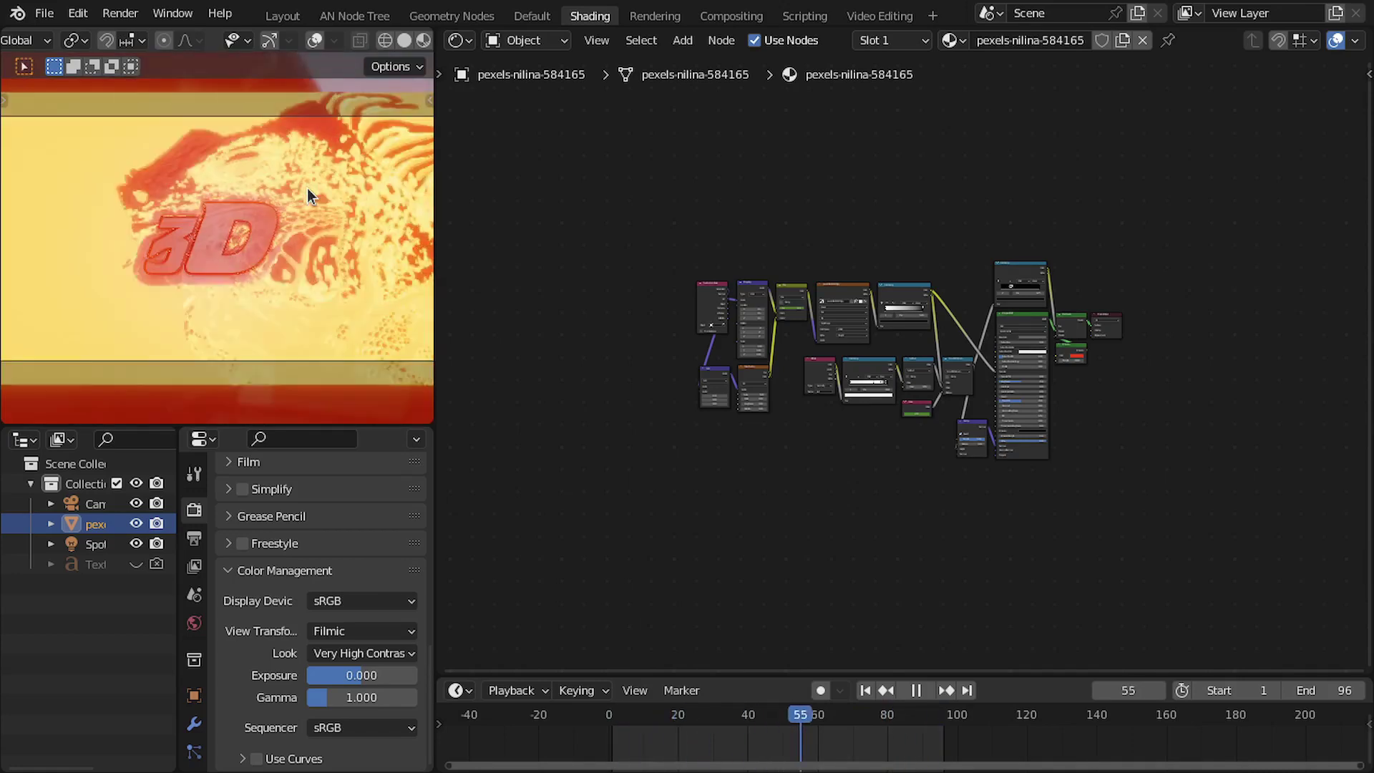
Import pexels-nilina-584165.jpg as an image plane with Use Alpha disabled.
key("Escape")
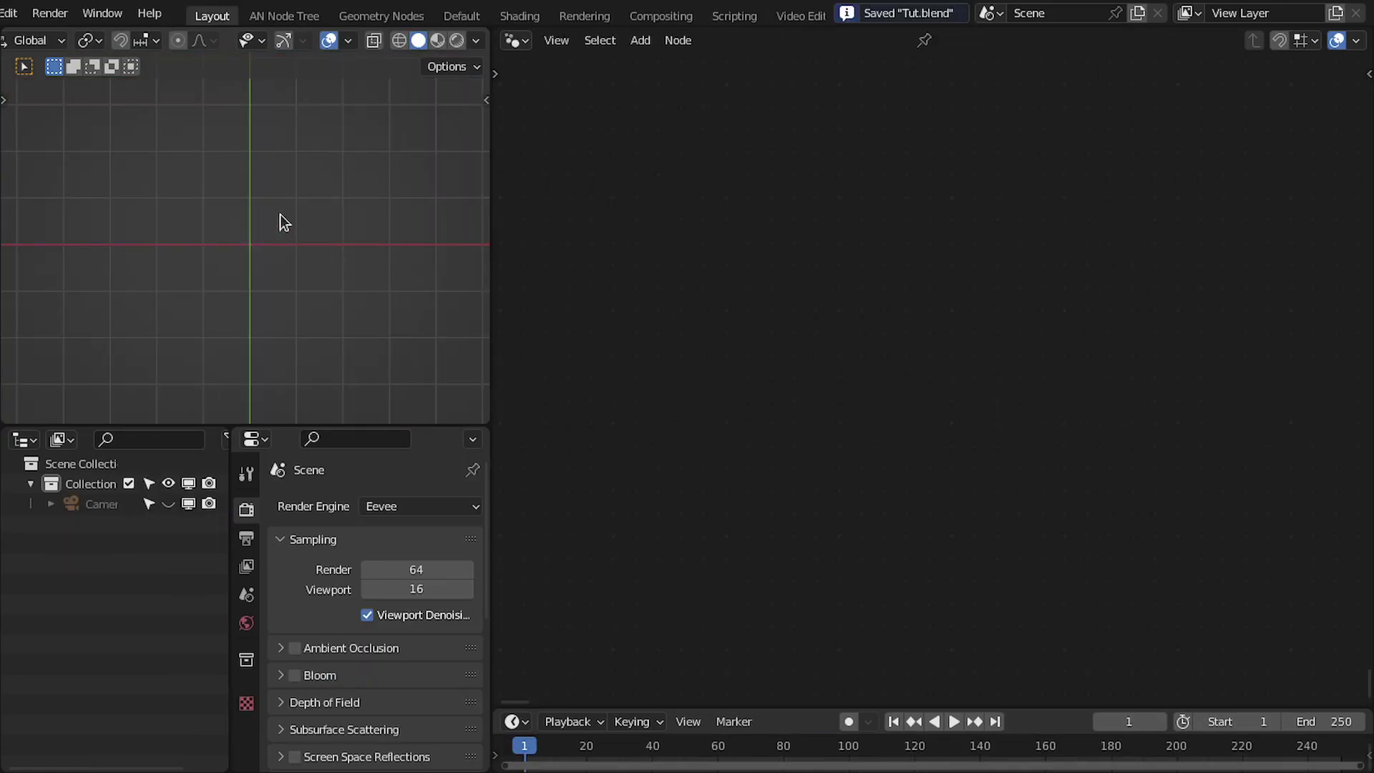
key("shift+a")
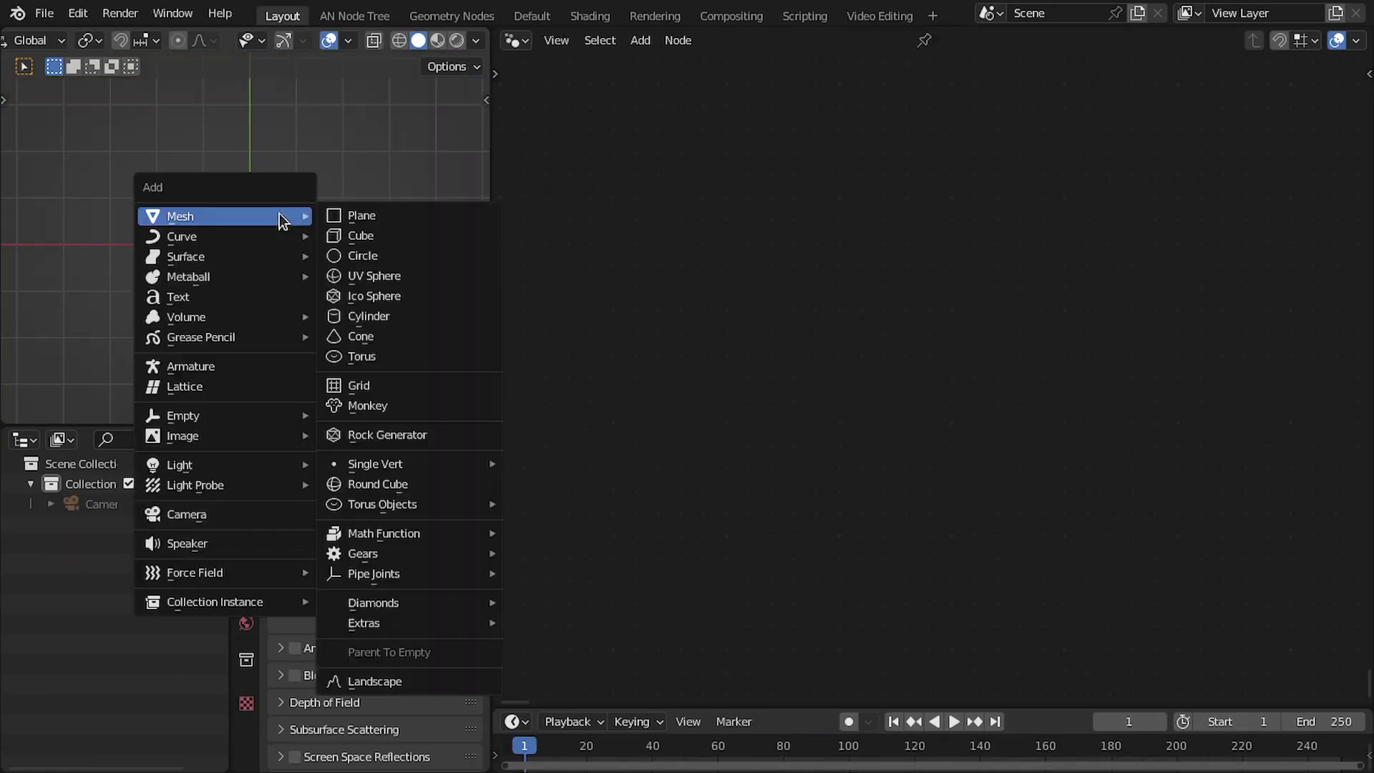
mouse_move(200, 436)
left_click(376, 472)
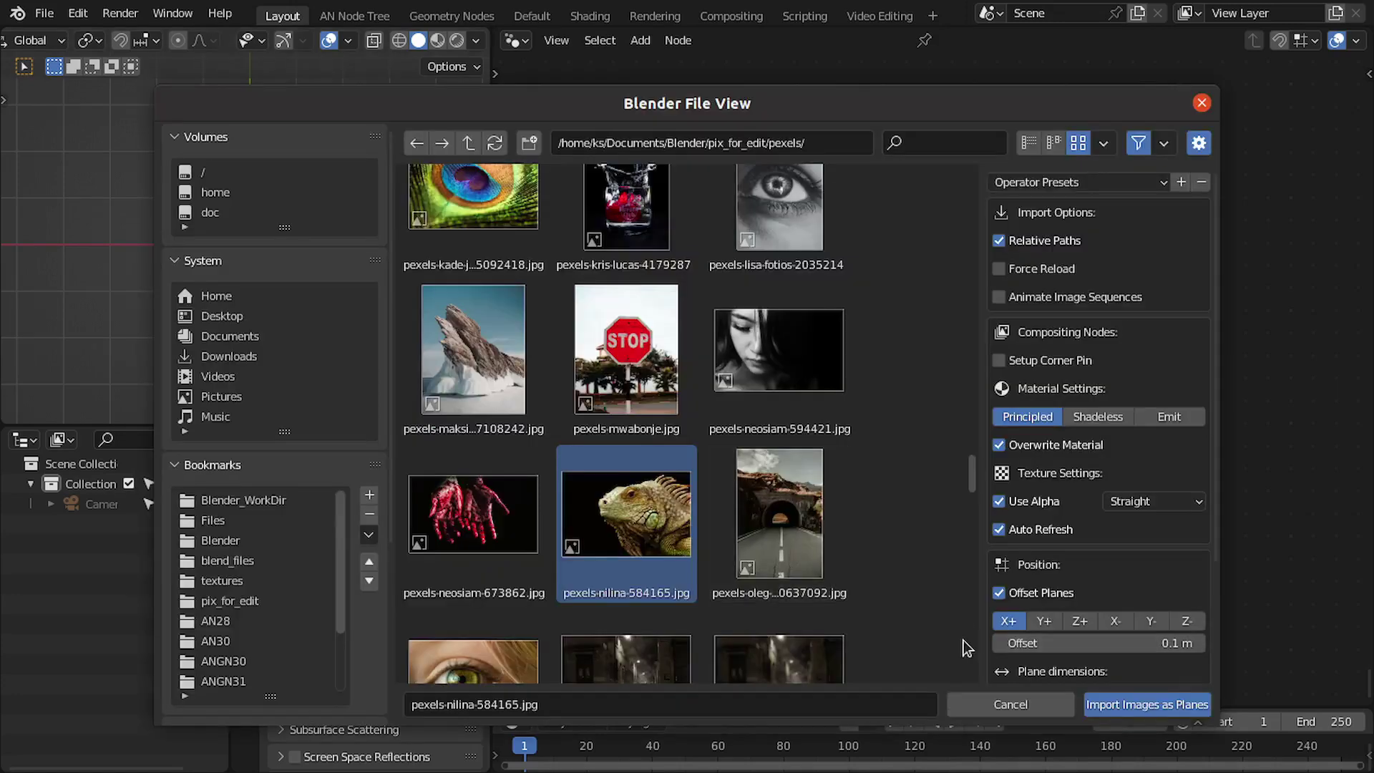
left_click(1014, 504)
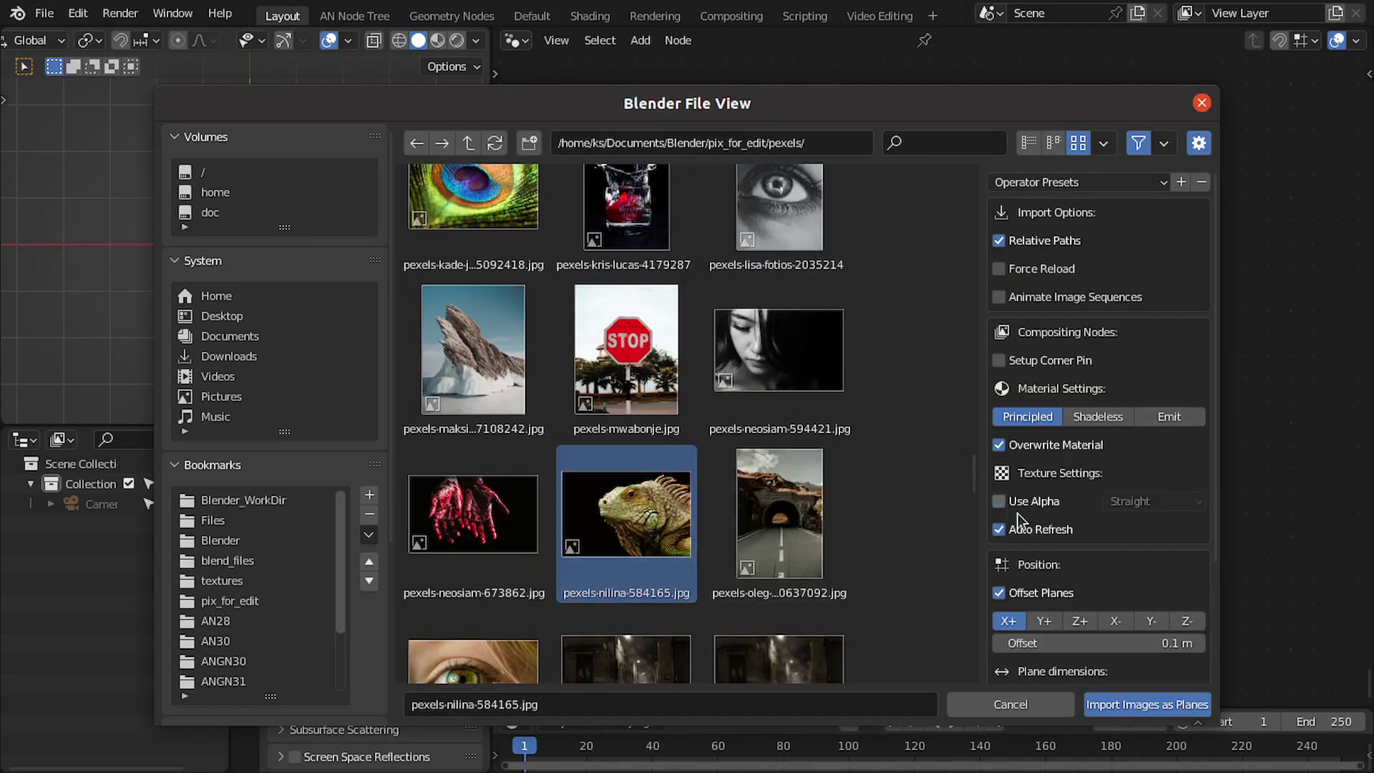
left_click(1139, 704)
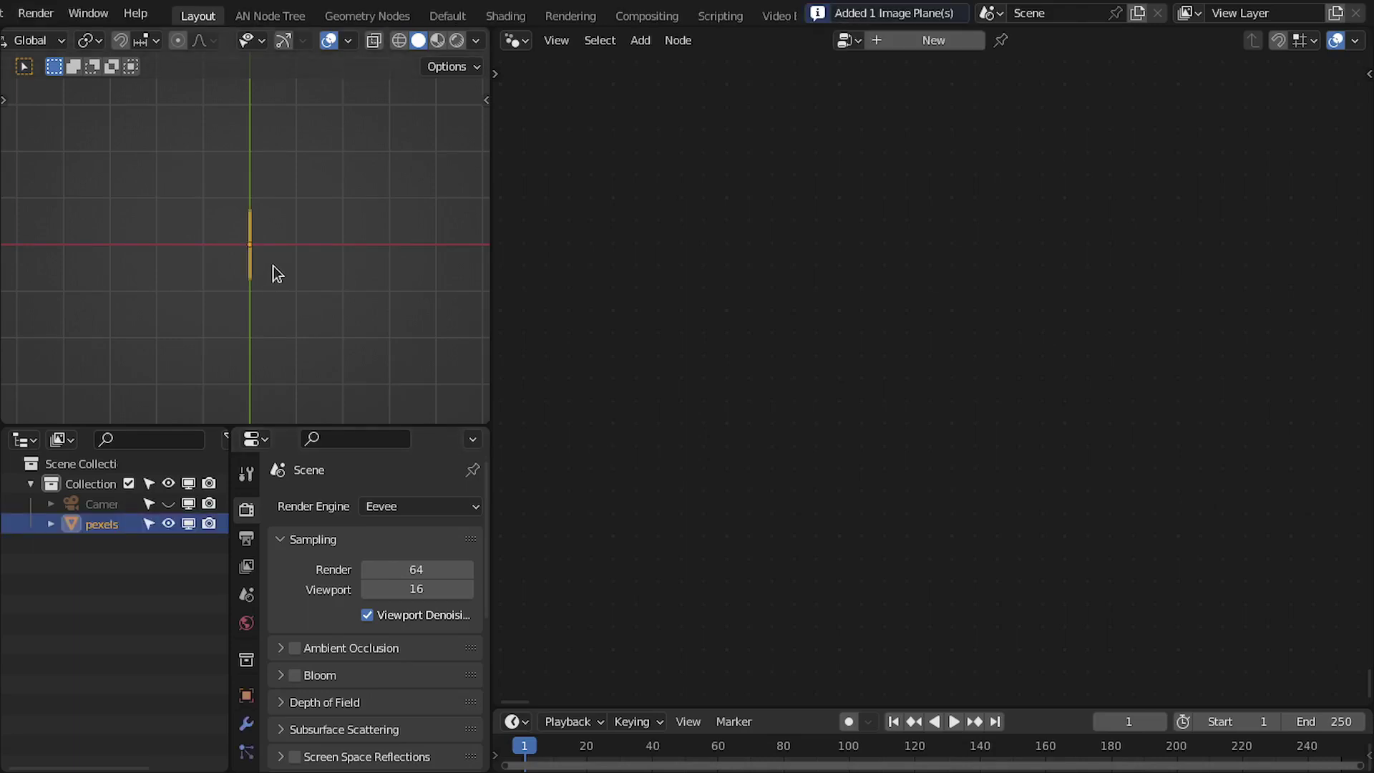
Clear the image plane's rotation and rotate it 90° about the X axis.
key("alt+r")
type("rx90")
key("Return")
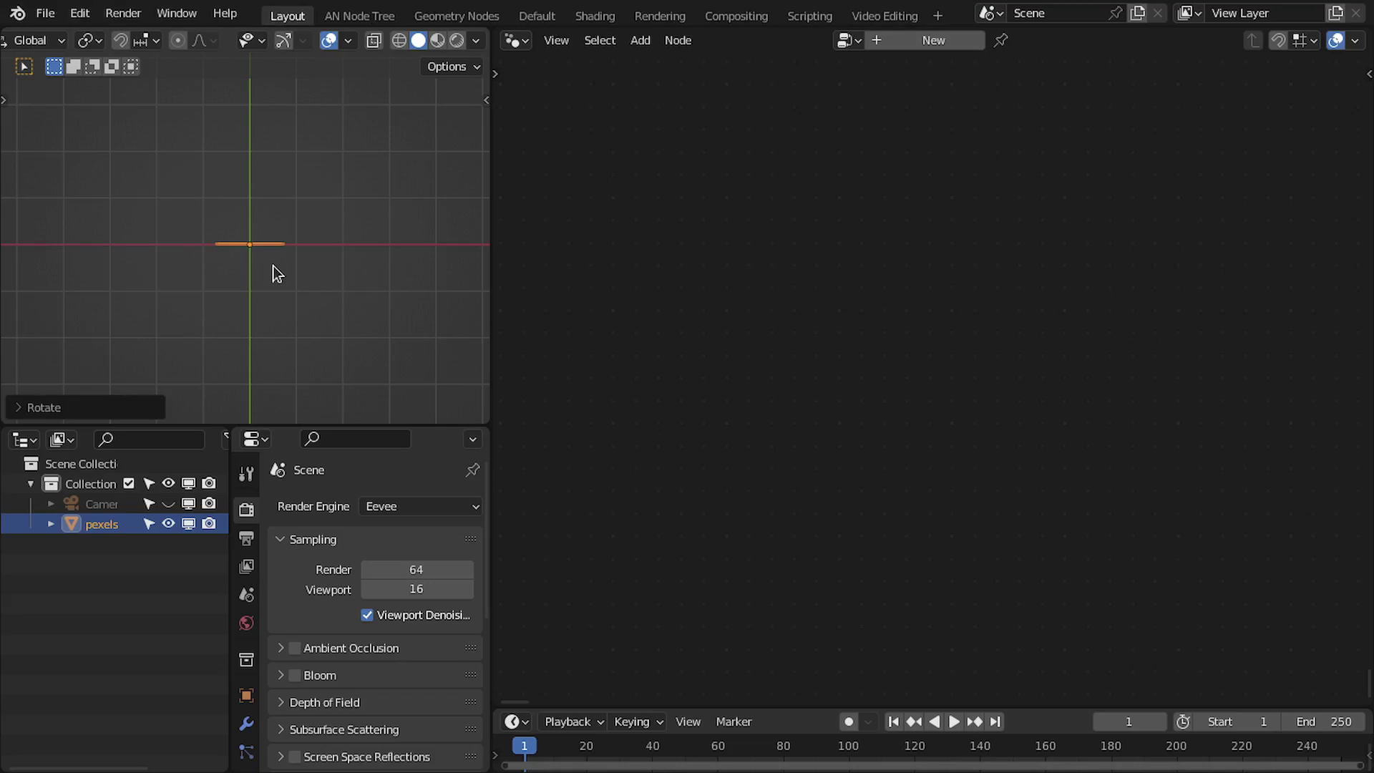
Show the image plane from the front in Material Preview shading.
key("KP_1")
scroll(250, 252, "up", 5)
middle_click_drag(328, 313, 292, 262, "shift")
scroll(307, 224, "up", 3)
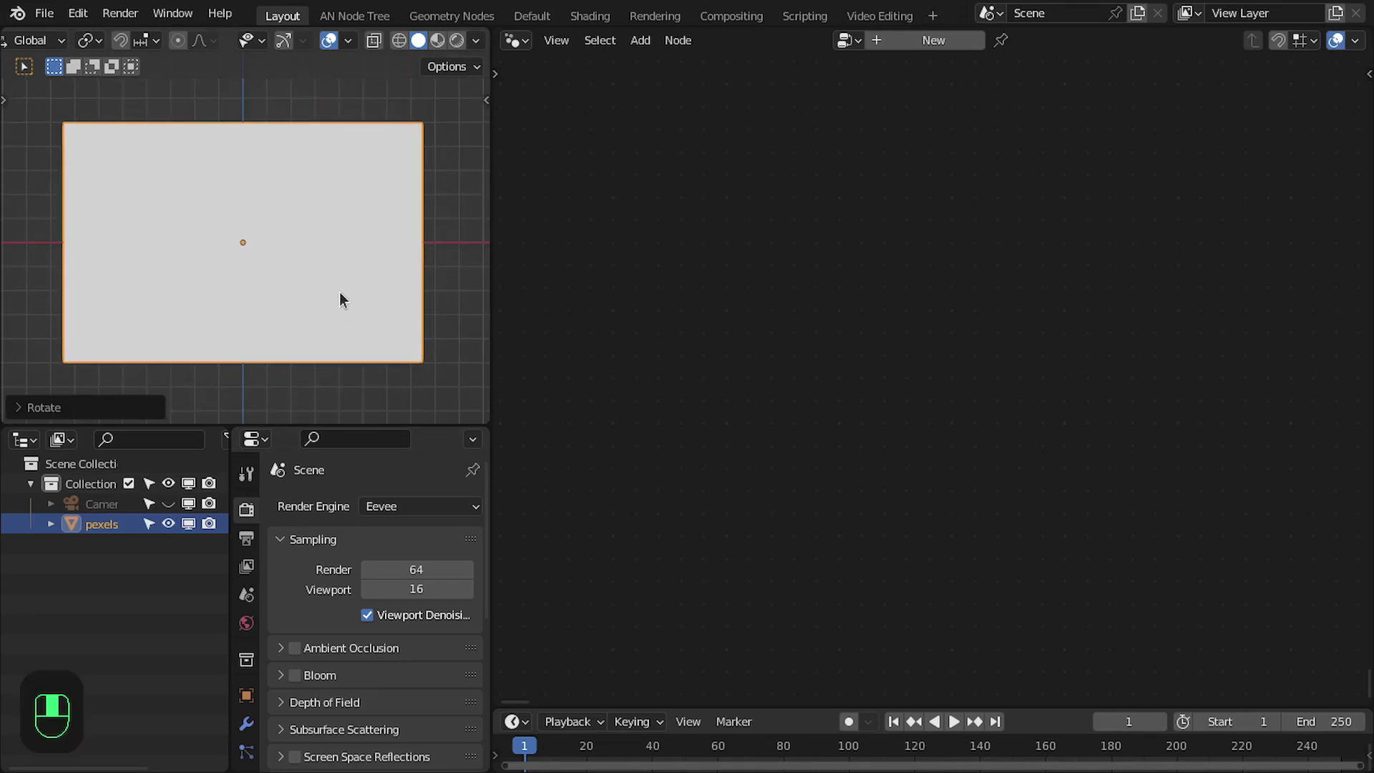
key("z")
left_click(226, 203)
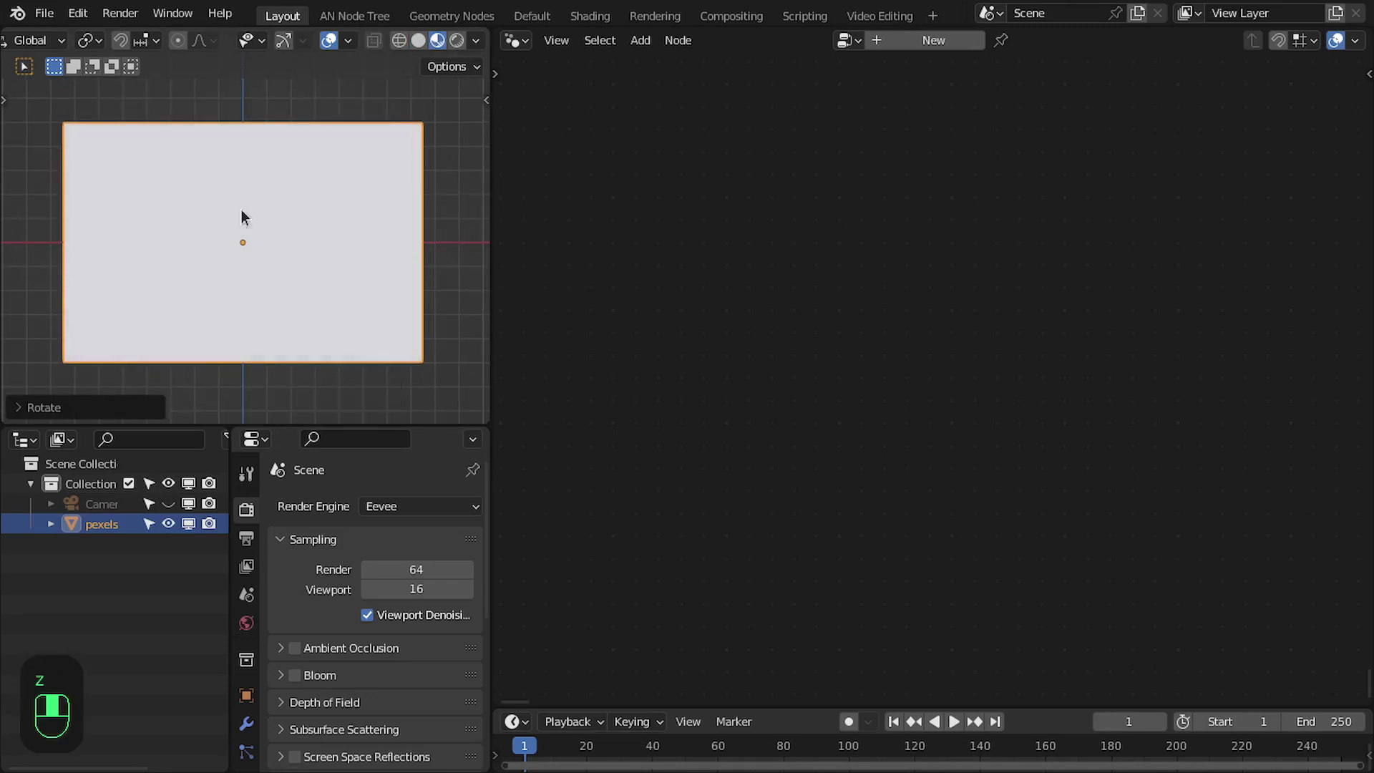
Set the image plane's scale to 25 on X, Y and Z.
scroll(246, 615, "down", 3)
left_click(246, 614)
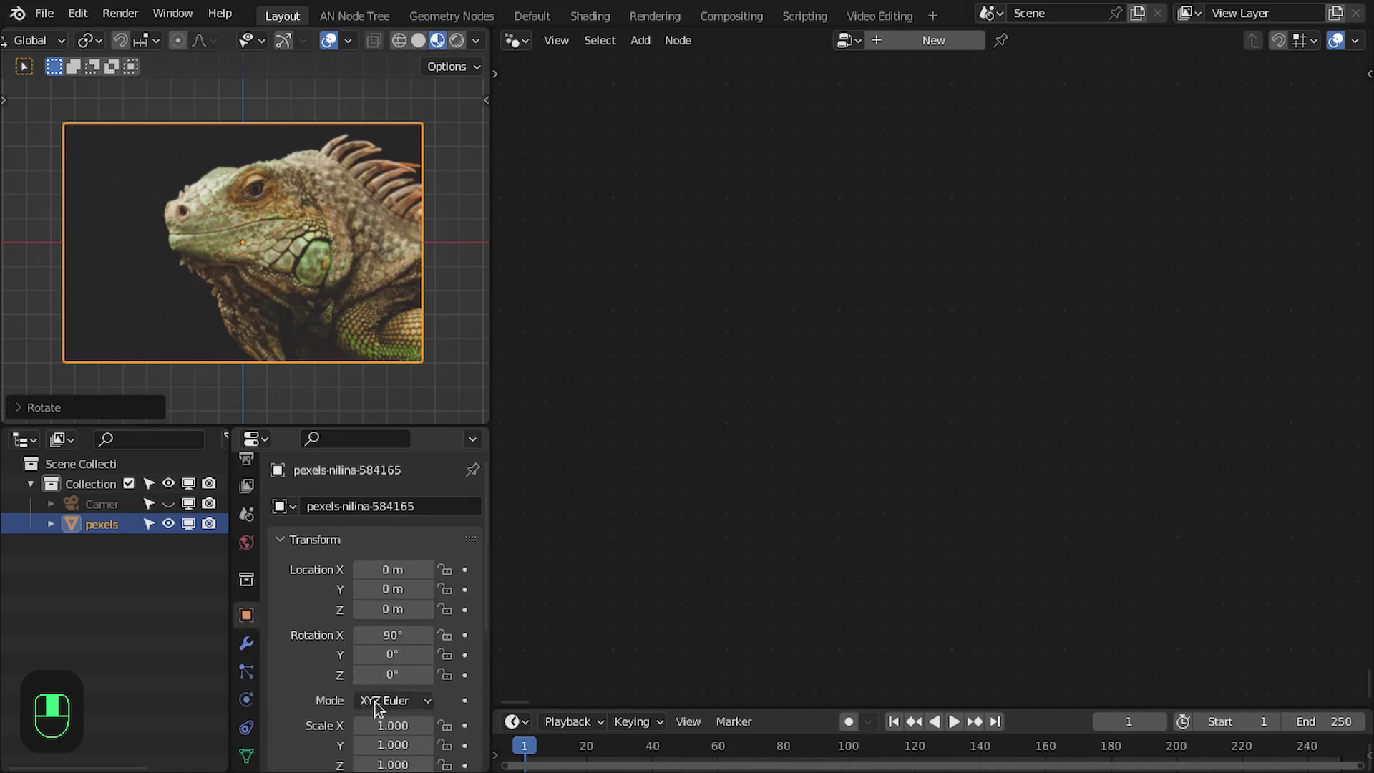
scroll(376, 678, "down", 4)
left_click_drag(381, 570, 381, 604)
type("25")
key("Return")
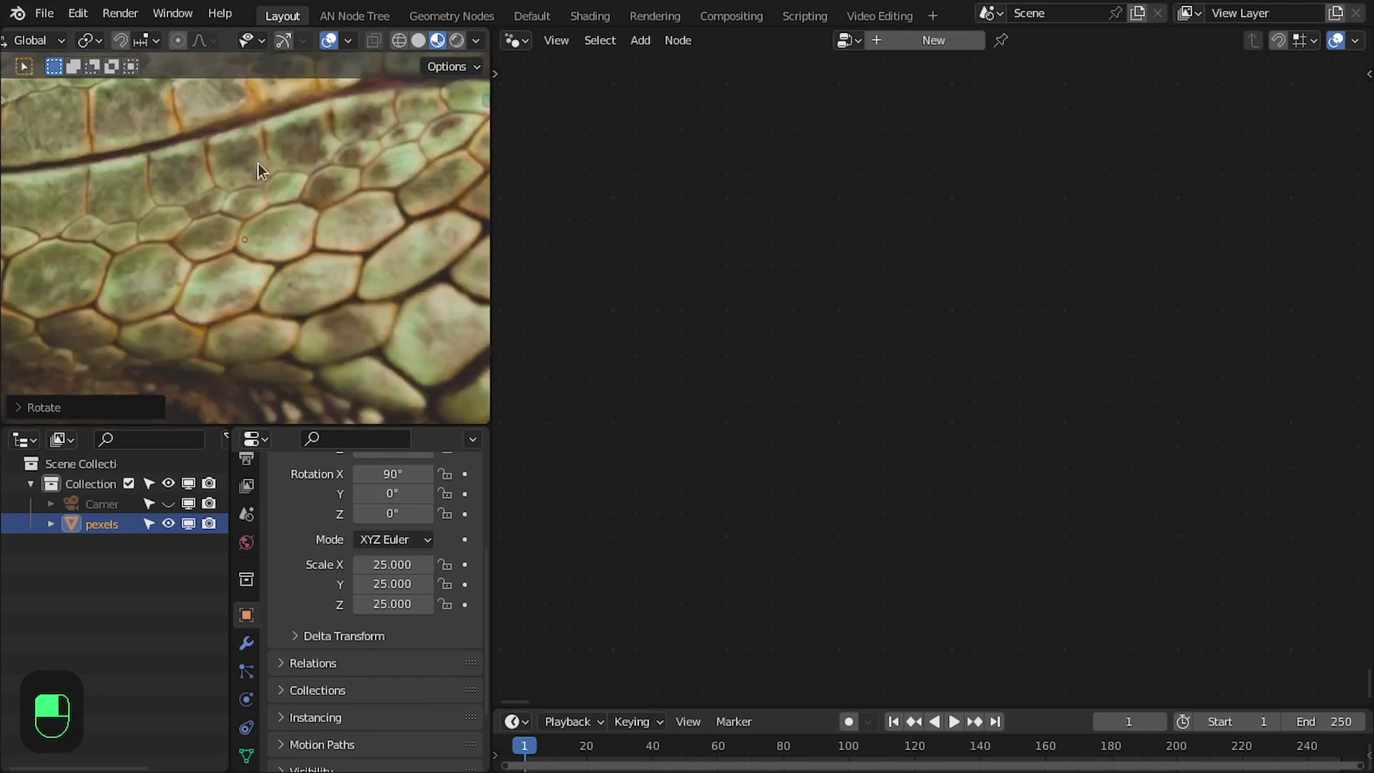
scroll(277, 245, "down", 10)
scroll(305, 263, "down", 2)
scroll(307, 262, "up", 2)
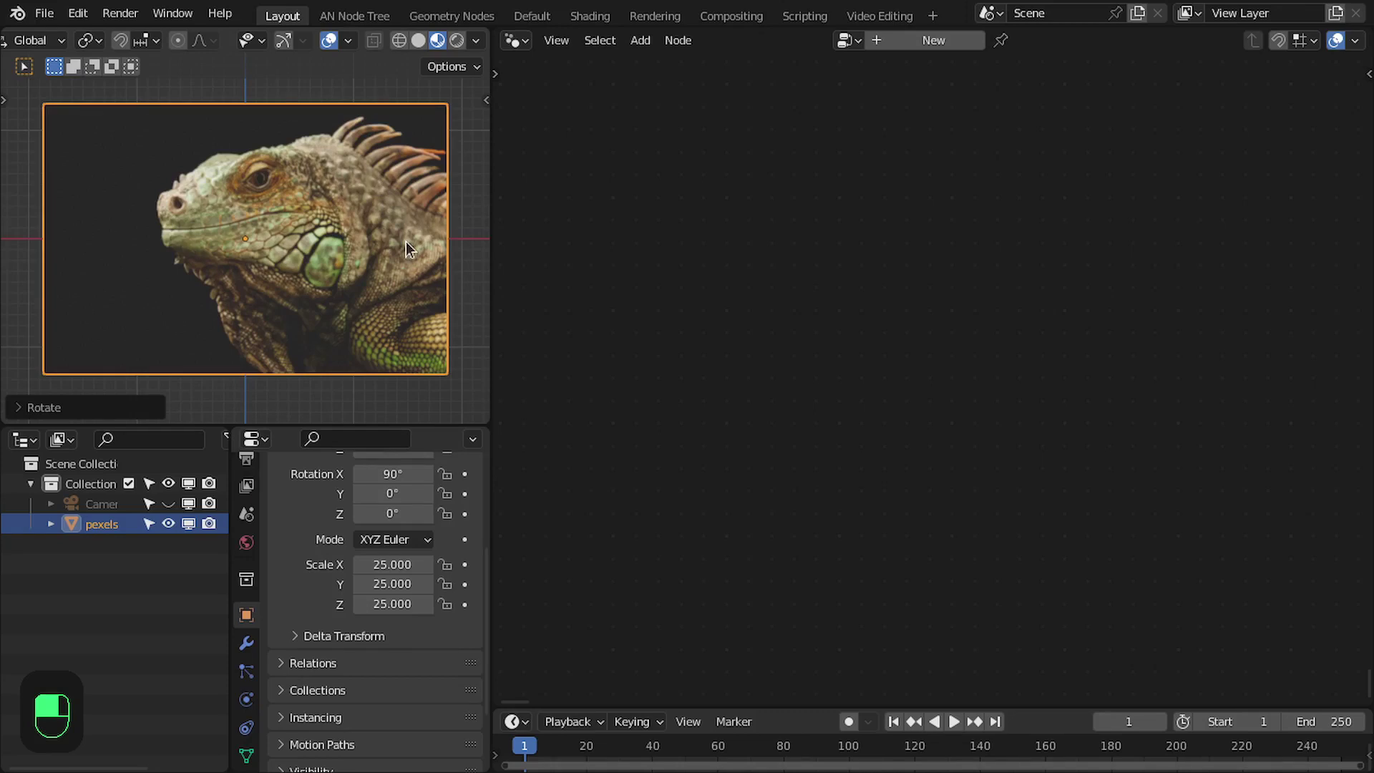
Add a text object and rotate it 90° about X, with the viewport in wireframe shading.
key("shift+a")
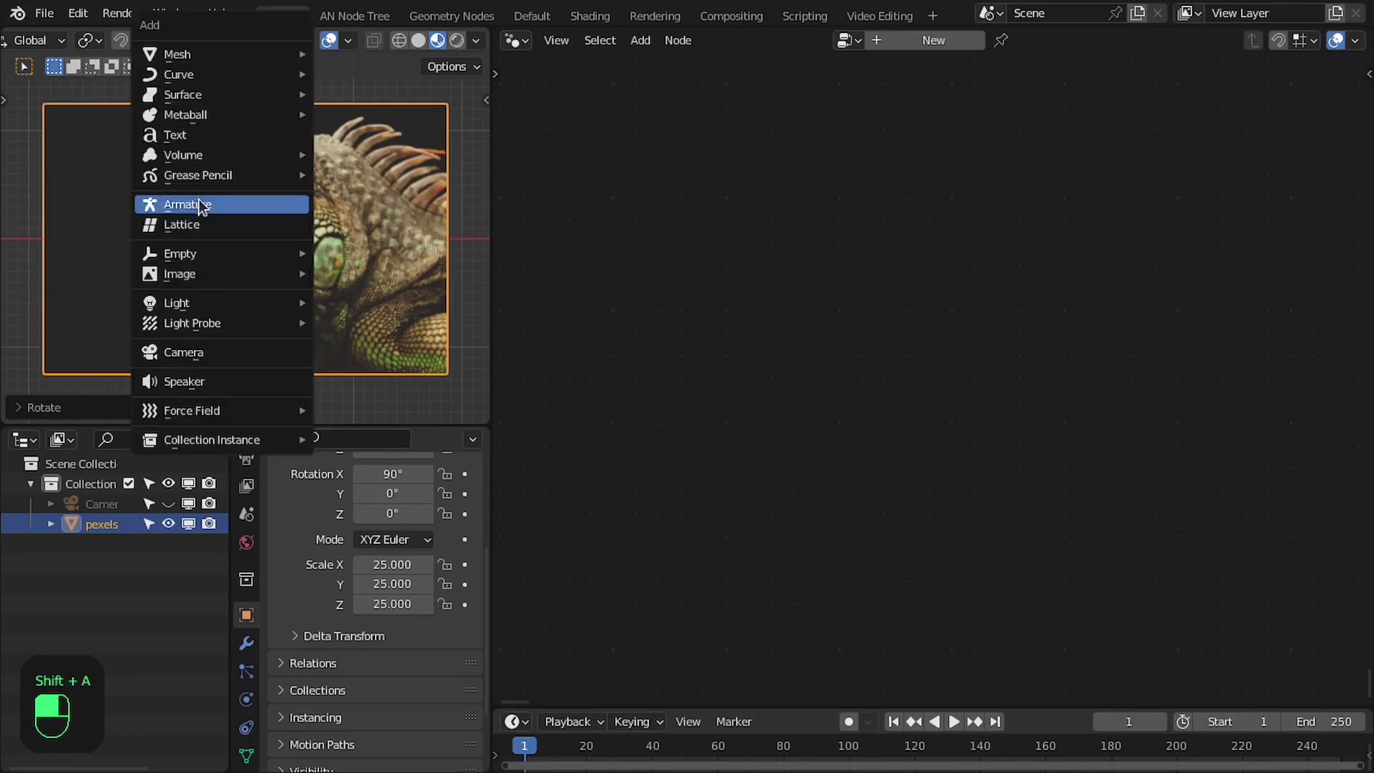
left_click(192, 136)
key("ctrl+space")
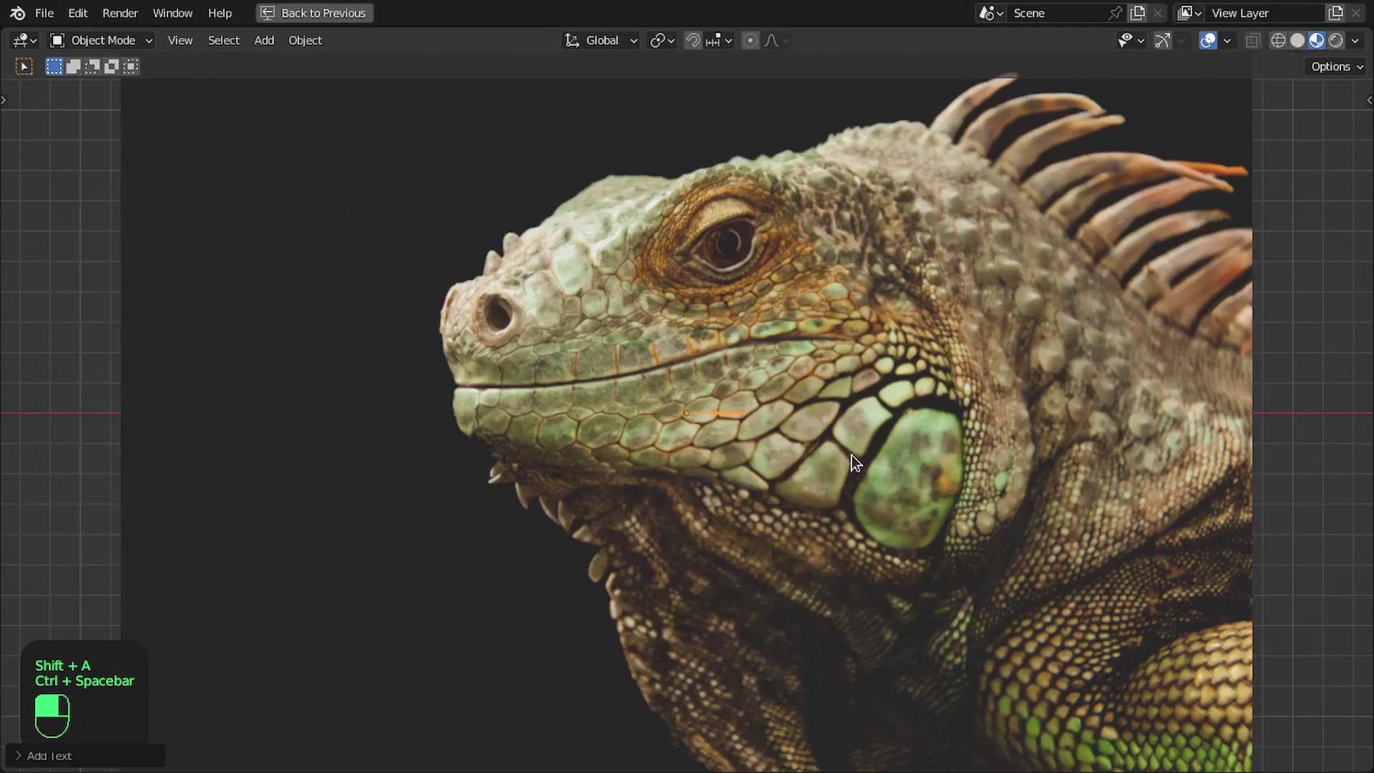
type("r")
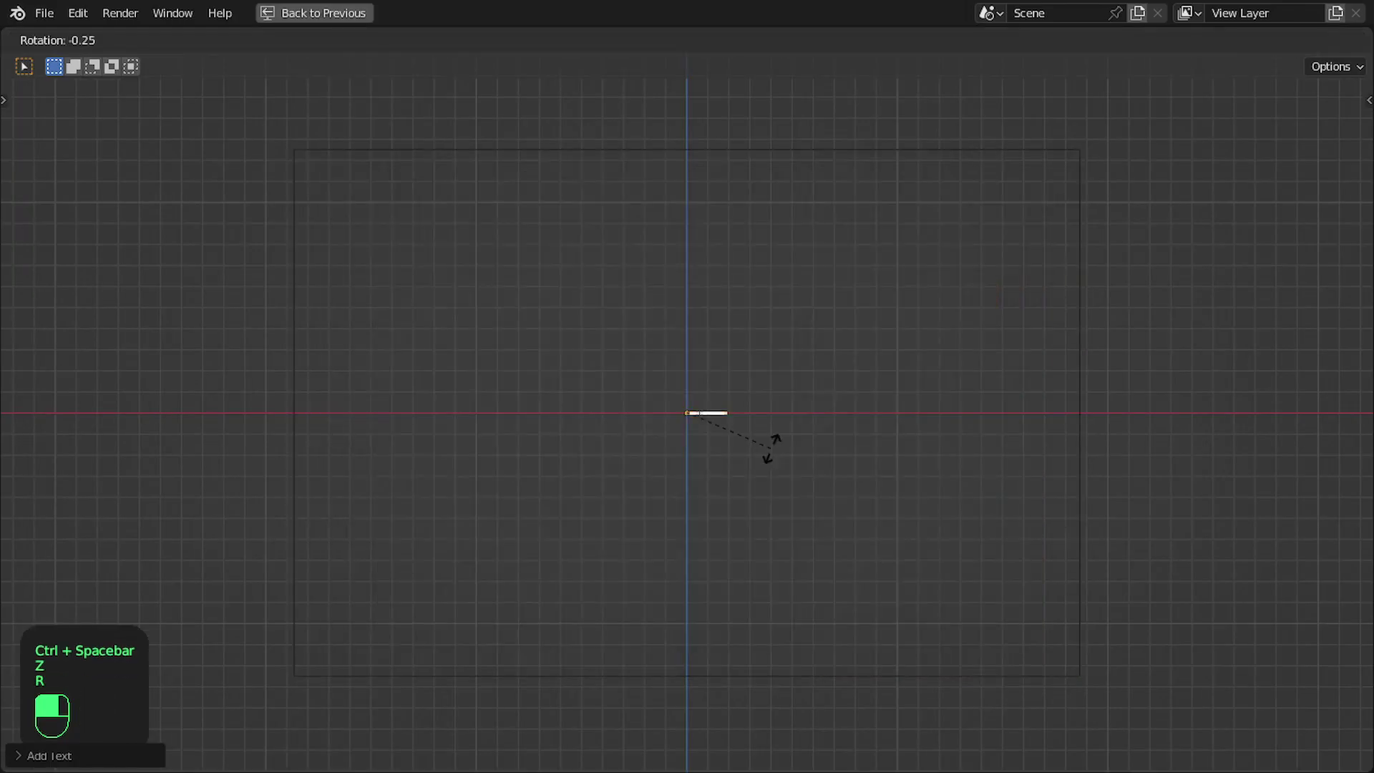
type("x90")
key("Return")
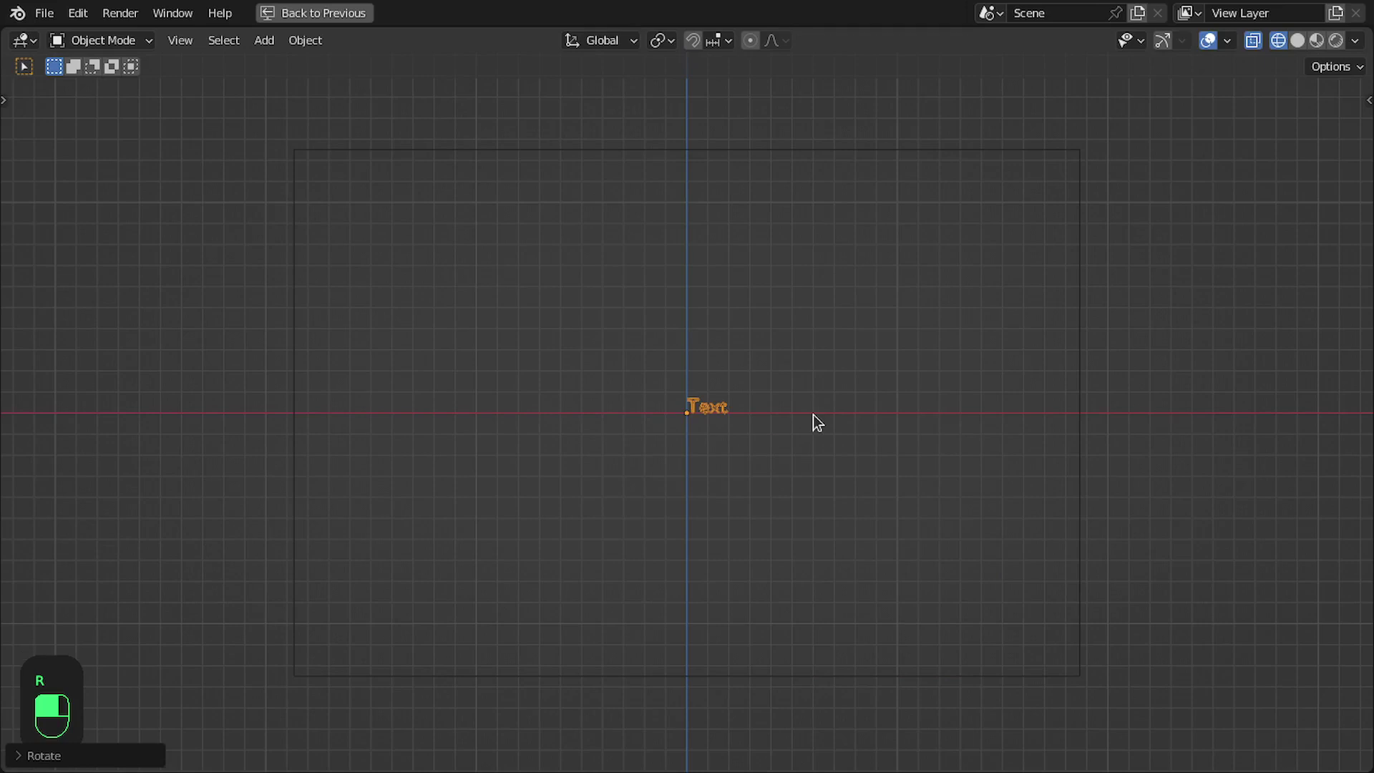
Scale the text object up to about 7.6 and replace its content with "3D".
key("s")
left_click(669, 489)
key("Tab")
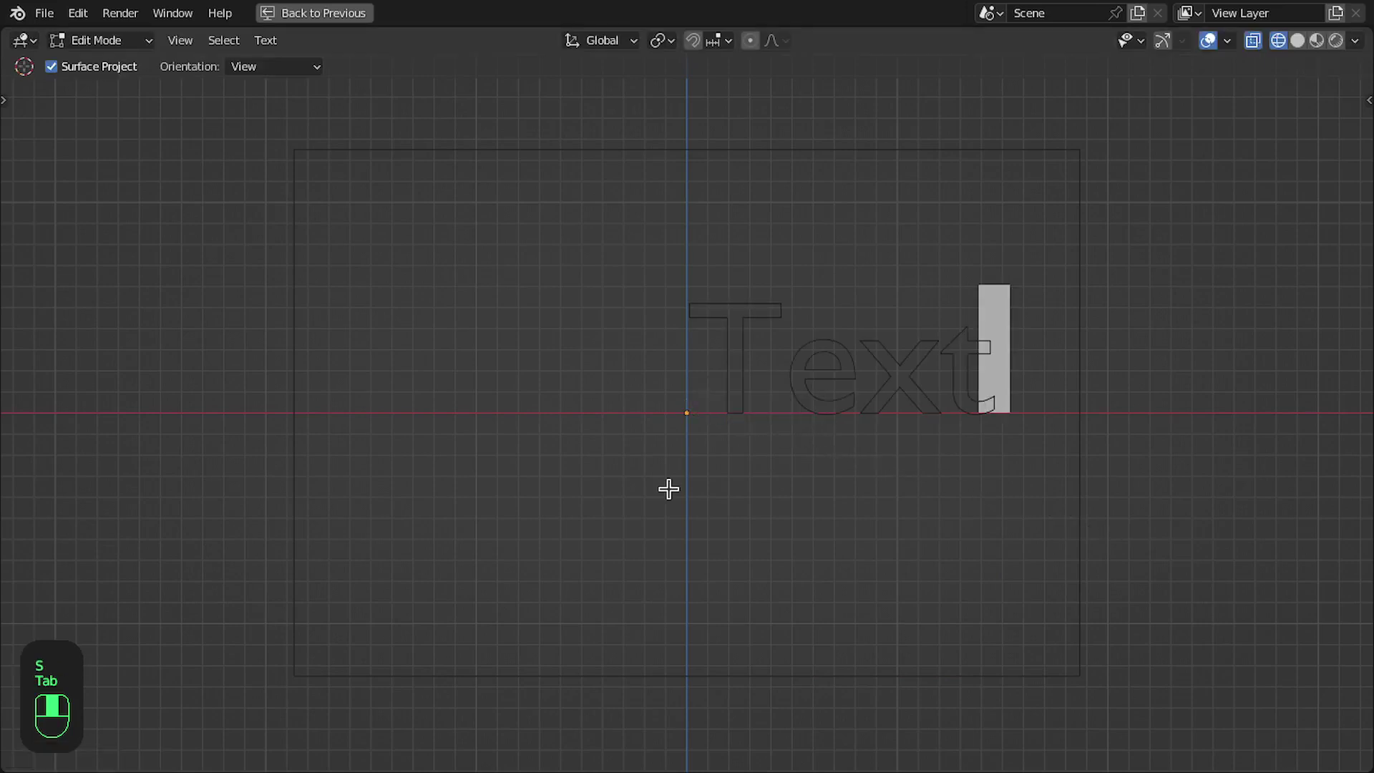
key("BackSpace")
key("BackSpace")
key("BackSpace")
key("BackSpace")
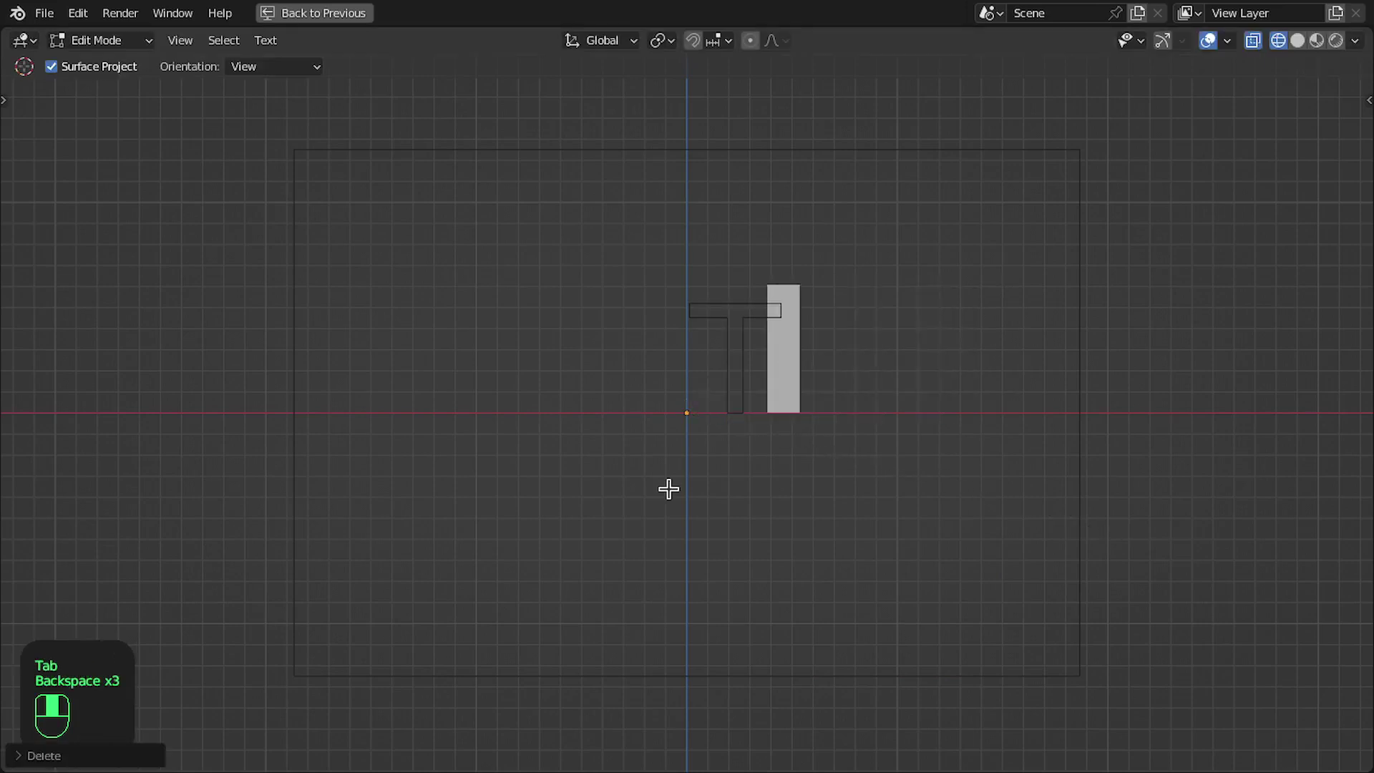
type("3D")
key("Tab")
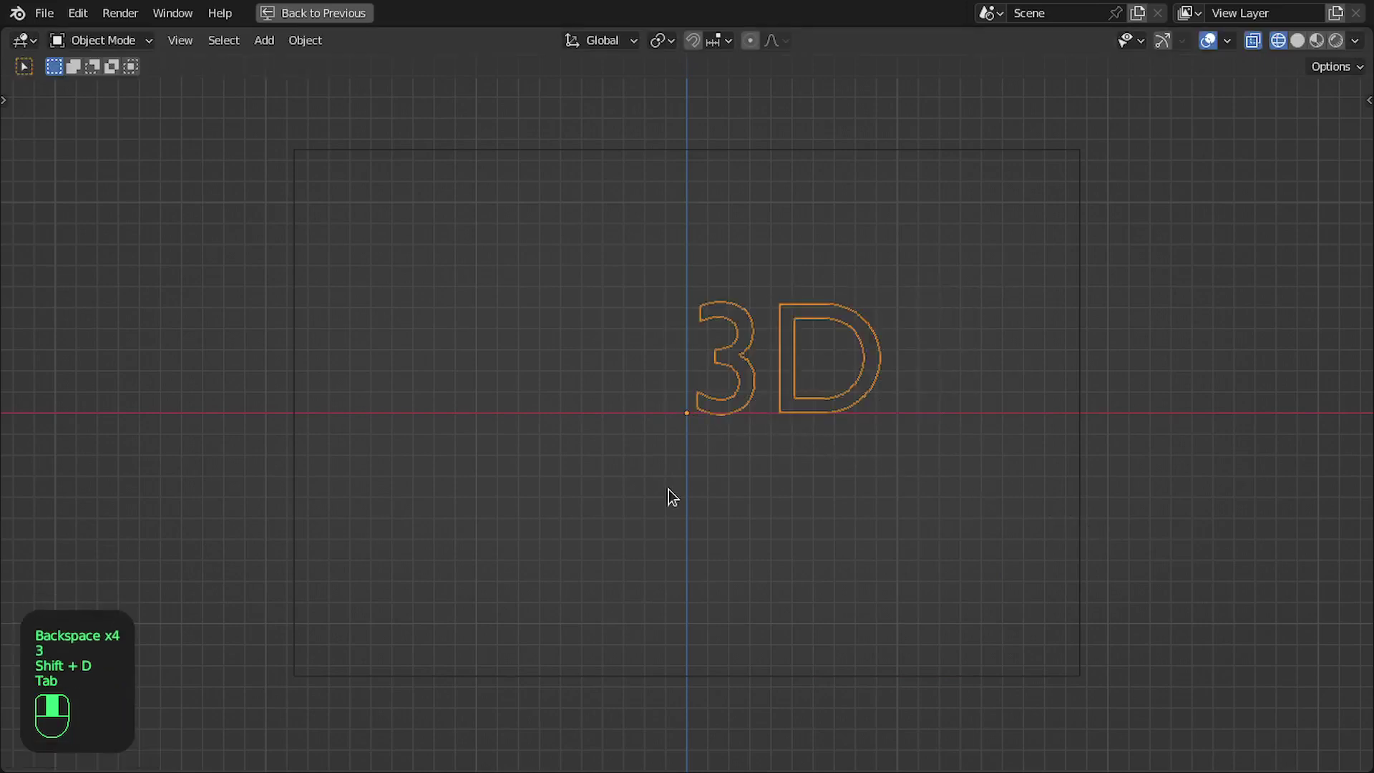
key("ctrl+space")
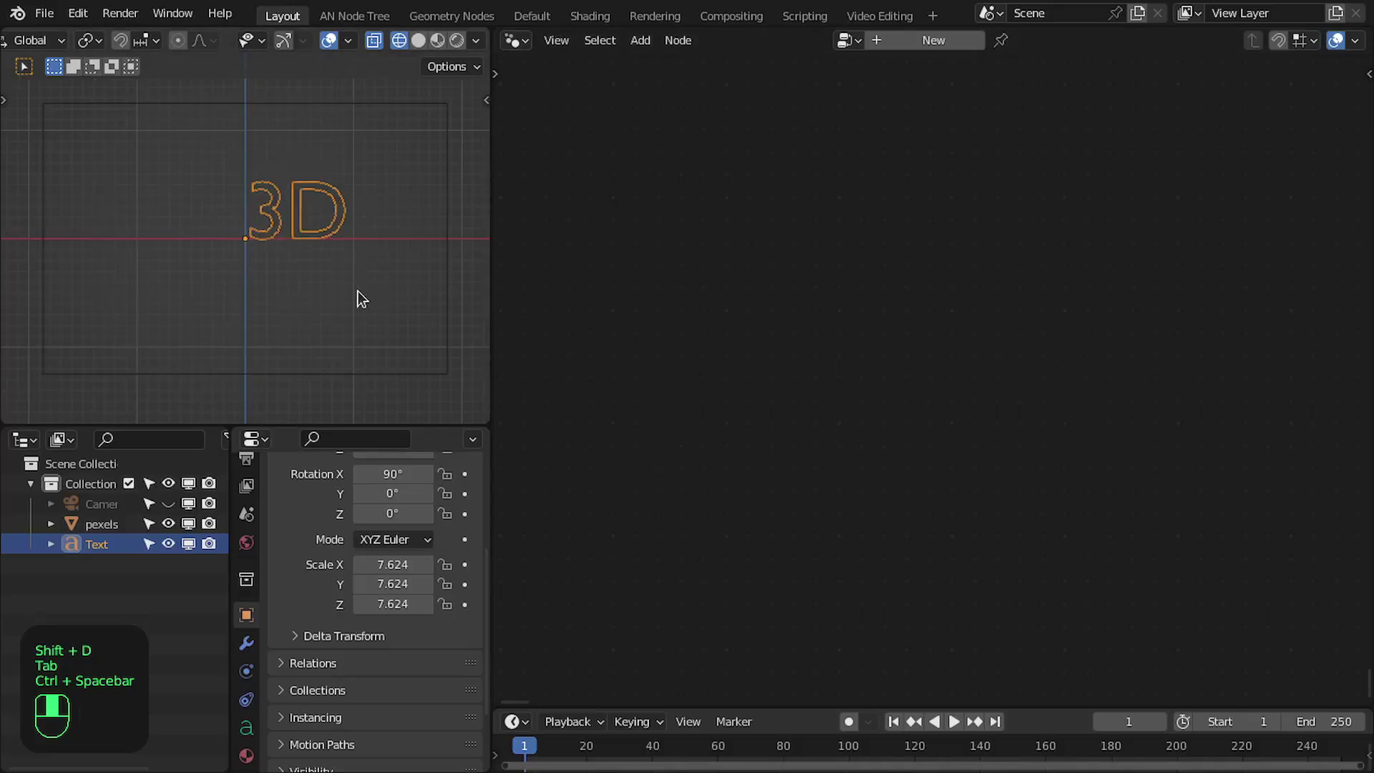
Load Xenogears.ttf from the free_fonts folder as the text's regular font.
left_click(246, 726)
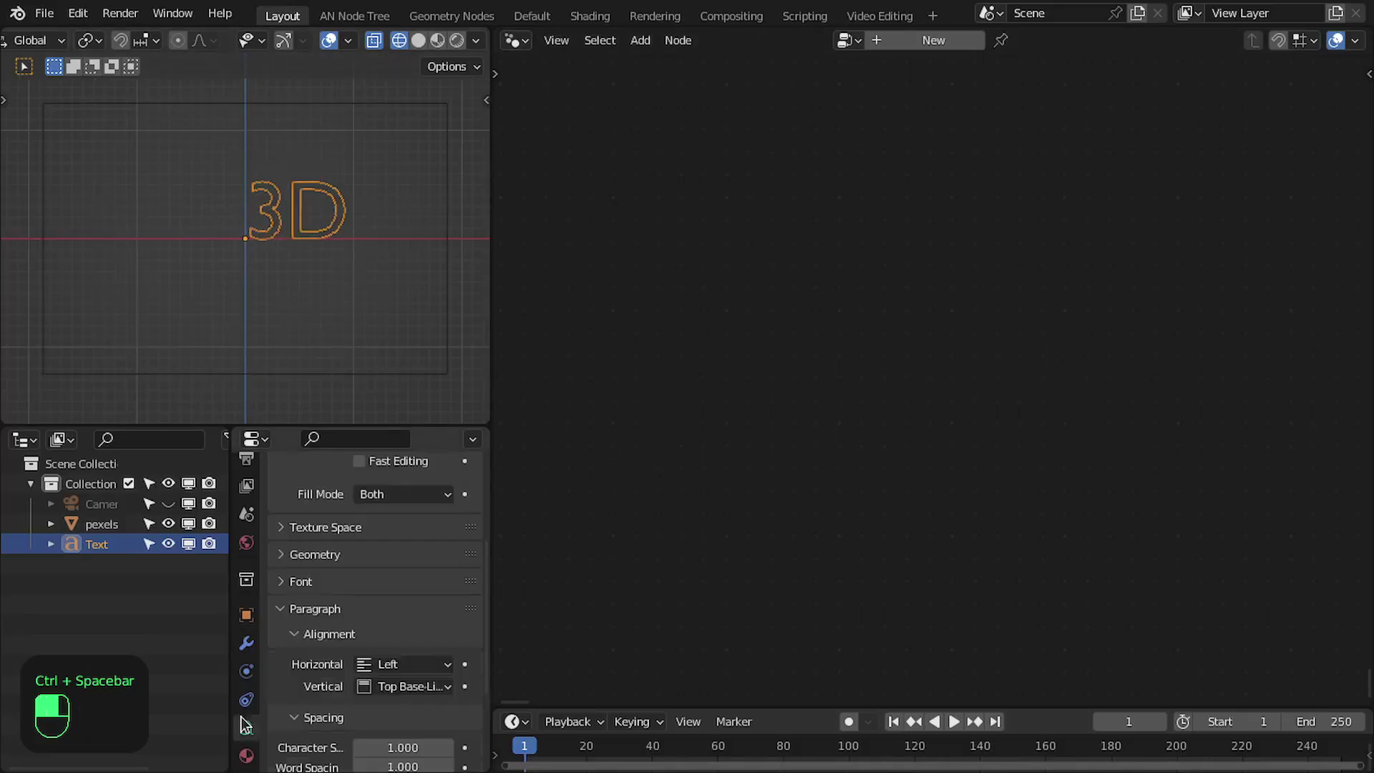
left_click(319, 584)
left_click(446, 611)
left_click(458, 287)
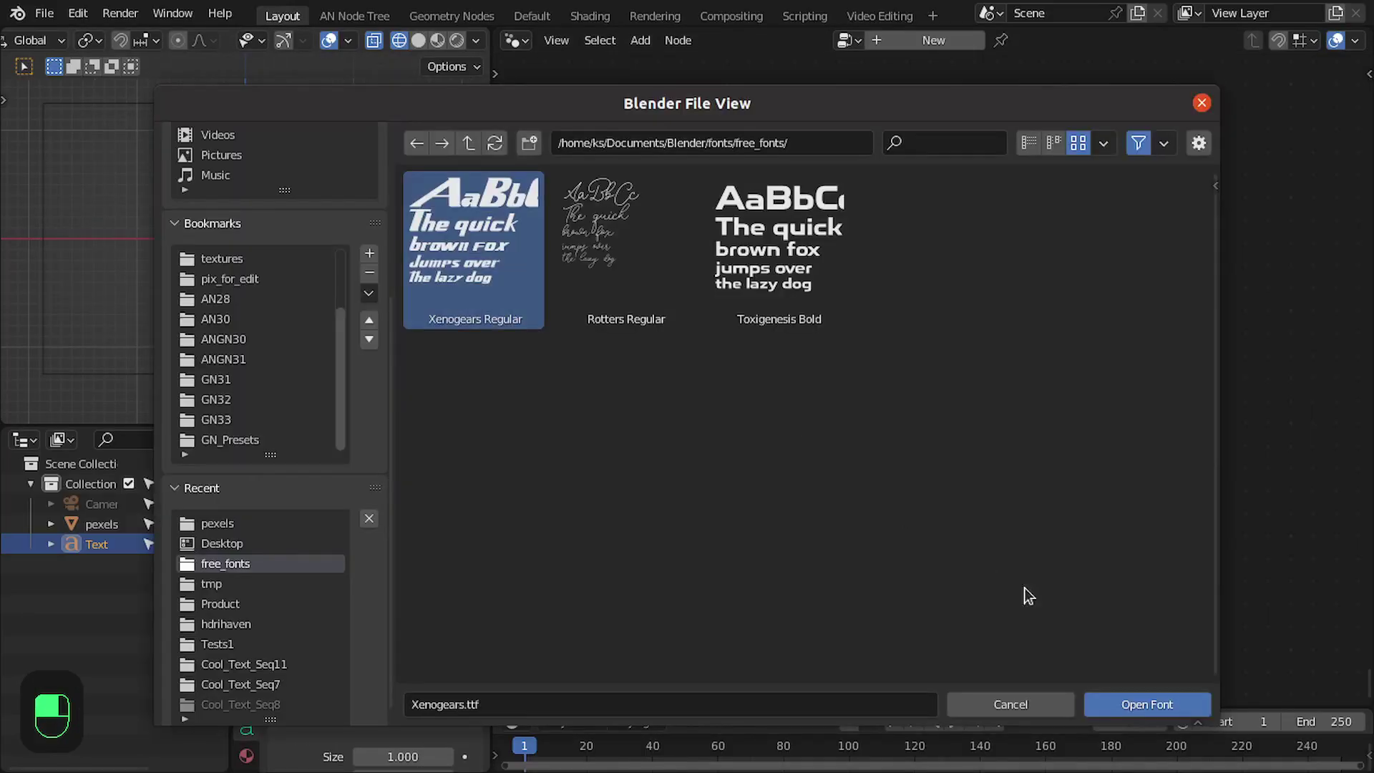
left_click(1145, 705)
key("ctrl+space")
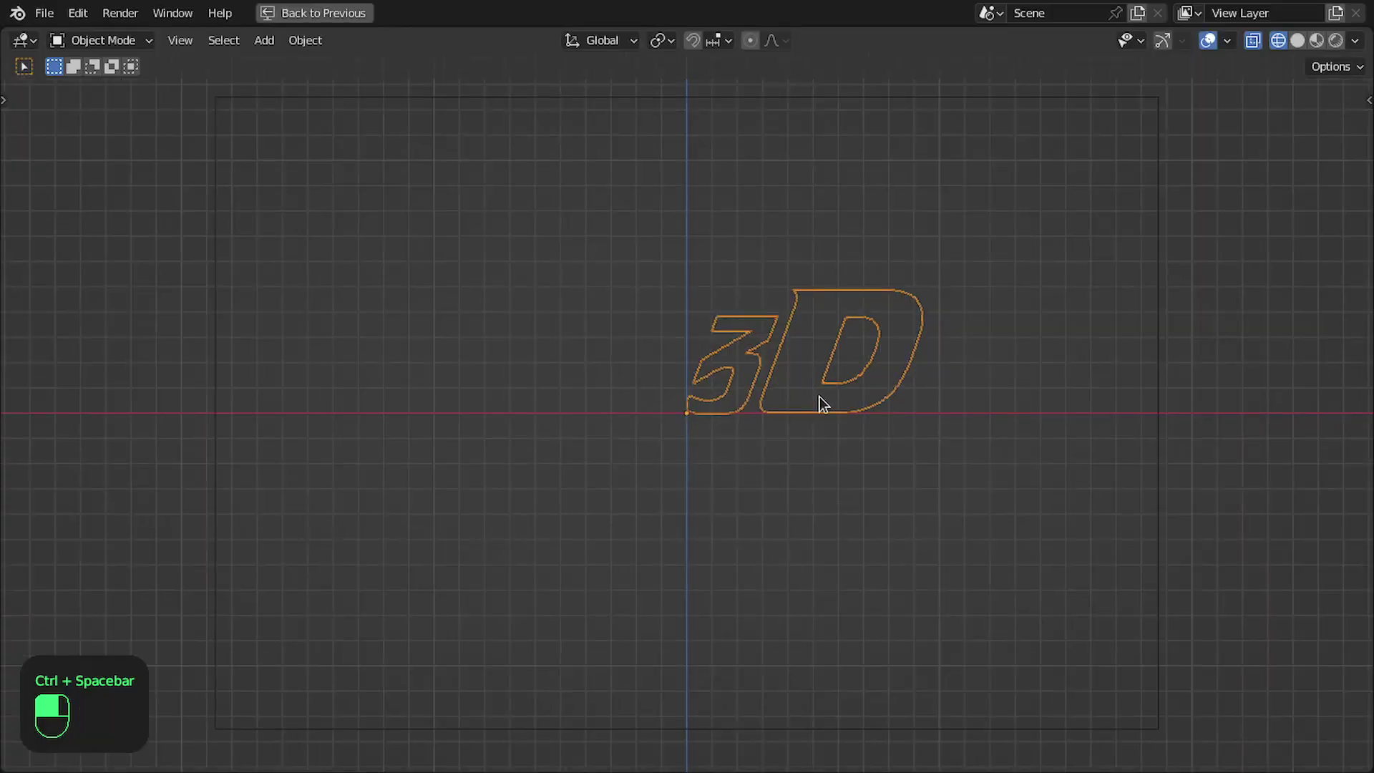
Center the 3D text on the image plane and enlarge it slightly.
key("g")
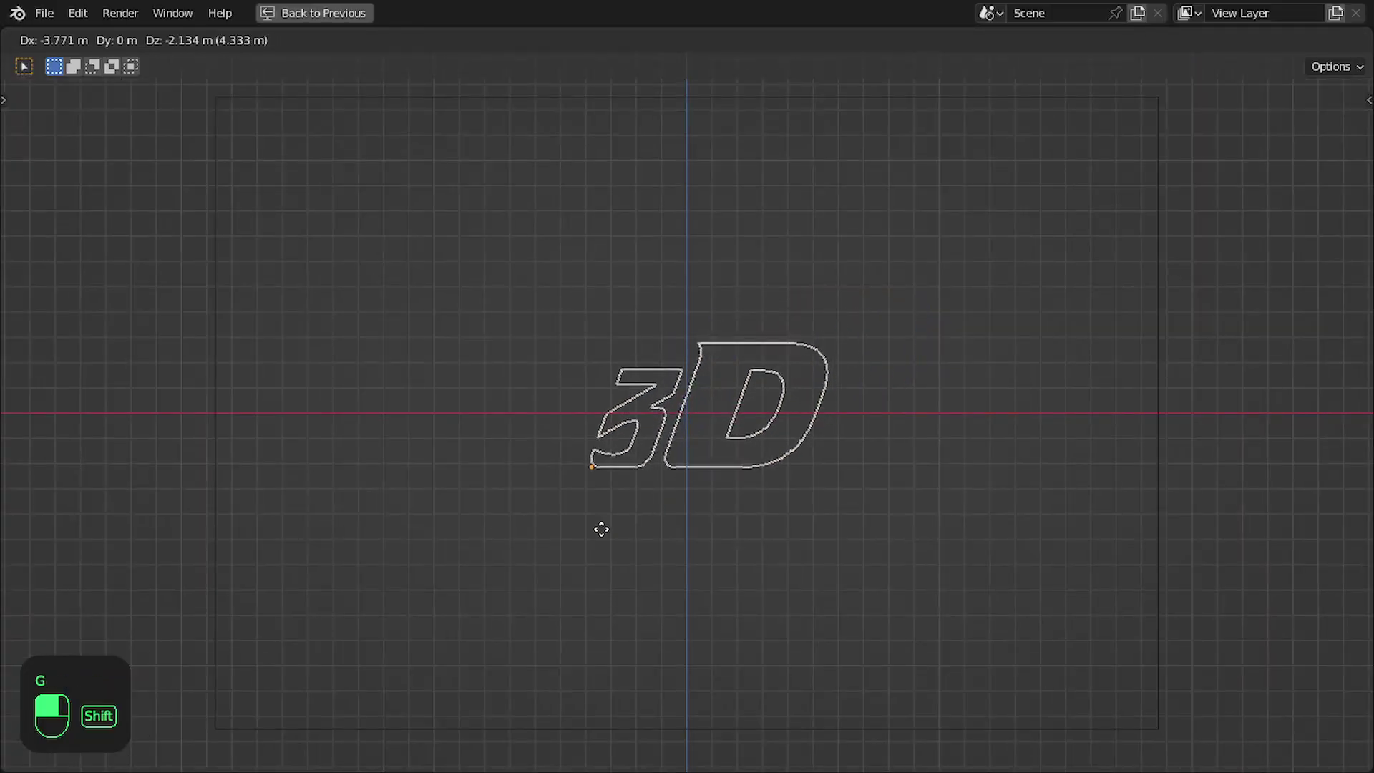
left_click(567, 533)
key("s")
left_click(815, 564)
key("g")
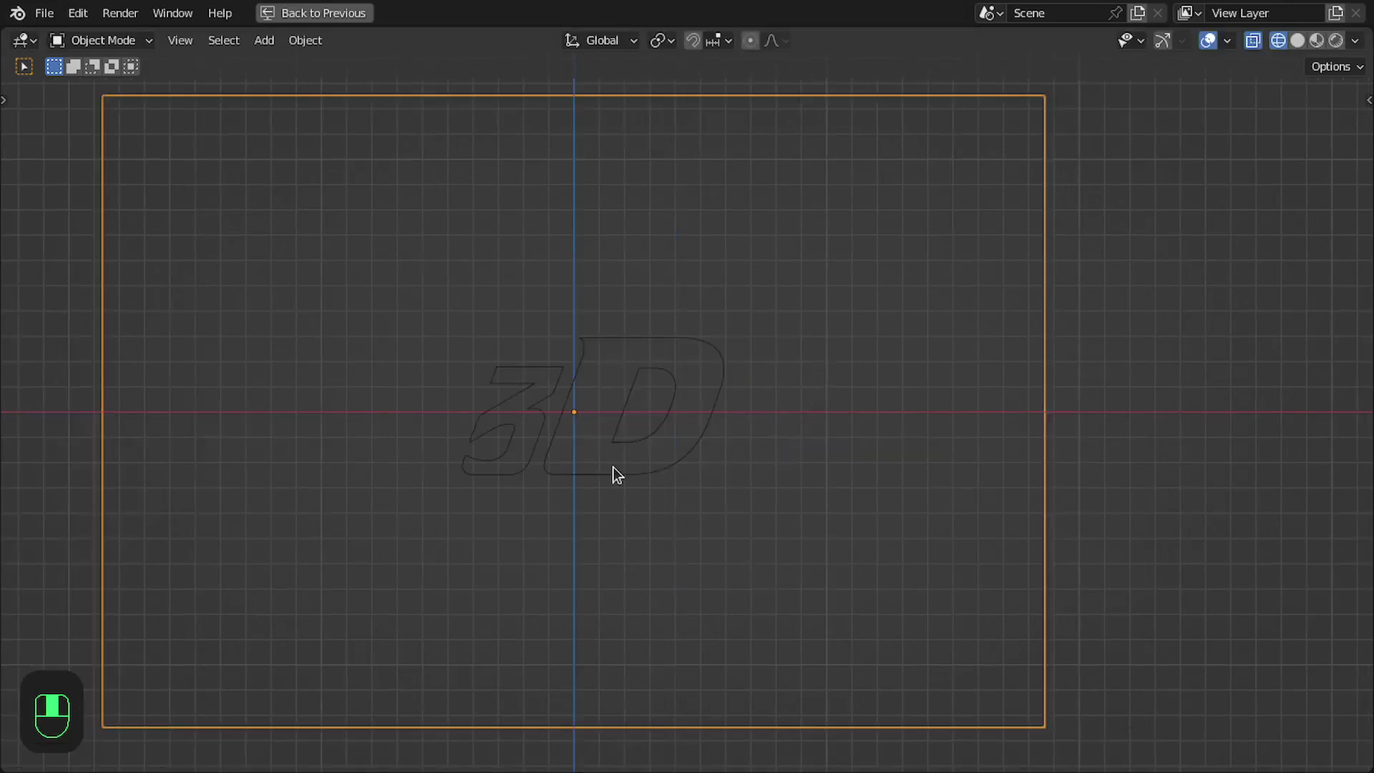
left_click(667, 474)
key("ctrl+space")
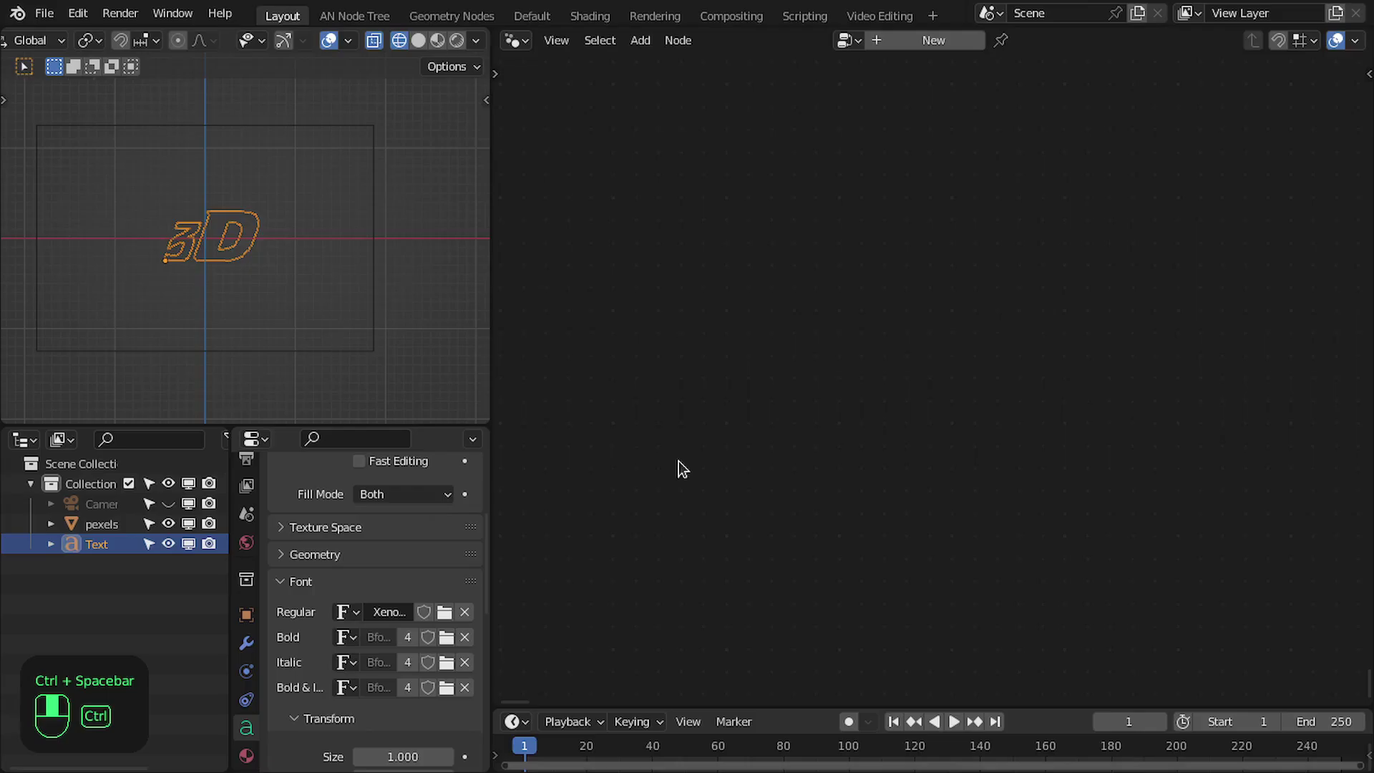
Create a new geometry node tree on the image plane and name it Text_Weight.
left_click(375, 252)
left_click(887, 40)
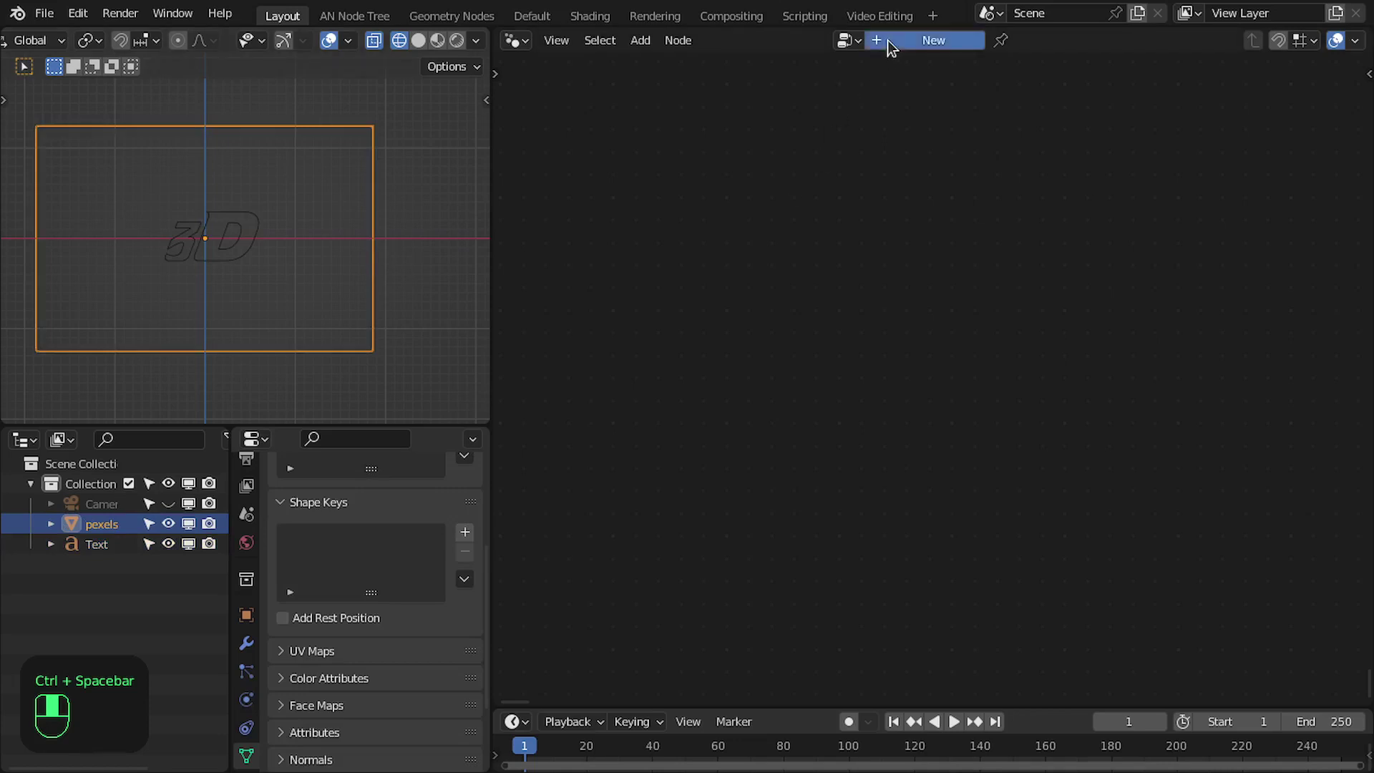
double_click(914, 42)
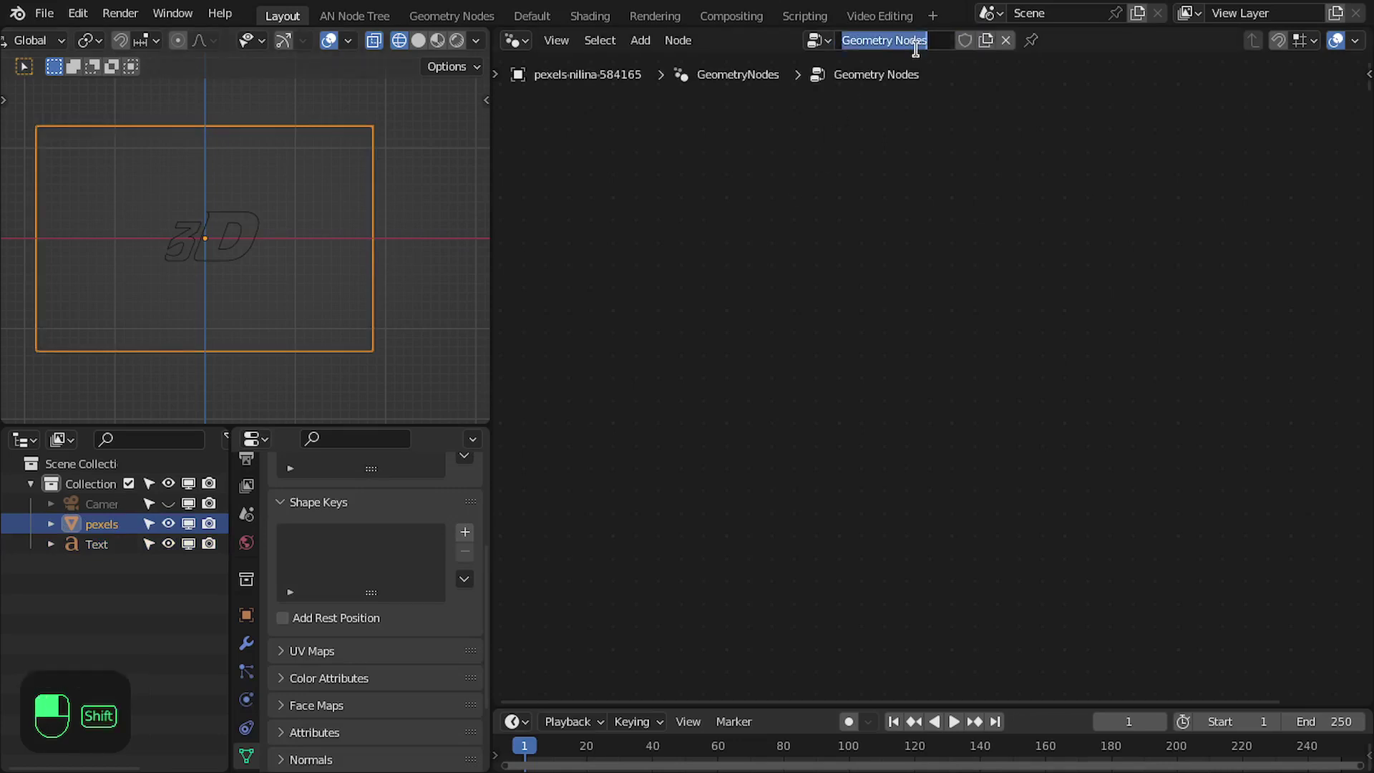
type("Text_We")
key("Home")
scroll(905, 320, "up", 3)
middle_click_drag(904, 321, 912, 180)
scroll(908, 180, "down", 2)
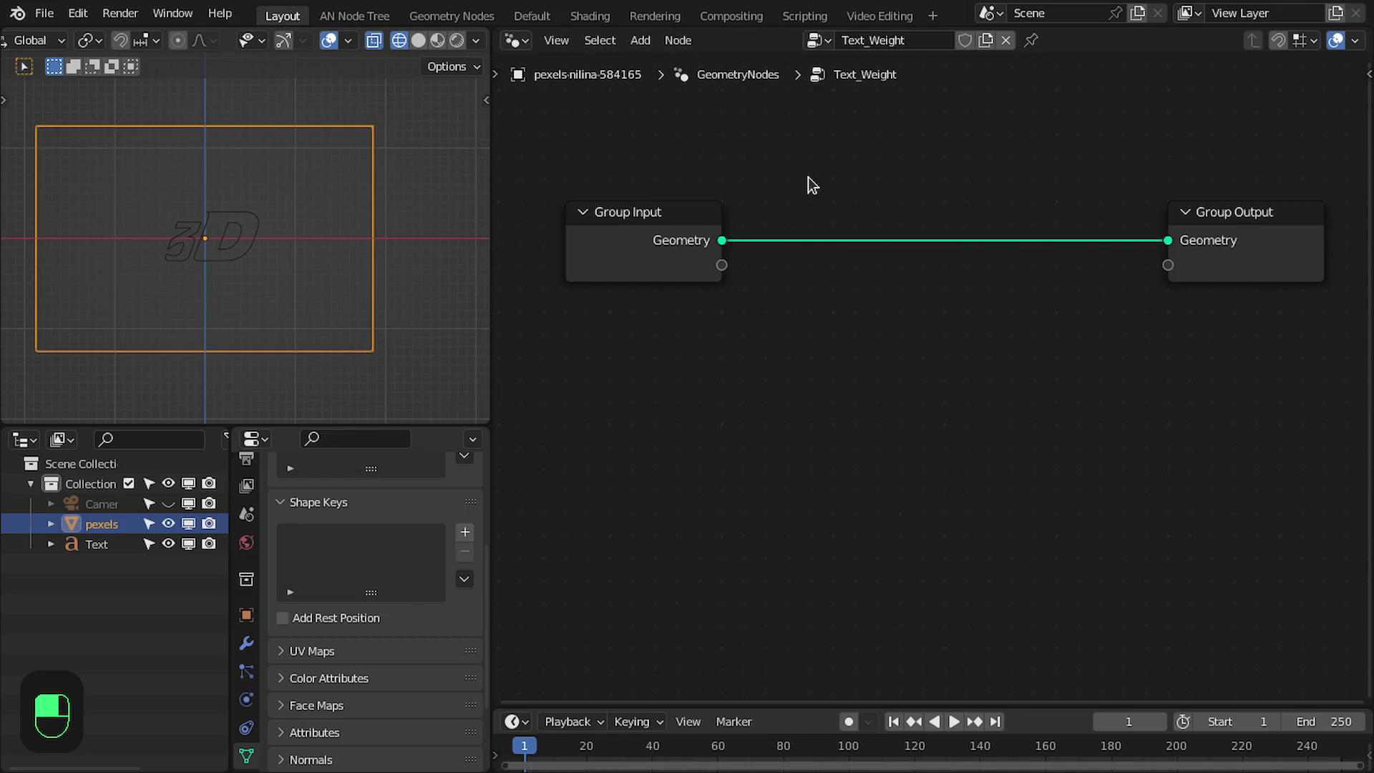
Extrude the 3D text by 0.15 m so it passes through the image plane.
middle_click_drag(226, 272, 308, 300)
left_click(210, 271)
middle_click_drag(212, 295, 232, 250)
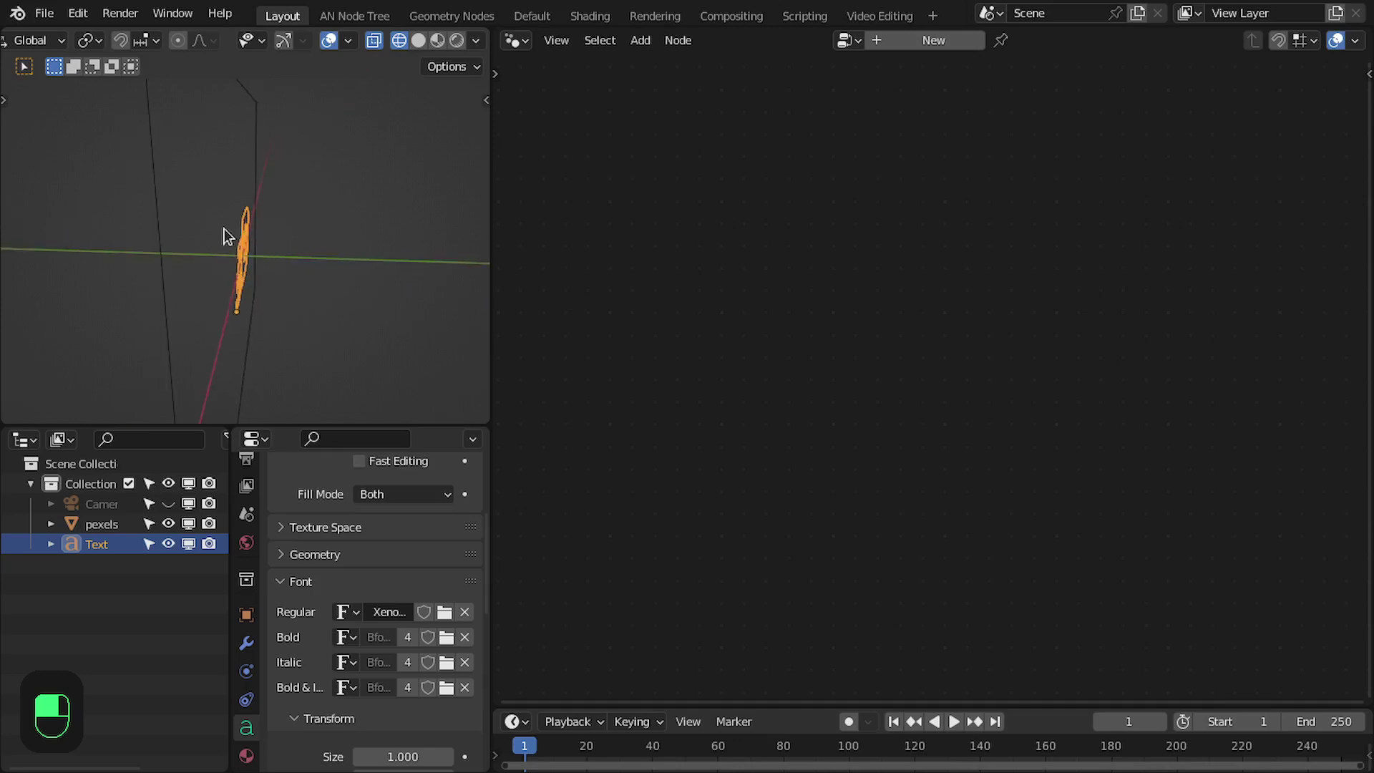
left_click(342, 555)
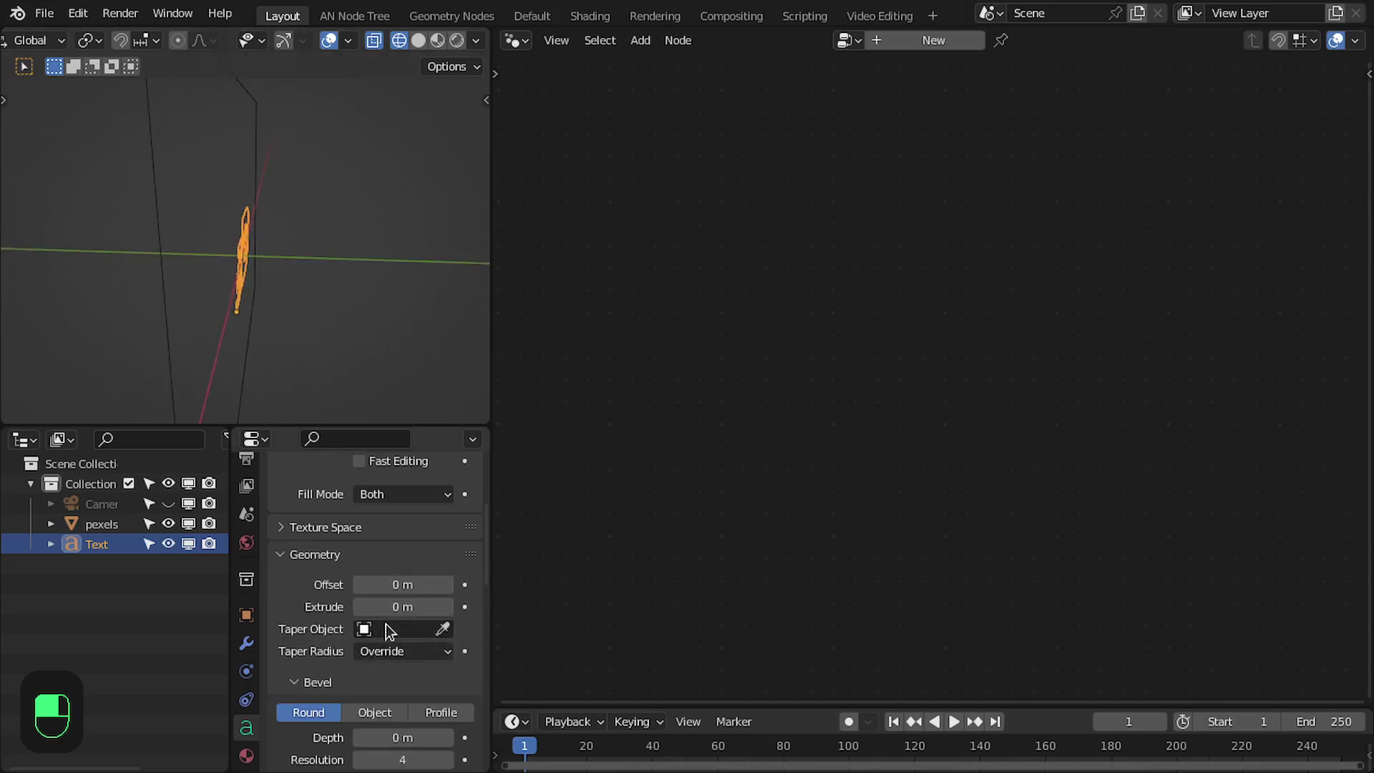
left_click(391, 601)
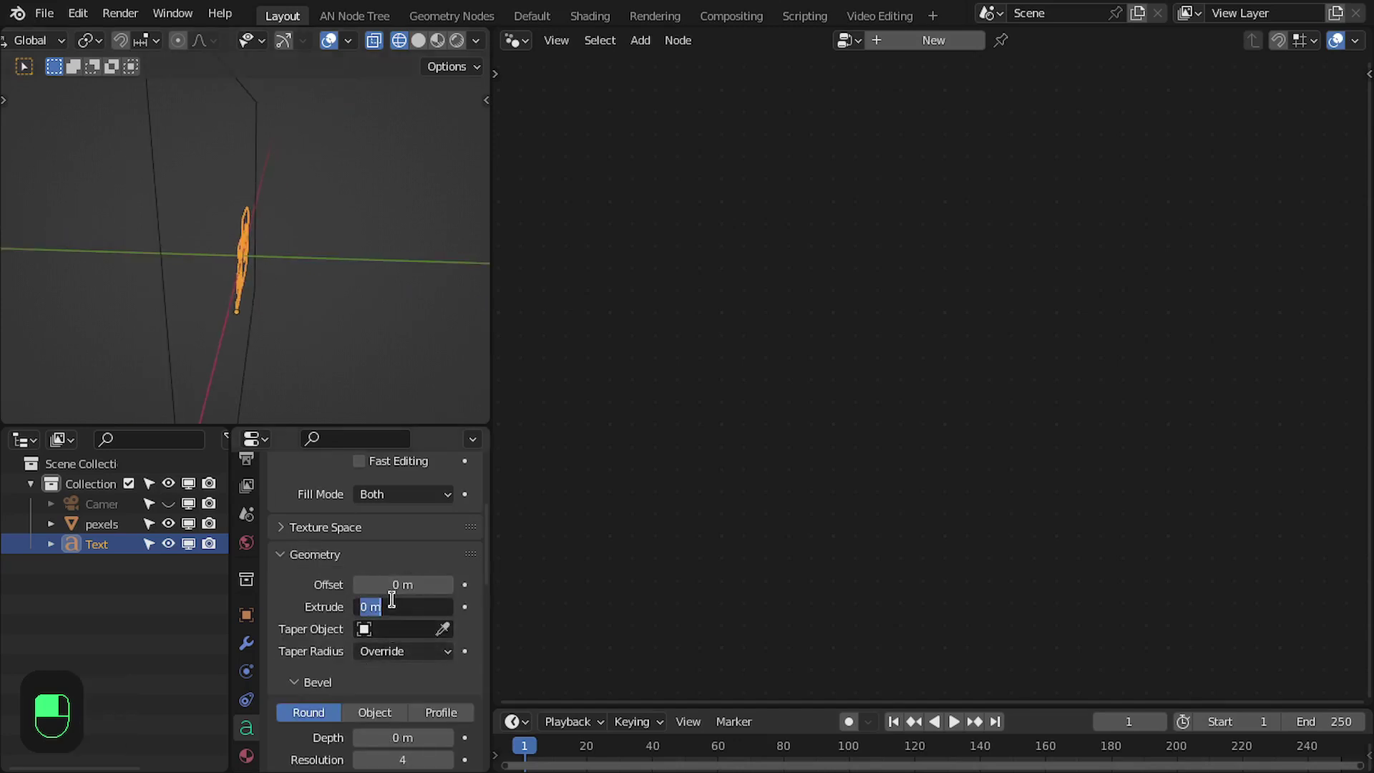
key("Return")
scroll(263, 293, "down", 3)
middle_click_drag(248, 253, 283, 305)
middle_click_drag(240, 155, 225, 275)
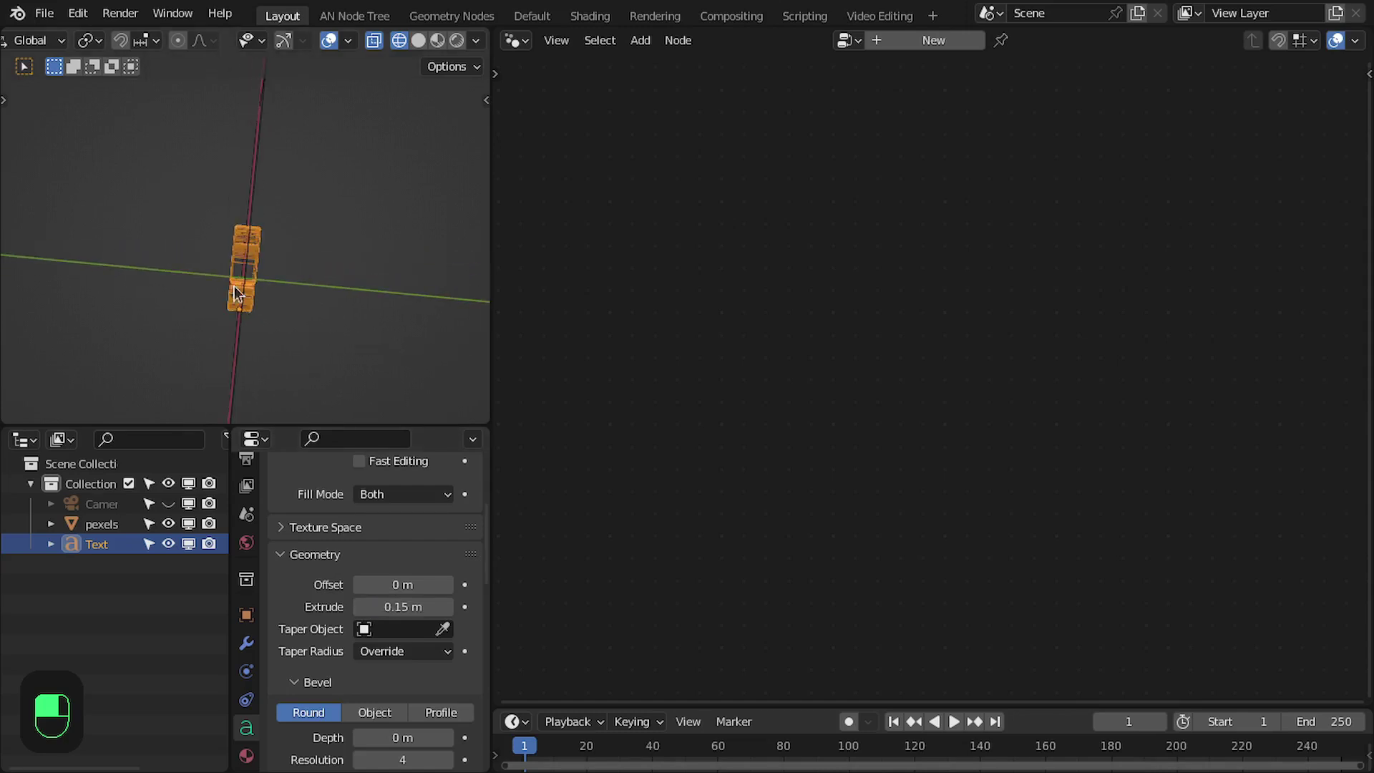
Add the Text object to the image plane's node tree as an Object Info node set to Relative.
left_click(257, 149)
key("KP_1")
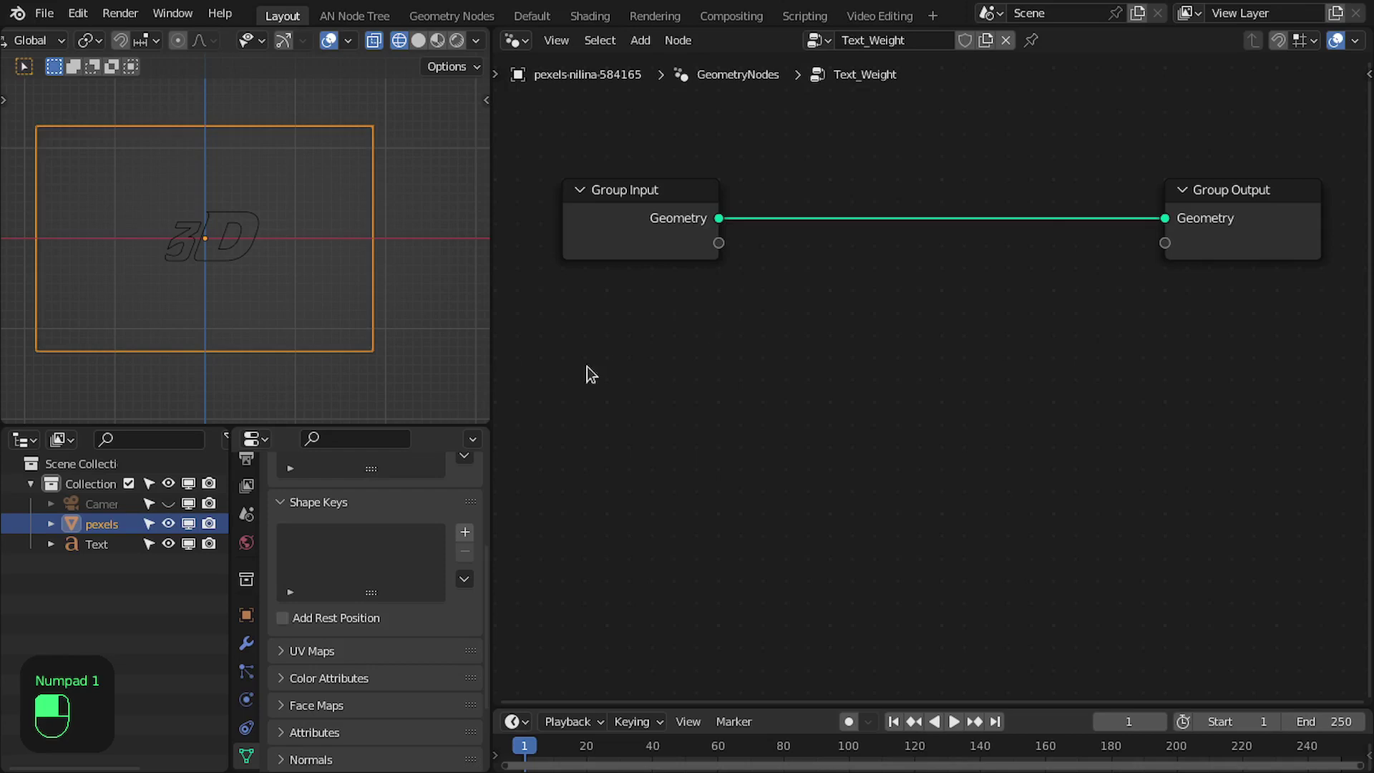
left_click_drag(100, 546, 611, 390)
left_click(610, 387)
left_click(670, 475)
Add a Geometry Proximity node with the Object Info geometry connected to its Target.
left_click_drag(716, 442, 882, 408)
type("prox")
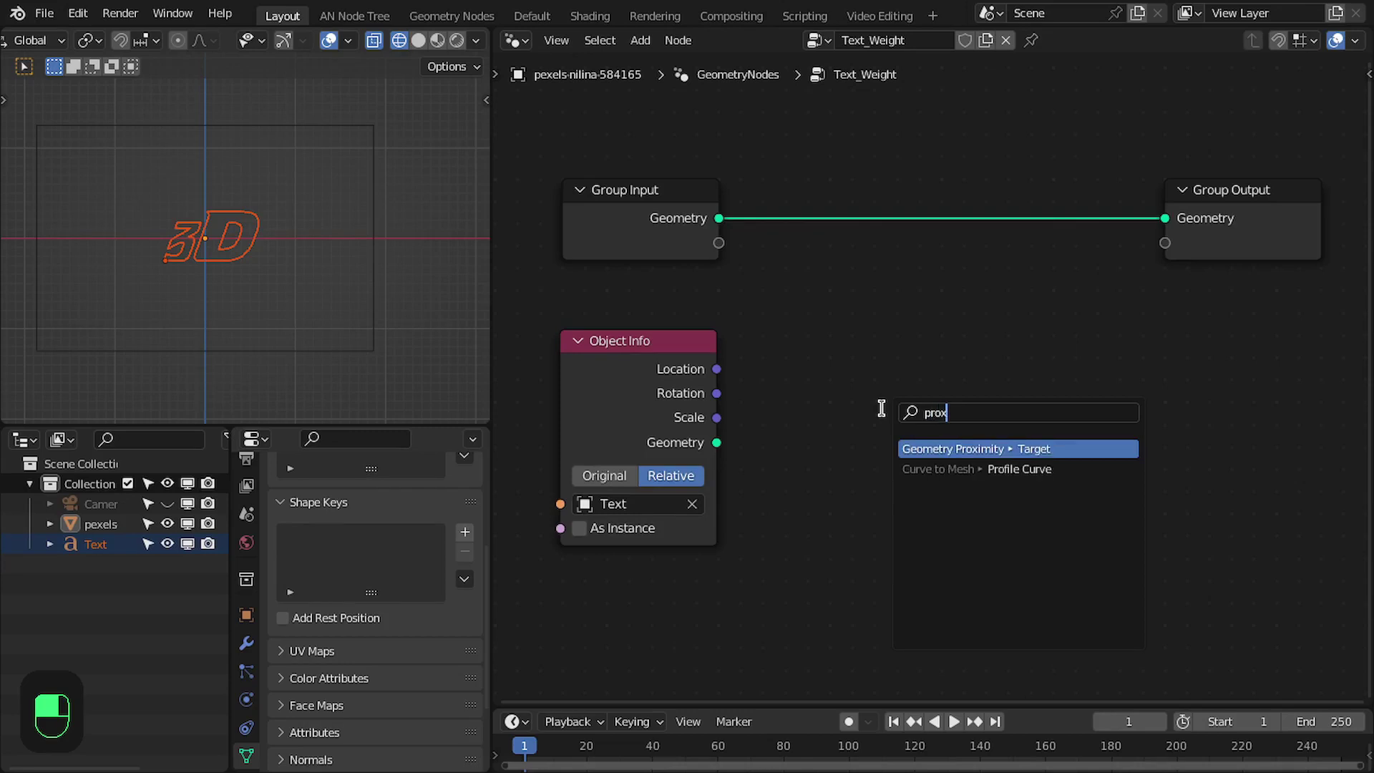
key("Return")
left_click(744, 360)
Add a Map Range node with its Value fed by the Geometry Proximity node's Distance.
left_click_drag(904, 401, 978, 399)
type("map")
key("Return")
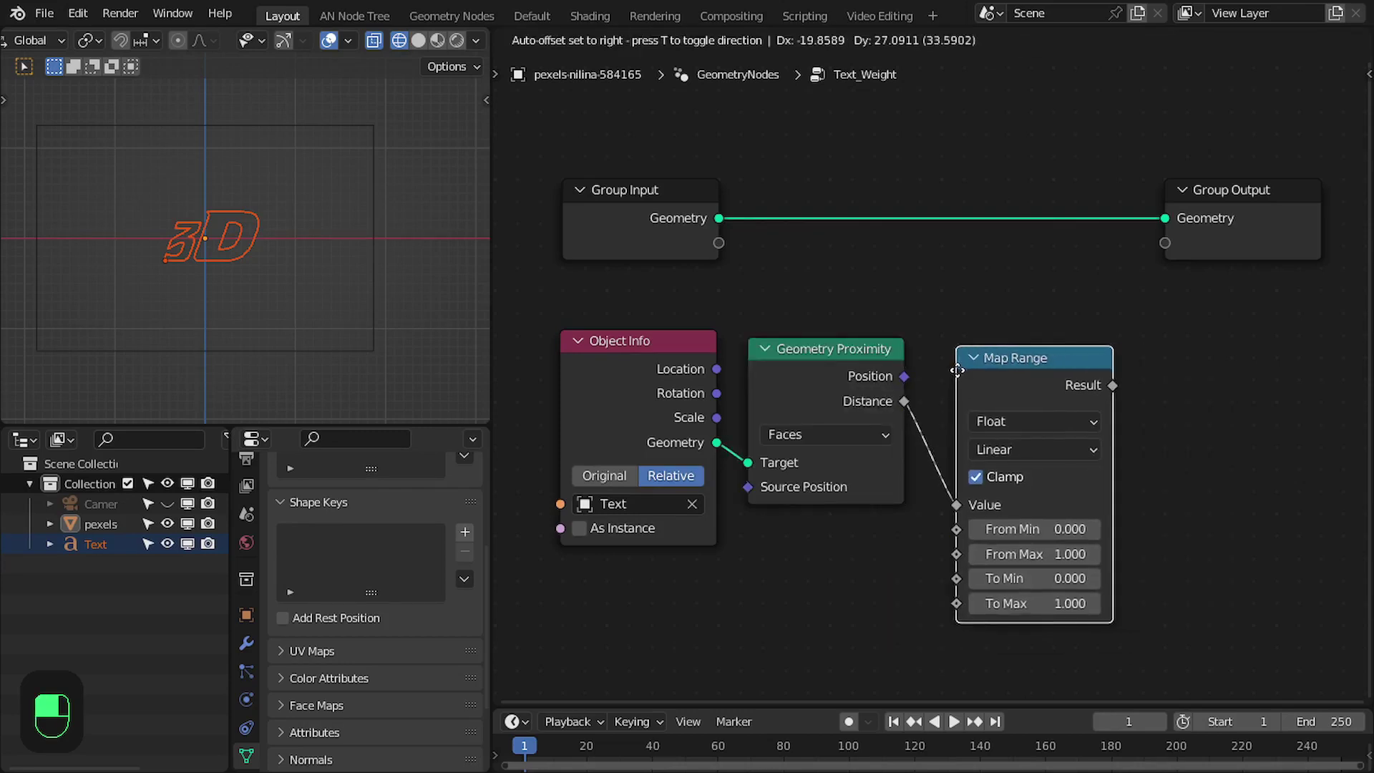
left_click(951, 361)
scroll(1073, 358, "up", 4)
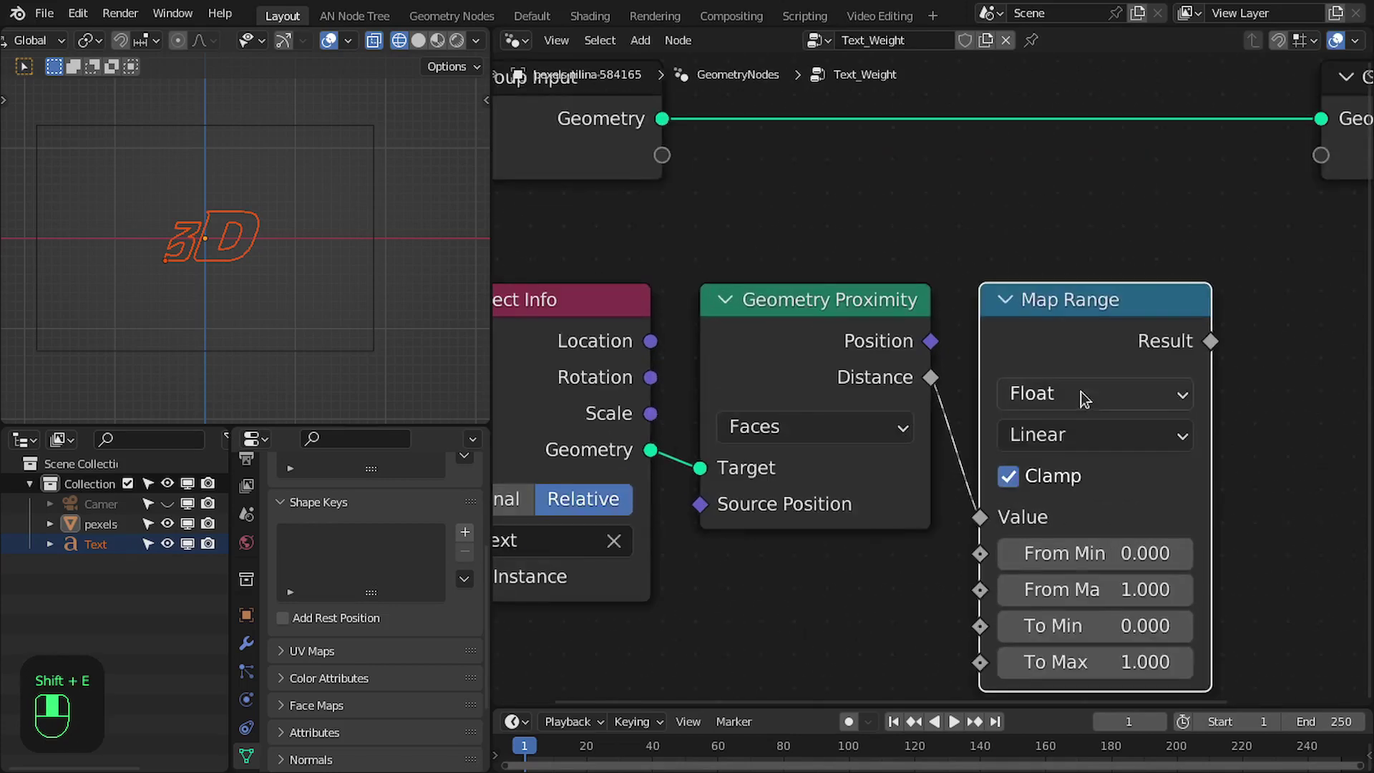
Invert the Map Range output by setting To Min to 1 and To Max to 0.
scroll(837, 247, "down", 1)
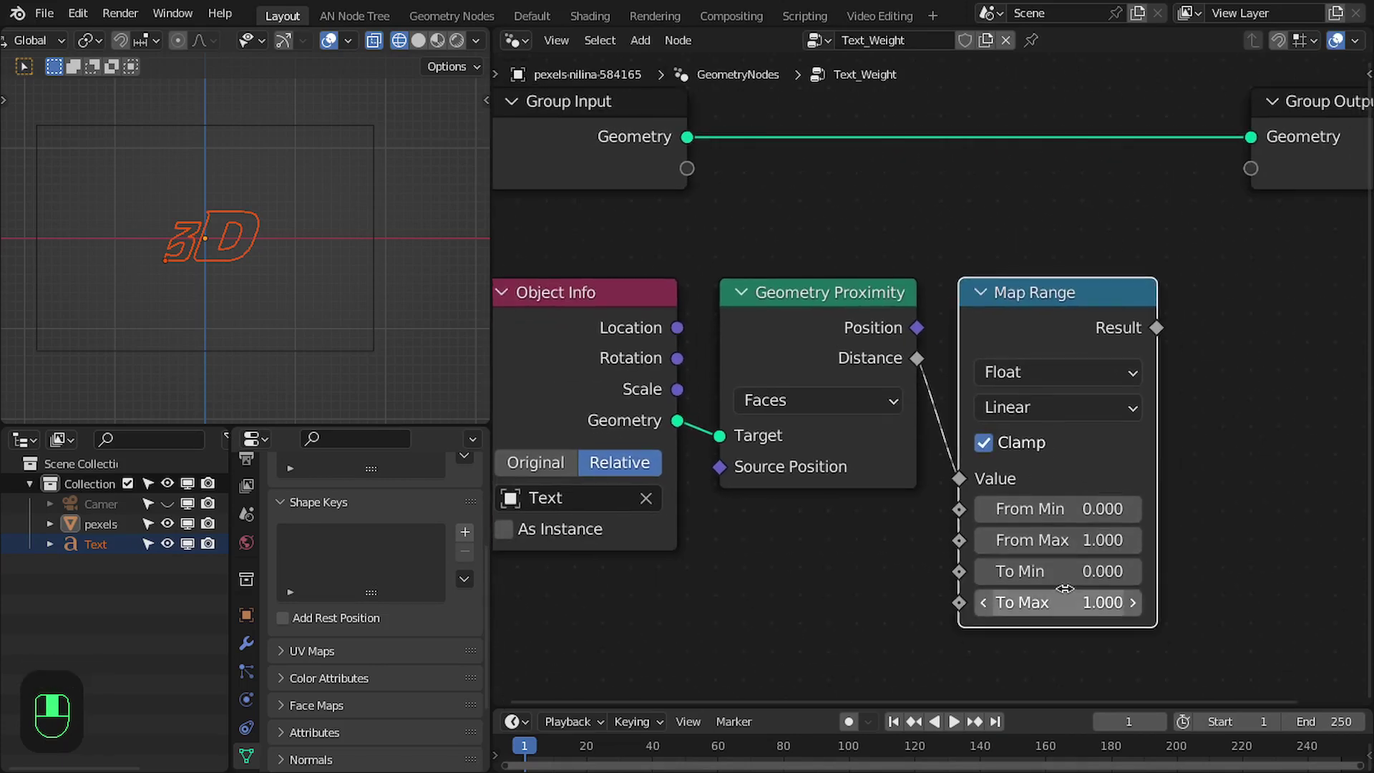
left_click(1064, 567)
key("BackSpace")
key("BackSpace")
type("1")
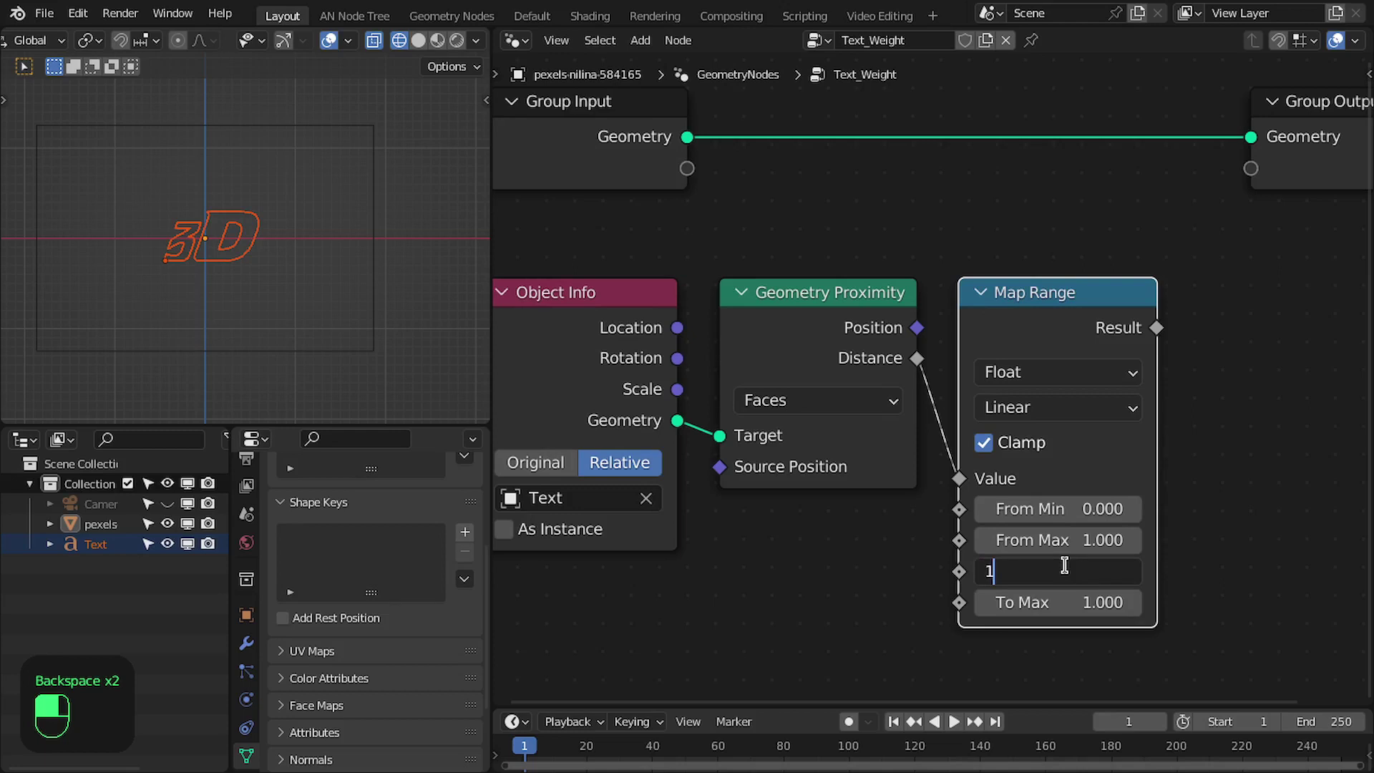
key("Tab")
type("0")
key("Return")
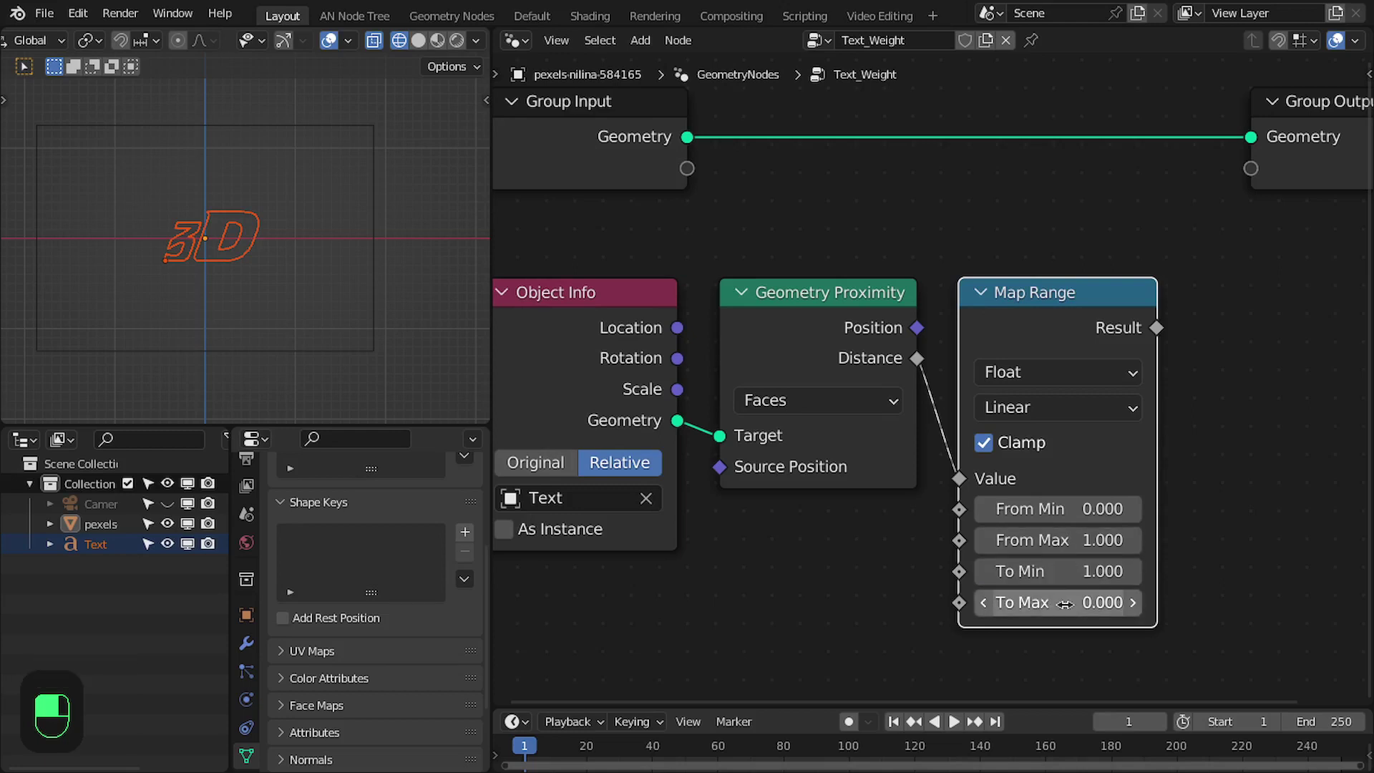
Insert a Store Named Attribute node before the Group Output and feed the Map Range Result into its Value.
scroll(1117, 558, "up", 1)
scroll(1094, 463, "down", 1)
scroll(245, 206, "up", 1)
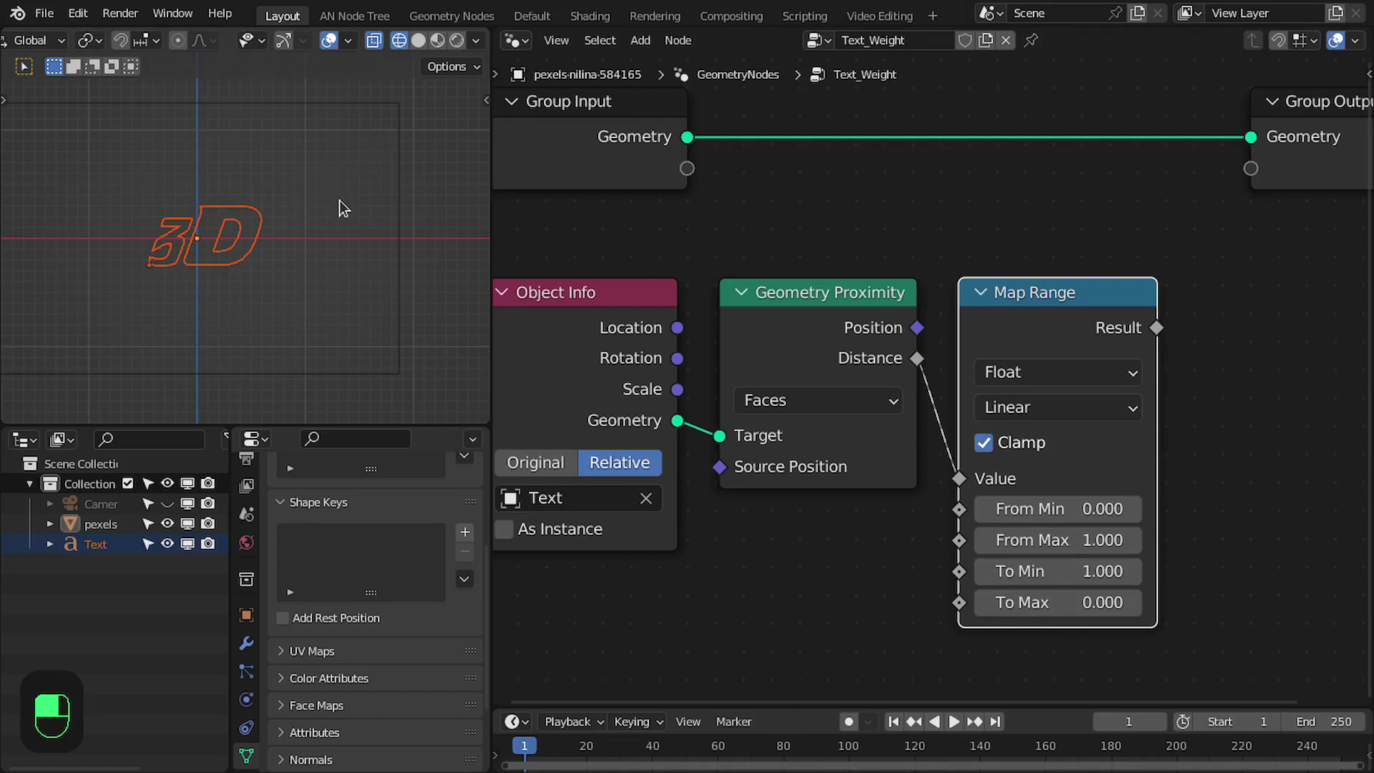
key("Home")
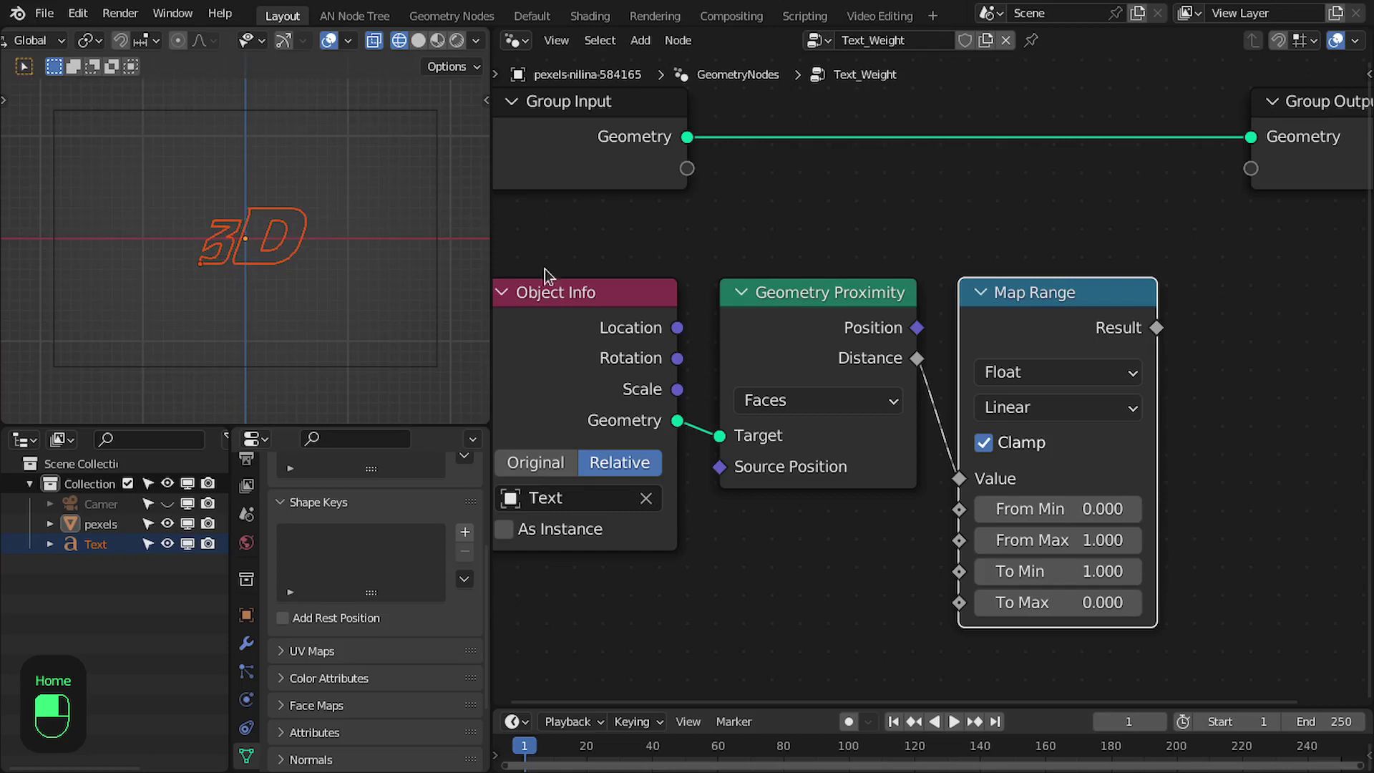
key("Home")
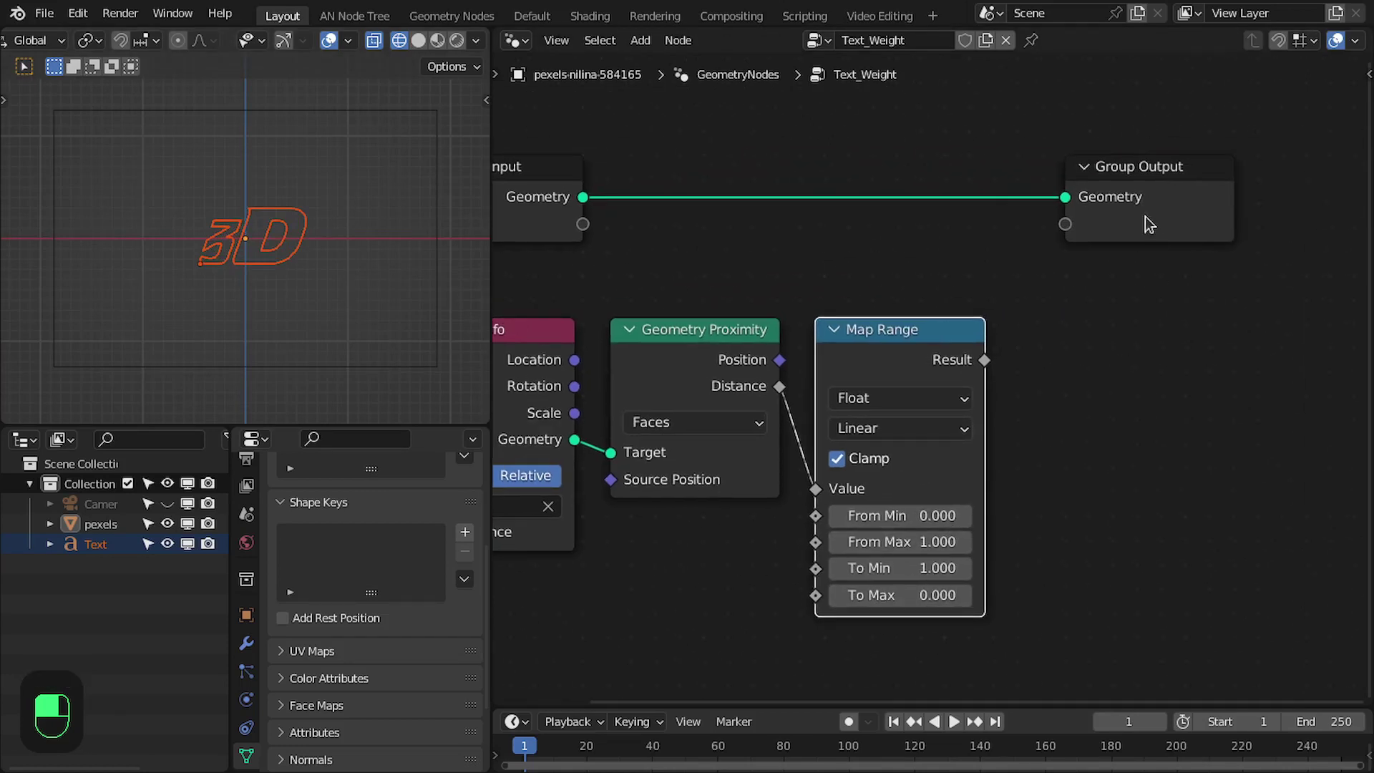
key("shift+a")
mouse_move(1080, 192)
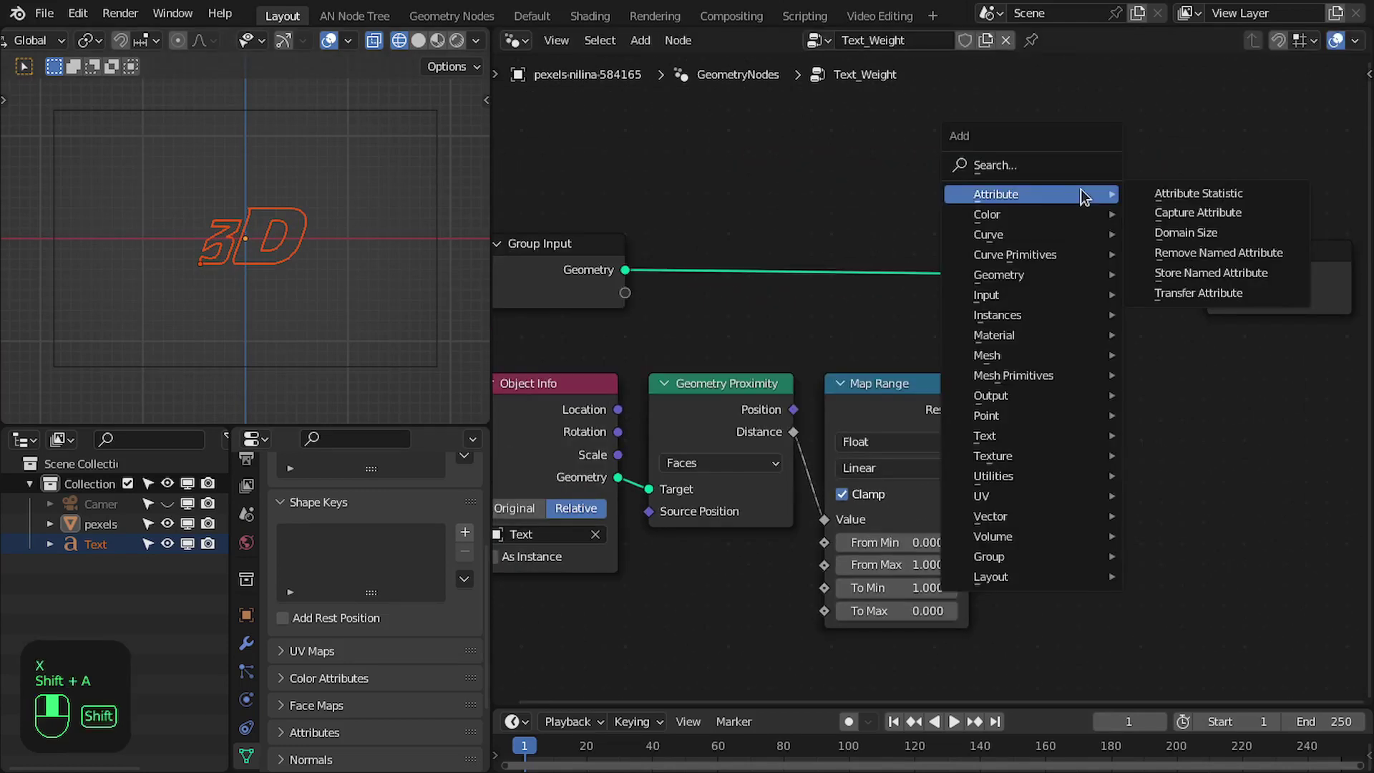
left_click(1225, 279)
scroll(1184, 137, "up", 2)
left_click(1183, 138)
scroll(1010, 374, "down", 1)
left_click_drag(988, 394, 1073, 290)
Name the stored attribute text.
left_click(1144, 272)
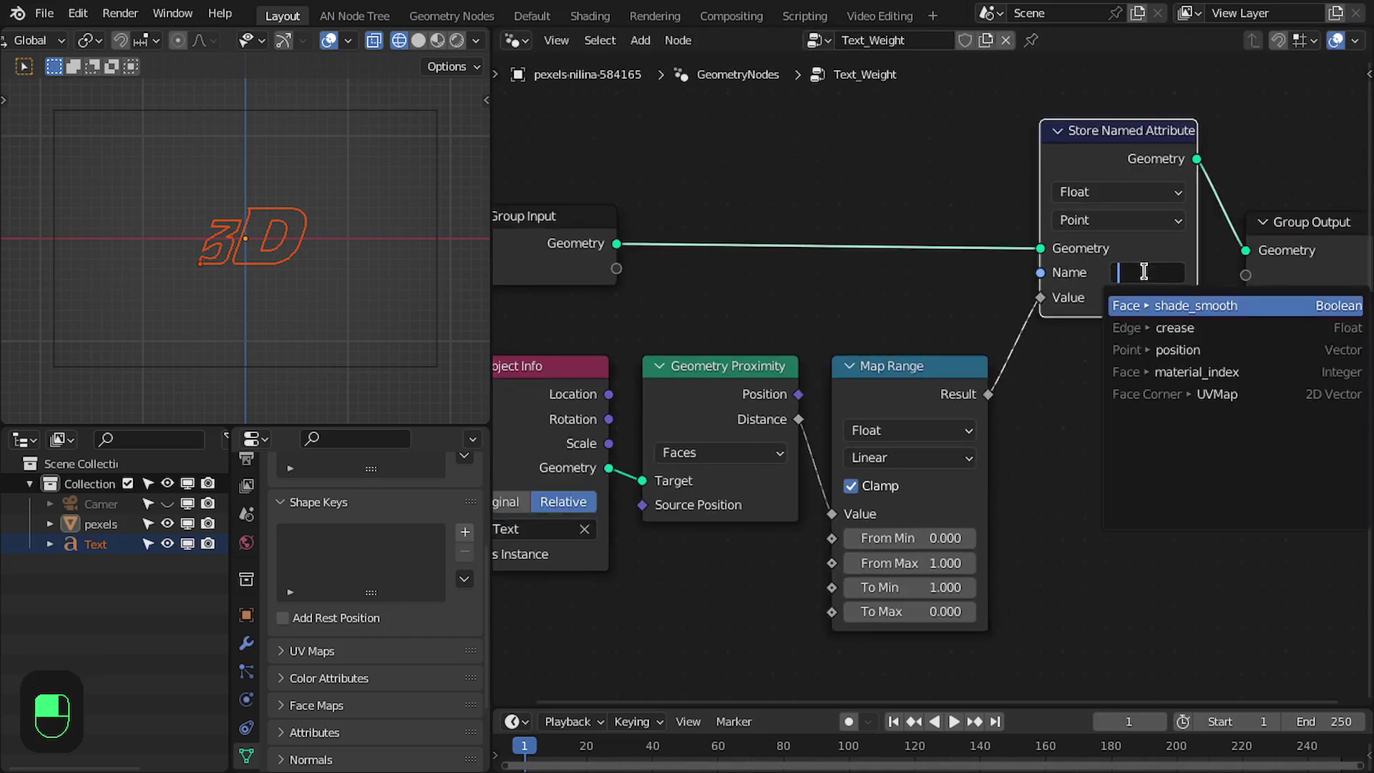
type("text")
key("Return")
scroll(1144, 272, "down", 2)
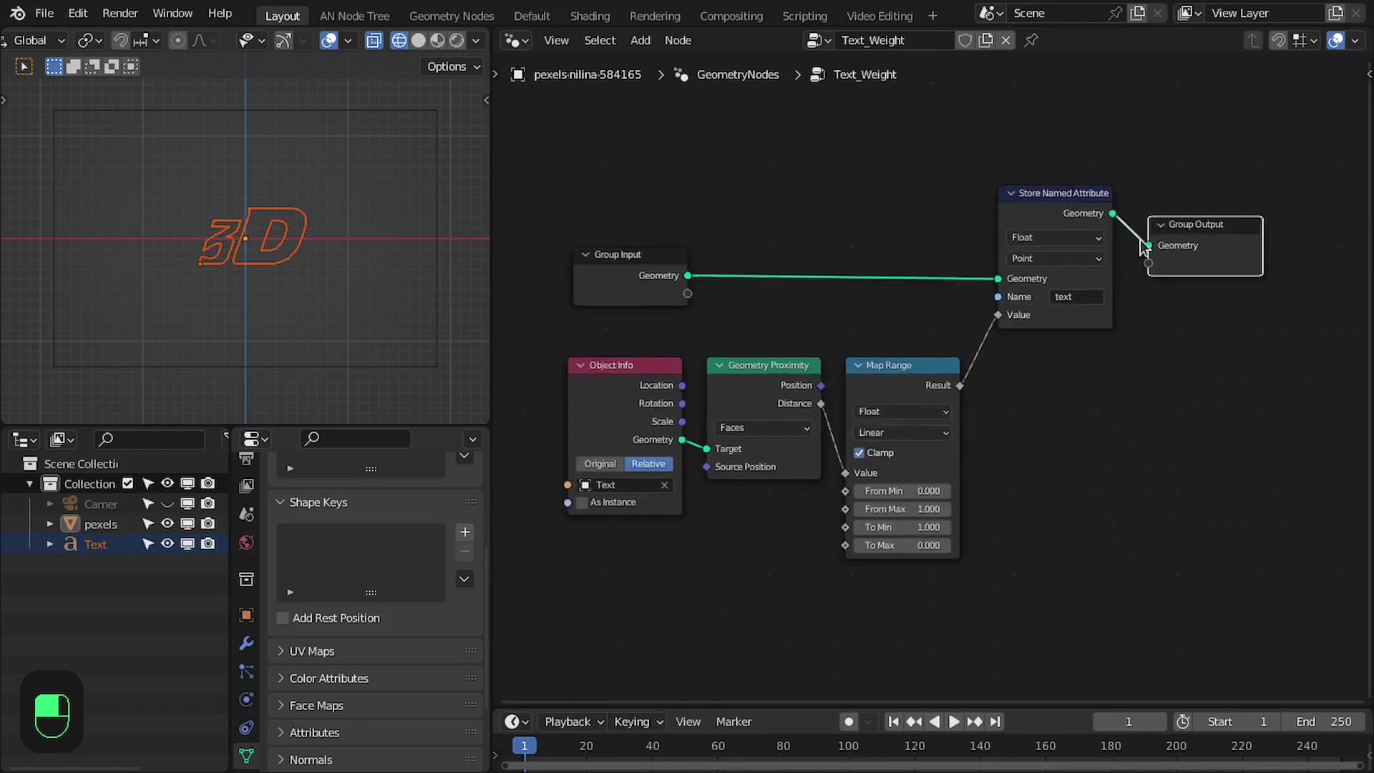
Display the viewport in Material Preview and deselect all objects.
scroll(903, 331, "up", 1)
scroll(308, 233, "up", 1)
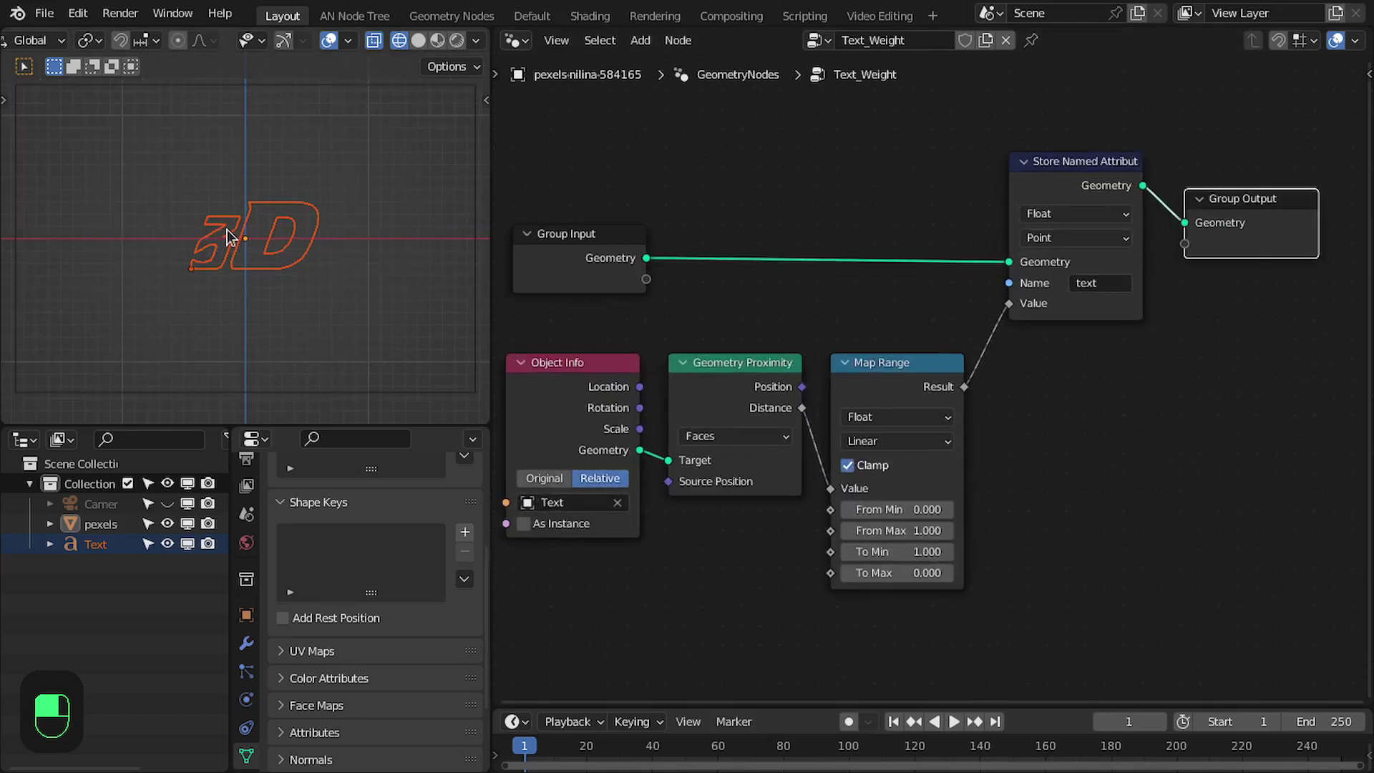
key("z")
left_click(180, 175)
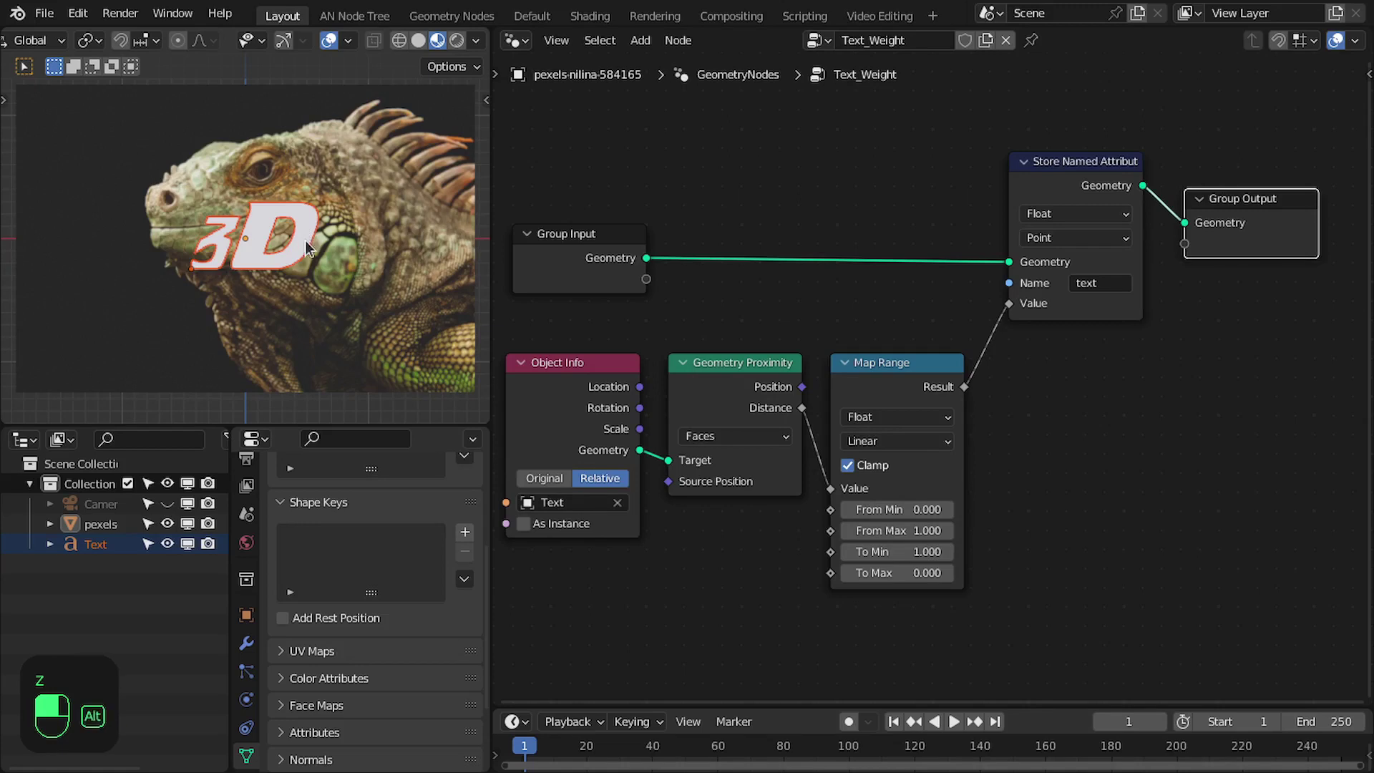
key("alt+a")
Switch to the Shading workspace in front view and separate the overlapping image texture node from the Principled BSDF.
left_click(590, 16)
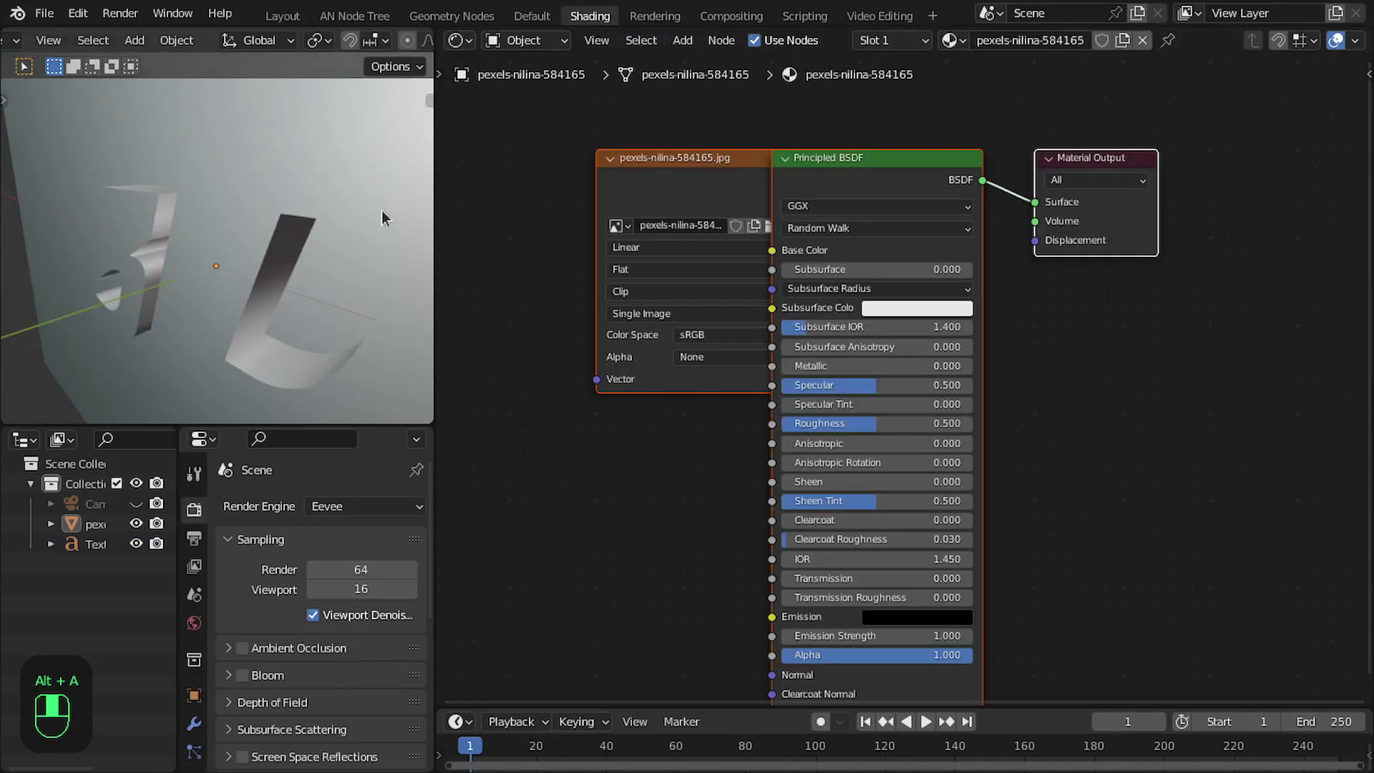
key("KP_1")
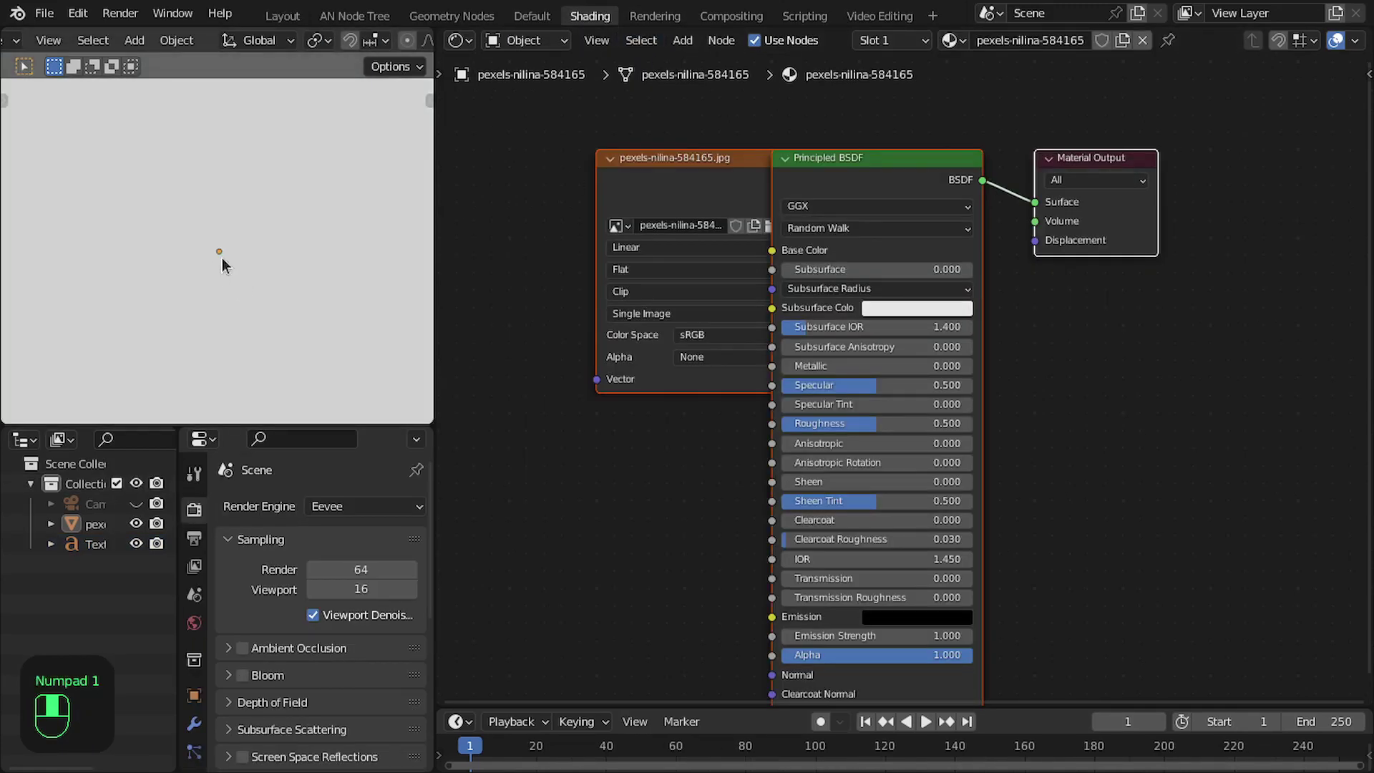
scroll(219, 275, "down", 5)
left_click_drag(694, 165, 827, 210)
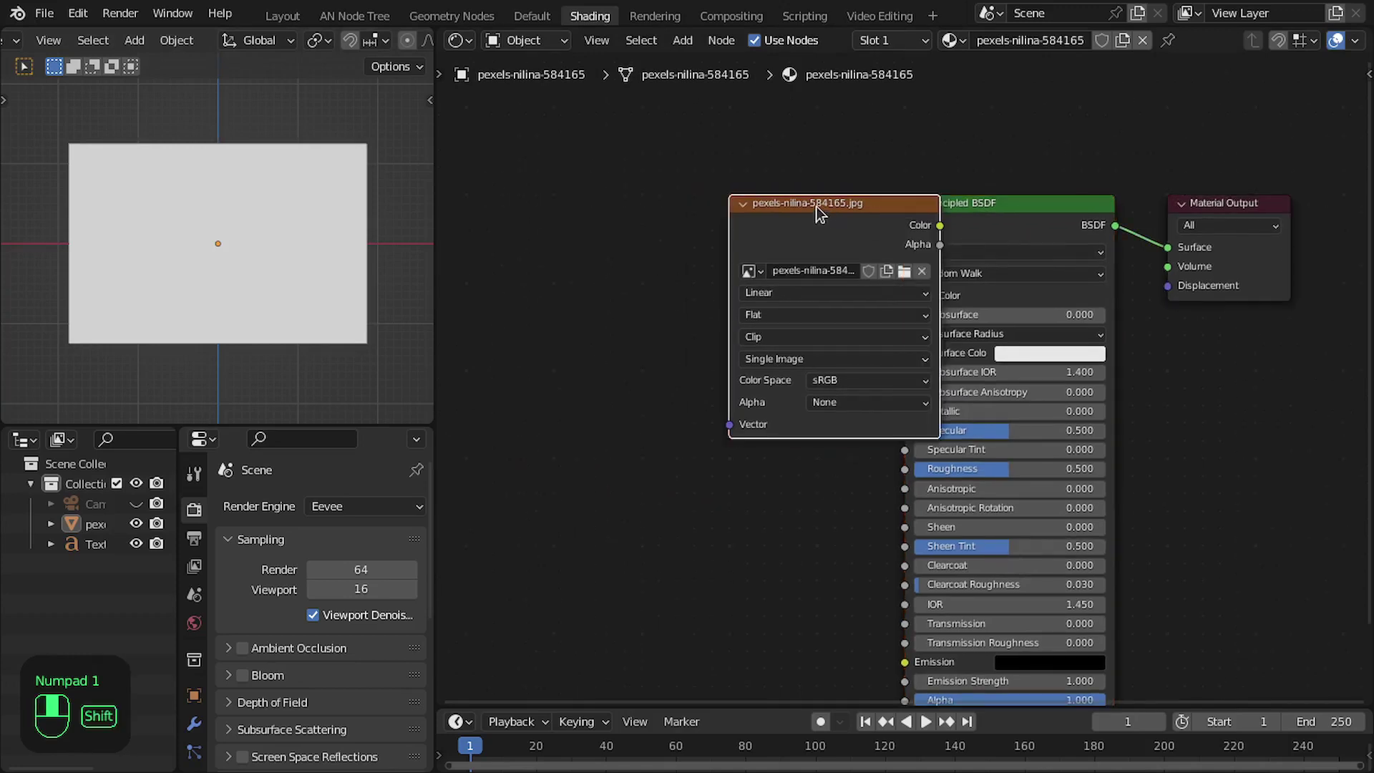
key("shift+e")
Add an Attribute node above the image texture node in the plane's material.
key("shift+a")
left_click(850, 144)
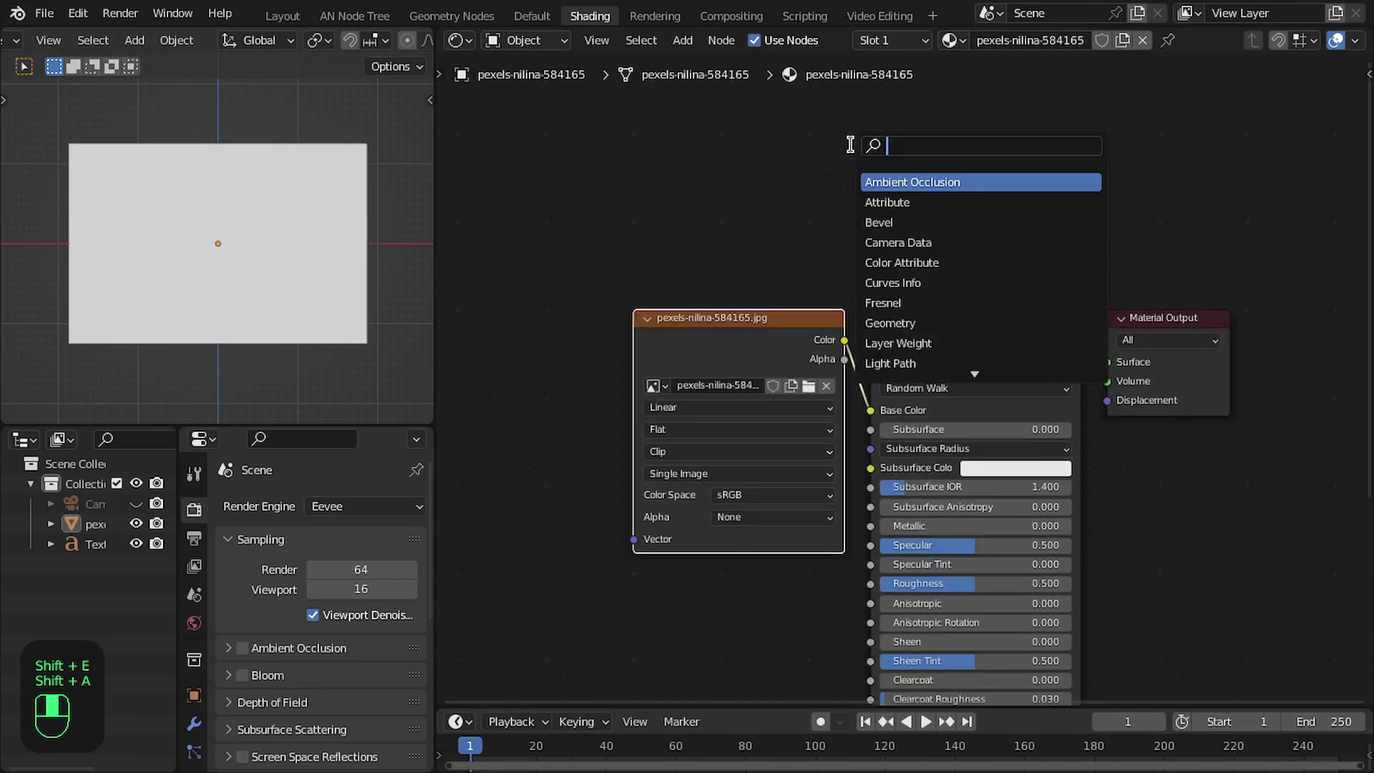
type("atta")
key("Return")
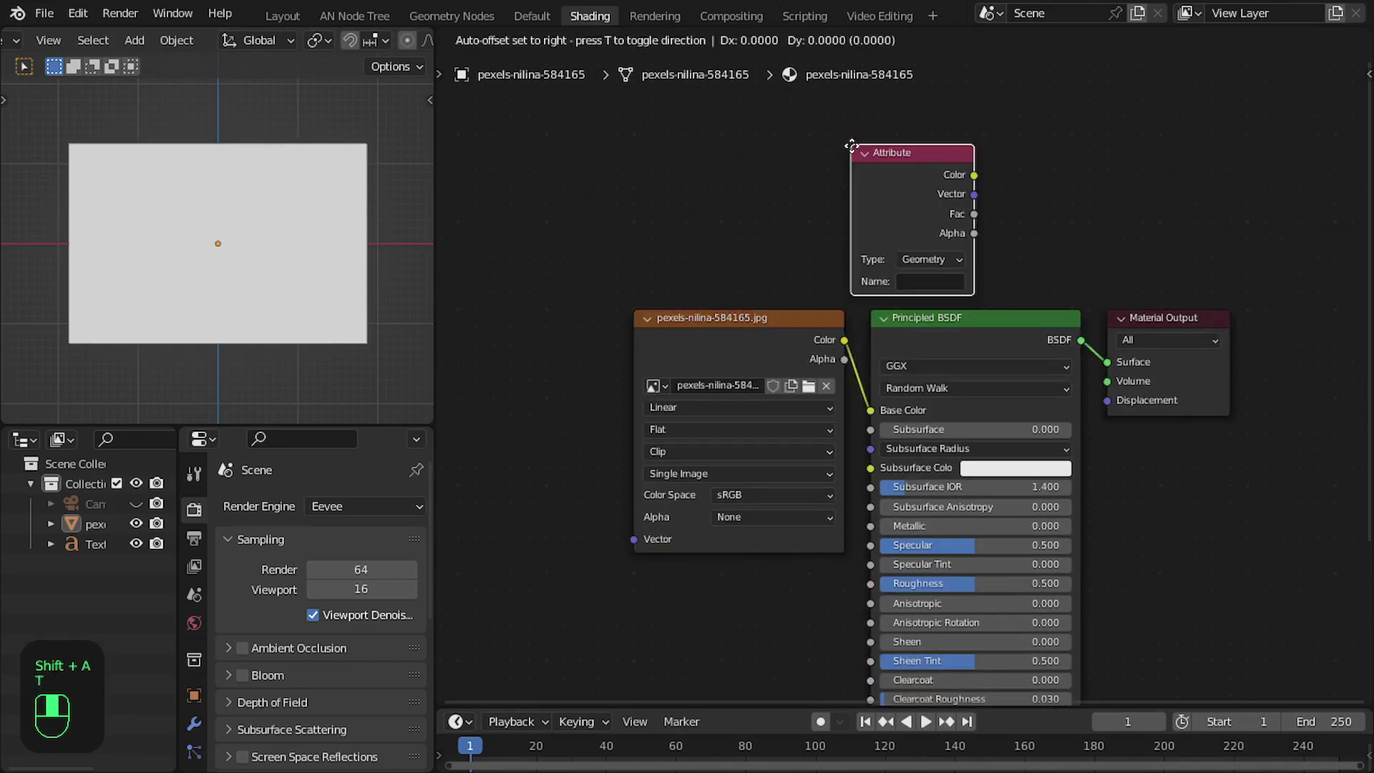
left_click(721, 148)
Set the Attribute node's name to text and preview its Color output on the Material Output's Surface.
left_click(785, 282)
type("tex")
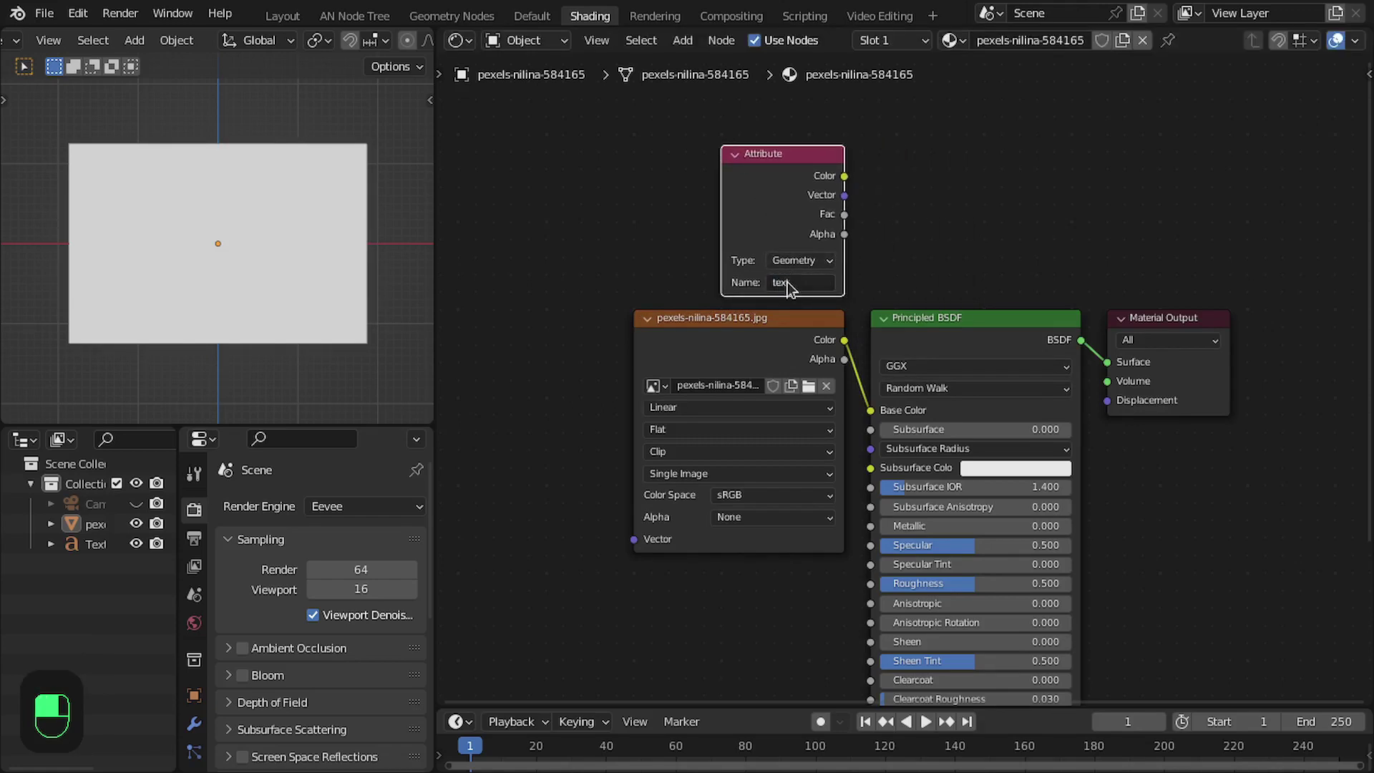
type("t")
key("Return")
left_click(794, 195, "ctrl+shift")
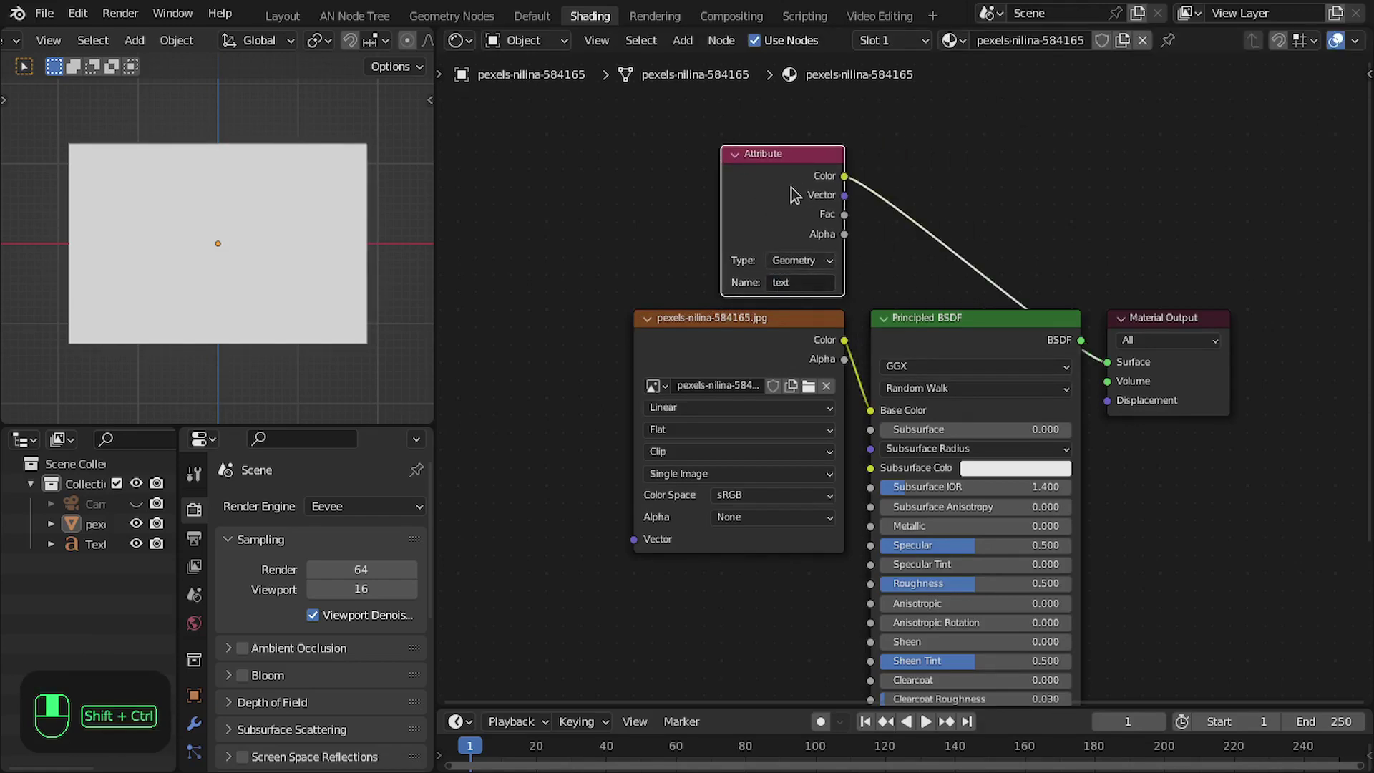
Examine the attribute shading on the plane in the Layout workspace, briefly hiding the Text object and showing it again.
left_click(297, 16)
key("z")
left_click(210, 226)
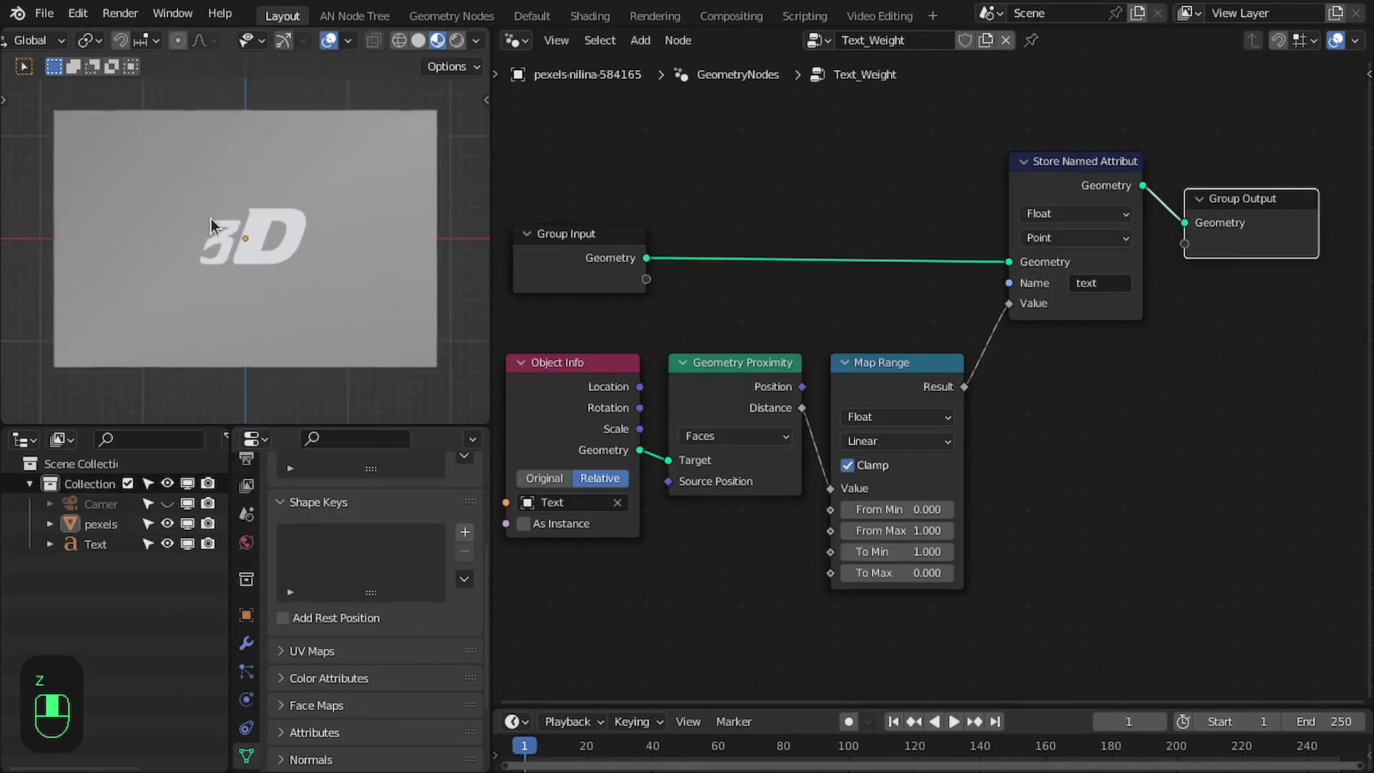
left_click(167, 546)
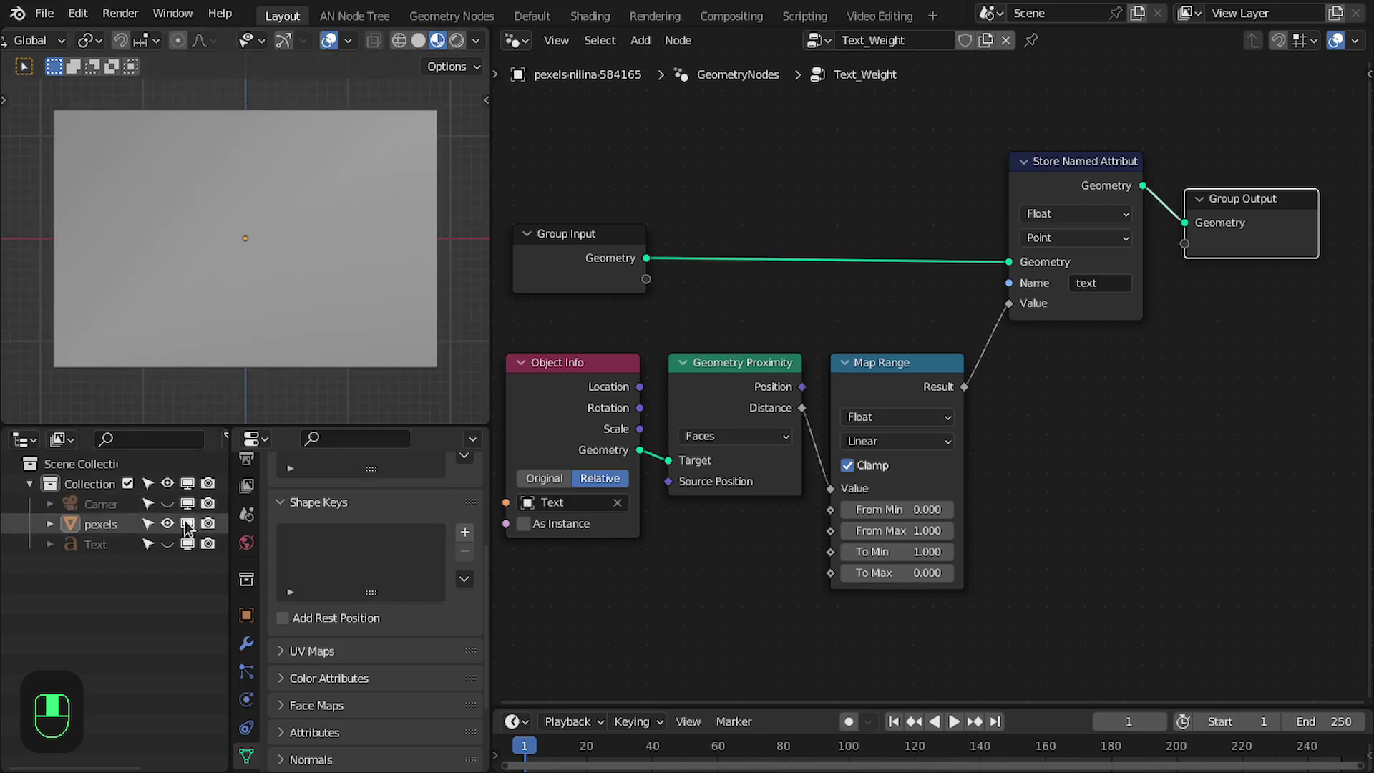
left_click(167, 544)
Select the image plane and enter Edit Mode in a maximized wireframe viewport.
left_click(387, 116)
key("ctrl+space")
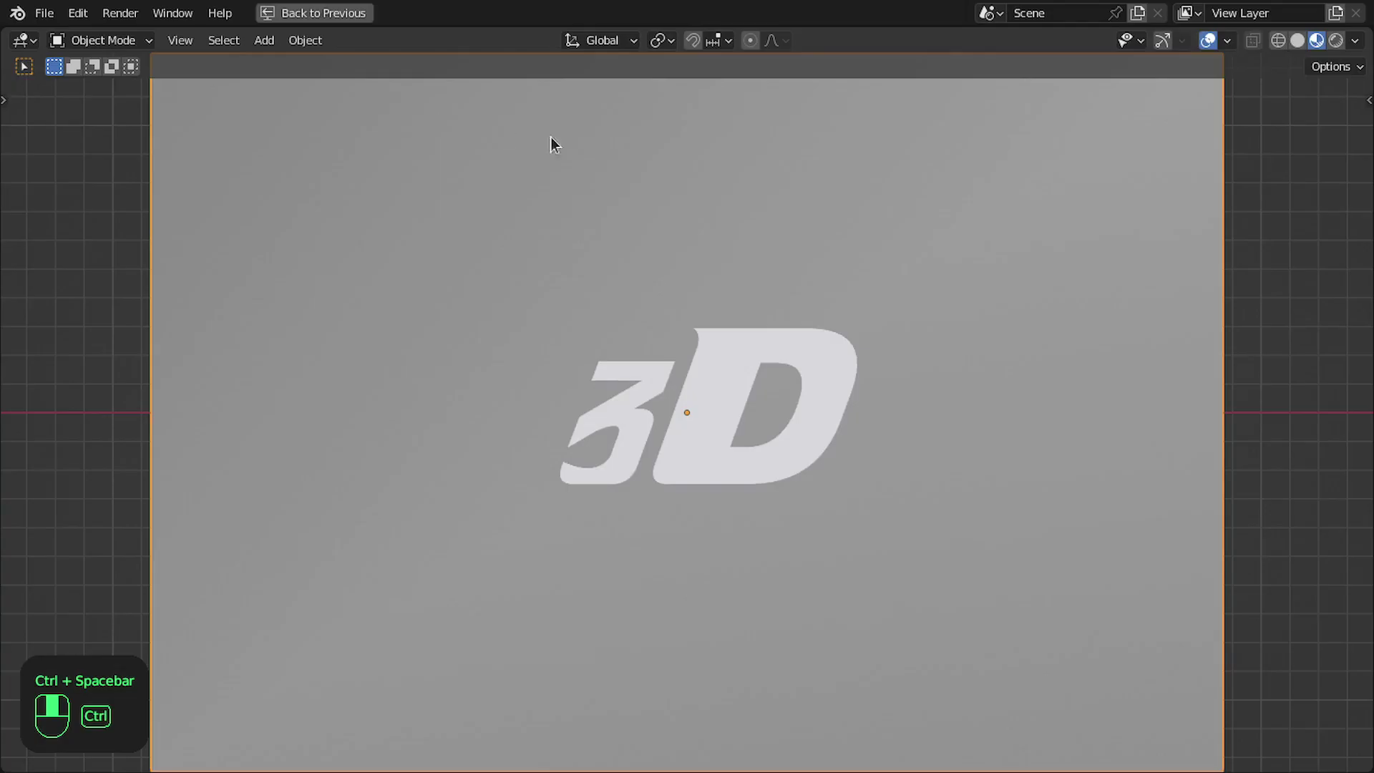
key("Tab")
key("z")
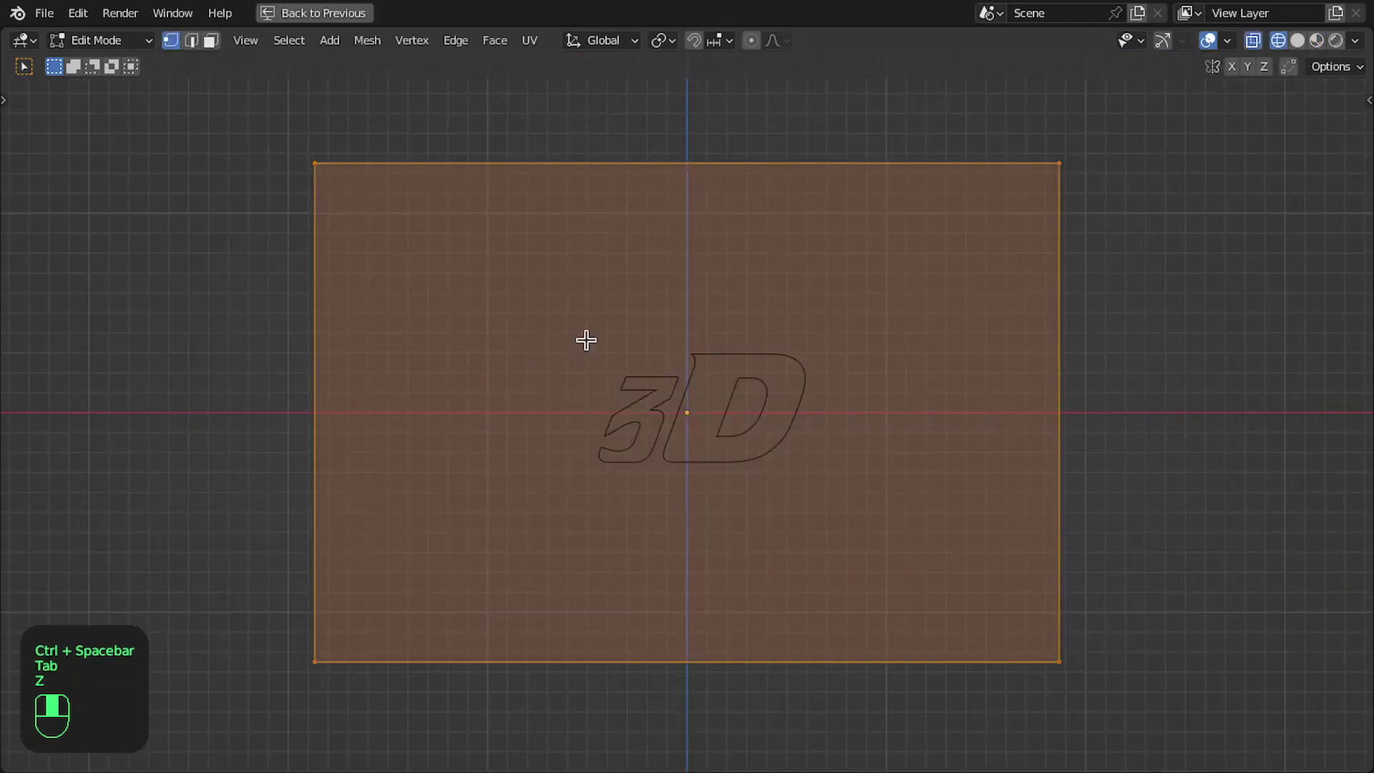
mouse_move(730, 303)
middle_mouse_down("shift")
mouse_move(652, 302)
mouse_move(753, 304)
middle_mouse_up("shift")
scroll(753, 304, "up", 2)
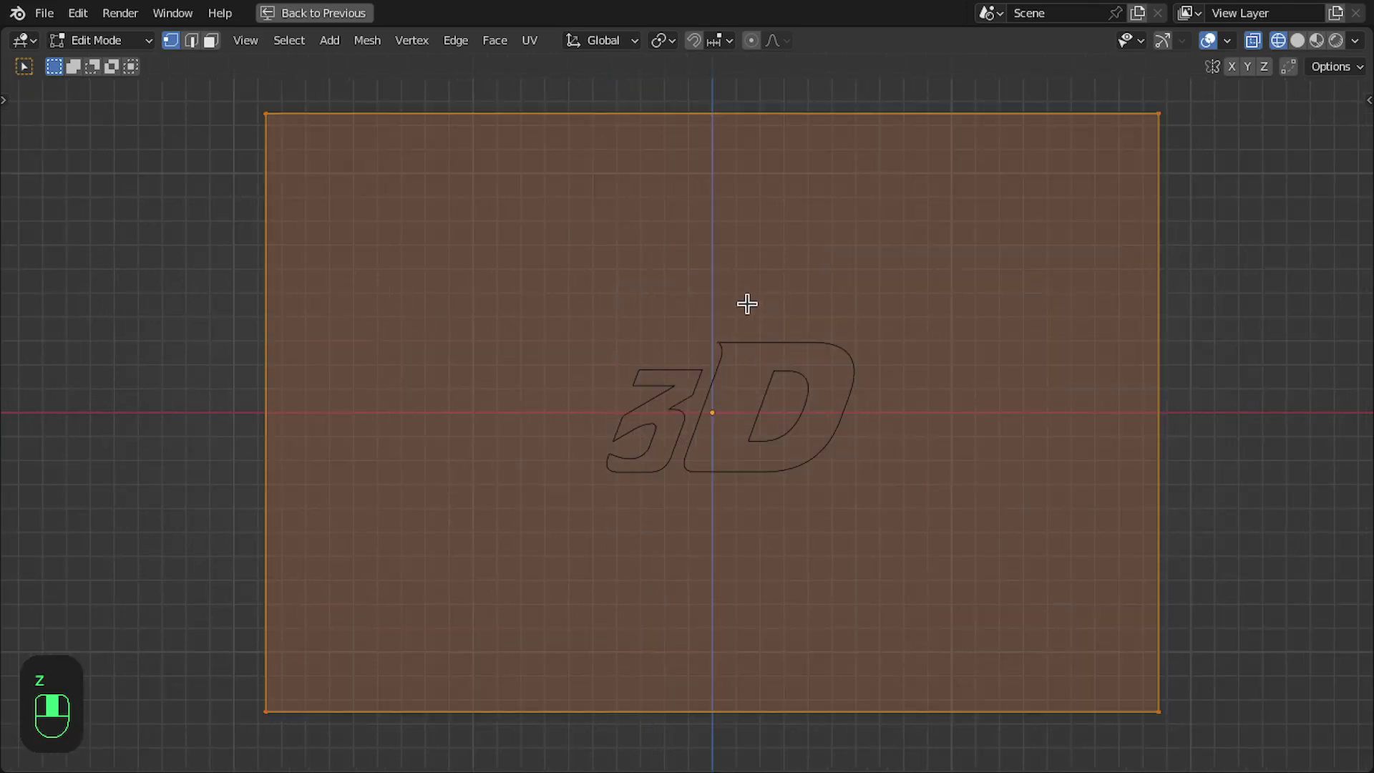
middle_click_drag(498, 253, 489, 262, "shift")
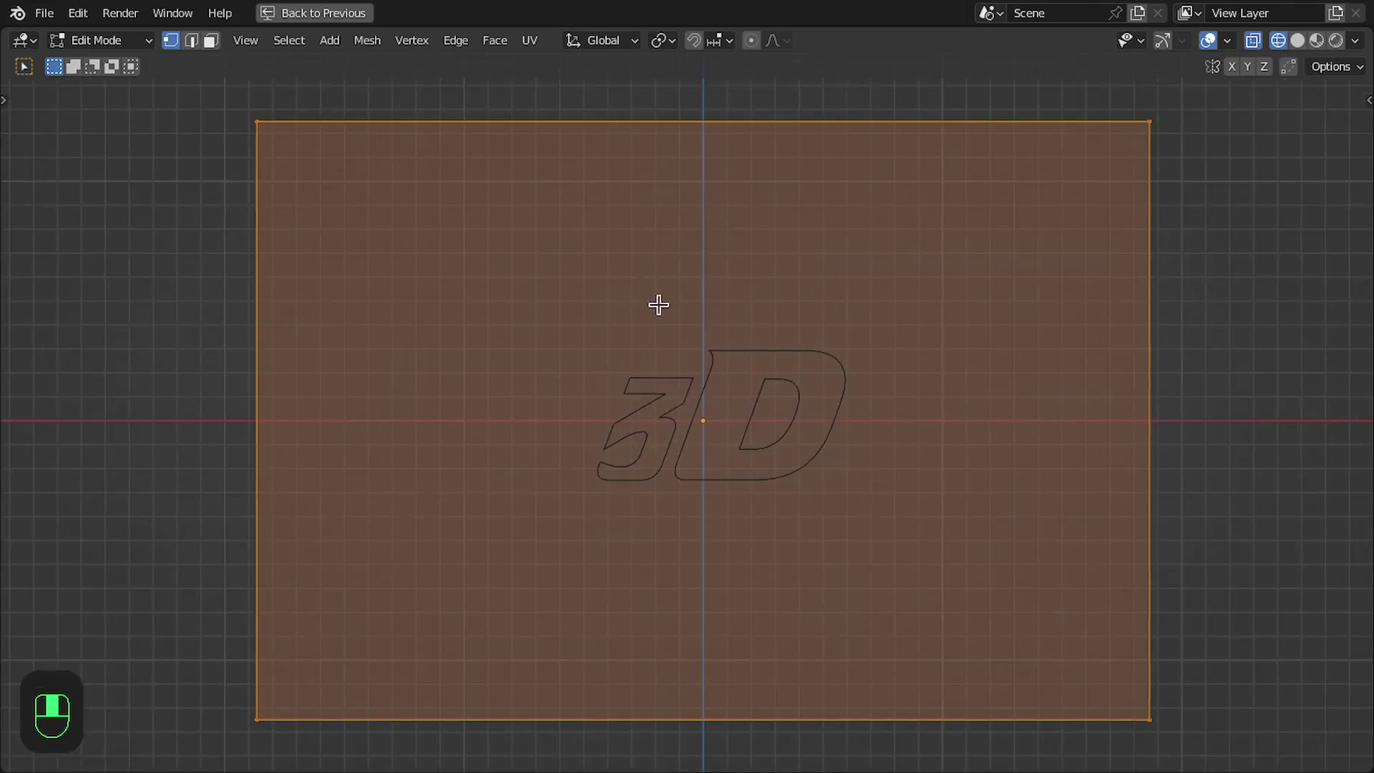
Cut the plane with 11 evenly spaced vertical edge loops.
key("ctrl+r")
scroll(693, 175, "up", 2)
scroll(693, 175, "up", 8)
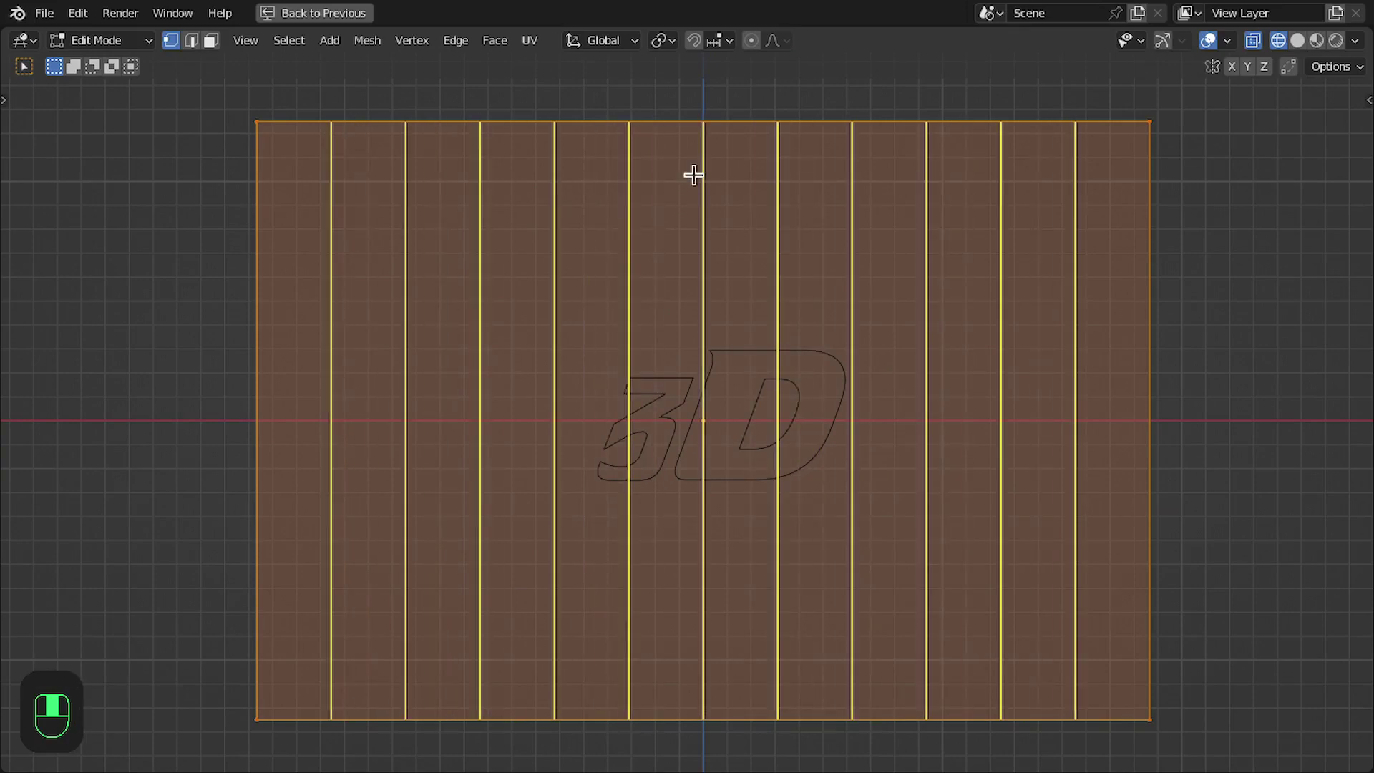
left_click(693, 174)
right_click(681, 174)
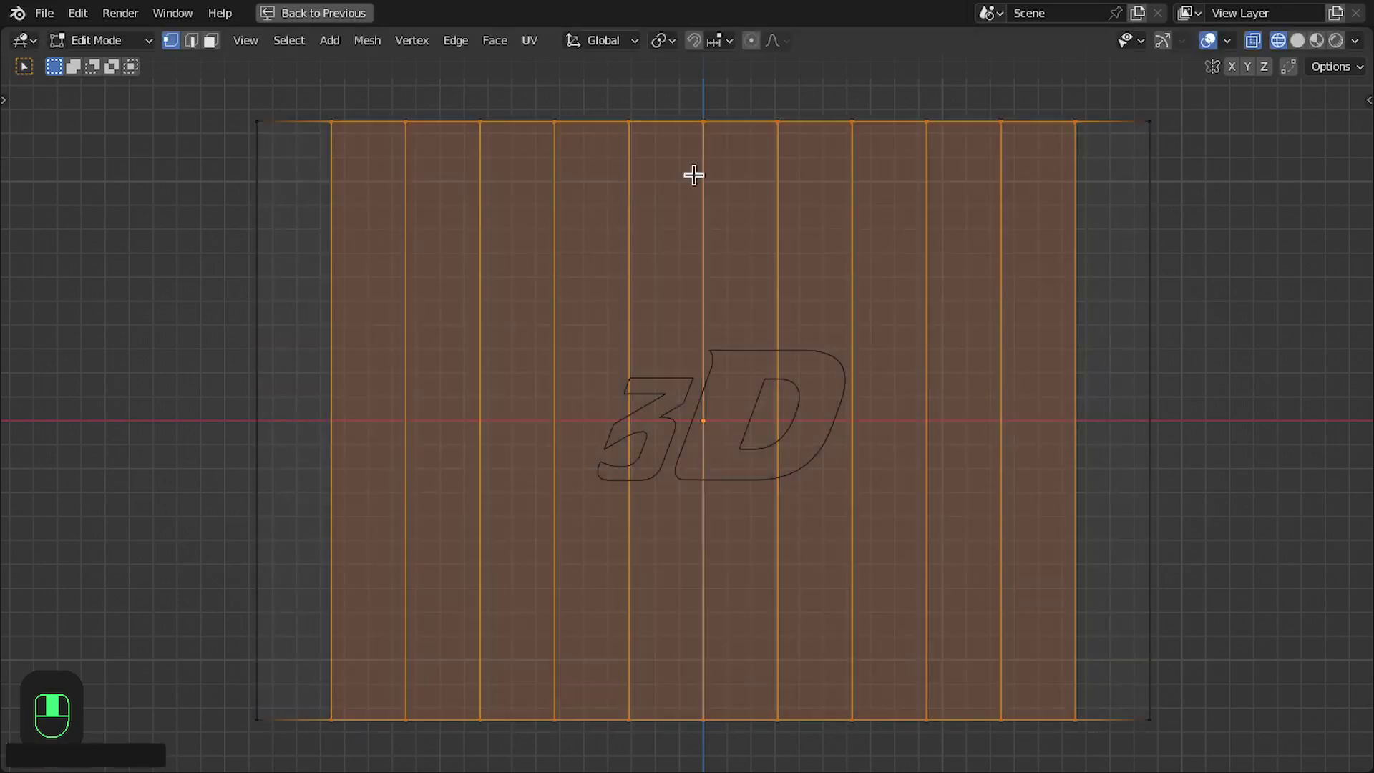
Cut the plane with 7 evenly spaced horizontal edge loops.
key("ctrl+r")
scroll(916, 363, "up", 7)
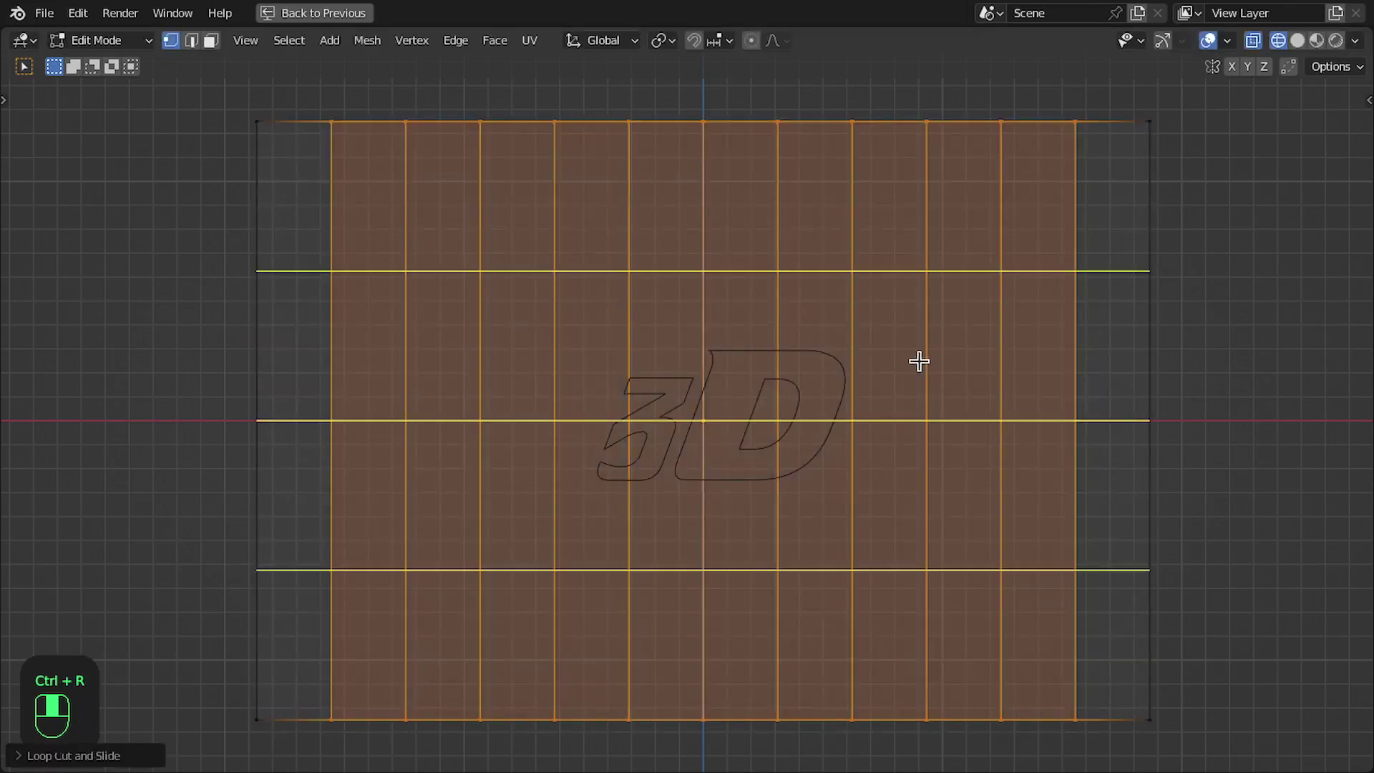
scroll(918, 362, "down", 1)
scroll(919, 362, "up", 1)
scroll(918, 361, "down", 1)
left_click(918, 361)
right_click(873, 362)
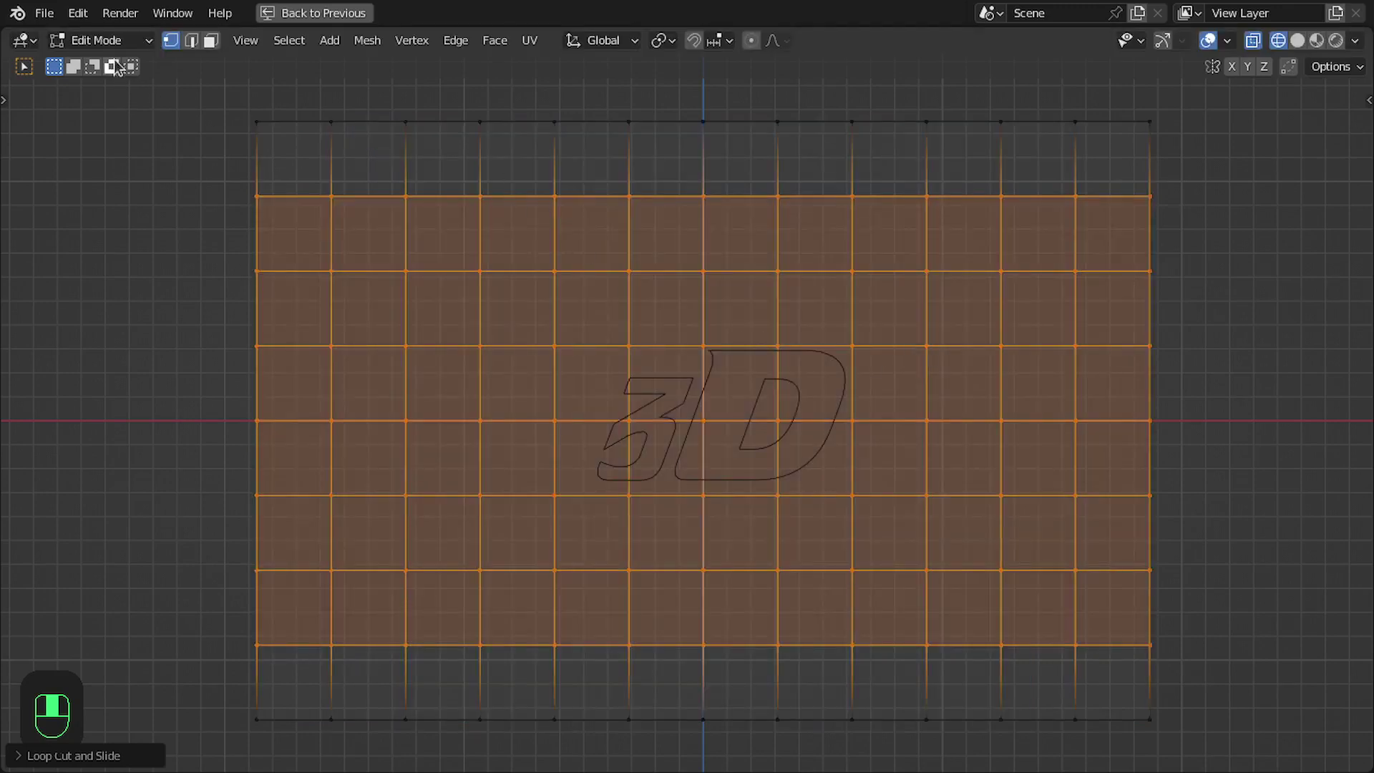
Select only the faces in the four middle rows of the plane, around the 3D text.
left_click(210, 40)
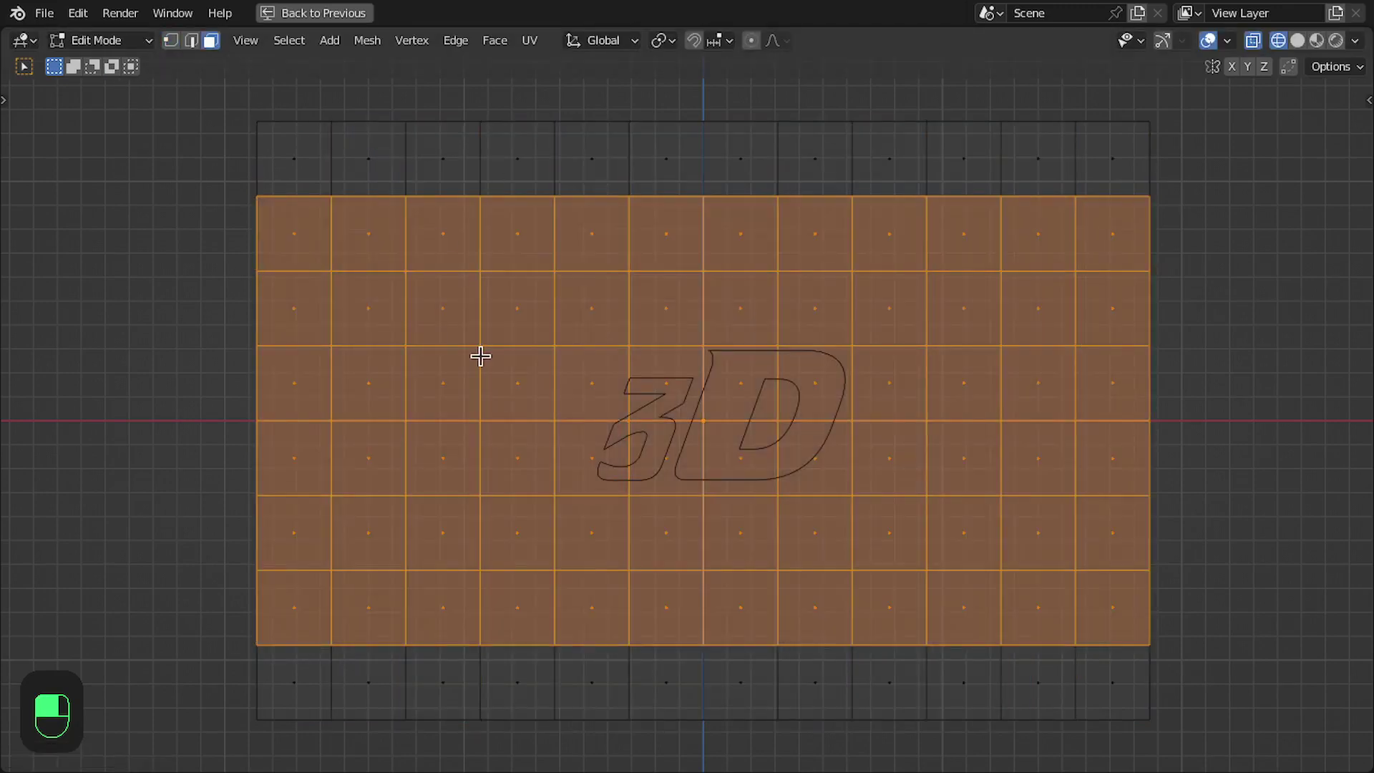
key("alt+a")
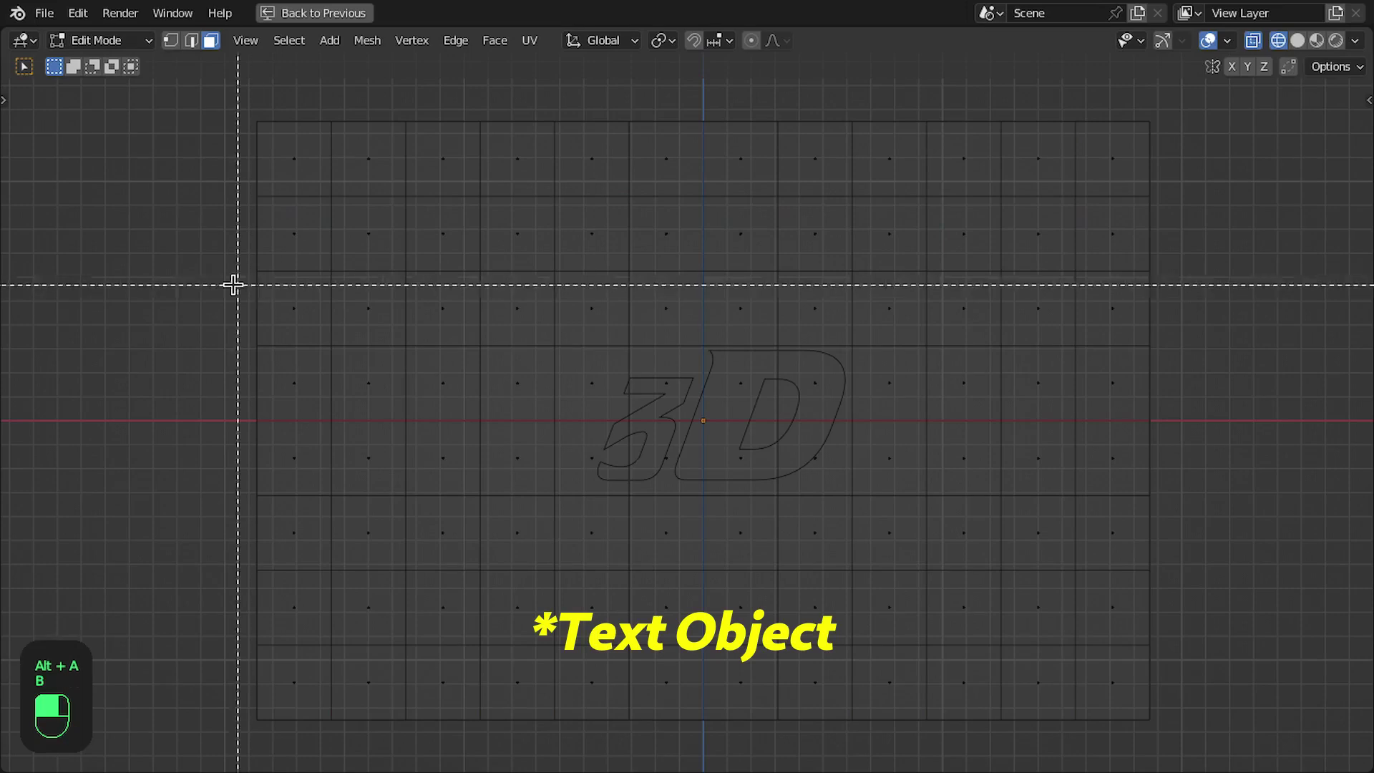
key("b")
left_click_drag(158, 297, 1203, 545)
middle_click_drag(1016, 438, 930, 401, "shift")
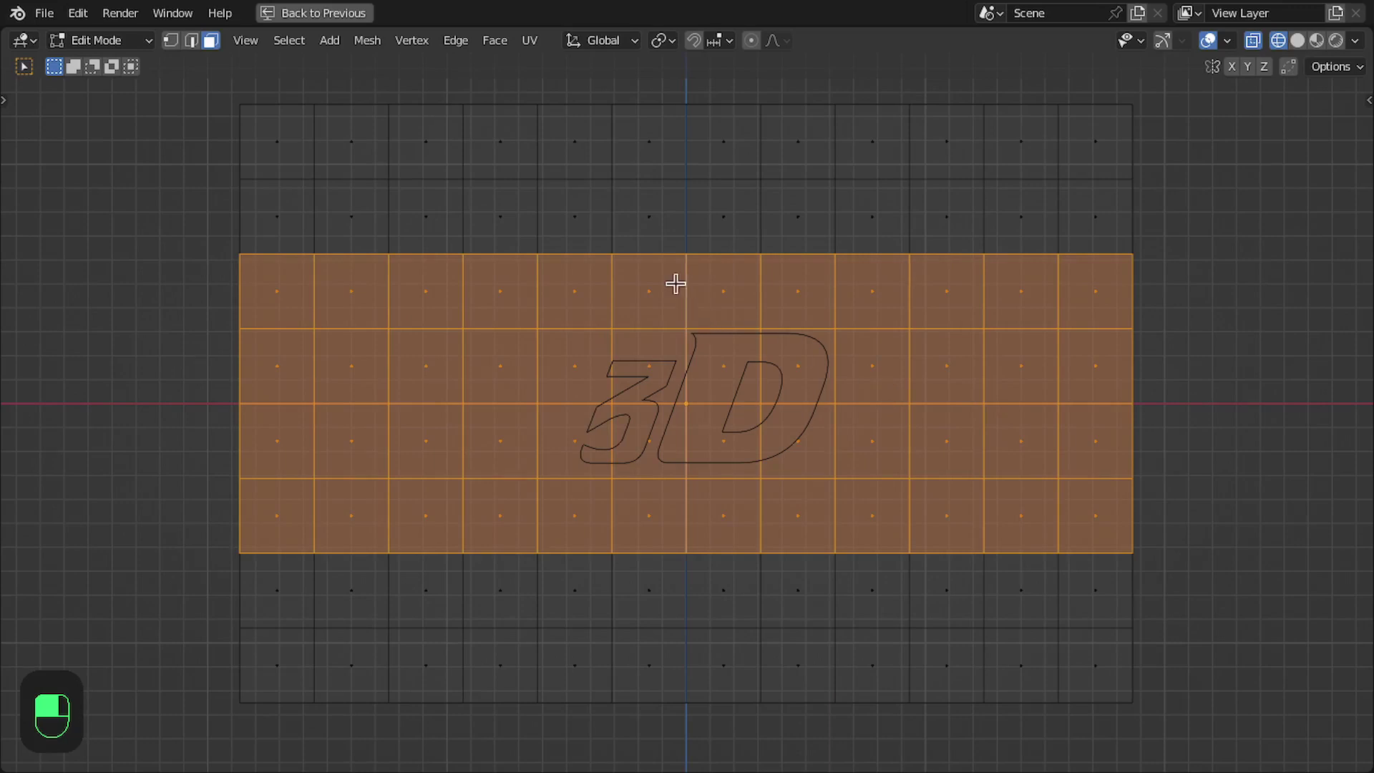
Subdivide the selected middle faces repeatedly into a very dense grid around the text.
key("w")
left_click(503, 283)
key("w")
left_click(504, 283)
scroll(617, 283, "up", 4)
scroll(615, 284, "down", 3)
scroll(637, 386, "up", 1)
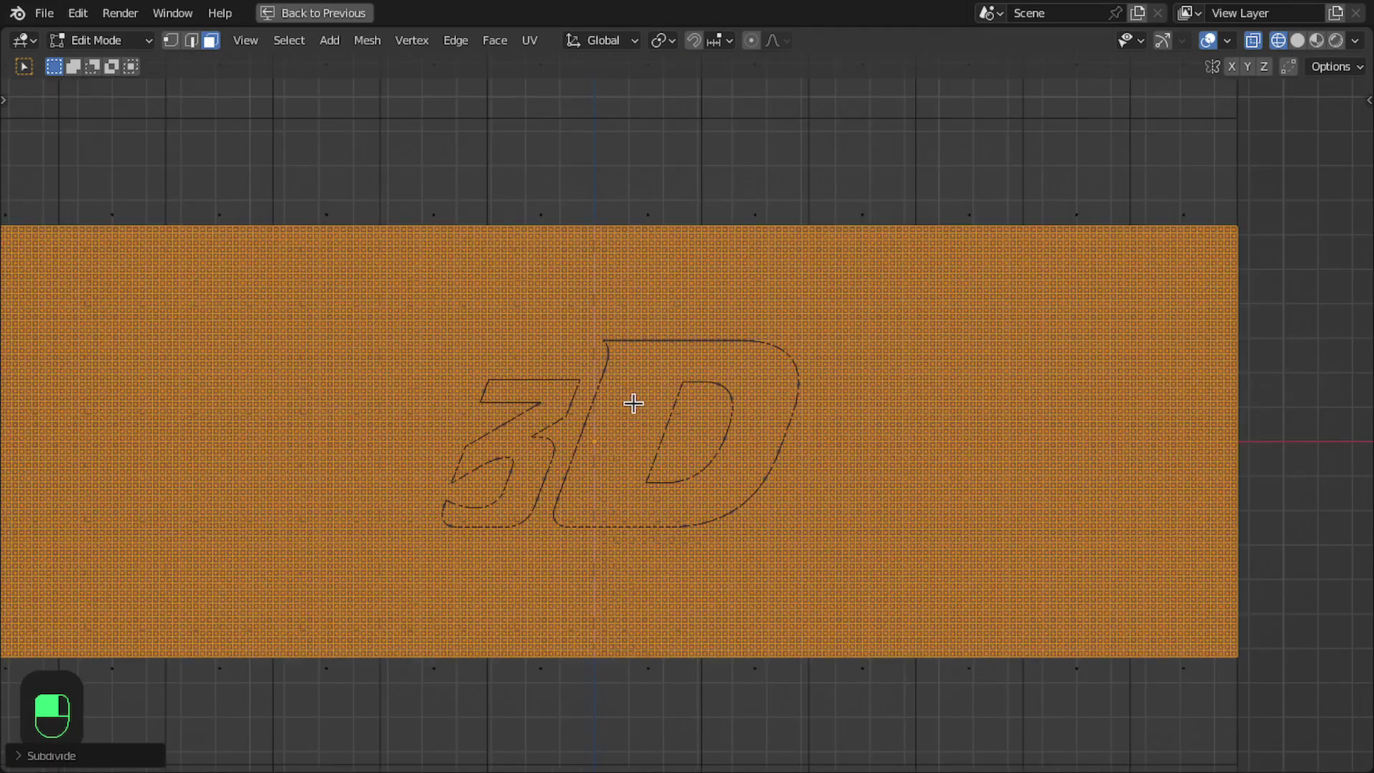
key("w")
left_click(674, 336)
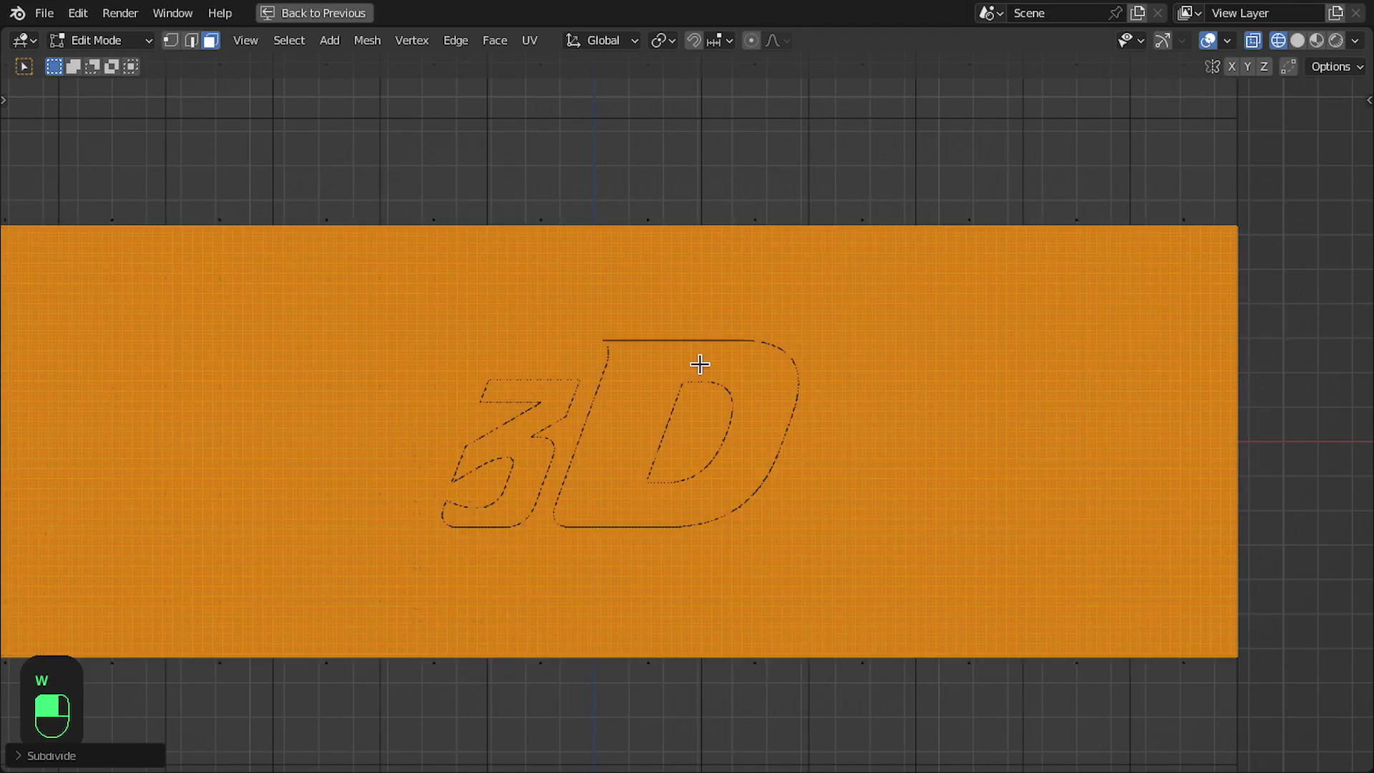
Subdivide the selected middle faces once more and return the plane to Object Mode.
scroll(699, 363, "up", 5)
key("w")
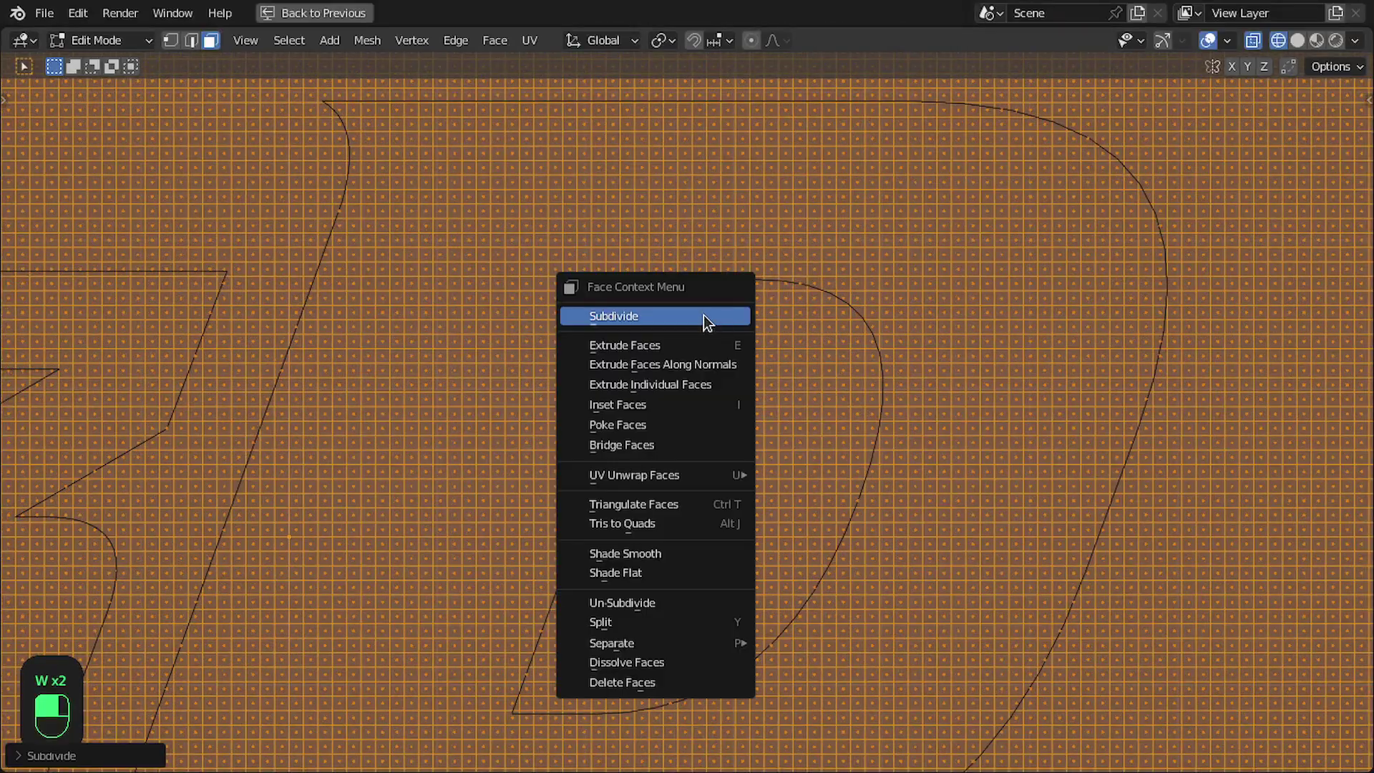
left_click(744, 322)
scroll(783, 319, "down", 10)
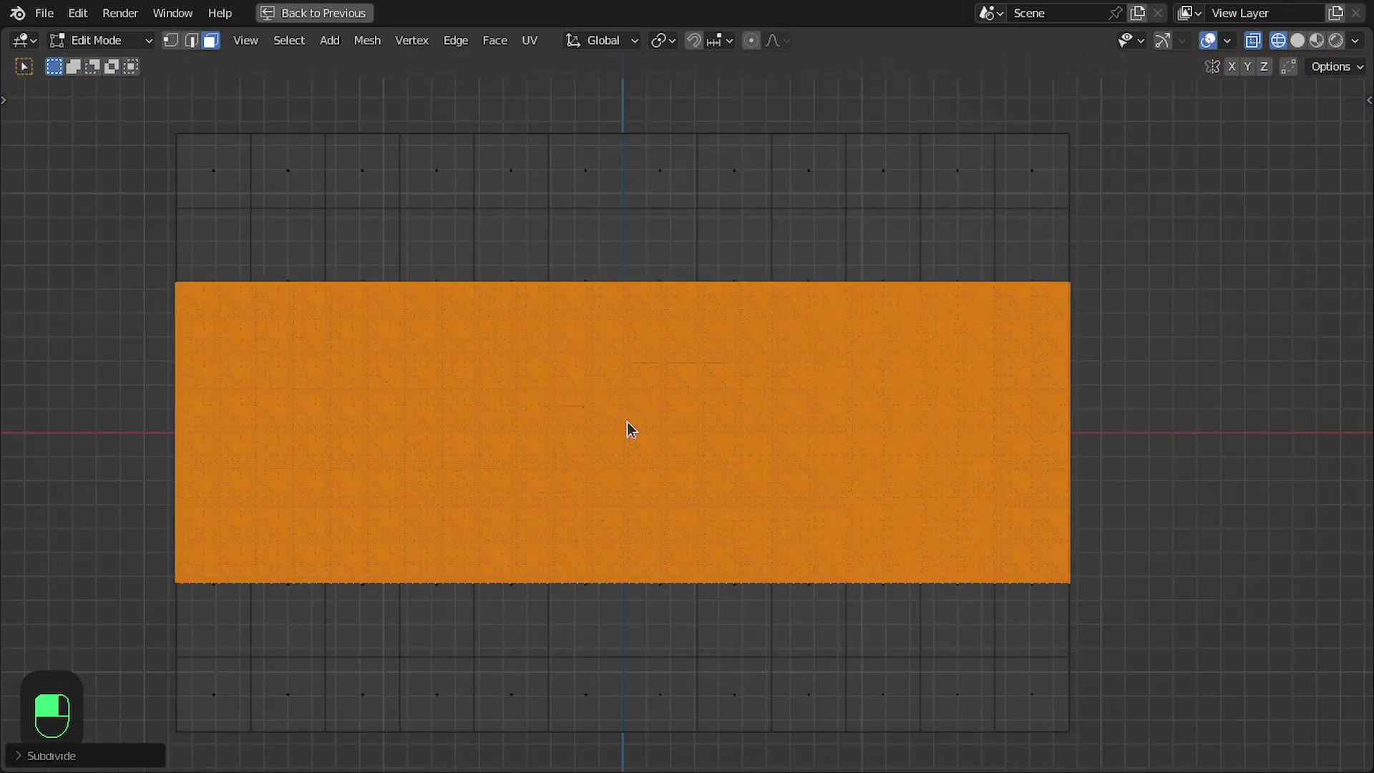
key("Tab")
scroll(600, 431, "up", 3)
scroll(737, 358, "down", 4)
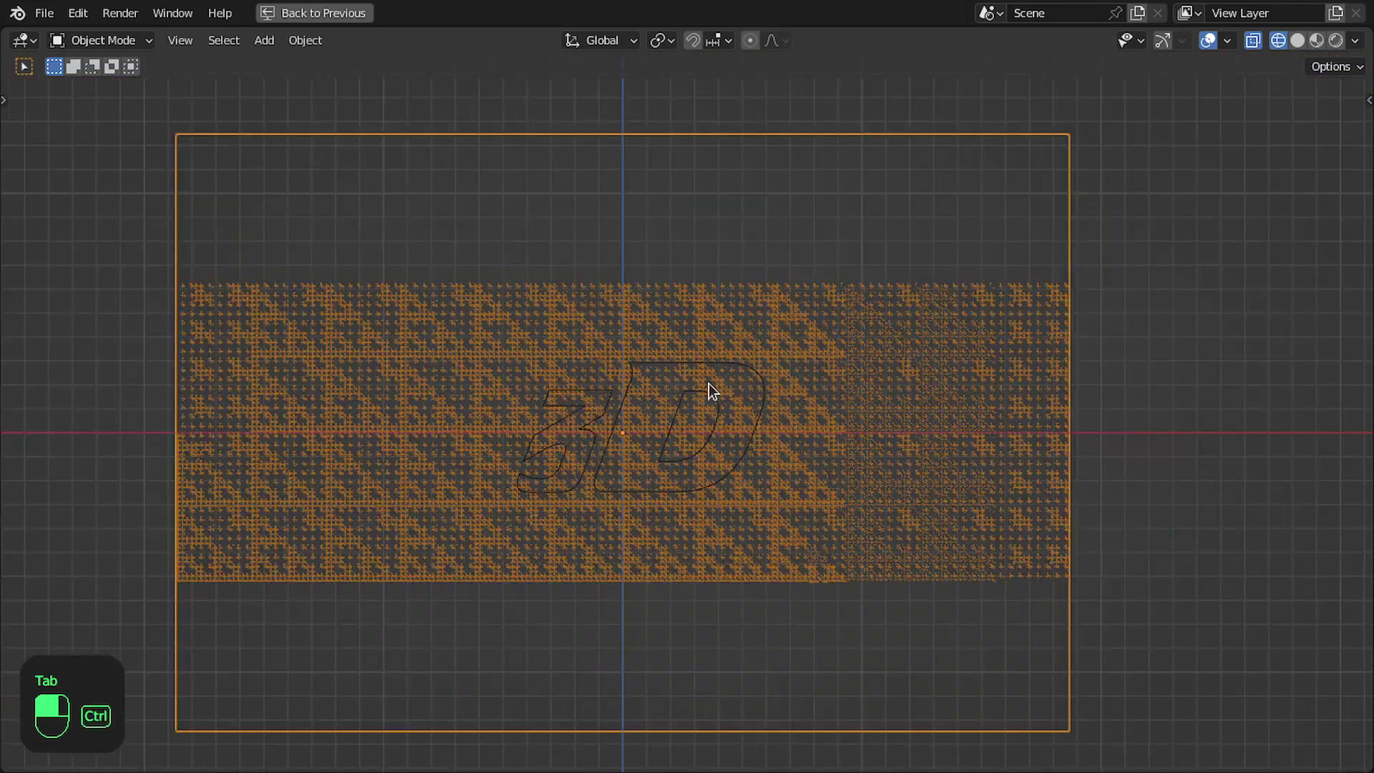
Restore the full editor layout, show the plane in material preview, and hide the Text object in the viewport.
key("ctrl+space")
middle_click_drag(985, 371, 839, 293)
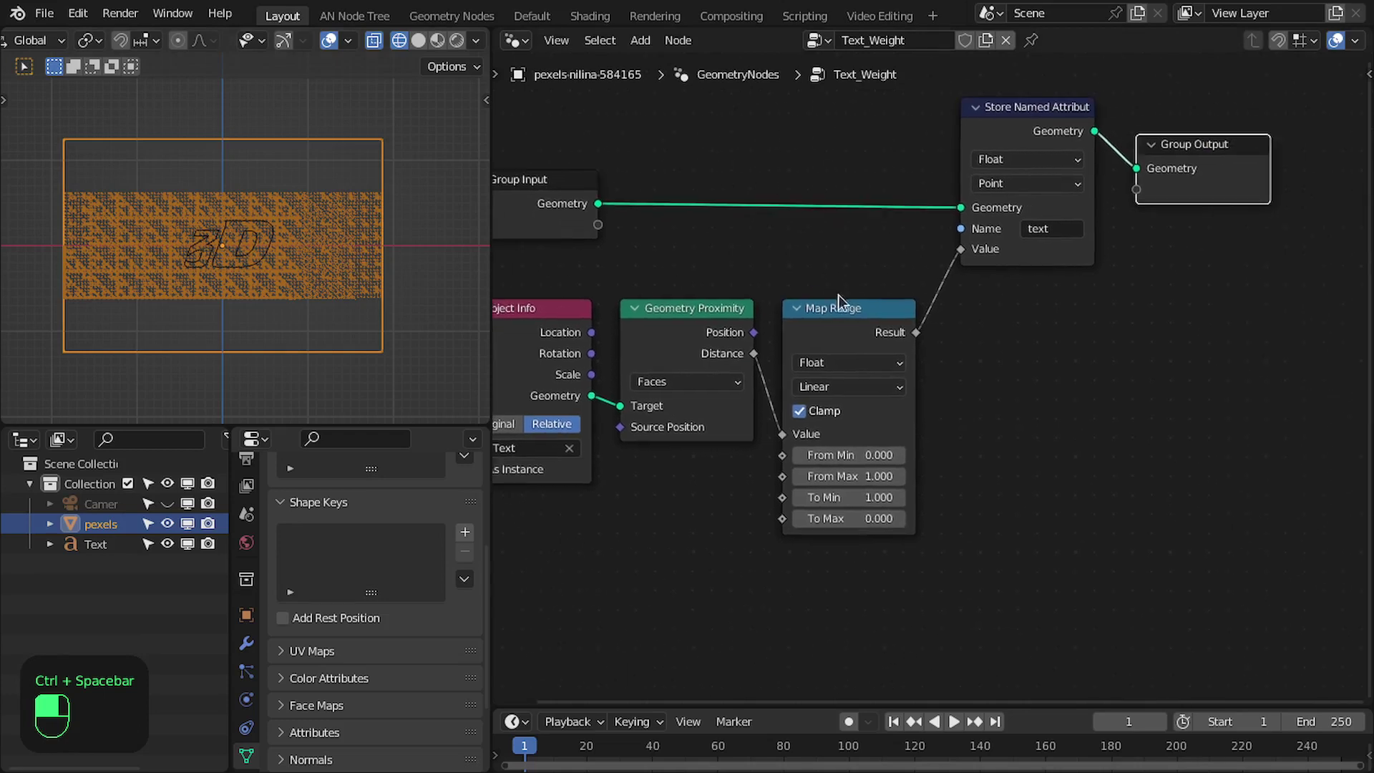
scroll(282, 251, "up", 2)
key("z")
left_click(172, 188)
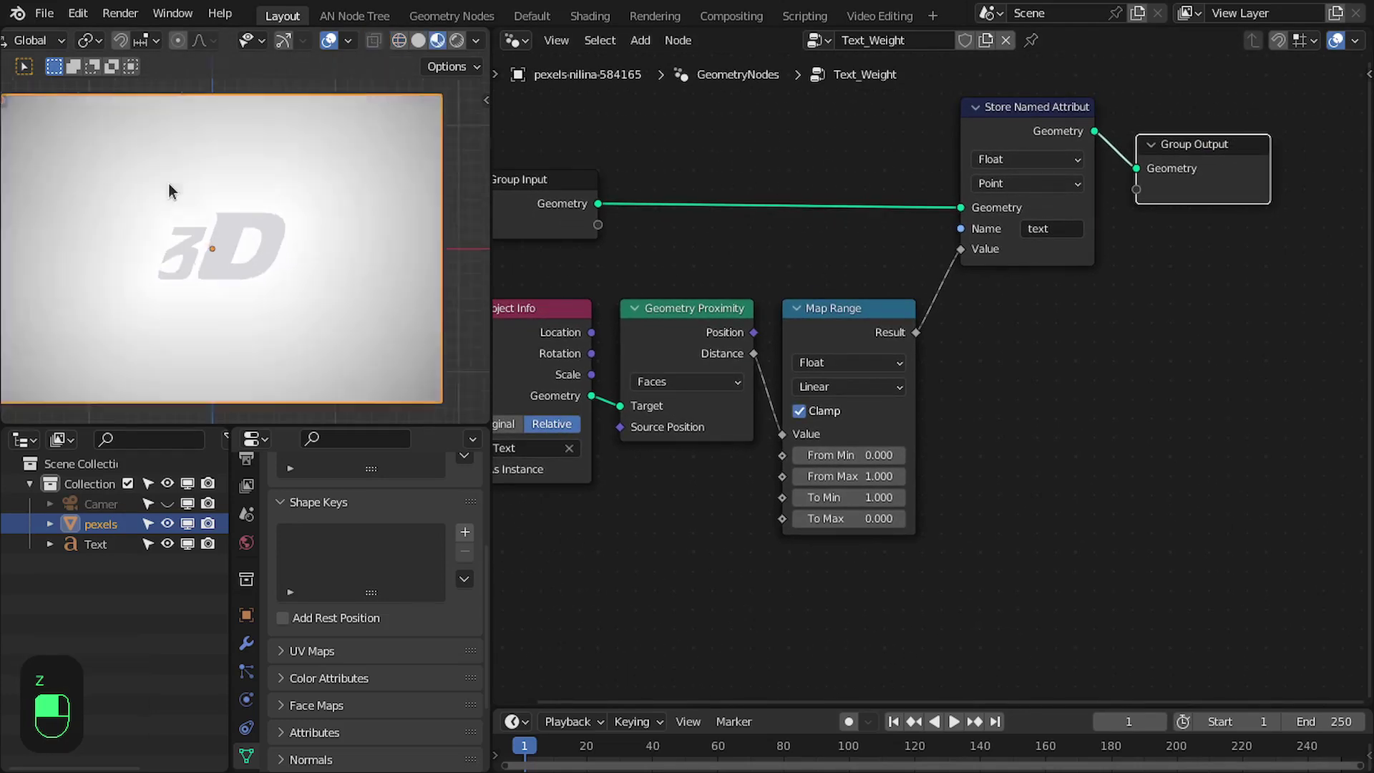
left_click(168, 544)
scroll(252, 261, "up", 2)
middle_click_drag(275, 252, 344, 248, "shift")
scroll(744, 478, "up", 3)
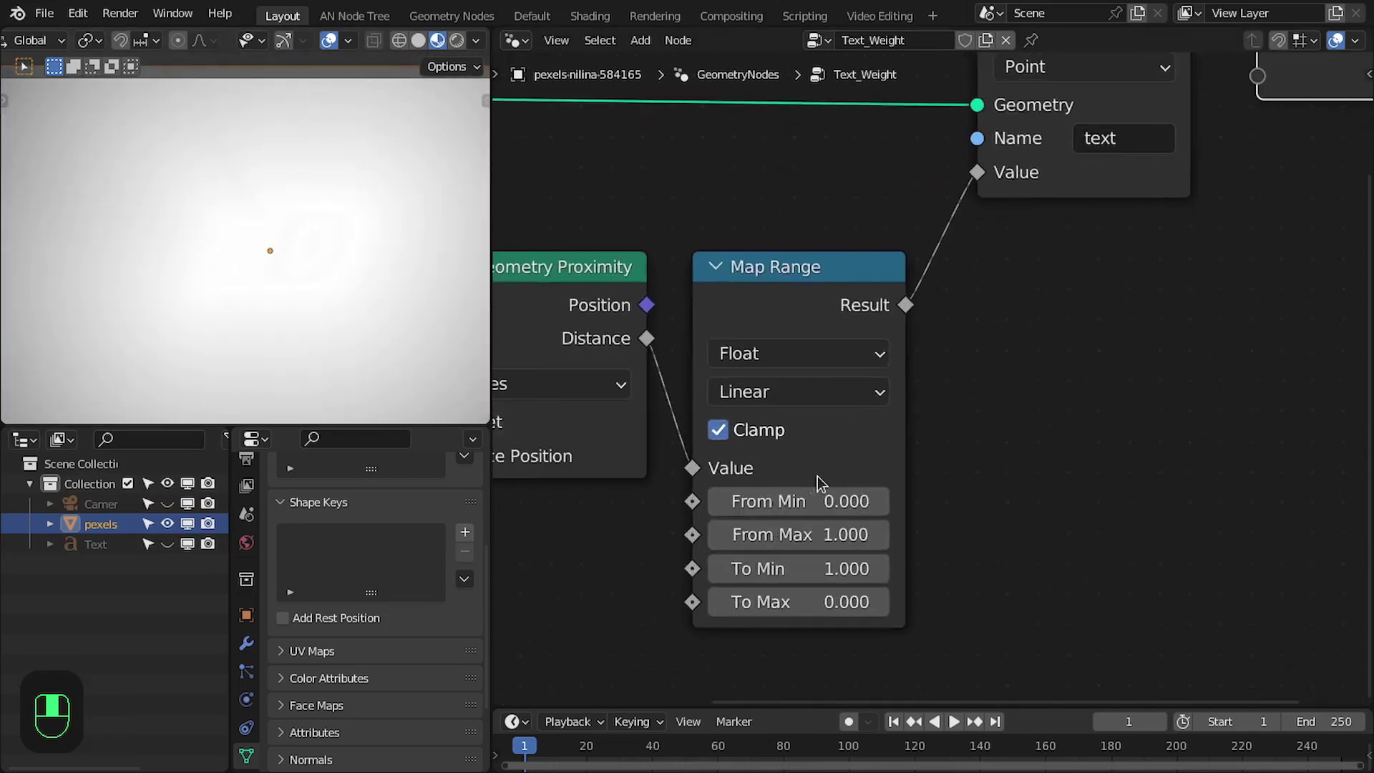
Set the Map Range node's From Max to 0.05 to tighten the falloff around the text.
middle_click_drag(780, 542, 952, 468)
left_click(951, 468)
type("0.0")
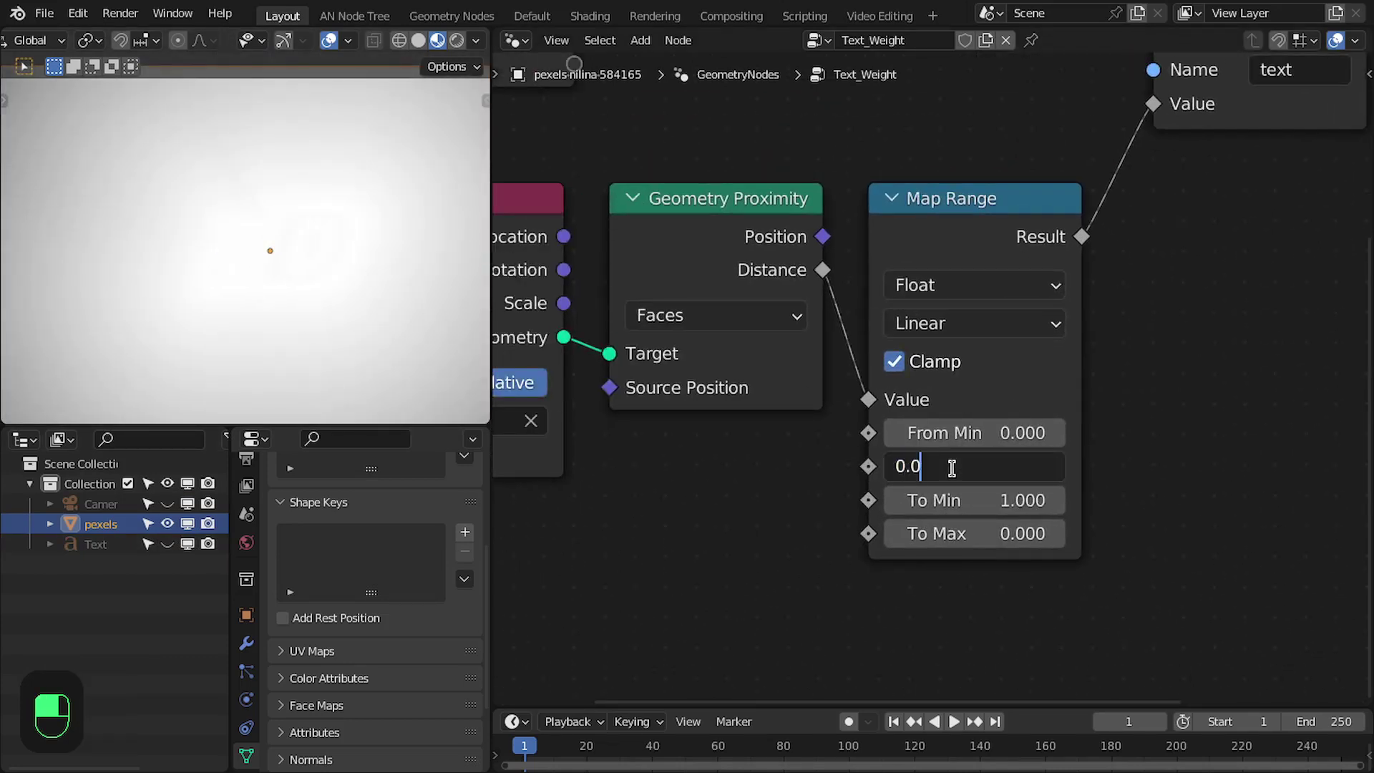
type("5")
key("Return")
scroll(978, 393, "down", 3)
scroll(849, 318, "up", 2)
scroll(850, 319, "up", 1)
scroll(302, 252, "up", 3)
middle_click_drag(345, 257, 301, 217, "shift")
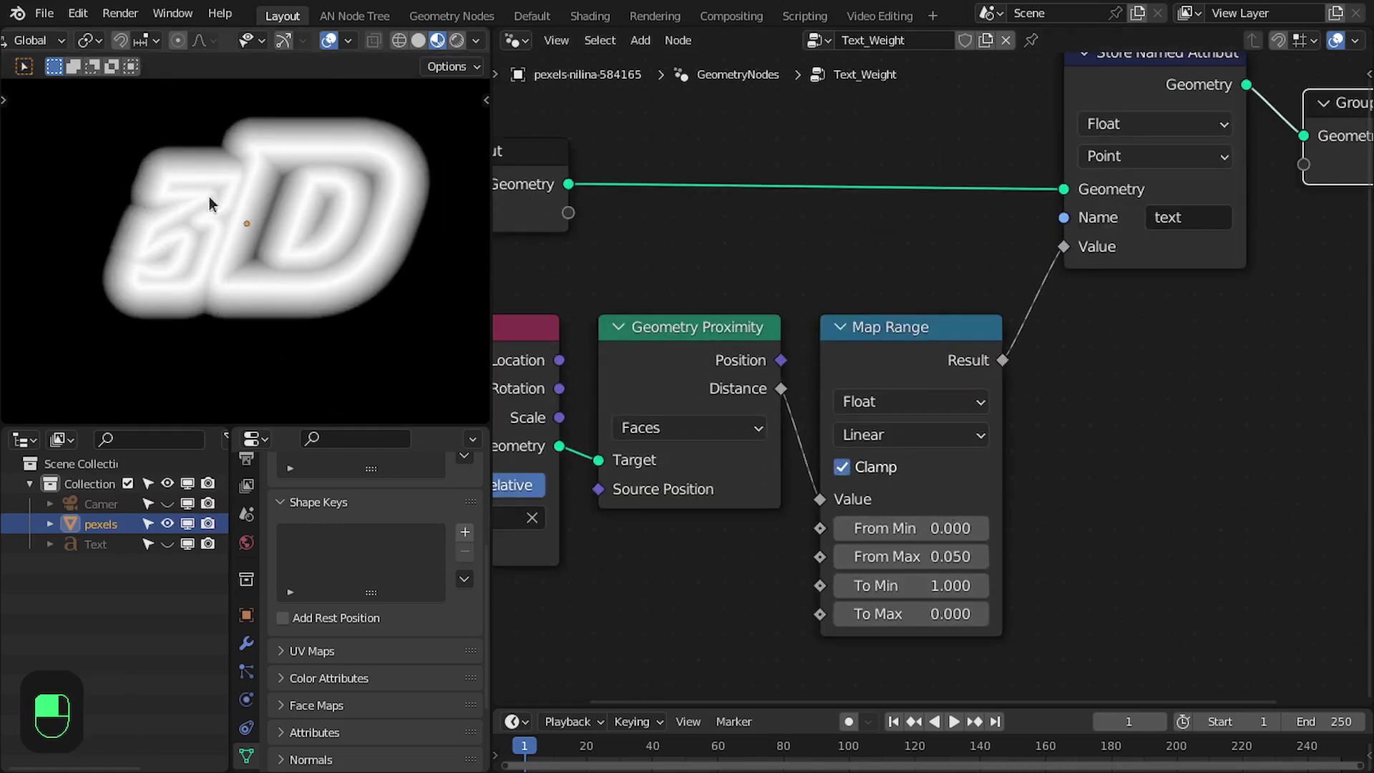
Add a Raycast node below Geometry Proximity and use the Object Info geometry as its Target Geometry.
scroll(902, 350, "down", 3)
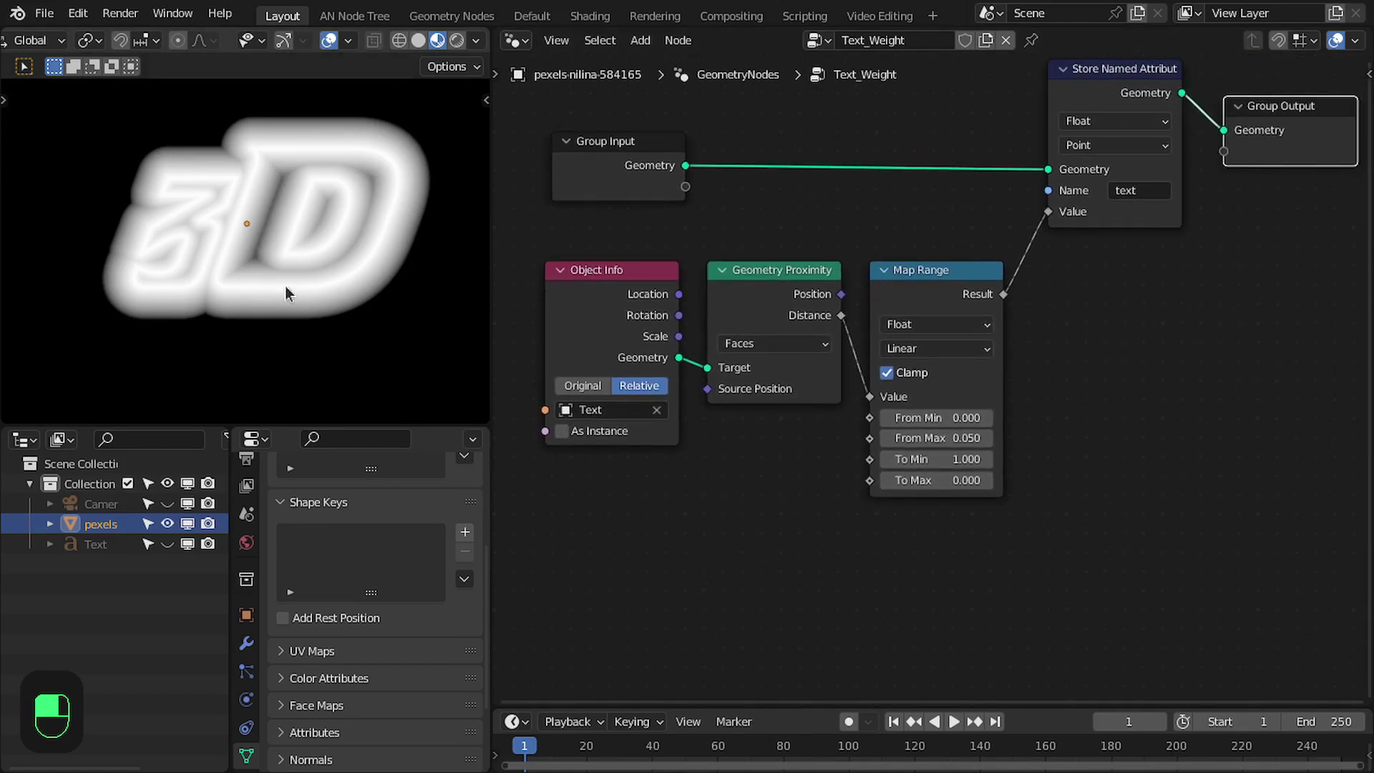
scroll(923, 460, "up", 2)
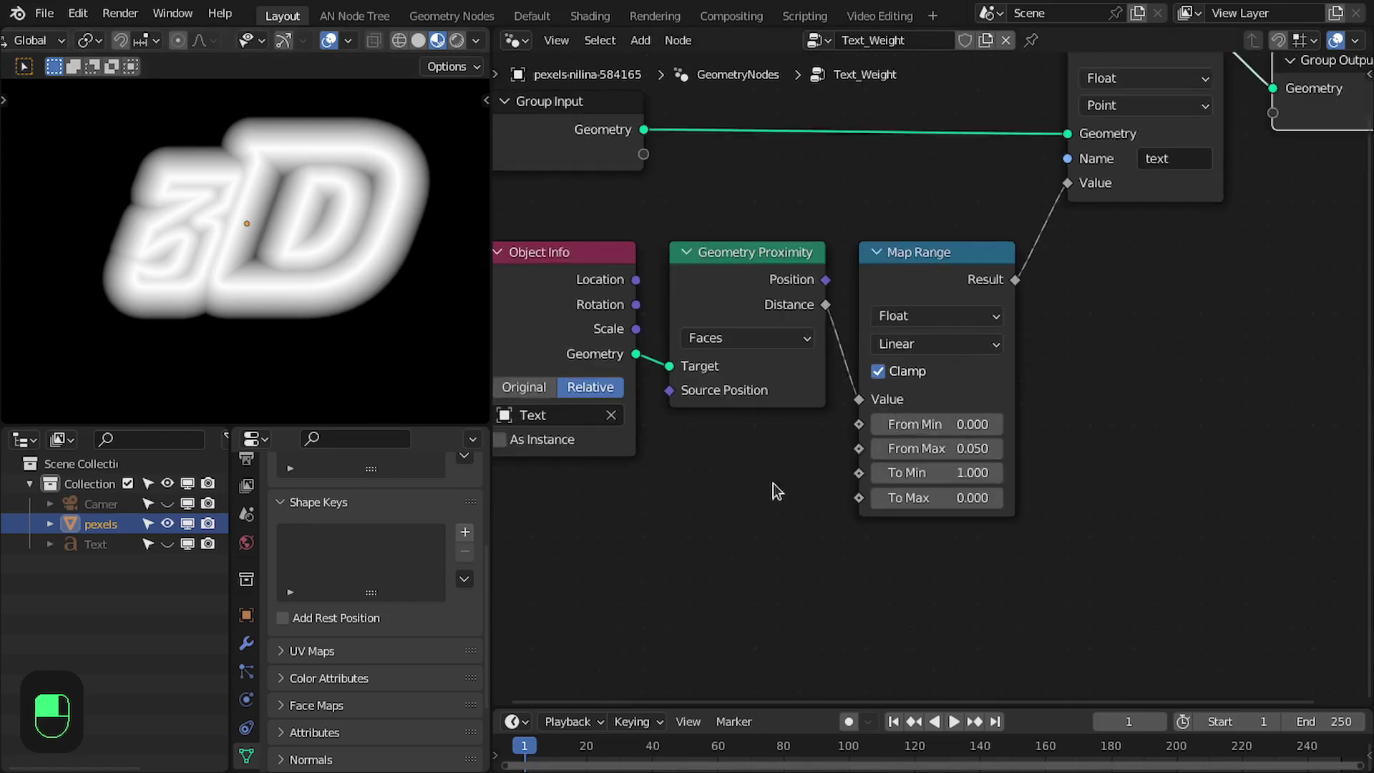
middle_click_drag(845, 478, 921, 430)
scroll(858, 440, "down", 1)
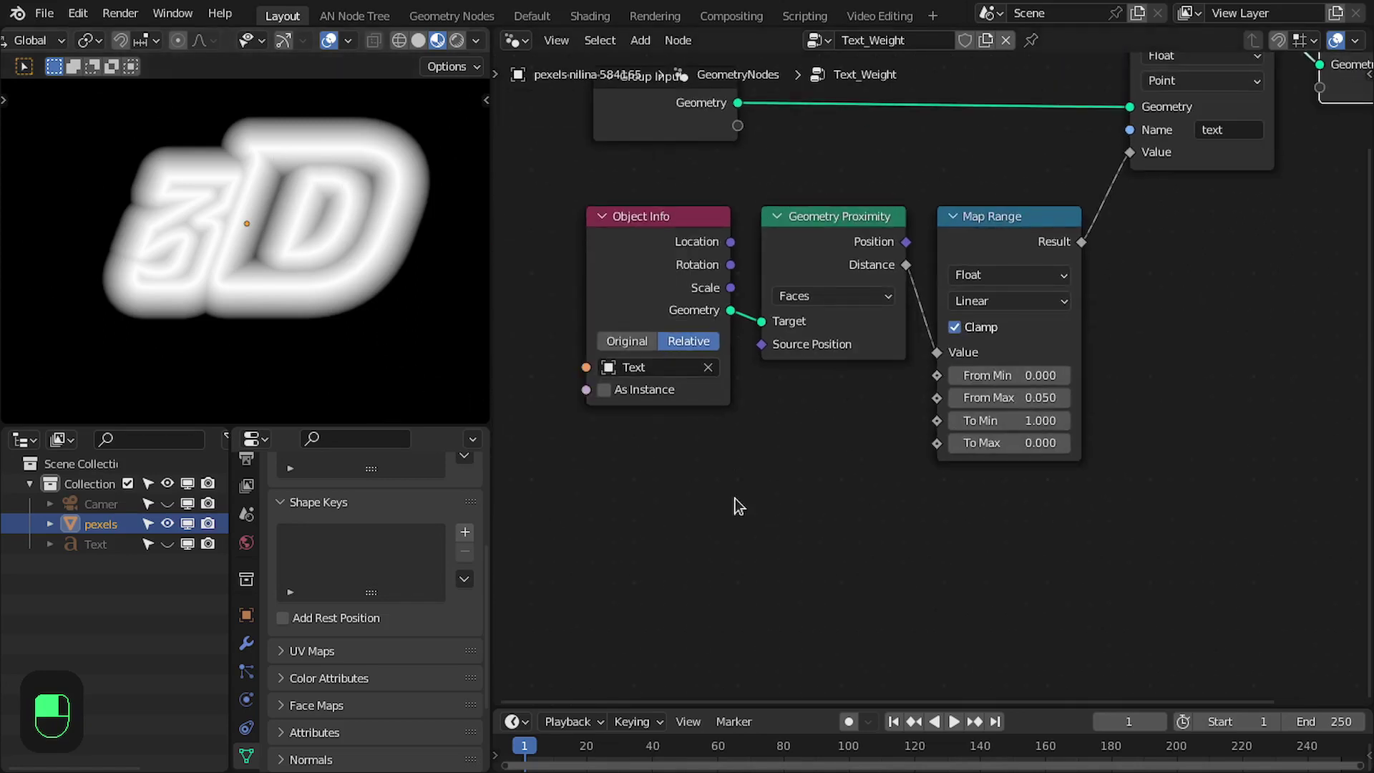
key("shift+a")
left_click(739, 331)
type("ra")
key("Return")
left_click(772, 440)
scroll(770, 343, "down", 2)
middle_click_drag(770, 343, 715, 204)
scroll(715, 205, "up", 3)
left_click_drag(733, 177, 788, 489)
left_click_drag(848, 335, 845, 383)
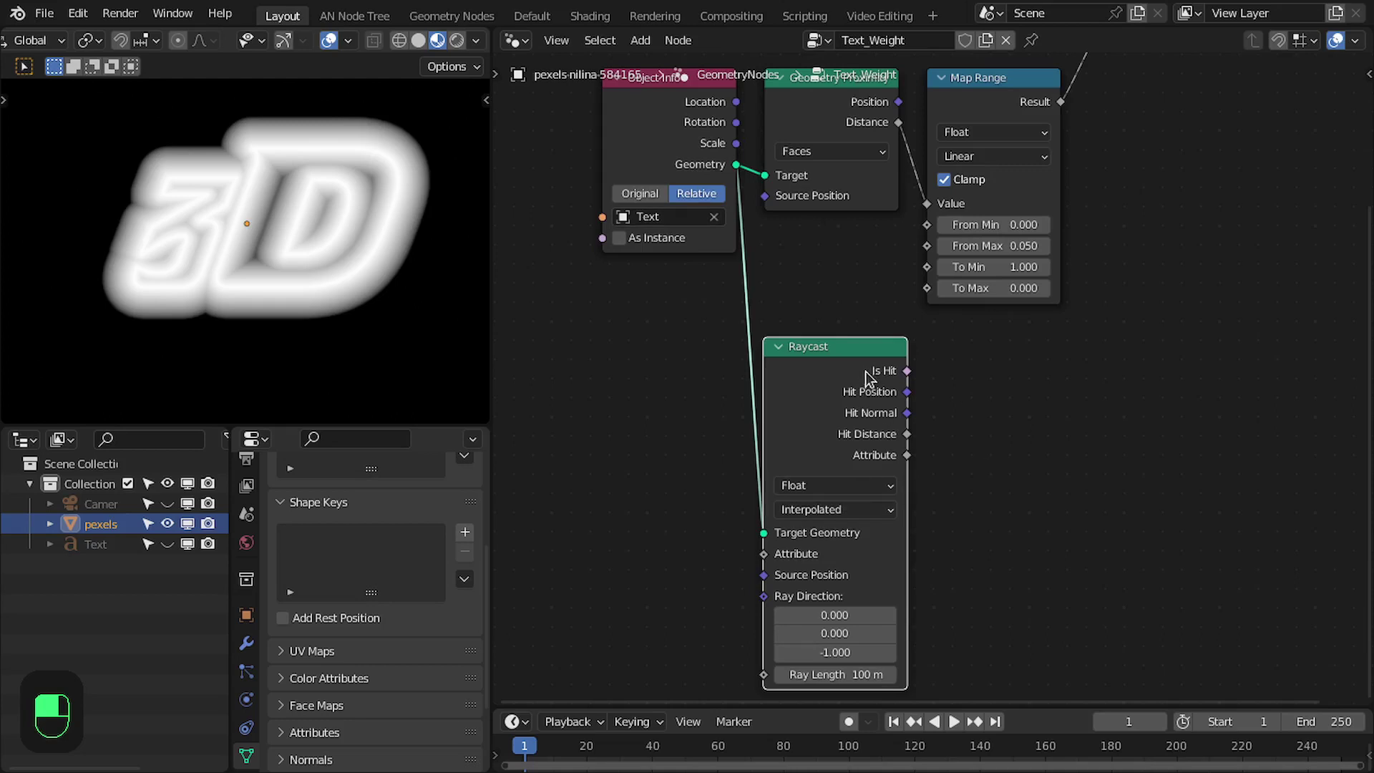
Add a Normal node feeding the Raycast node's Ray Direction and place it beside the Raycast node.
middle_click_drag(764, 610, 815, 592)
left_click_drag(816, 579, 644, 458)
type("nomal")
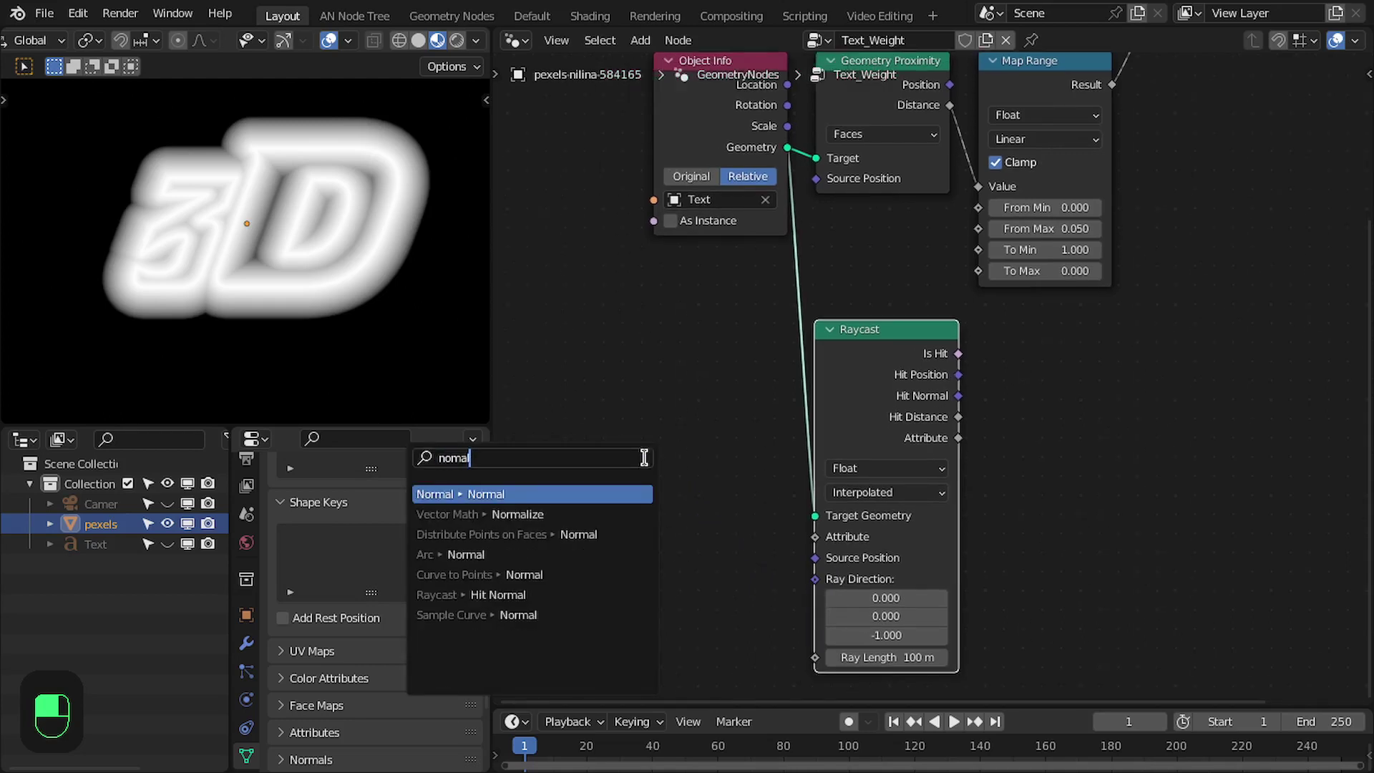
key("Return")
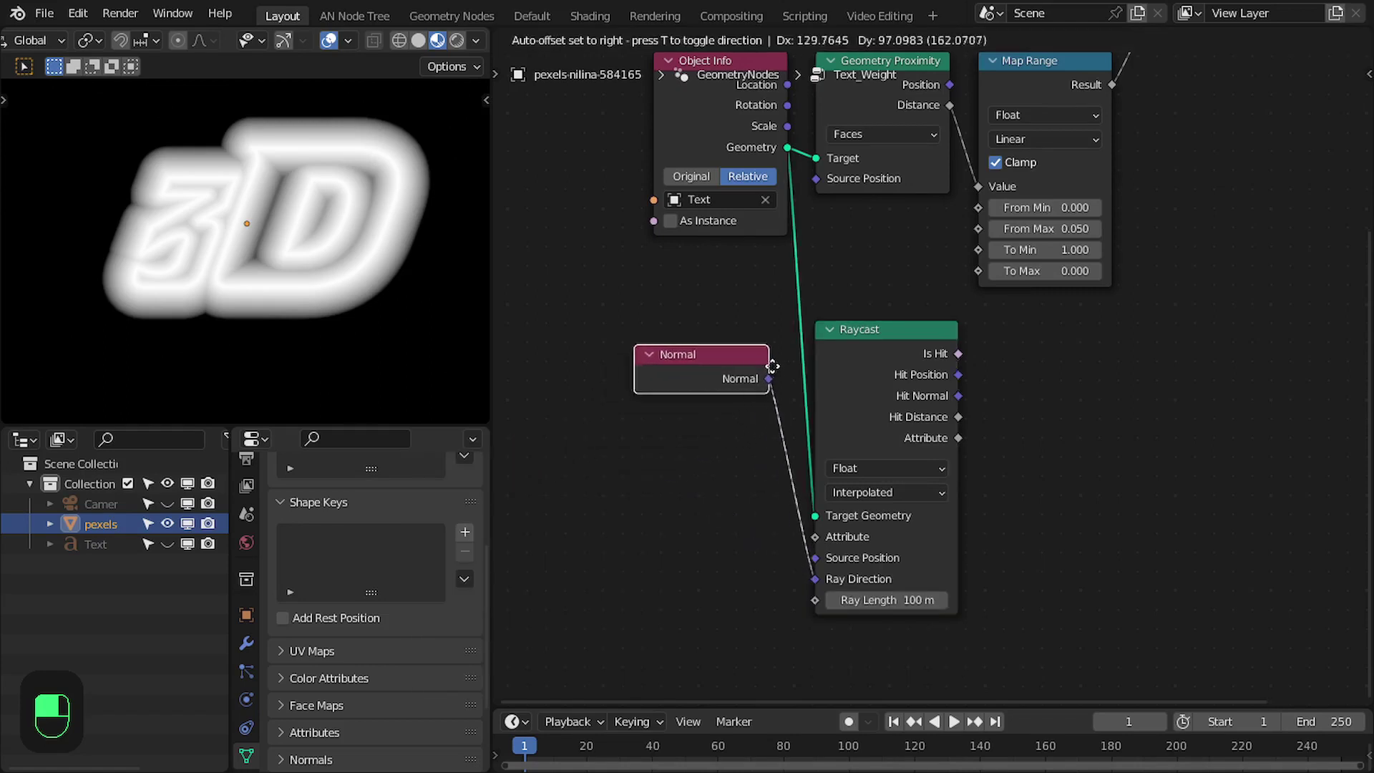
left_click(784, 344)
middle_click_drag(870, 354, 848, 405)
scroll(893, 478, "down", 1)
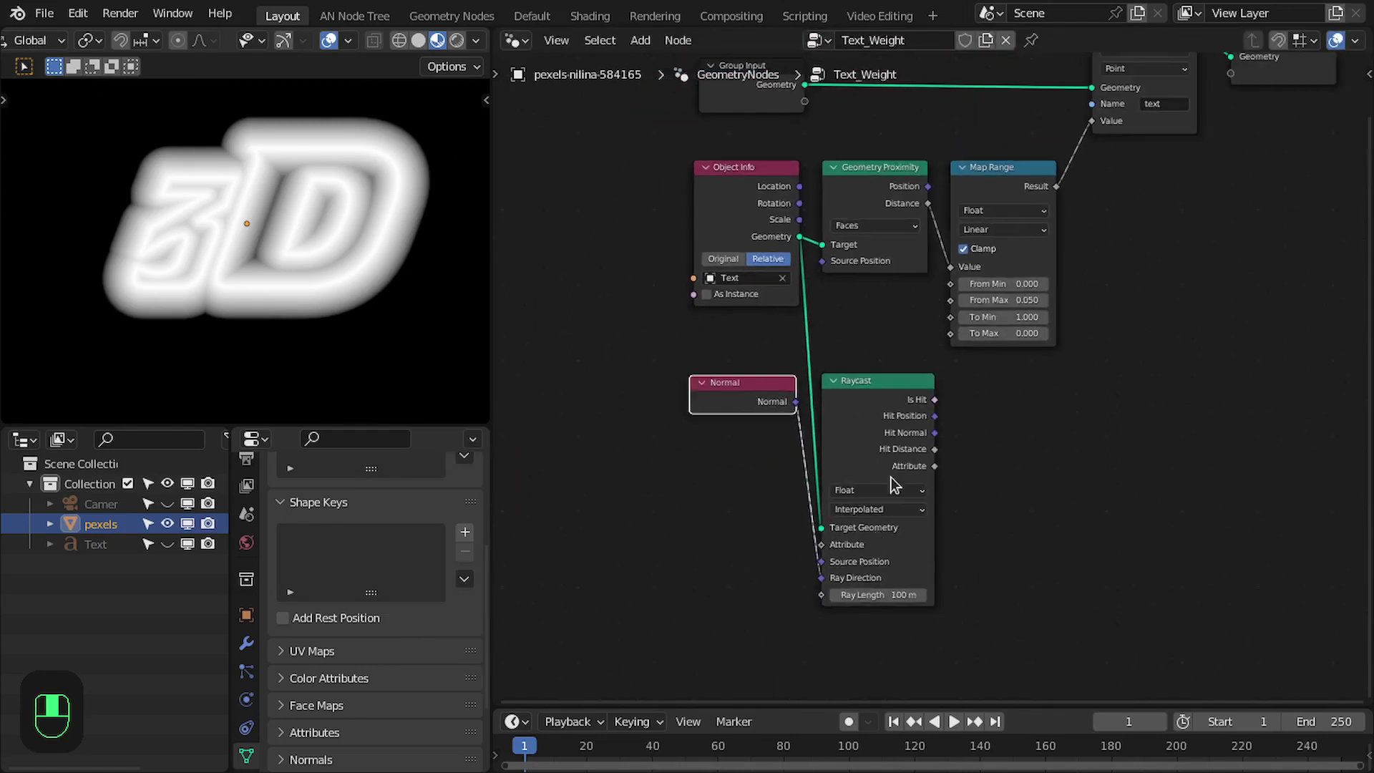
middle_click_drag(872, 469, 825, 526)
left_click_drag(761, 131, 755, 130)
scroll(871, 434, "up", 2)
middle_click_drag(872, 433, 842, 373)
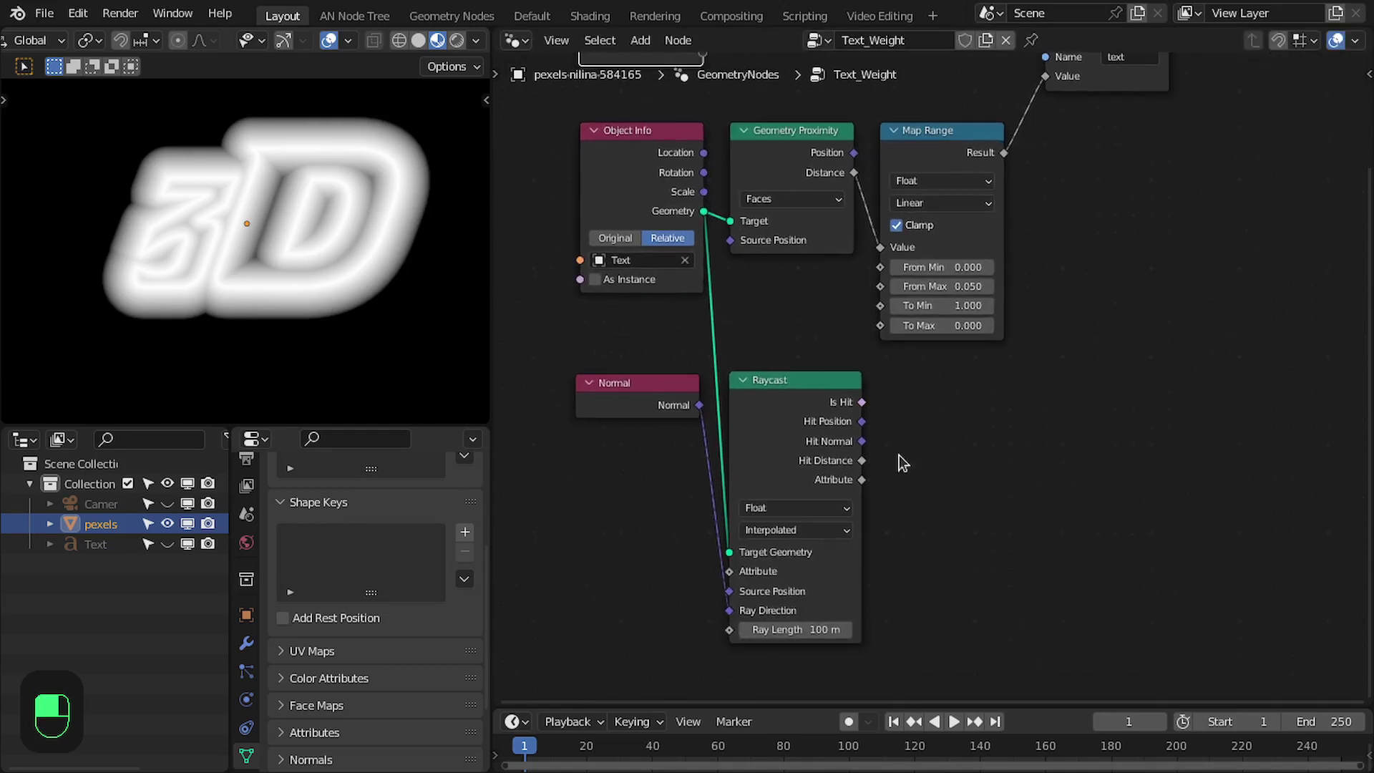
Add a Dot Product node that takes the Raycast Hit Normal and the plane's Normal as its two vectors.
left_click_drag(871, 437, 1029, 421)
type("dot")
key("Return")
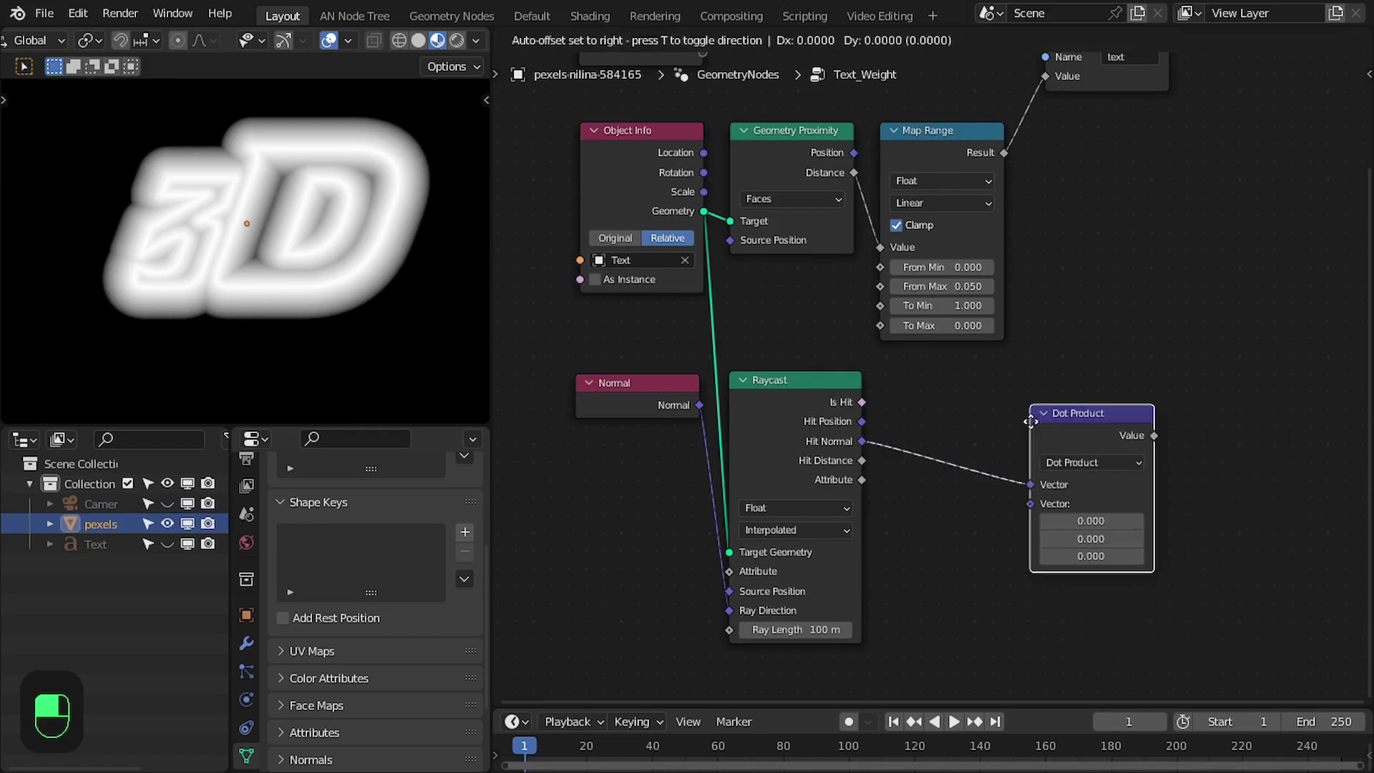
left_click(892, 394)
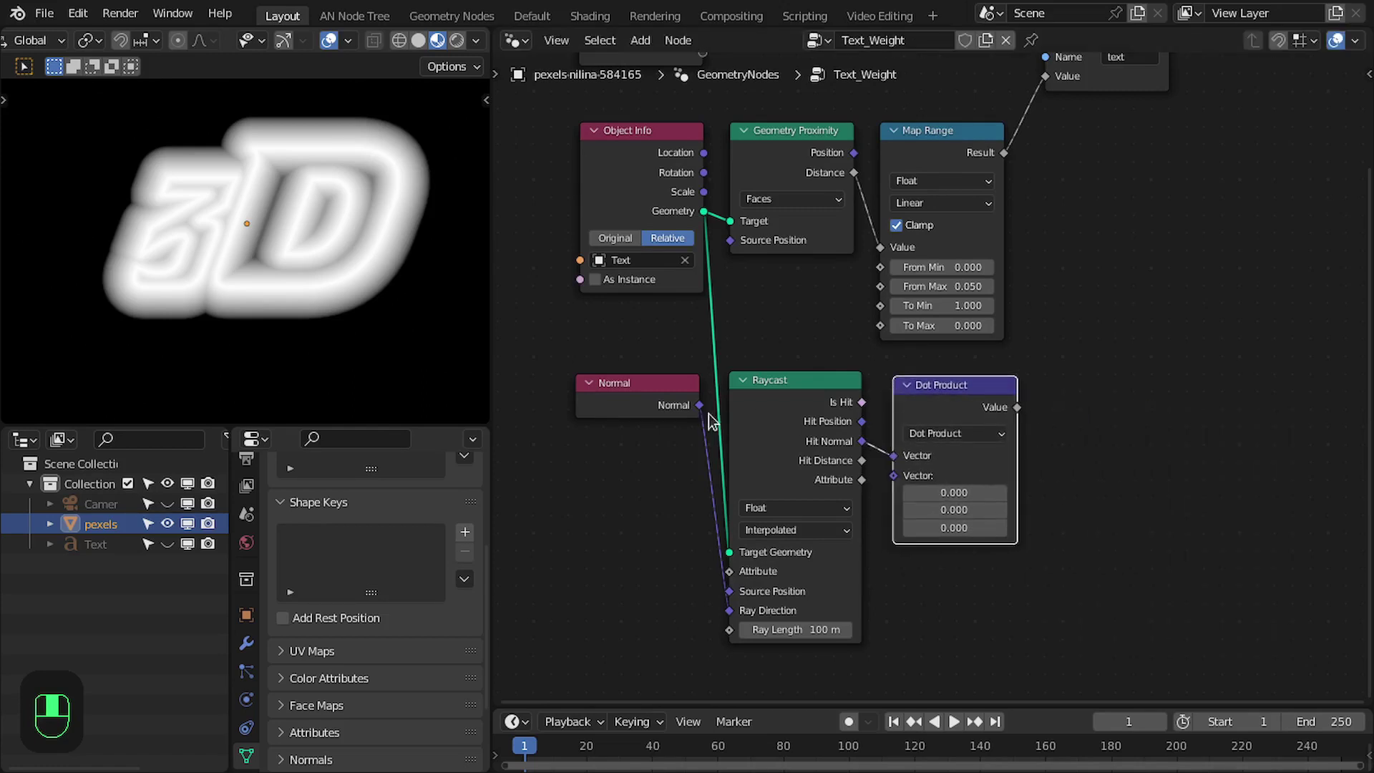
left_click_drag(699, 405, 894, 475)
left_click_drag(942, 392, 934, 390)
mouse_move(1016, 386)
middle_mouse_down()
mouse_move(877, 455)
mouse_move(1013, 408)
middle_mouse_up()
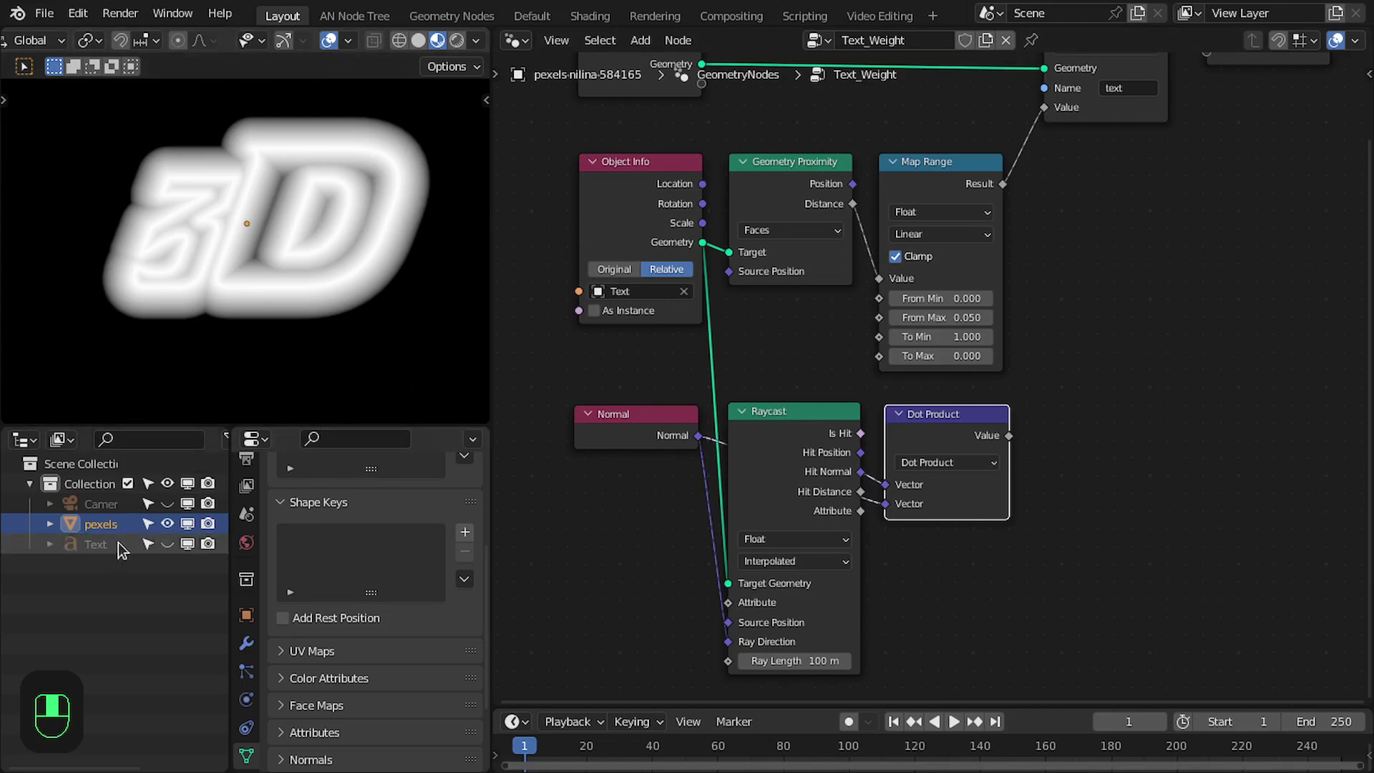
Compare the Dot Product value with a Greater Than node using a threshold of 0.5.
scroll(844, 422, "down", 1)
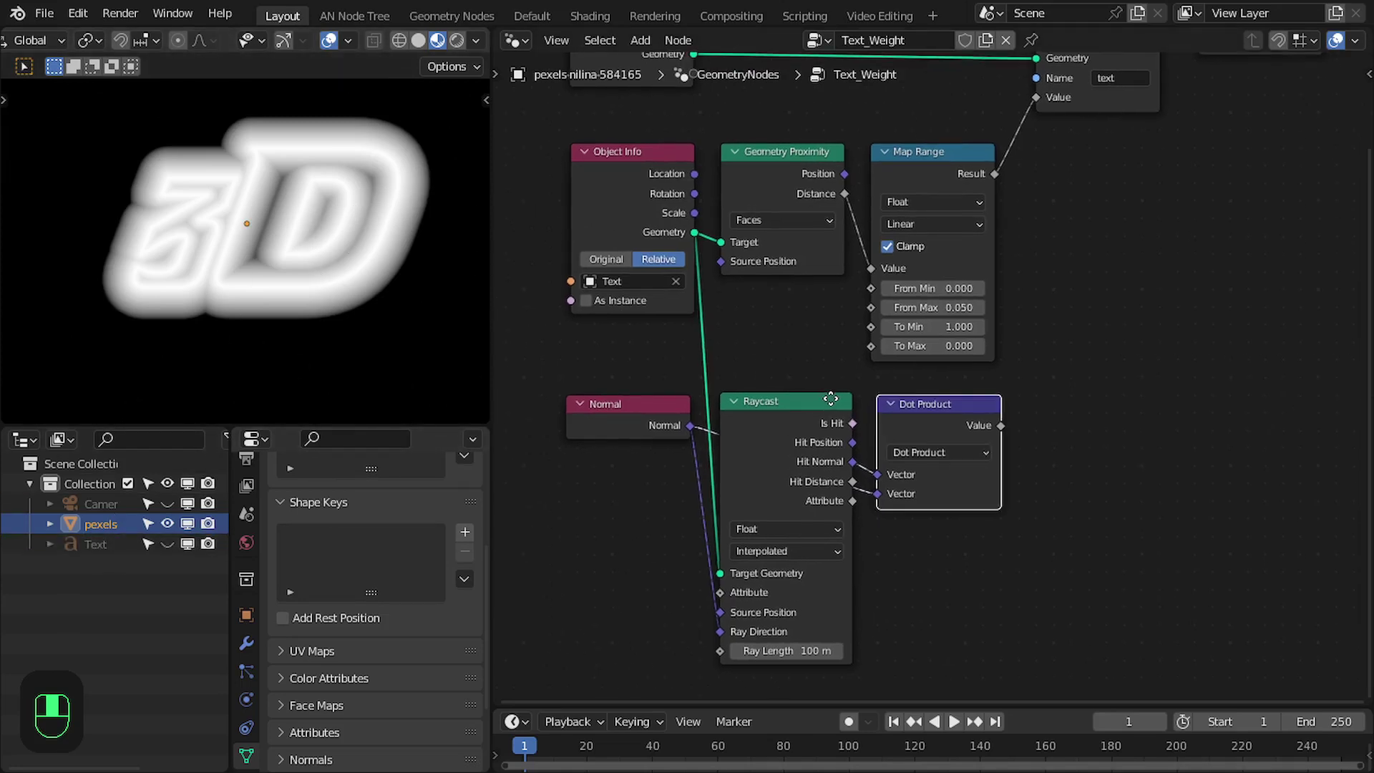
scroll(904, 453, "down", 1)
left_click_drag(984, 417, 1045, 422)
type("greate")
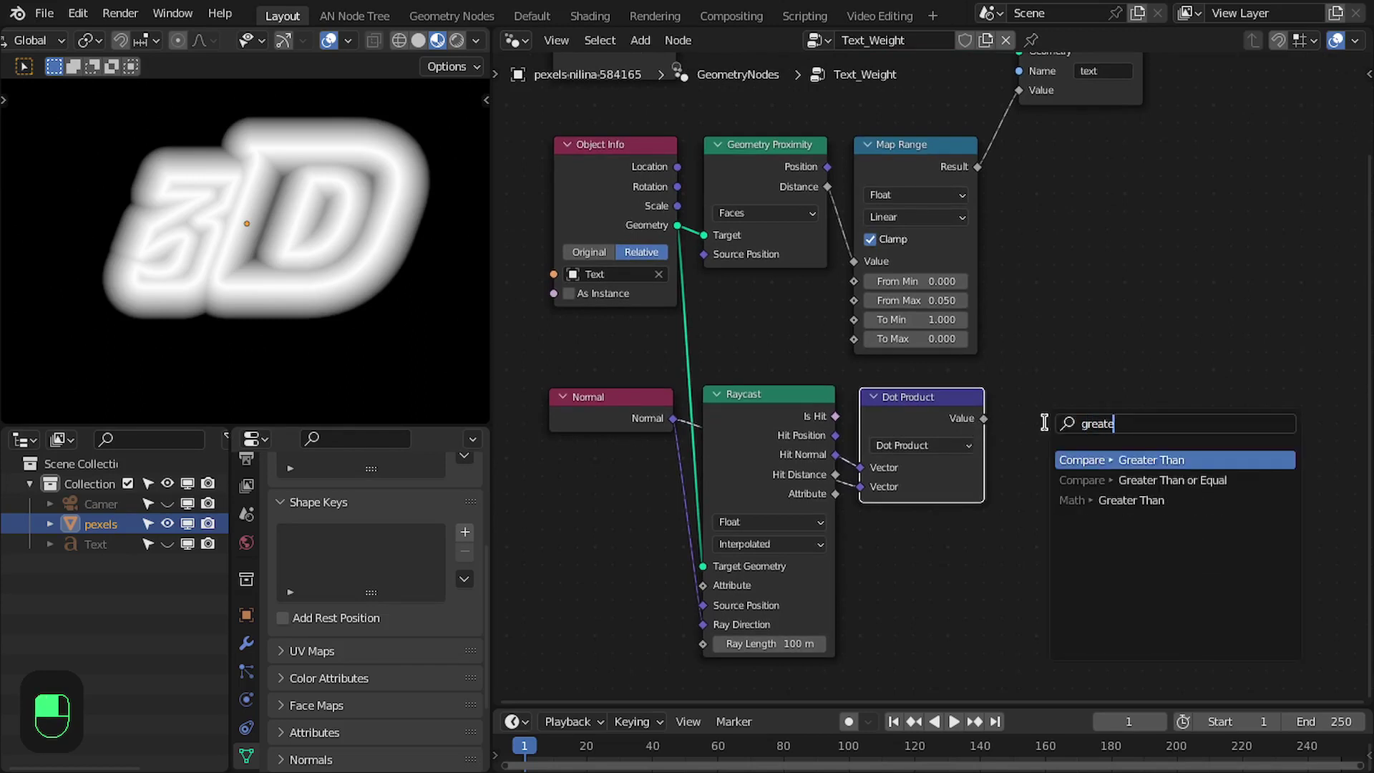
key("Return")
left_click(930, 418)
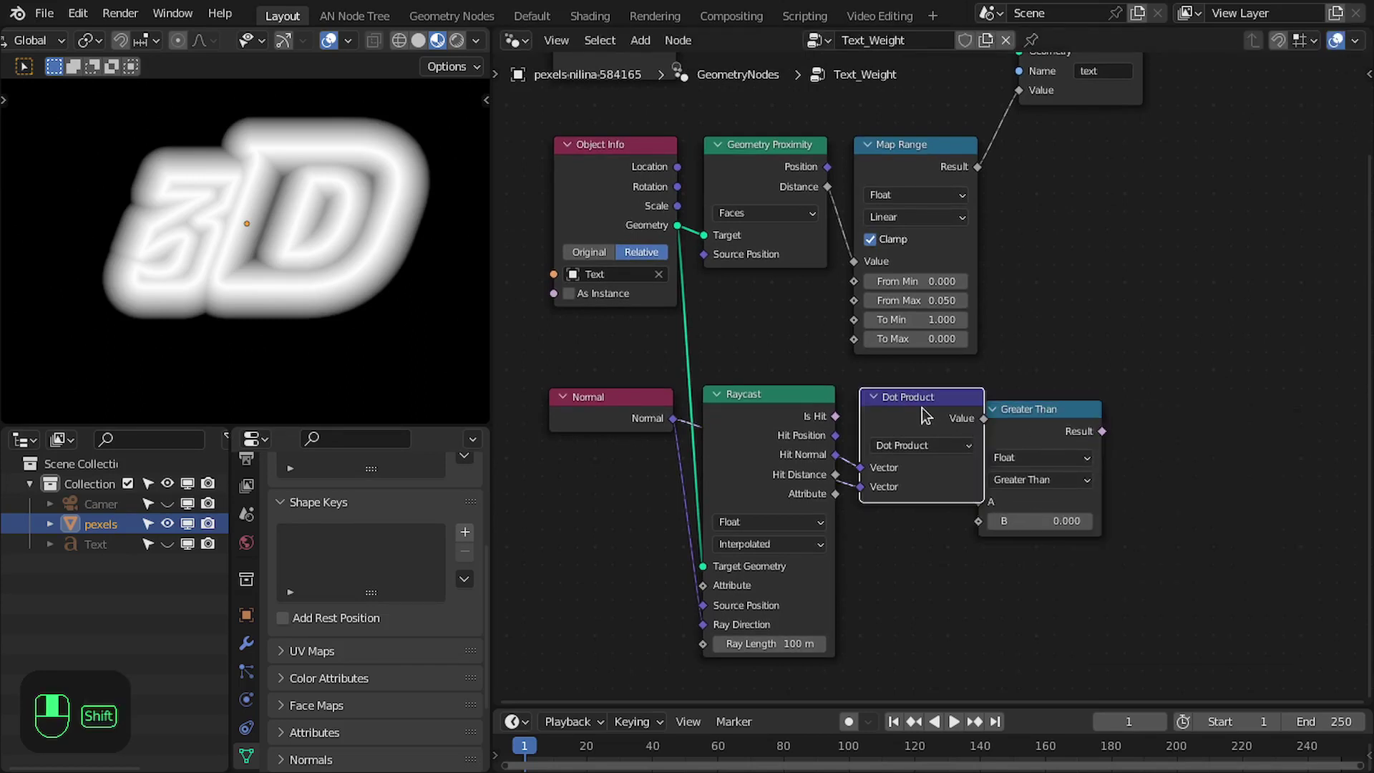
left_click(1076, 508)
key("Return")
Feed the Greater Than result directly into the Store Named Attribute value to preview the text mask.
middle_click_drag(1180, 349, 1201, 445)
left_click_drag(1152, 514, 1053, 186)
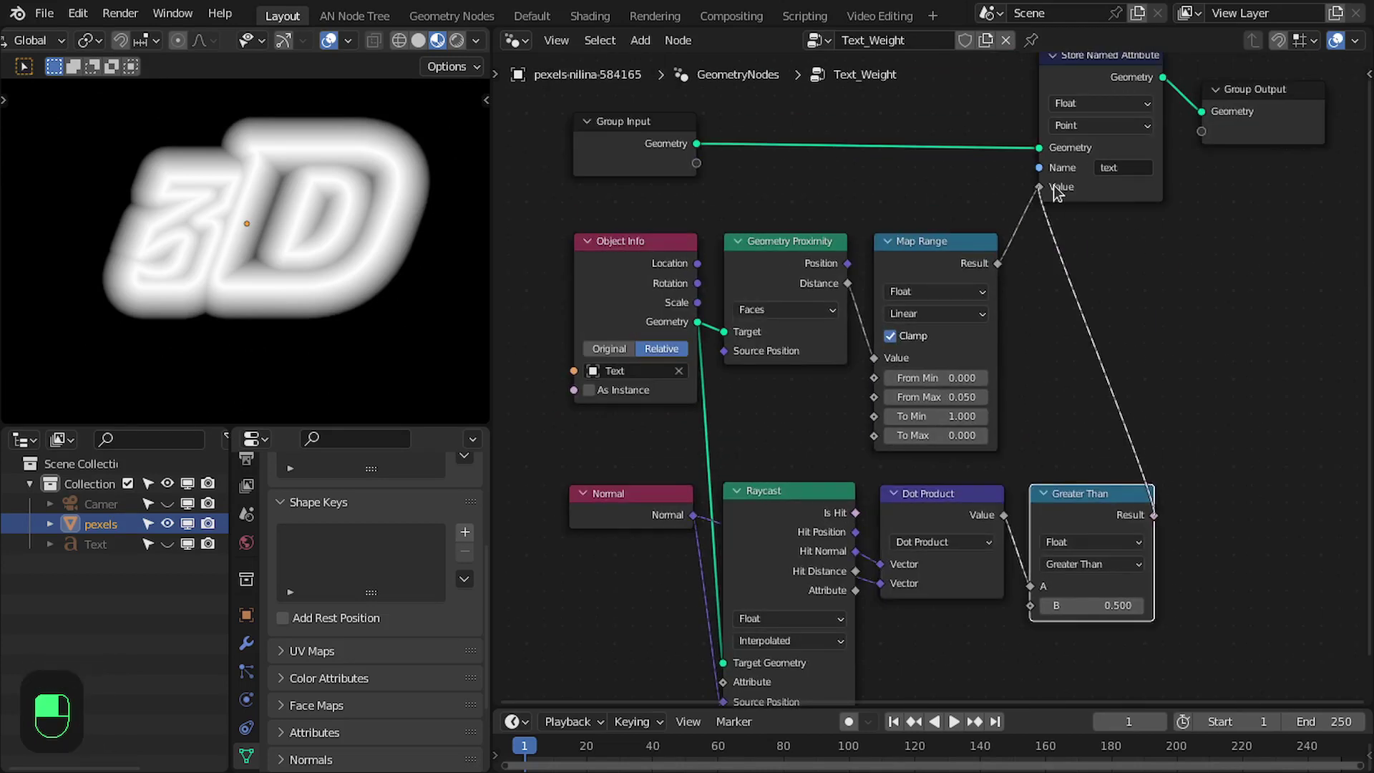
mouse_move(1094, 349)
middle_mouse_down()
mouse_move(1090, 289)
mouse_move(1084, 331)
middle_mouse_up()
scroll(1084, 332, "down", 2)
scroll(322, 291, "up", 4)
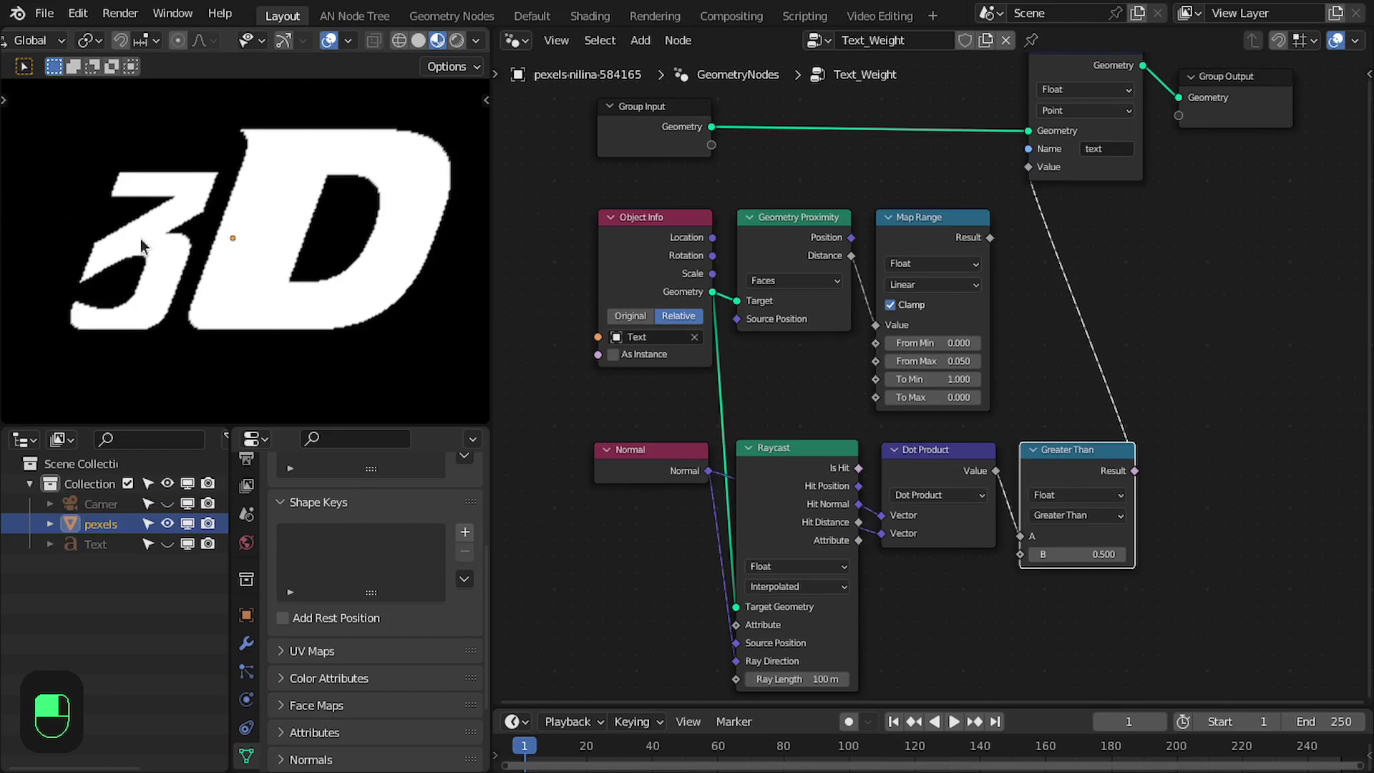
Combine the Map Range and Greater Than results with a Maximum node and store its value in the text attribute.
middle_click_drag(956, 529, 951, 514)
middle_click_drag(1063, 375, 998, 488)
scroll(966, 351, "up", 2)
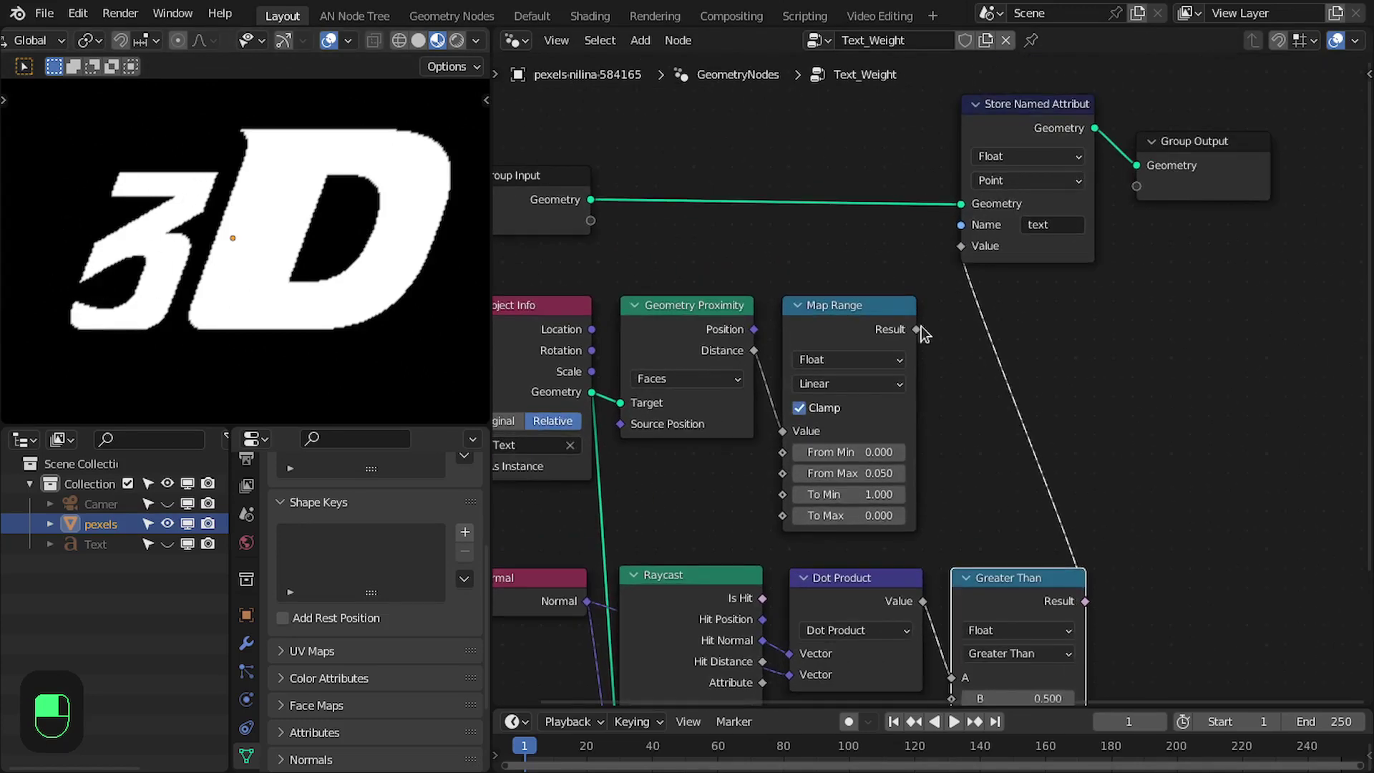
left_click_drag(918, 330, 973, 327)
type("maxim")
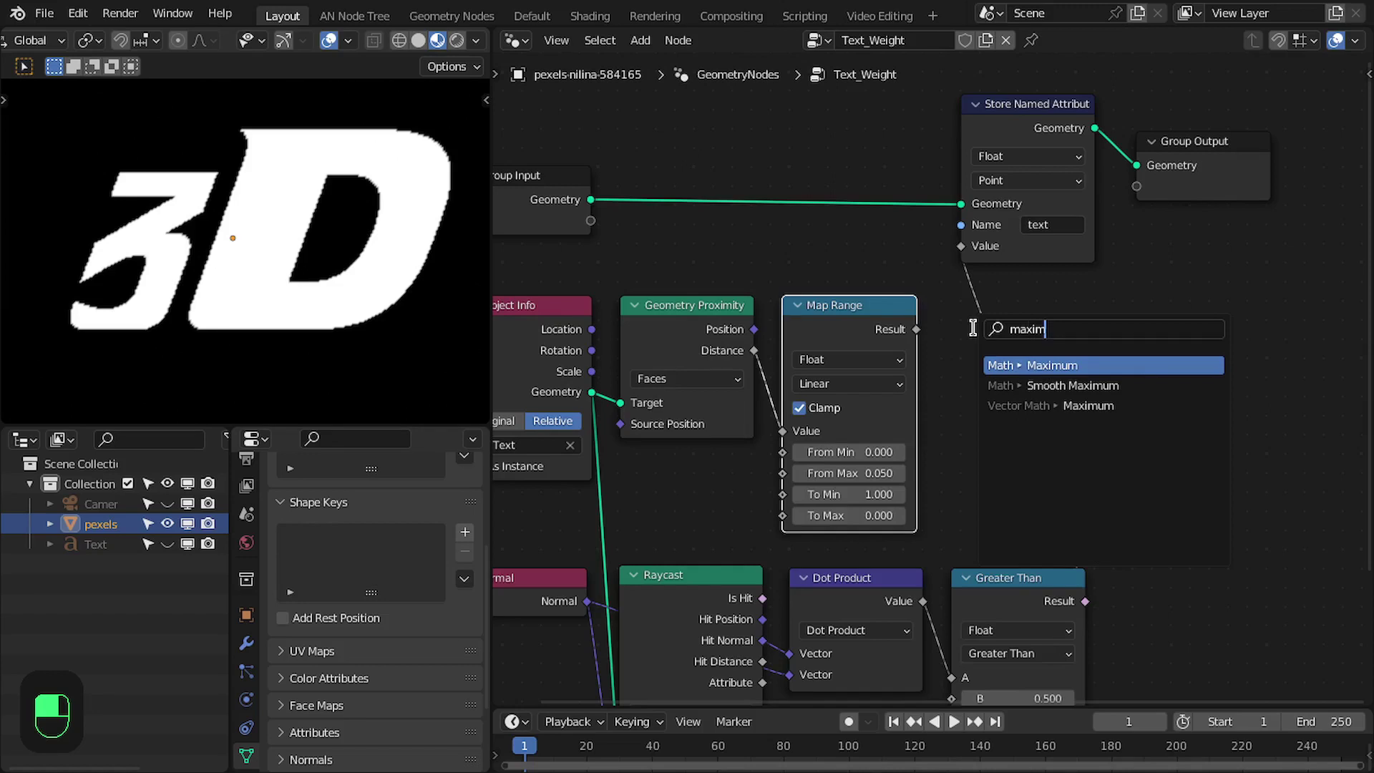
key("Return")
left_click(942, 316)
left_click_drag(1085, 601, 962, 440)
scroll(1013, 394, "up", 1)
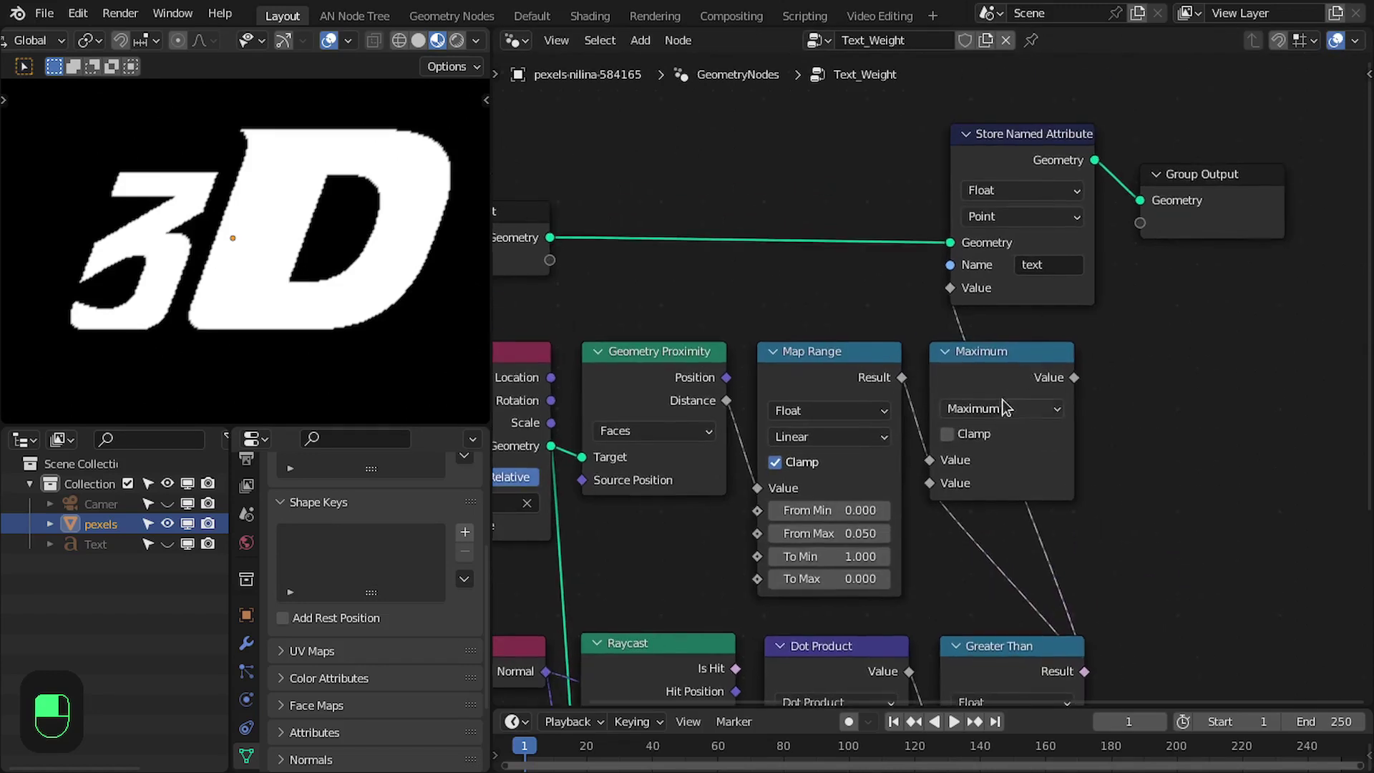
left_click_drag(1073, 379, 967, 288)
scroll(1026, 383, "down", 3)
middle_click_drag(1003, 404, 1069, 346)
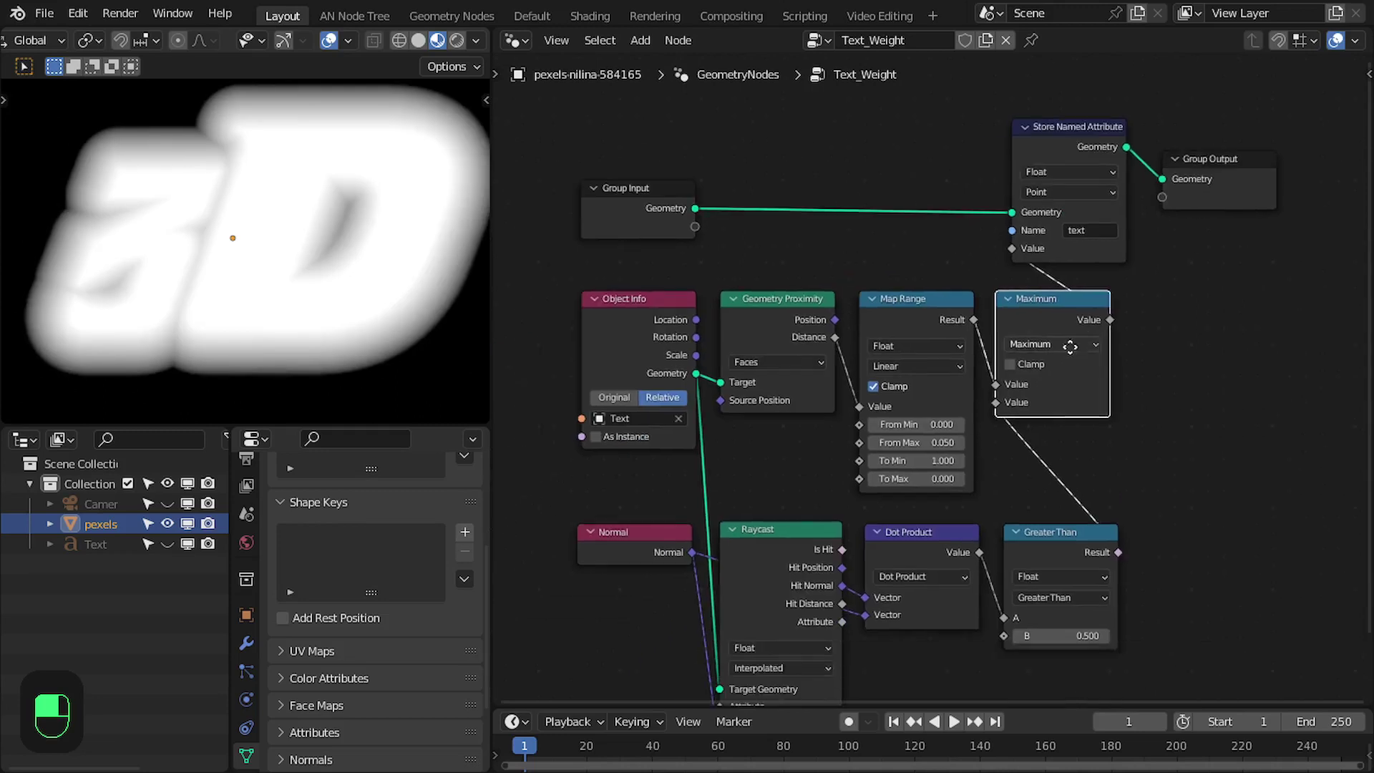
Hide the Raycast node's unused sockets and shift the proximity and raycast node rows into a tidy arrangement.
scroll(1069, 348, "up", 2)
scroll(1066, 354, "down", 4)
left_click_drag(537, 287, 1168, 598)
left_click(1128, 472)
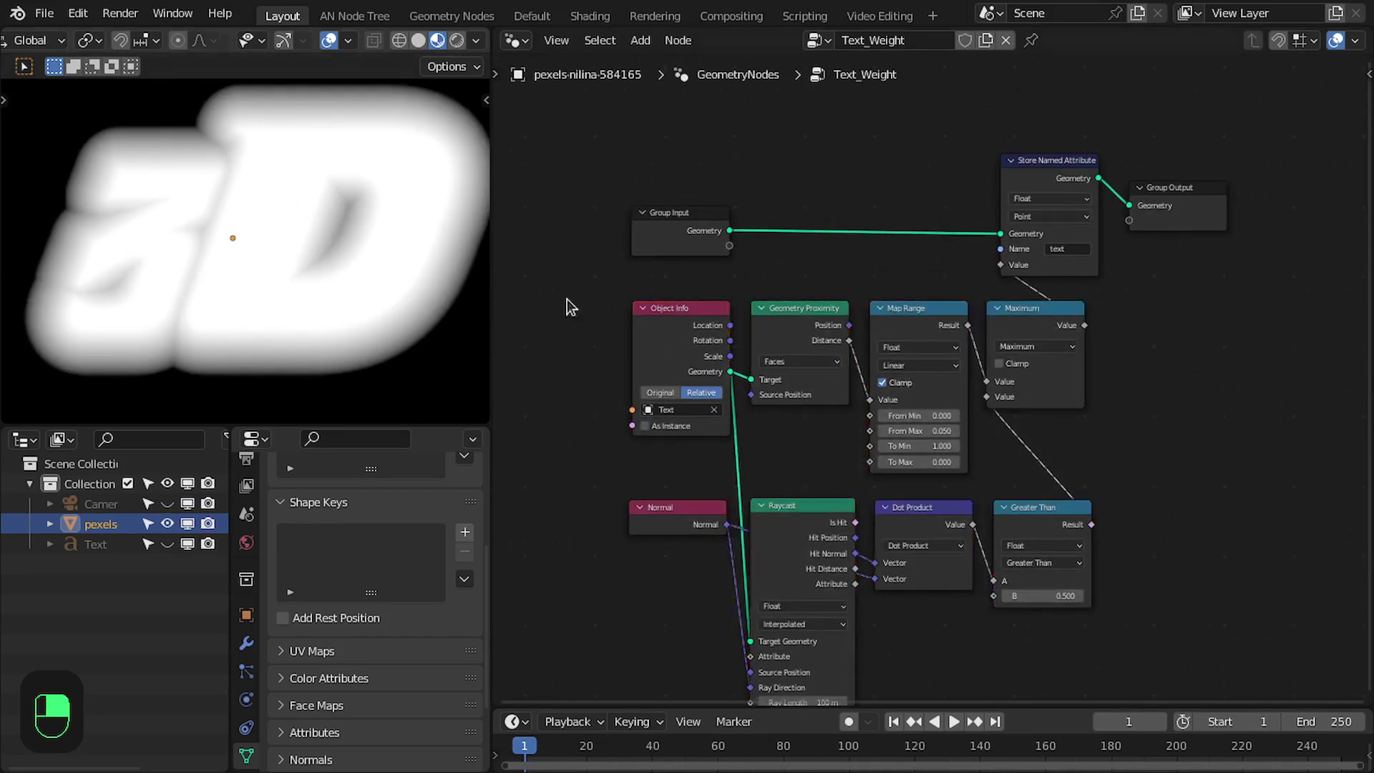
middle_click_drag(767, 463, 762, 428)
left_click_drag(567, 427, 772, 499)
left_click_drag(664, 473, 662, 472)
left_click(794, 491)
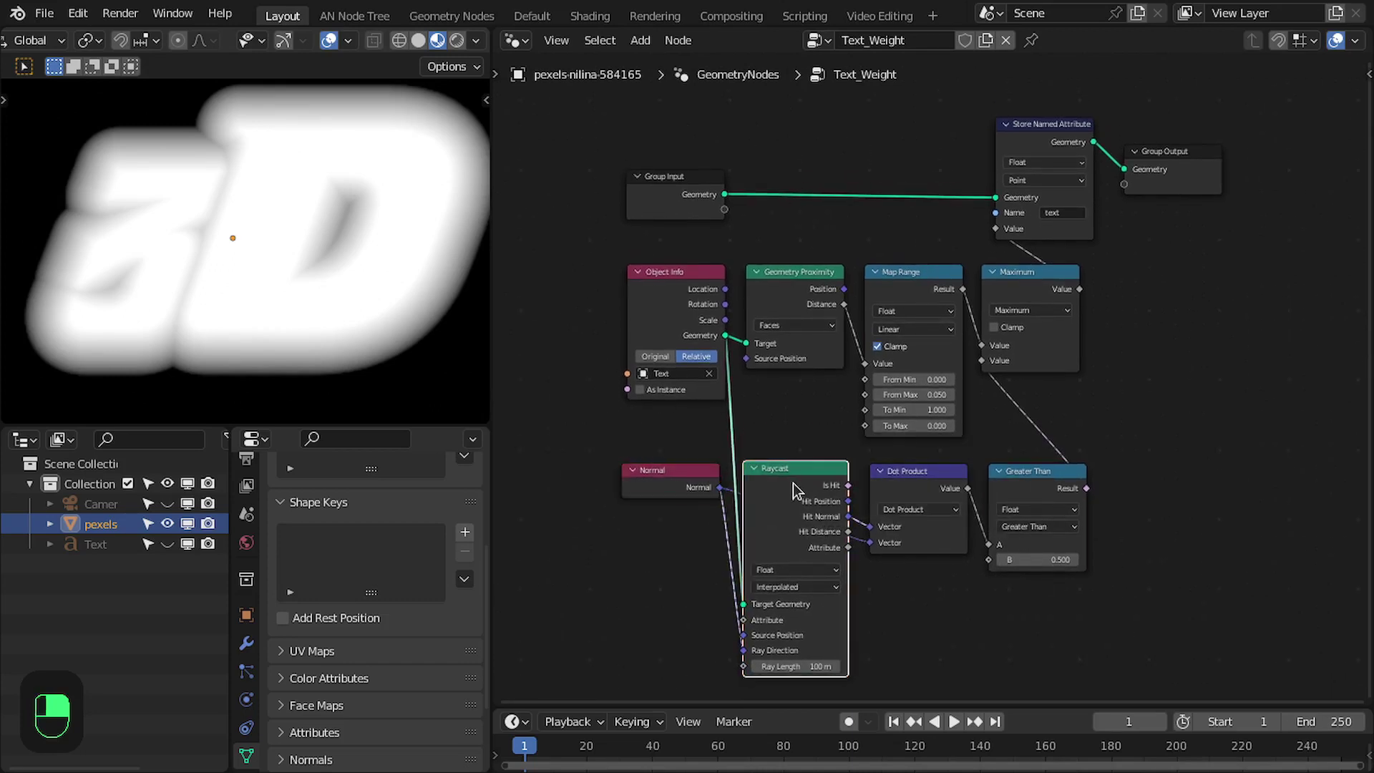
key("ctrl+h")
scroll(794, 494, "up", 1)
left_click_drag(761, 478, 795, 480)
scroll(607, 477, "down", 1)
middle_click_drag(588, 334, 584, 347)
left_click_drag(583, 335, 1087, 586)
left_click_drag(1025, 493, 1043, 492)
left_click(1105, 480)
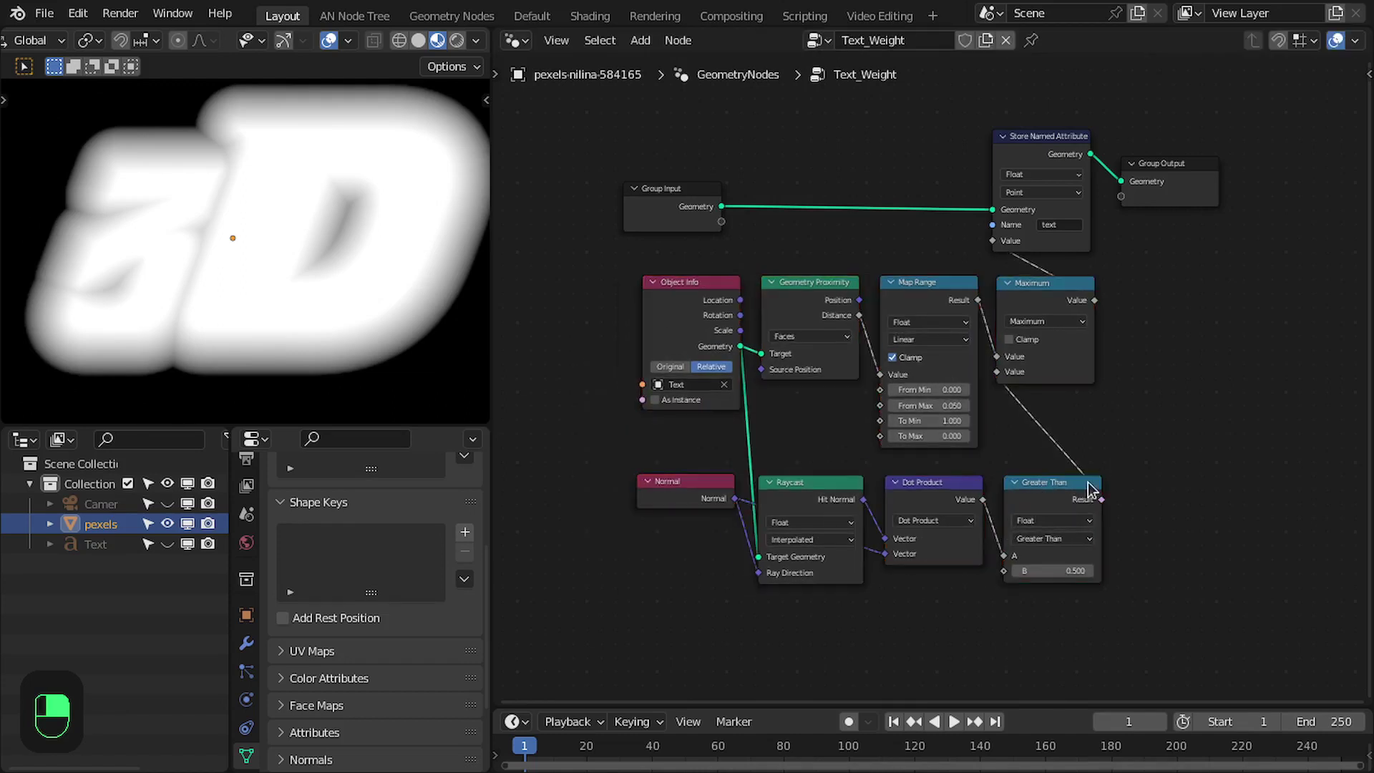
middle_click_drag(1071, 491, 1016, 530)
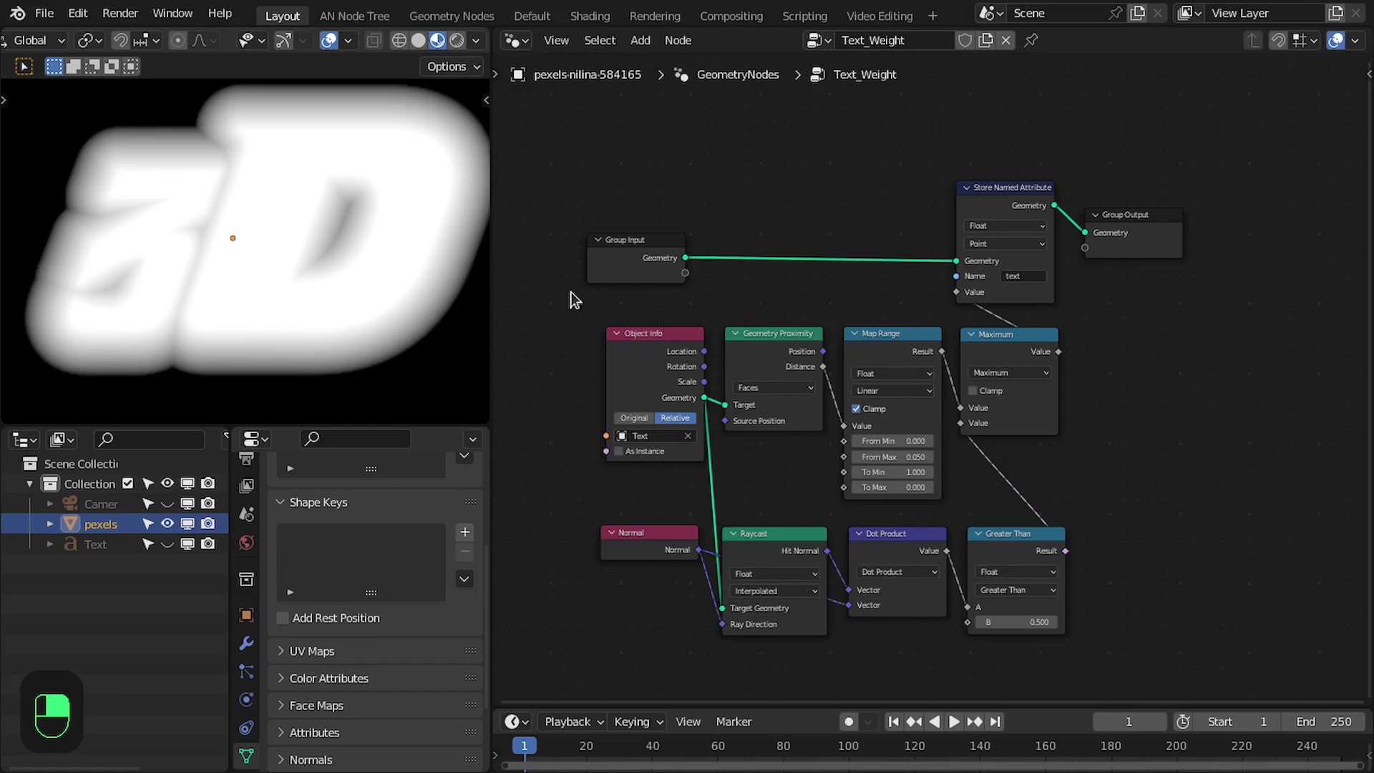
left_click_drag(574, 351, 1007, 557)
left_click(1054, 490)
scroll(1066, 444, "down", 2)
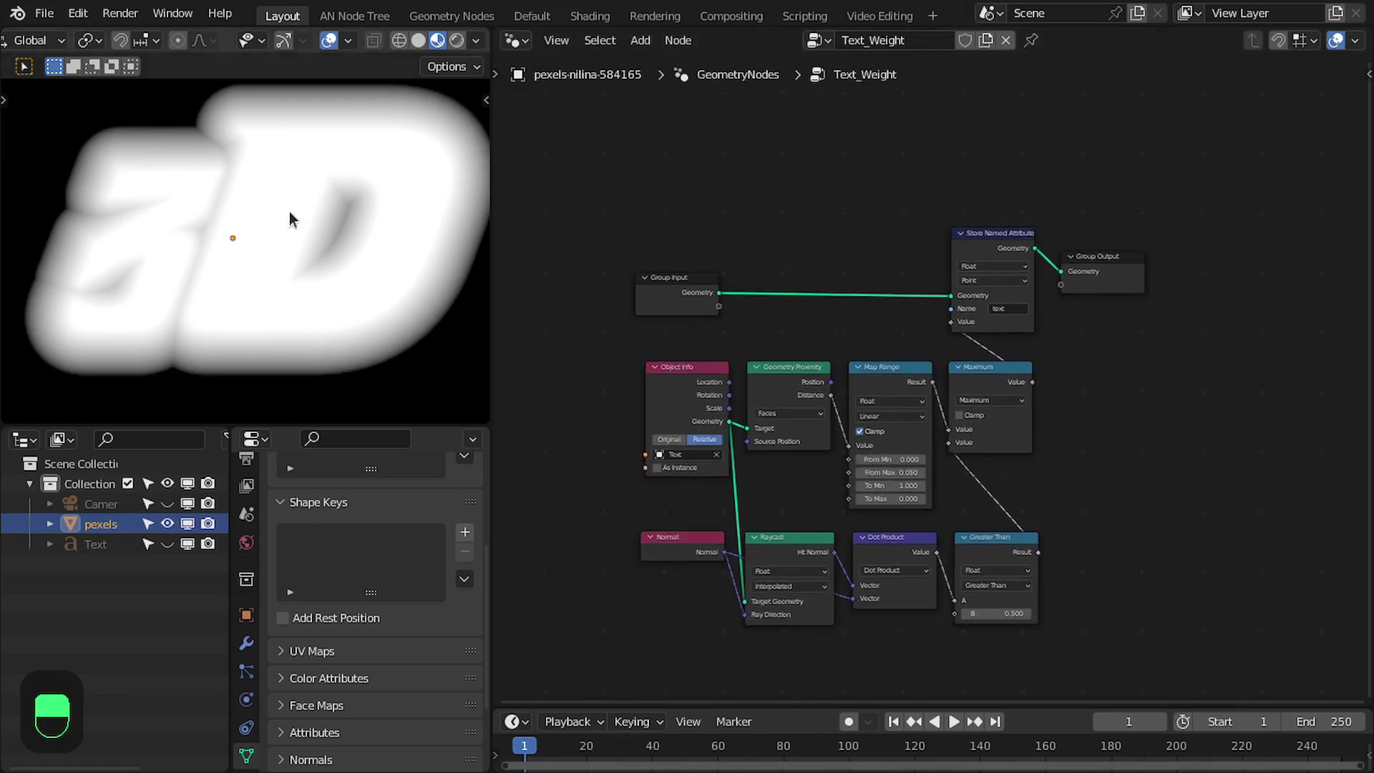
scroll(359, 159, "down", 1)
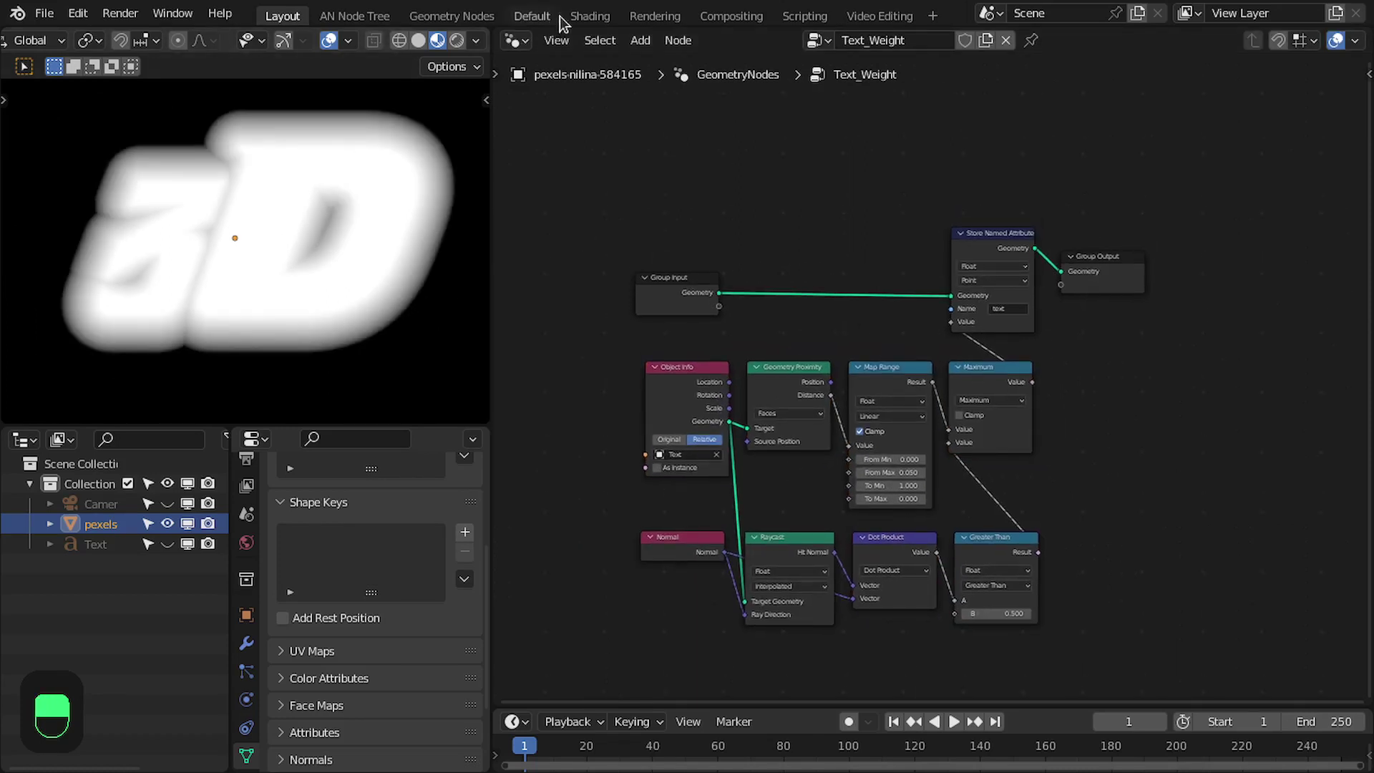
Switch to the Shading workspace and move the Attribute node to free space below the image texture node.
left_click(589, 16)
key("z")
key("z")
scroll(808, 308, "down", 2)
middle_click_drag(805, 307, 865, 218)
left_click_drag(814, 140, 503, 539)
middle_click_drag(591, 520, 679, 419)
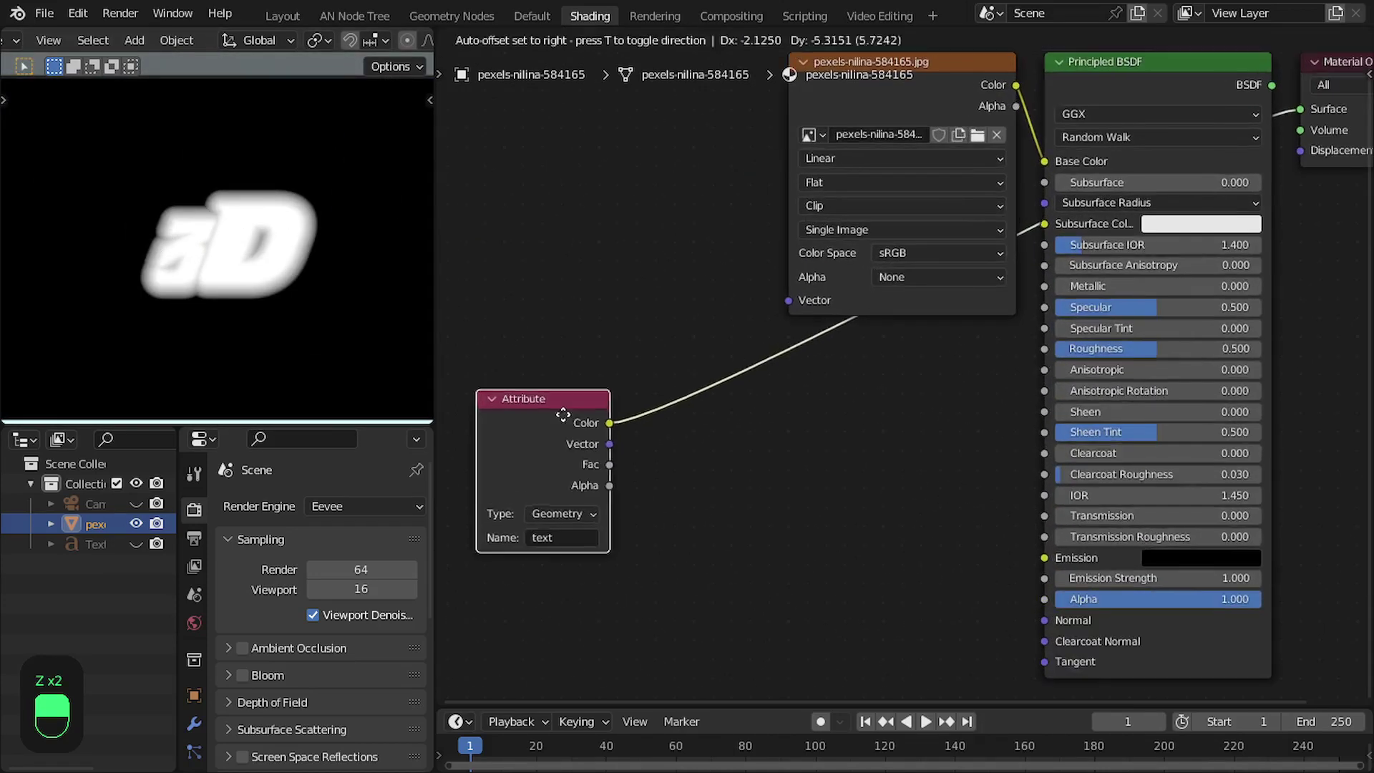
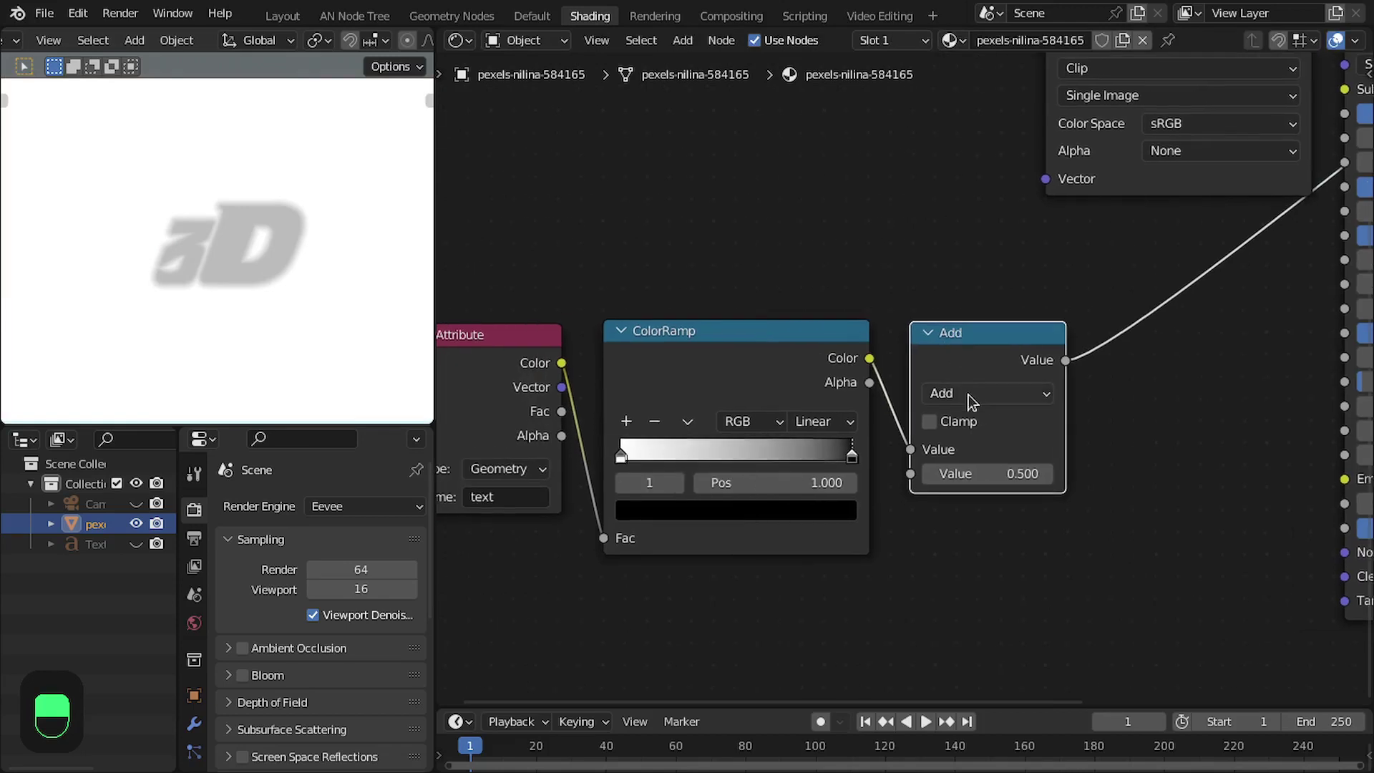
Change the math node after the ColorRamp from Add to Smooth Minimum.
left_click(968, 395)
left_click(587, 602)
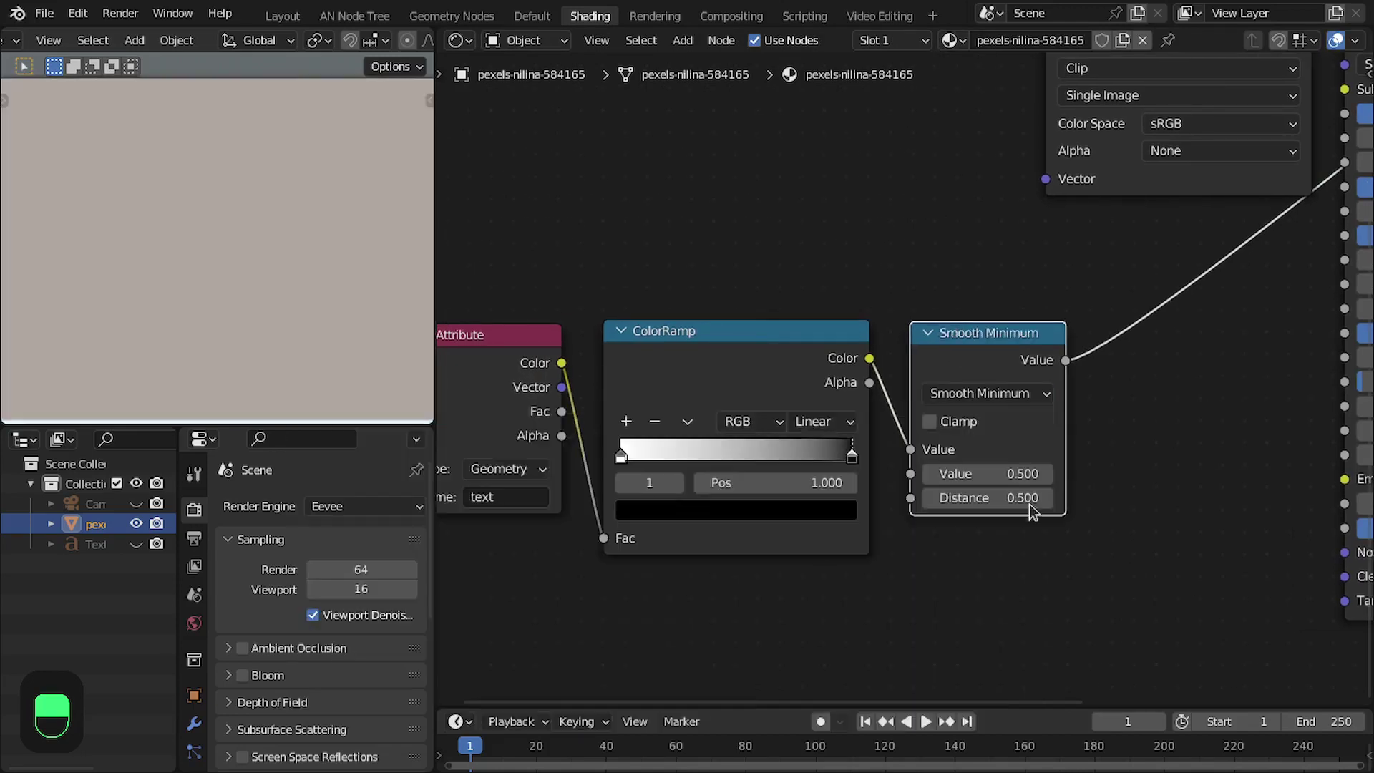
scroll(587, 608, "up", 1)
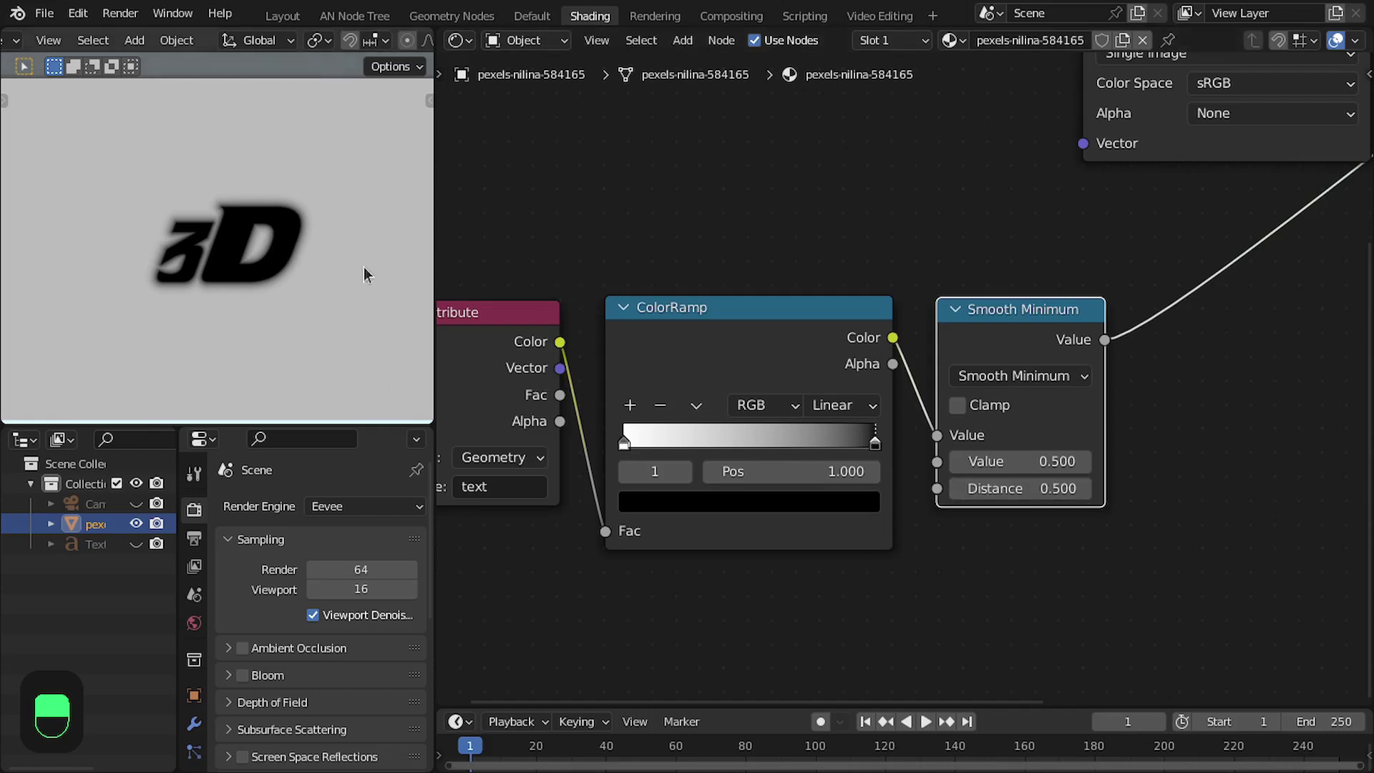
scroll(745, 355, "down", 1)
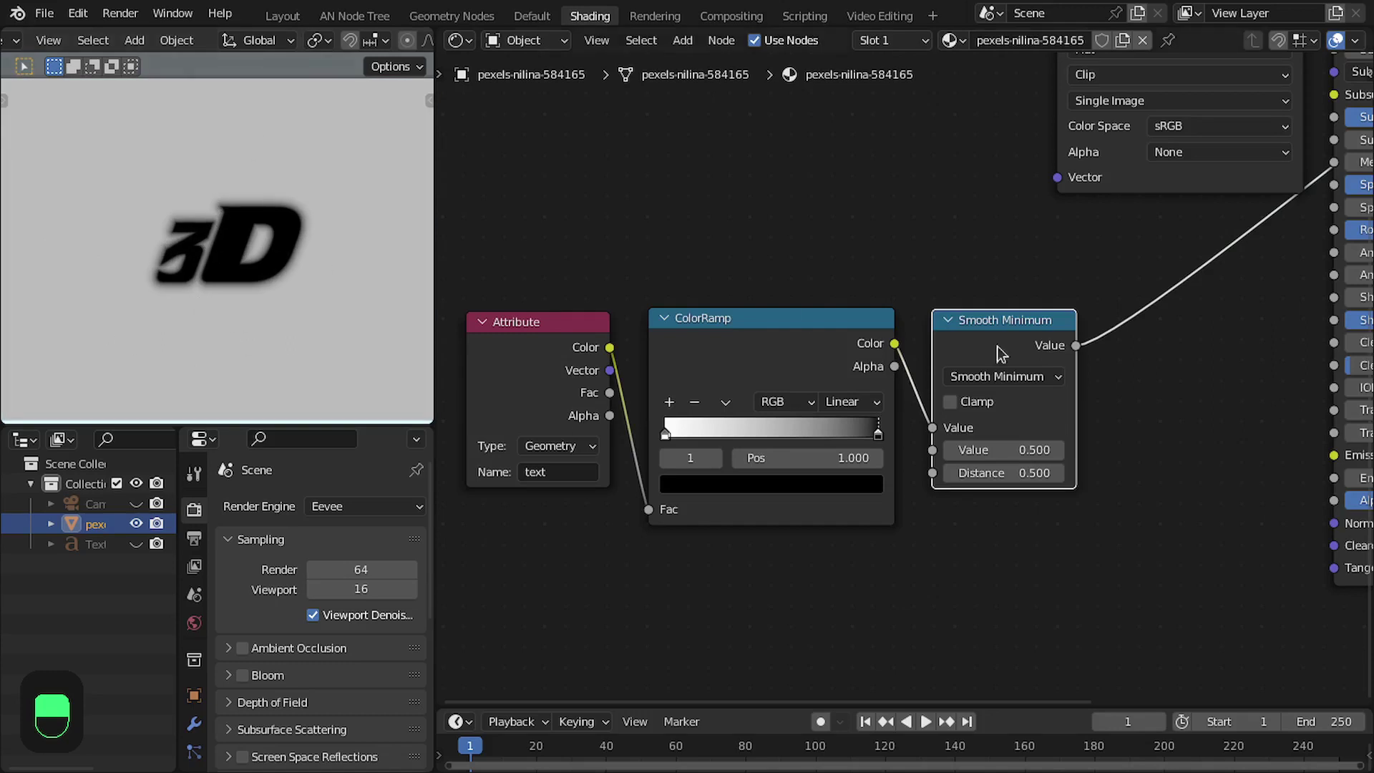
scroll(998, 348, "down", 2)
middle_click_drag(1008, 351, 955, 432)
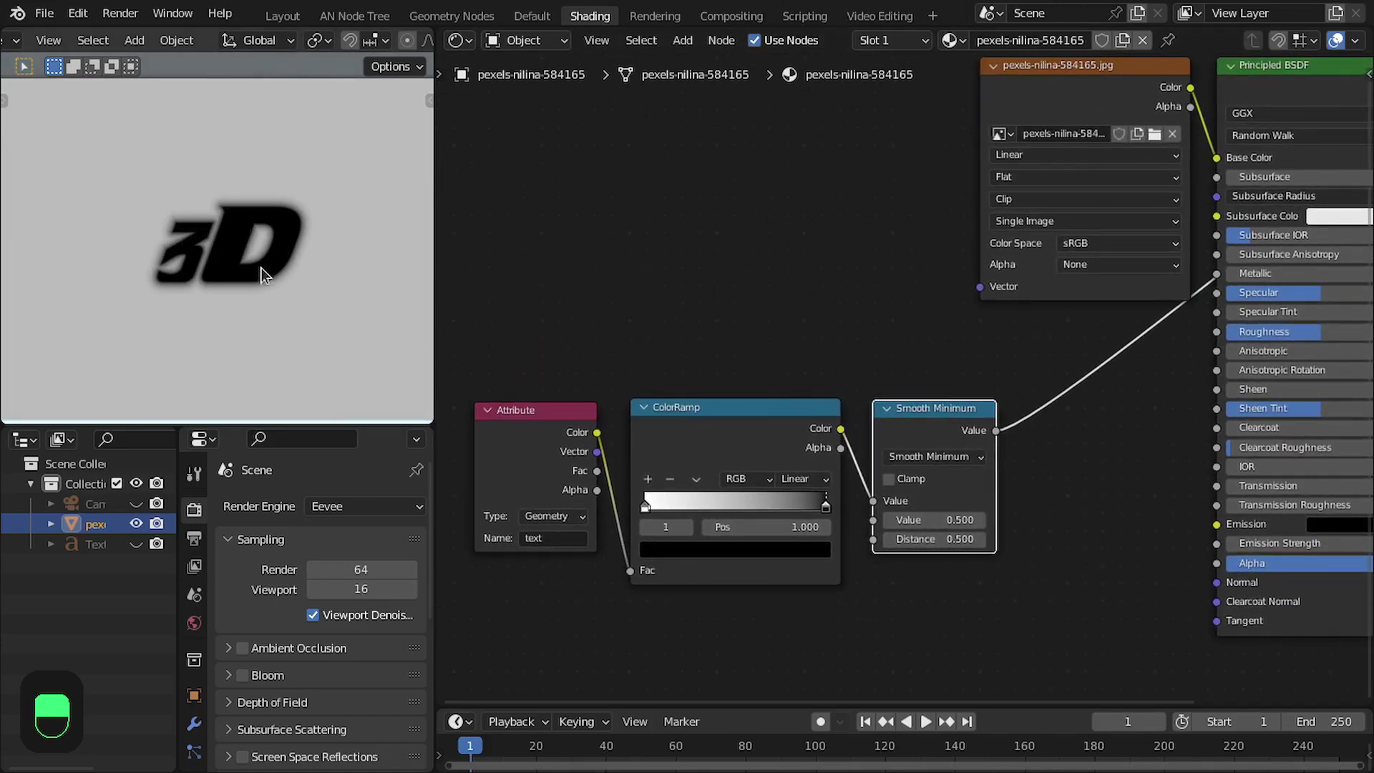
middle_click_drag(895, 288, 886, 334)
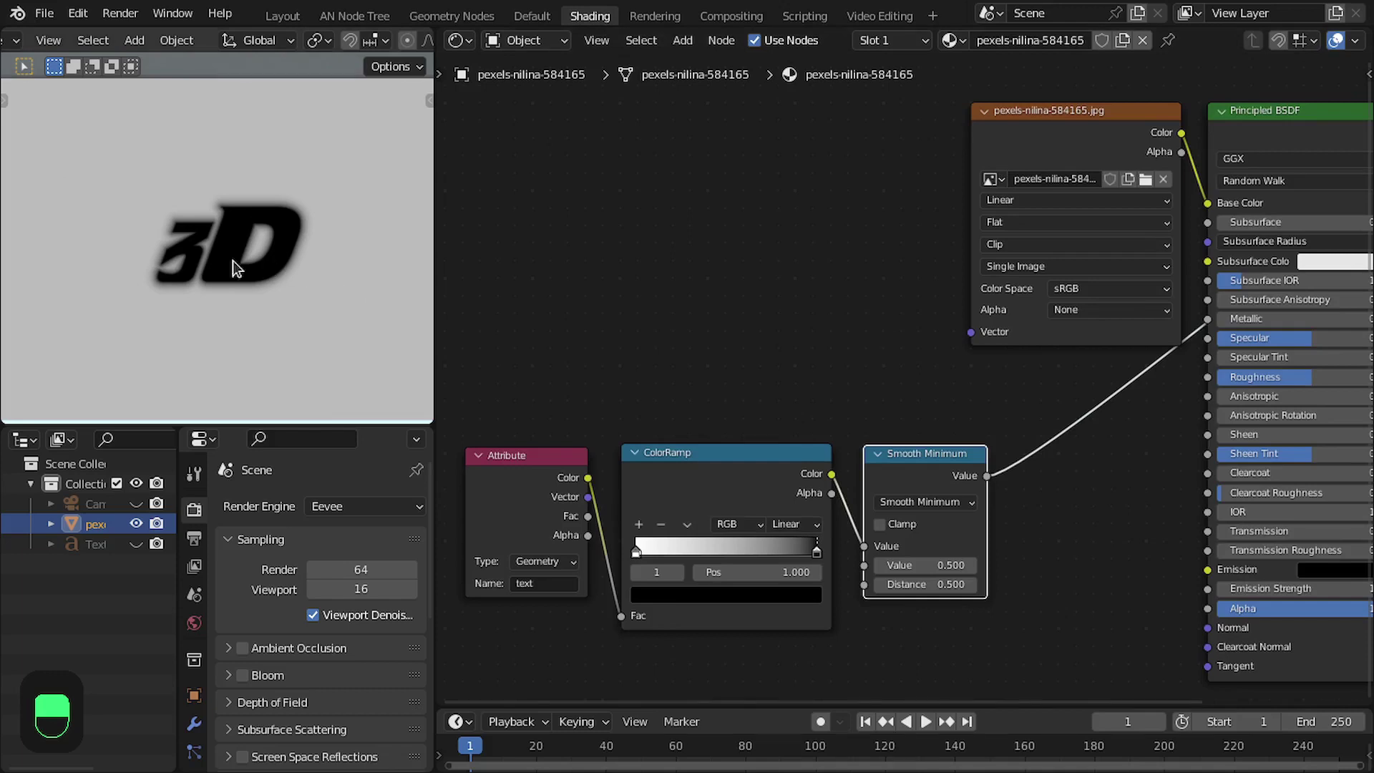
Experiment with the Smooth Minimum node's Distance and set it to 0.
scroll(910, 379, "up", 4)
middle_click_drag(941, 586, 949, 432)
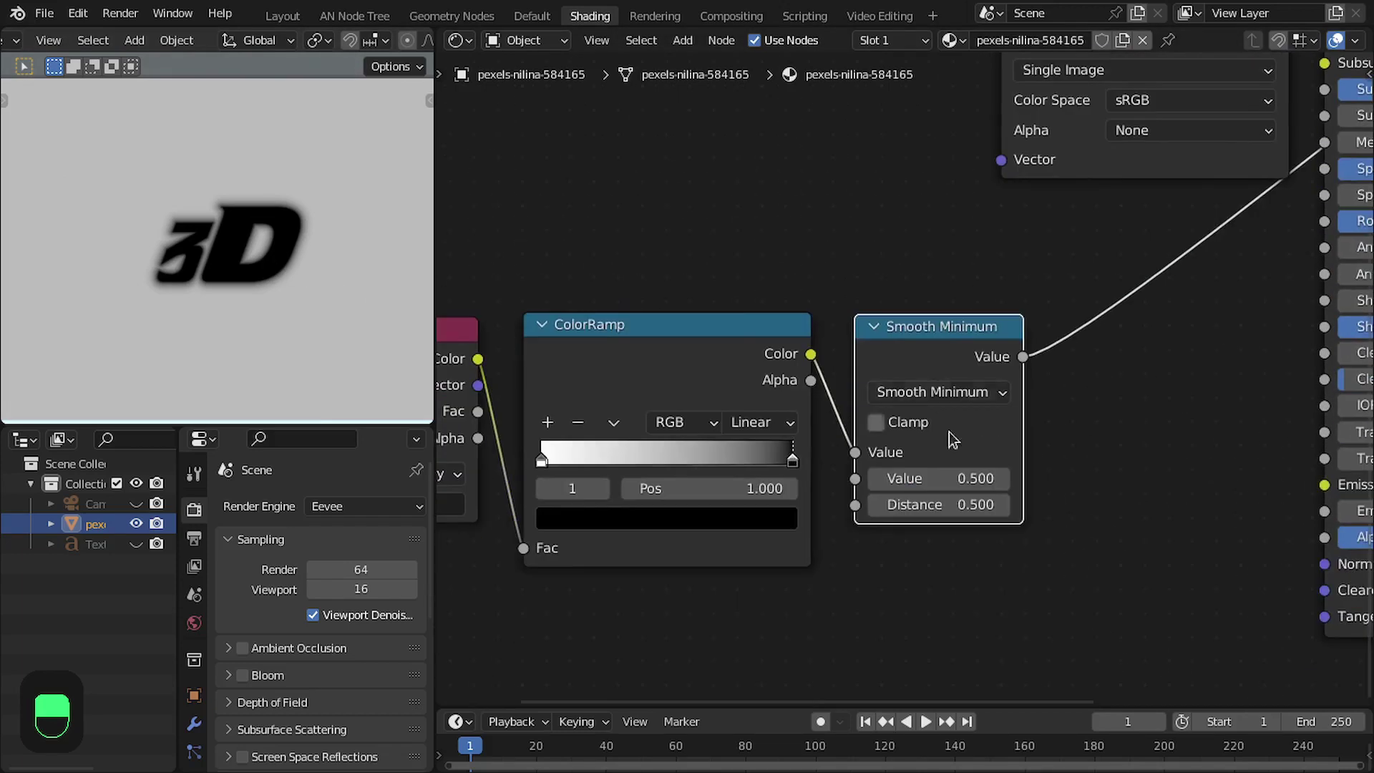
left_click_drag(937, 504, 1051, 504)
left_click(949, 505)
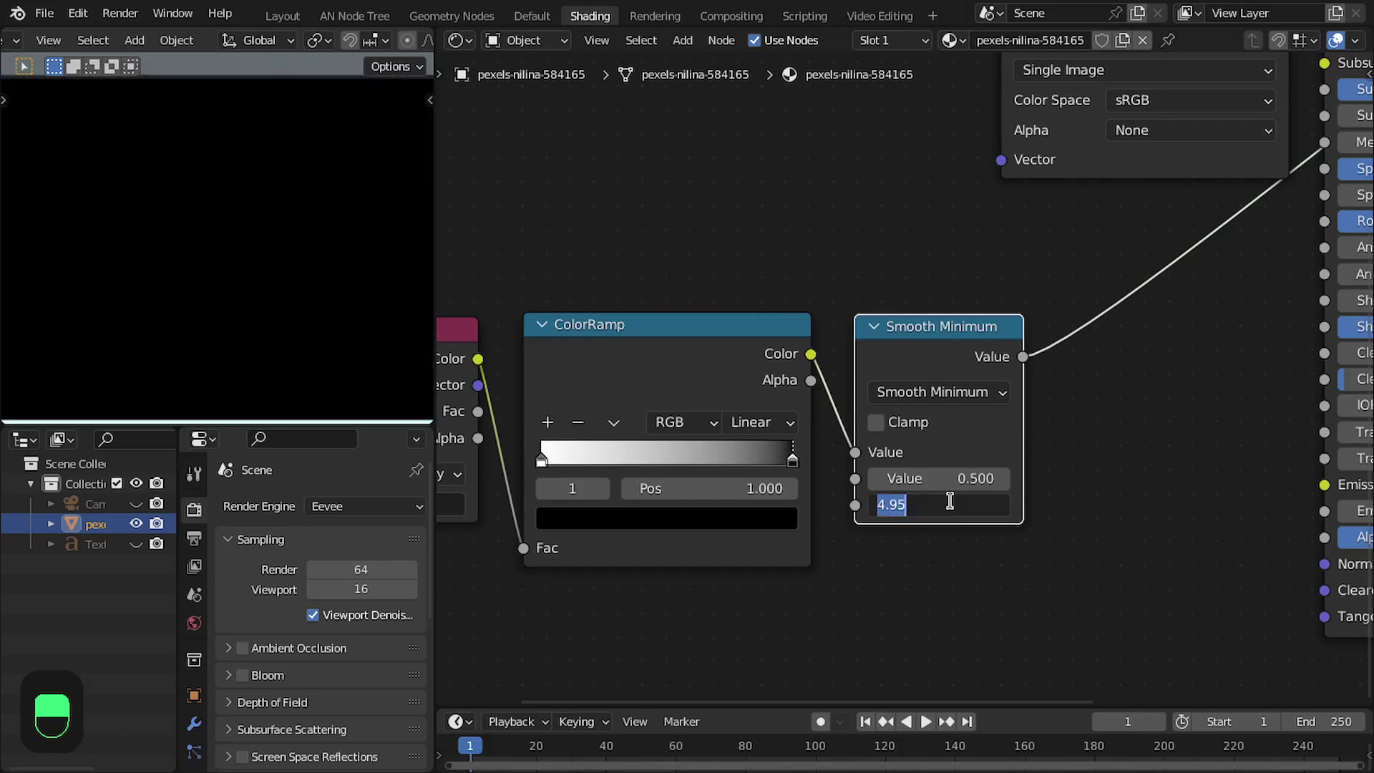
type("0")
key("Return")
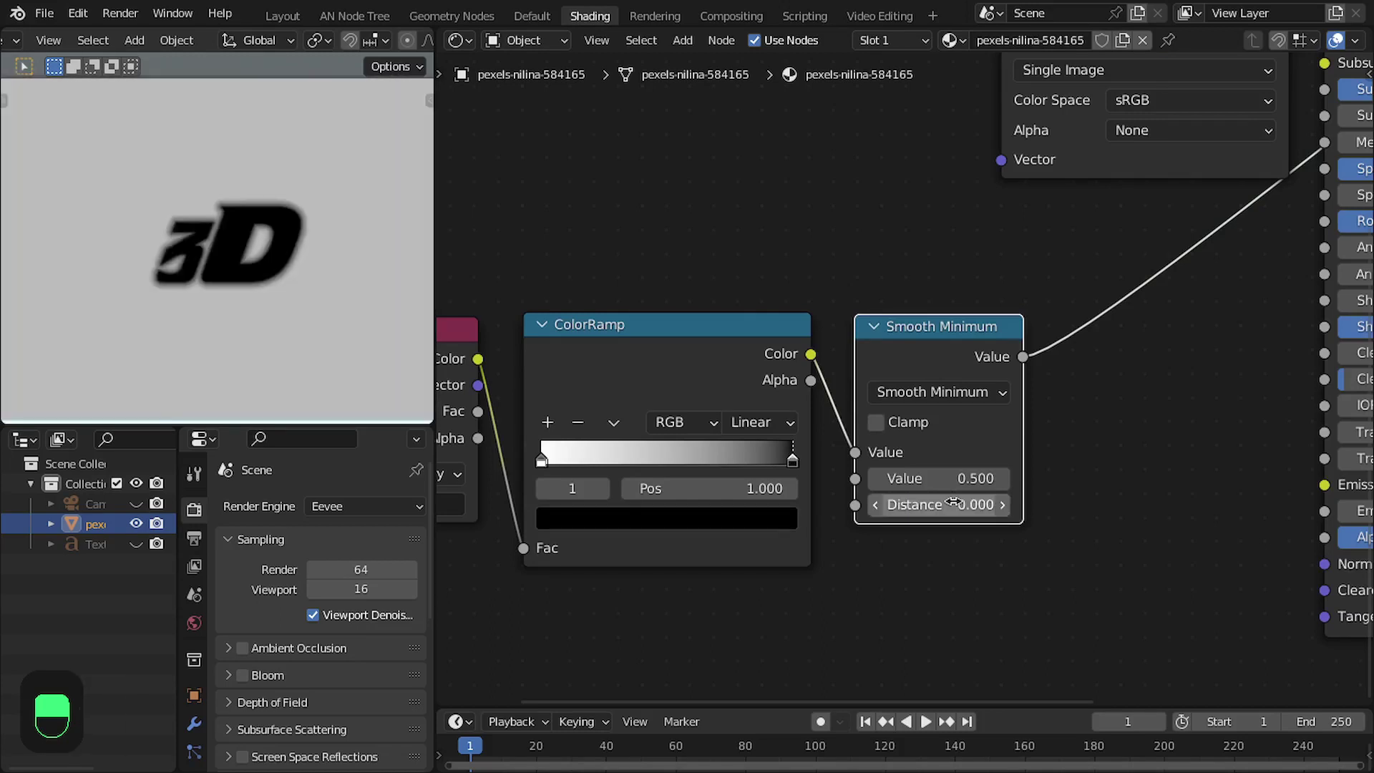
Move the image texture node away from the Principled BSDF, to just above the Attribute node.
scroll(990, 380, "down", 6)
middle_click_drag(1052, 260, 1067, 380)
left_click_drag(1082, 196, 634, 148)
scroll(737, 190, "up", 1)
scroll(737, 190, "up", 1)
scroll(798, 272, "down", 2)
middle_click_drag(802, 277, 796, 272)
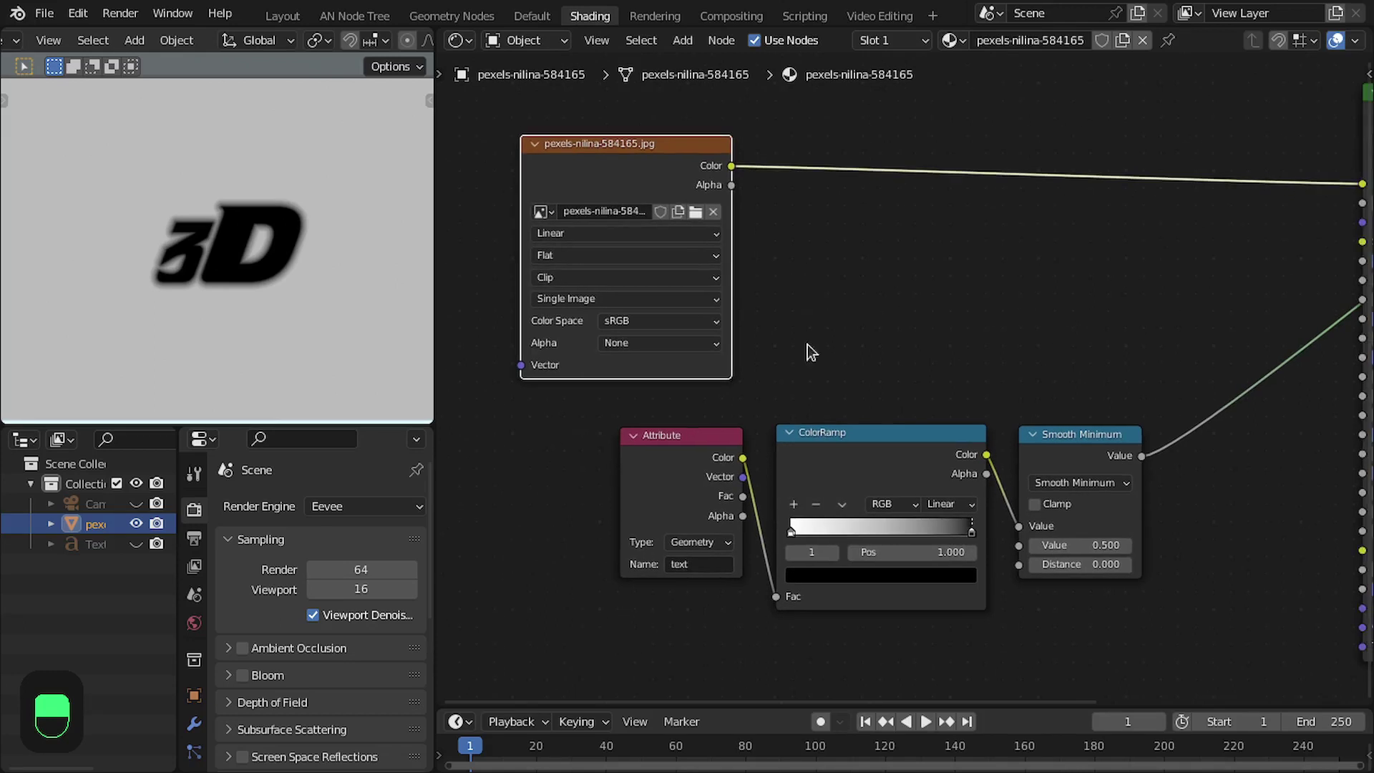
Duplicate the ColorRamp and insert the copy between the image texture's Color output and the Principled BSDF's Base Color.
scroll(816, 386, "up", 1)
middle_click_drag(824, 415, 711, 411)
middle_click_drag(842, 396, 800, 400)
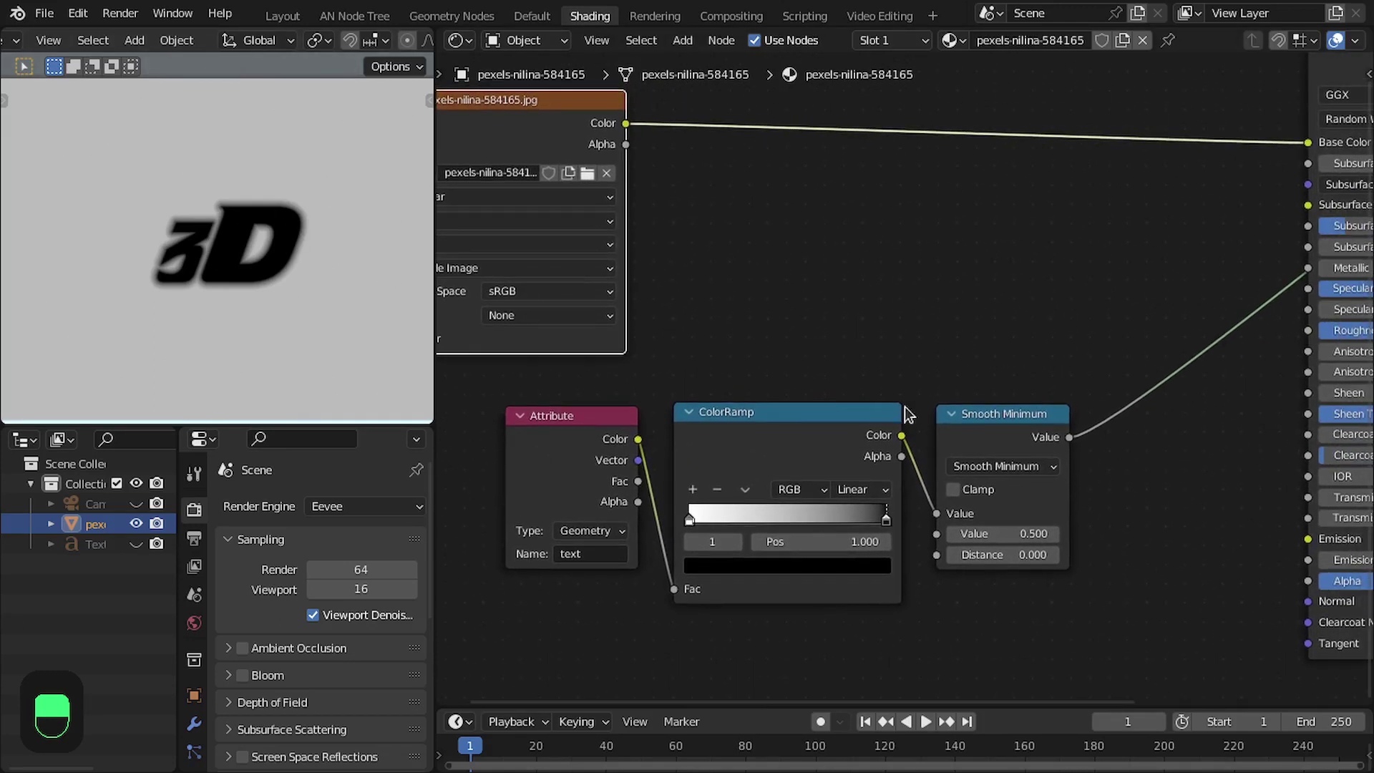
scroll(142, 178, "down", 2)
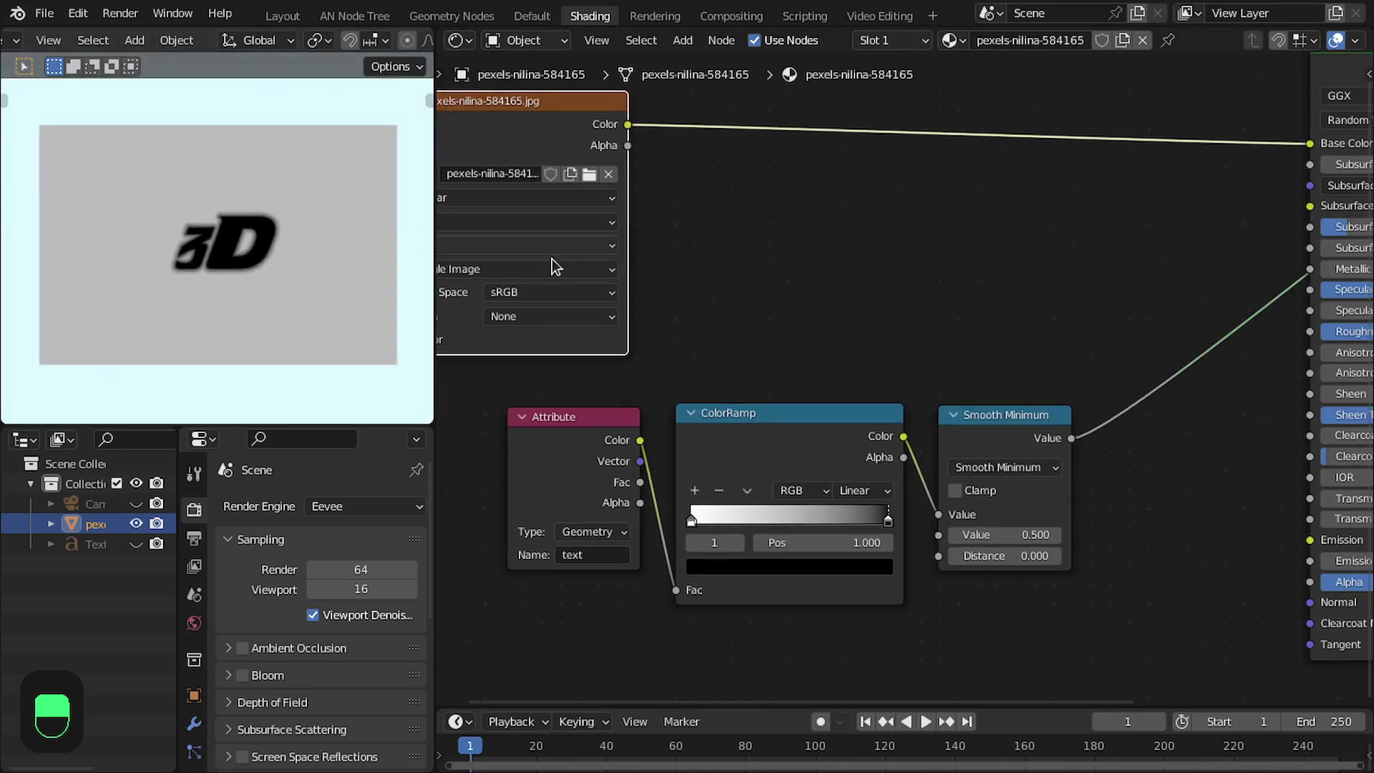
scroll(272, 265, "up", 2)
middle_click_drag(791, 278, 811, 329)
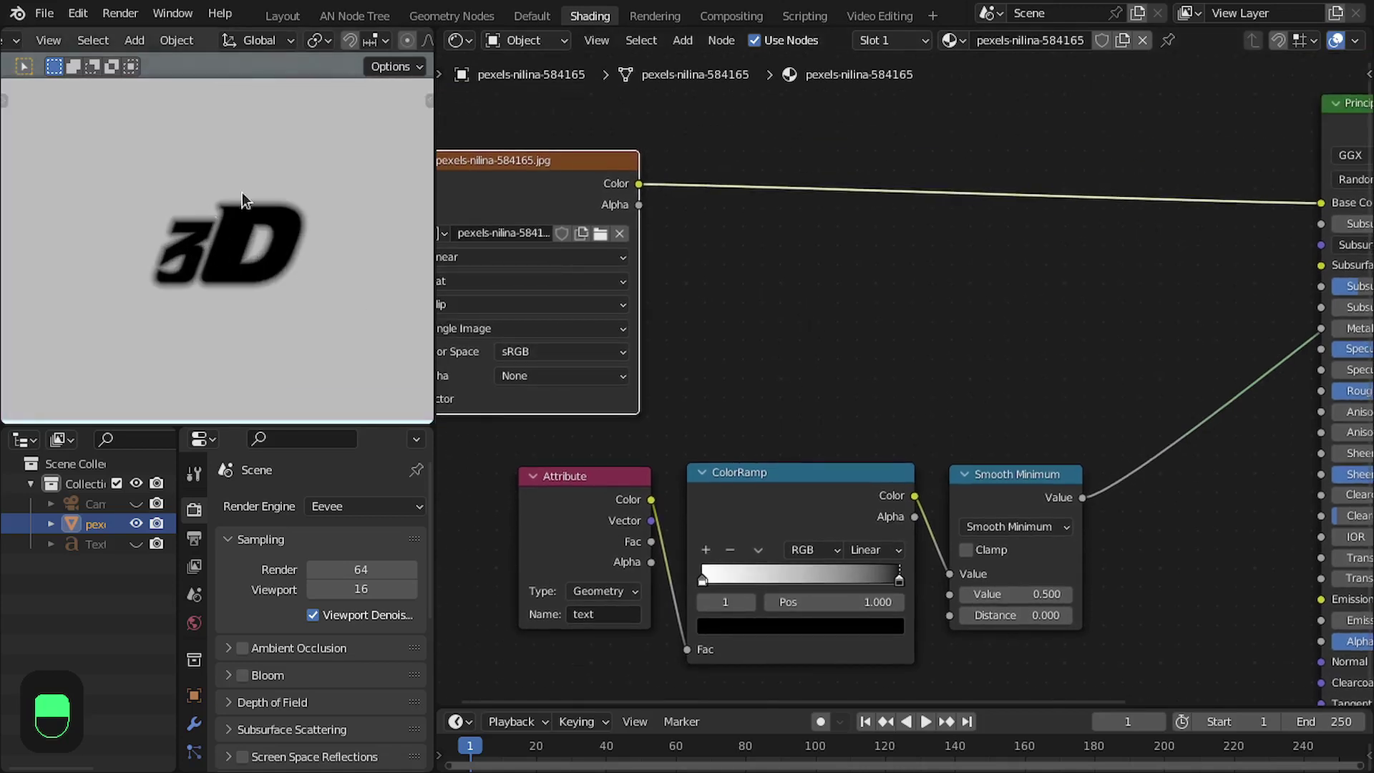
left_click(754, 472)
key("shift+d")
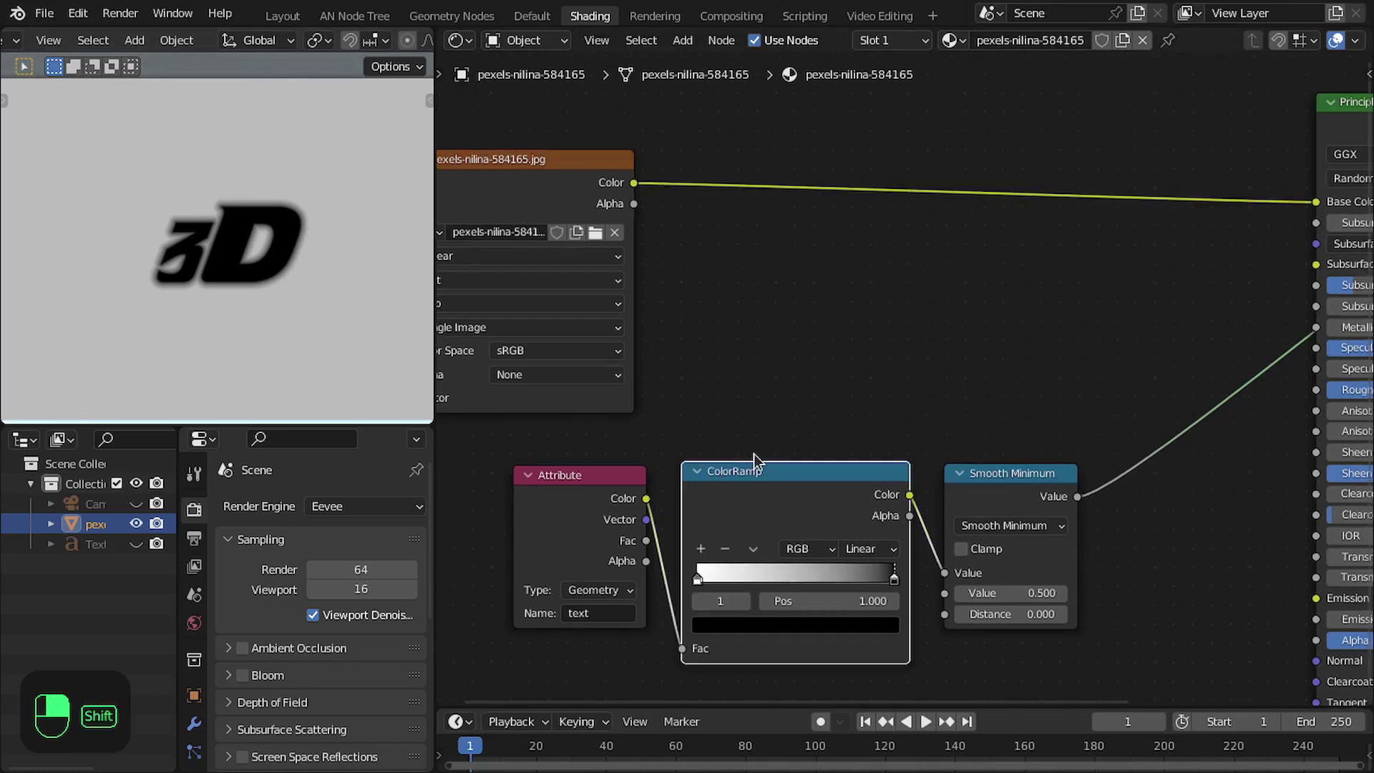
left_click(780, 207)
scroll(779, 206, "up", 1)
middle_click_drag(779, 206, 819, 289)
left_click_drag(818, 315, 794, 257)
Preview the output of the ColorRamp fed by the image texture.
middle_click_drag(795, 267, 827, 283)
left_click(791, 244, "ctrl+shift")
scroll(792, 243, "up", 3)
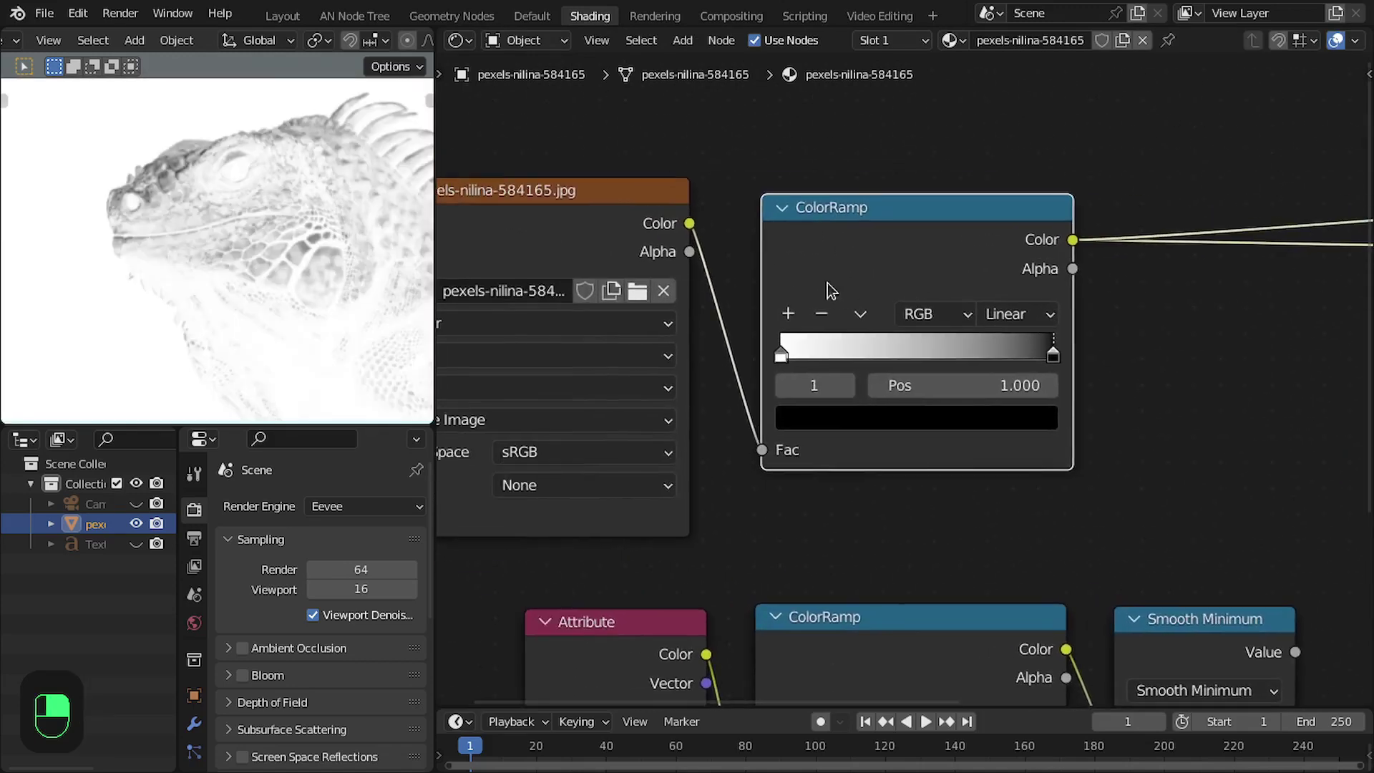
Reset the image's ColorRamp to its default gradient for comparison and flip it back to white-to-black.
left_click(860, 315)
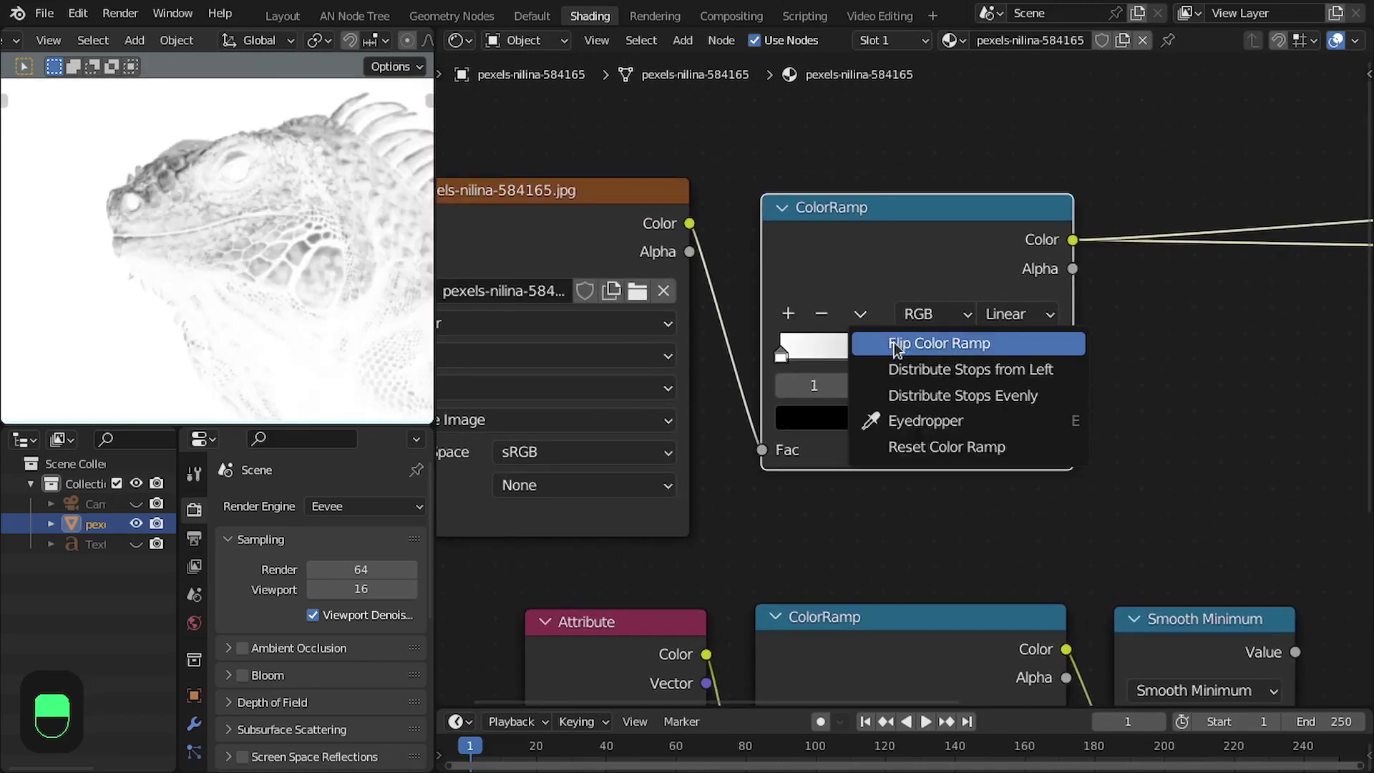
left_click(926, 444)
scroll(1020, 373, "right", 2)
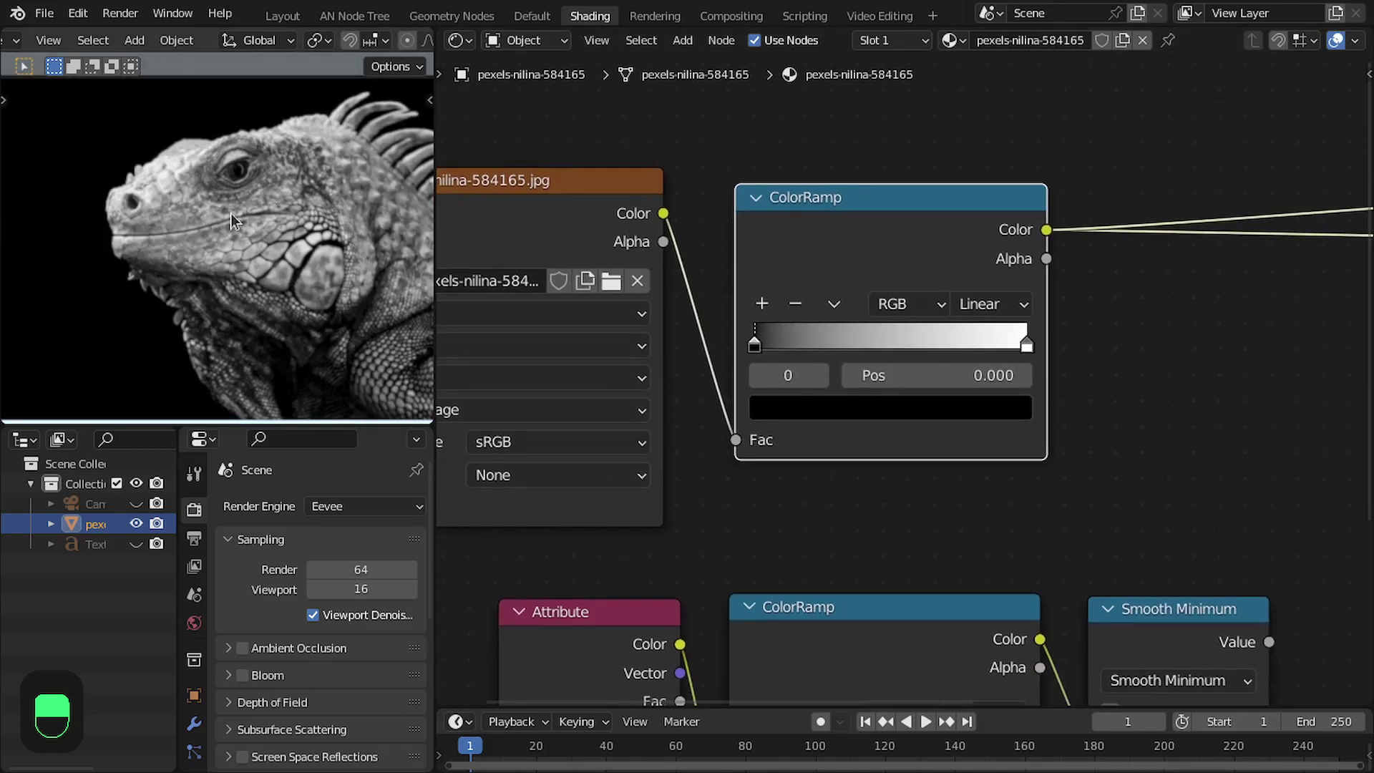
left_click(833, 305)
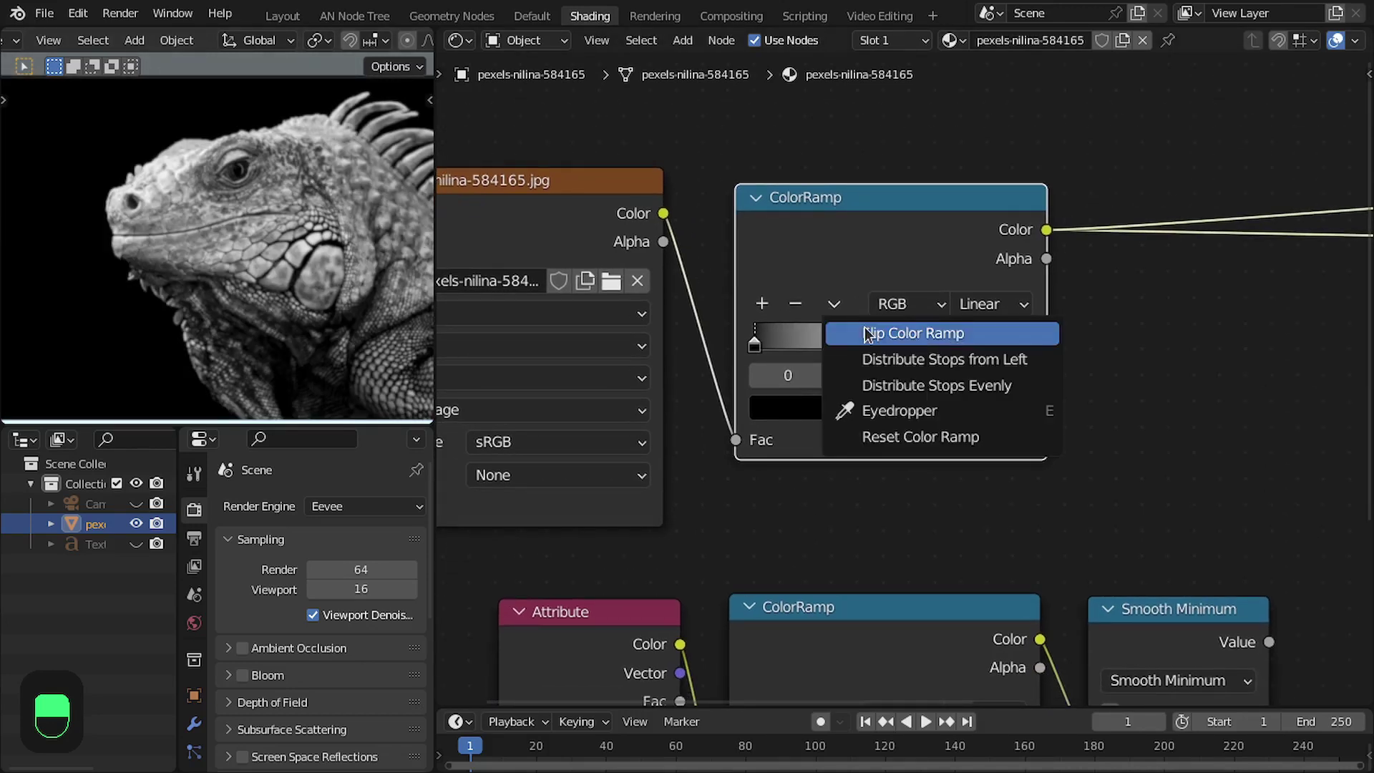
left_click(846, 333)
scroll(1018, 315, "down", 2)
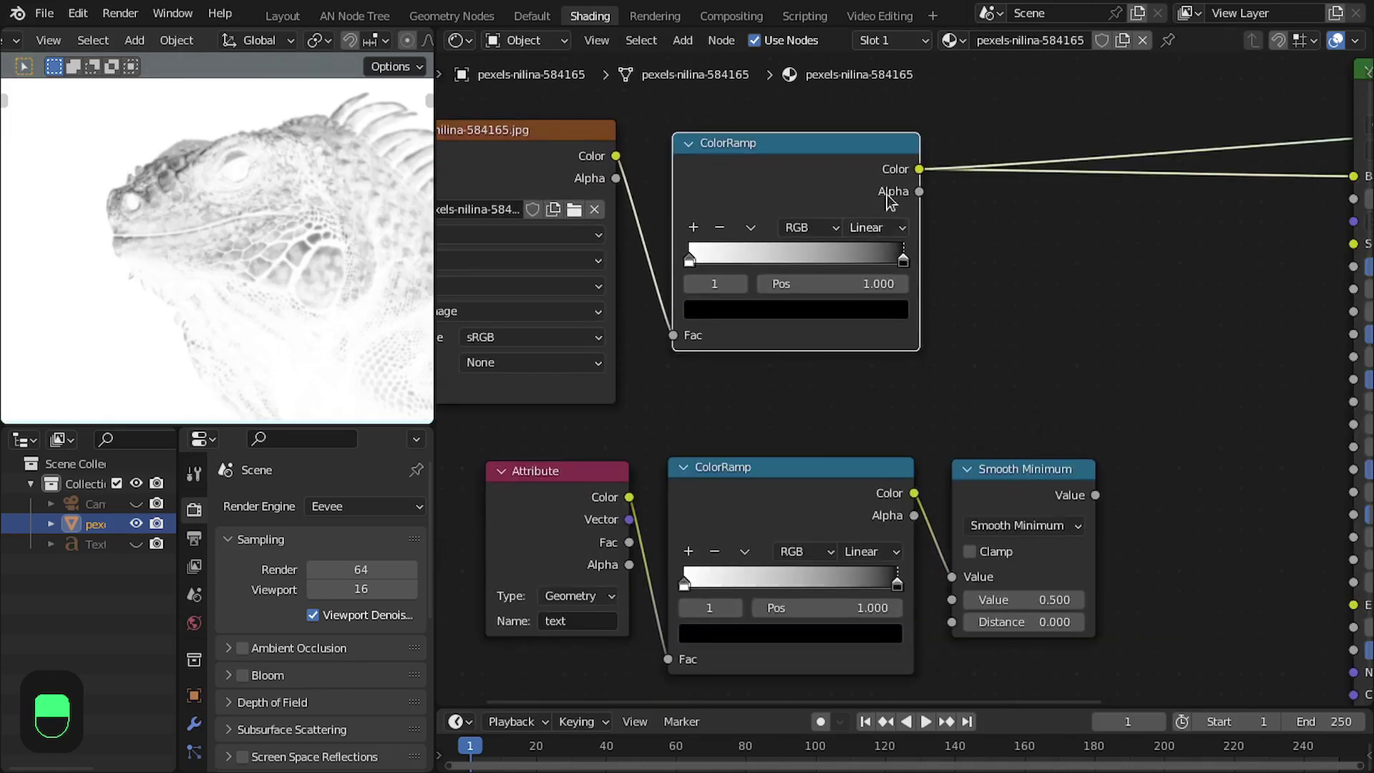
Connect the image's ColorRamp to the first Value of the Smooth Minimum node, with the text ColorRamp feeding the second Value.
left_click_drag(953, 223, 962, 578)
left_click(985, 497)
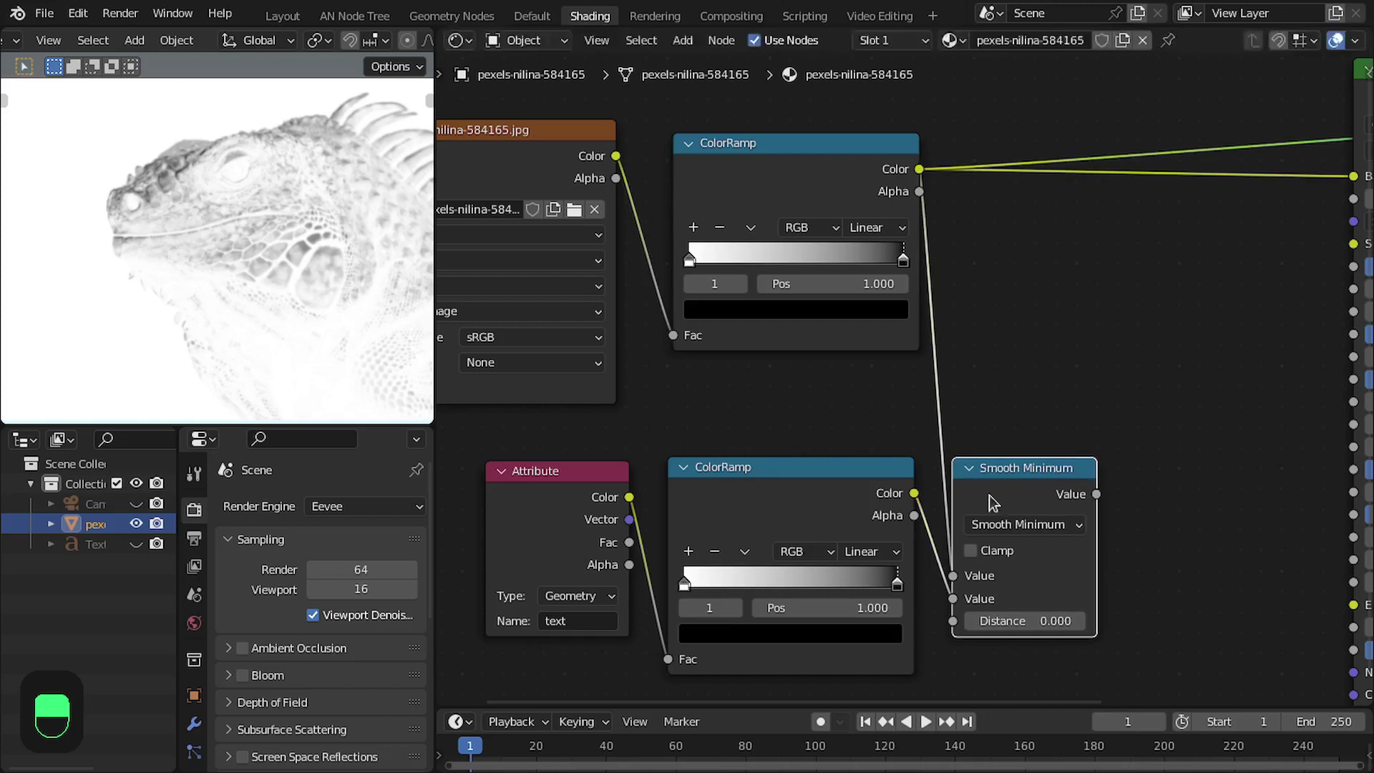
scroll(986, 497, "up", 1)
middle_click_drag(984, 490, 1000, 442)
middle_click_drag(984, 312, 996, 372)
scroll(966, 458, "down", 2)
middle_click_drag(968, 513, 956, 473)
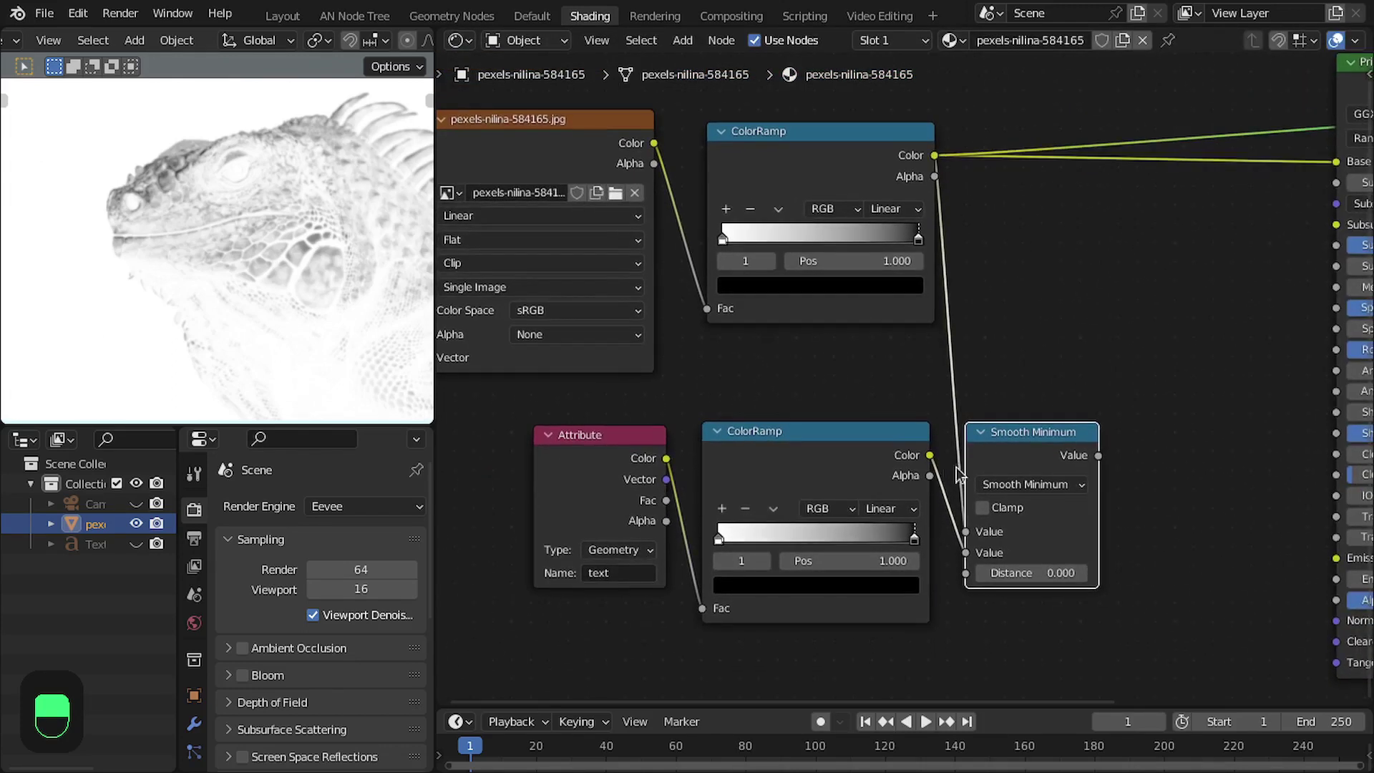
Set the position of the black stop in the image's ColorRamp to 0.85.
scroll(944, 472, "up", 2)
middle_click_drag(1030, 374, 1019, 438)
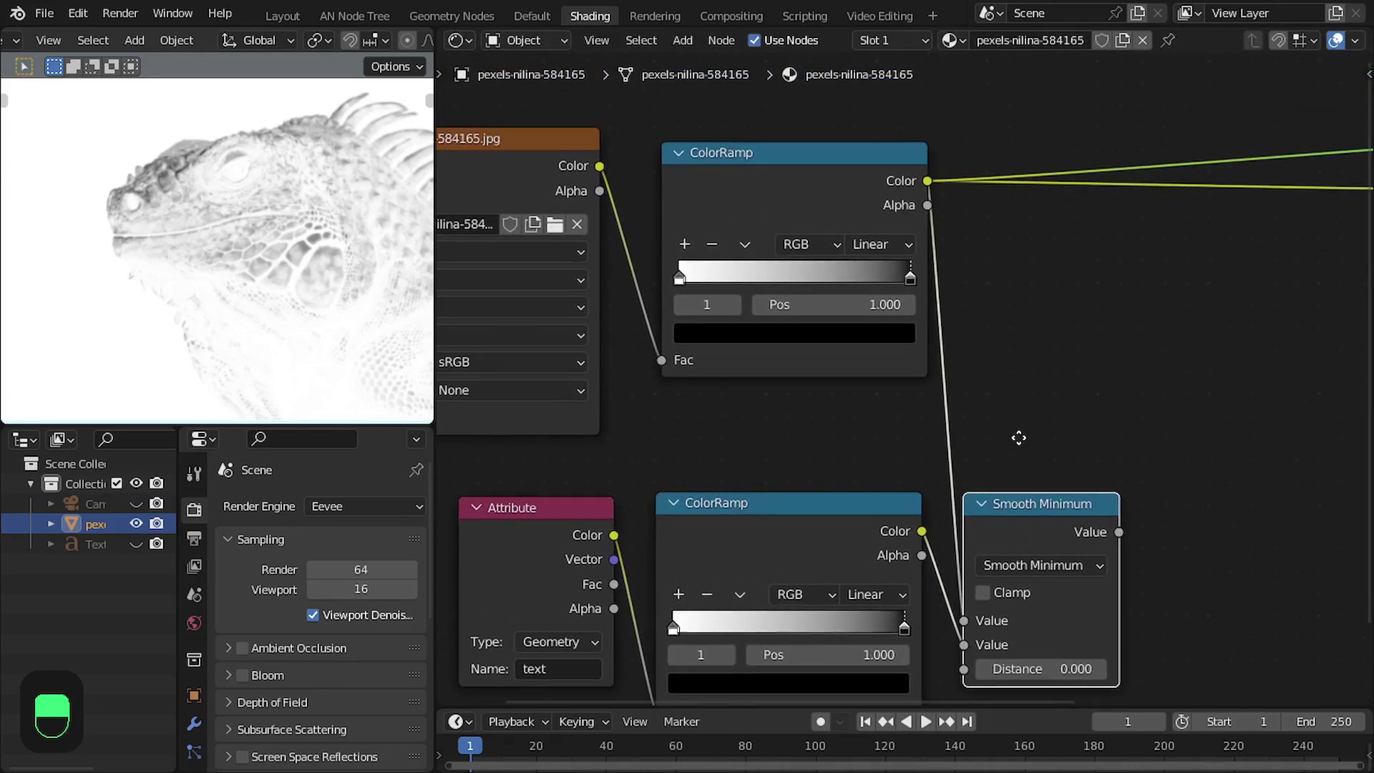
scroll(968, 312, "up", 2)
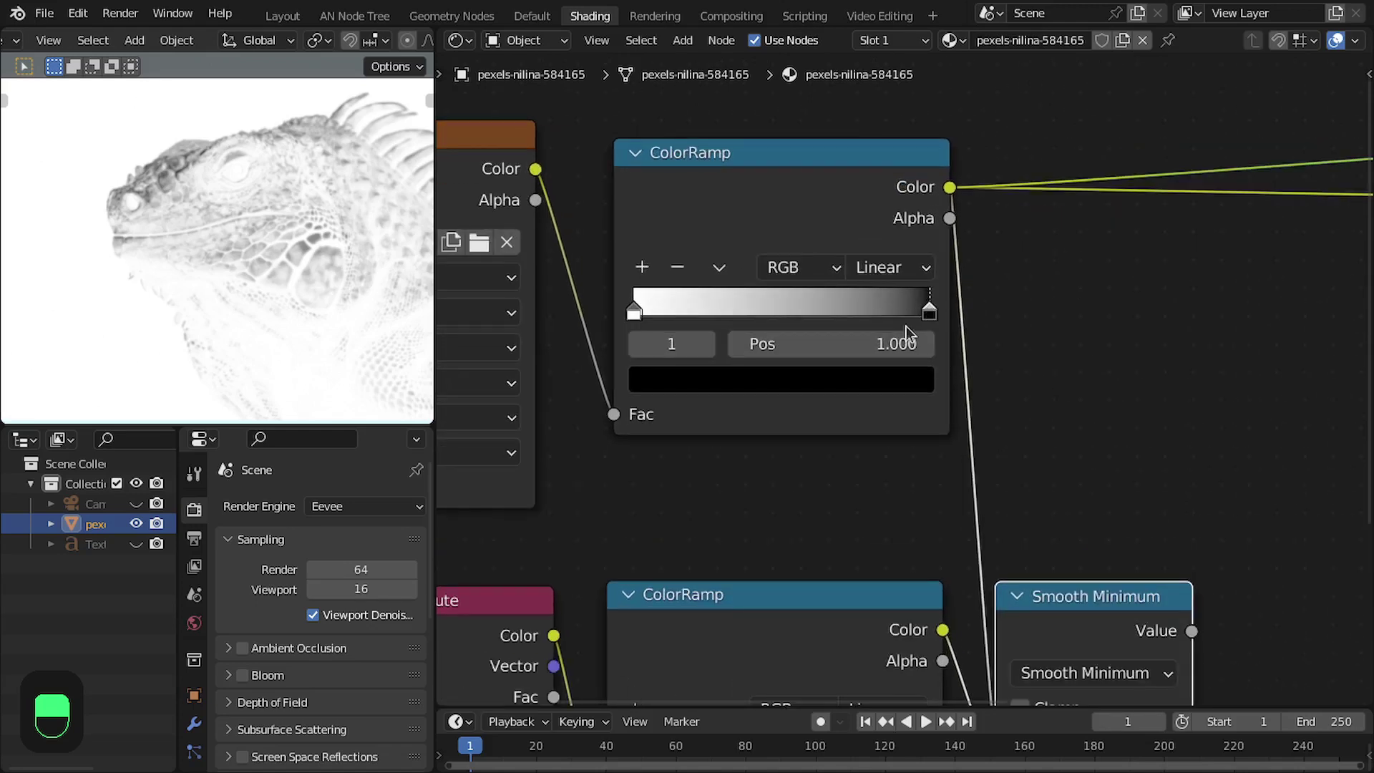
scroll(923, 300, "up", 2)
left_click_drag(935, 282, 877, 286, "shift")
double_click(864, 322)
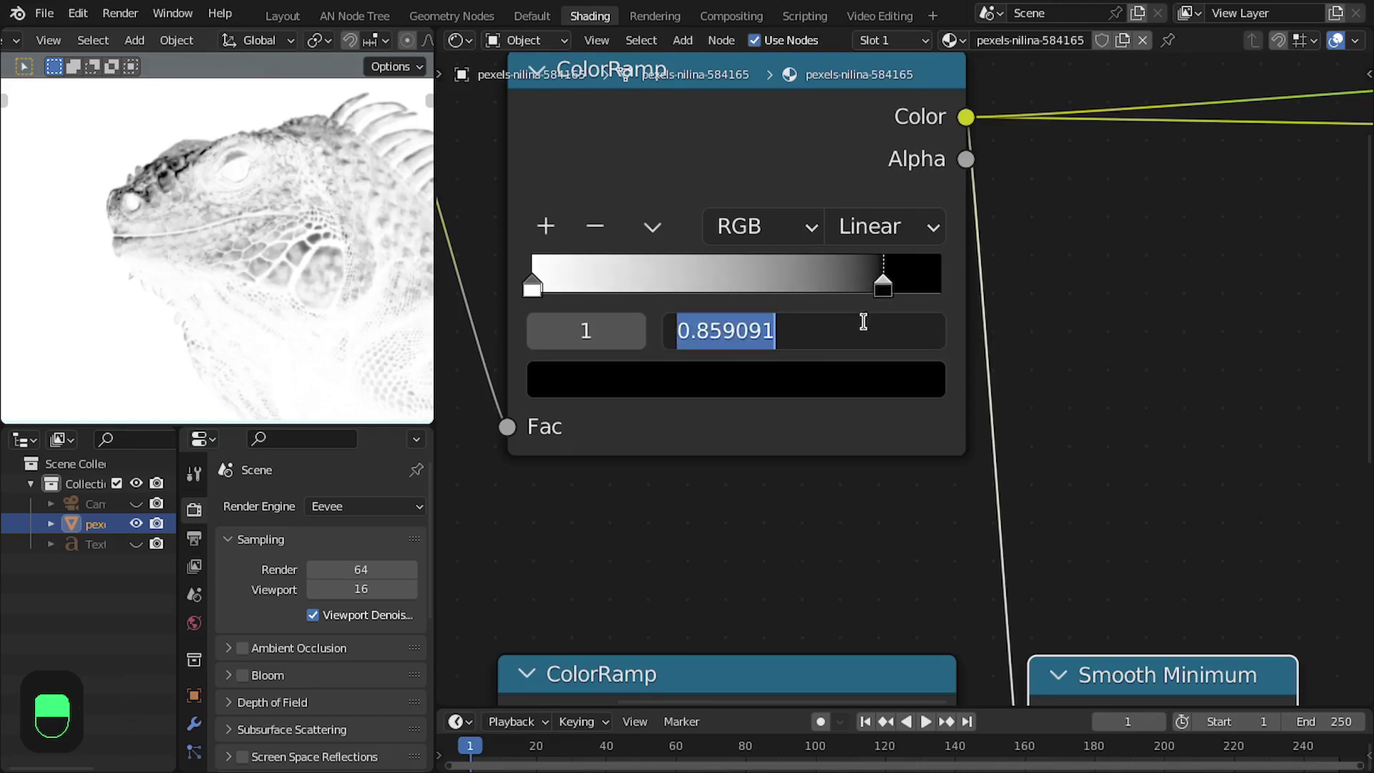
type(".85")
key("Return")
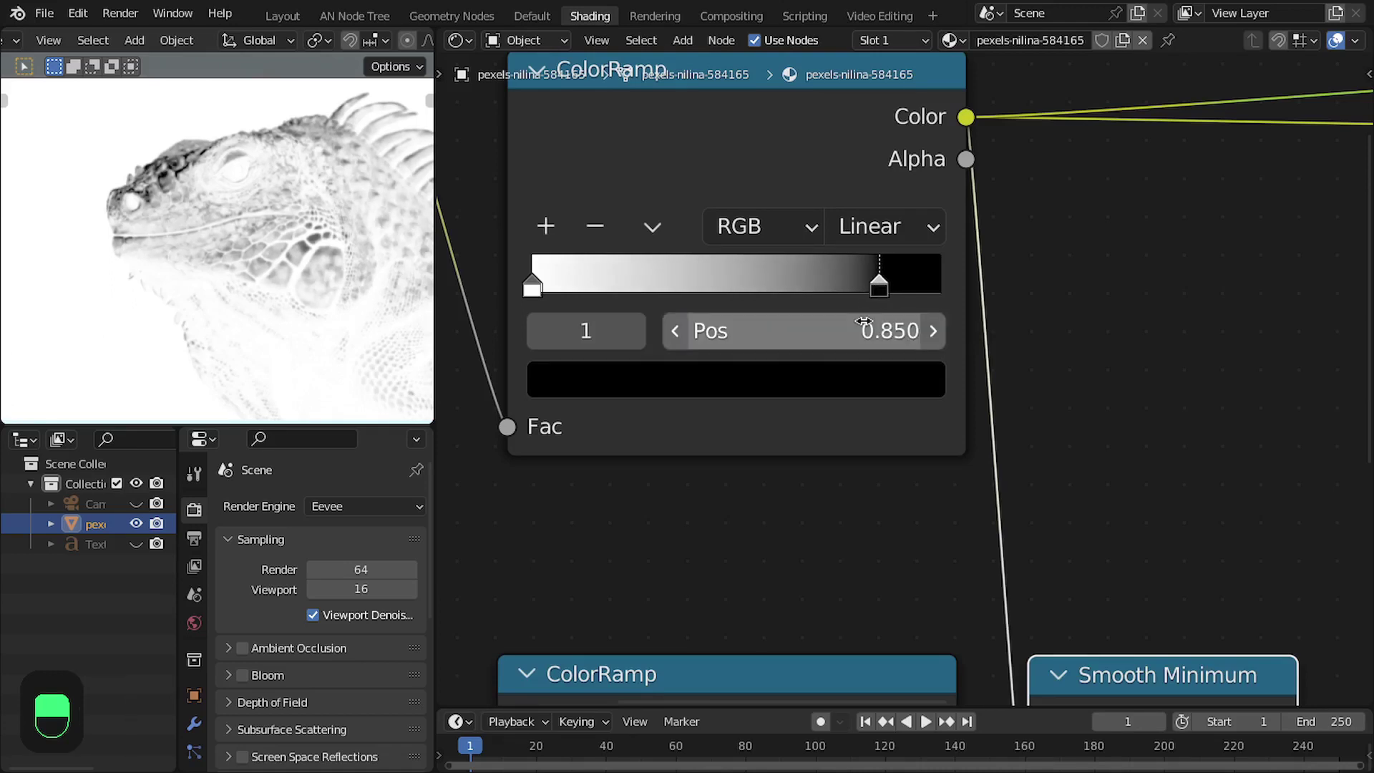
Set the interpolation of the text attribute's ColorRamp to Ease.
scroll(887, 315, "down", 3)
scroll(913, 402, "up", 2)
left_click(898, 432)
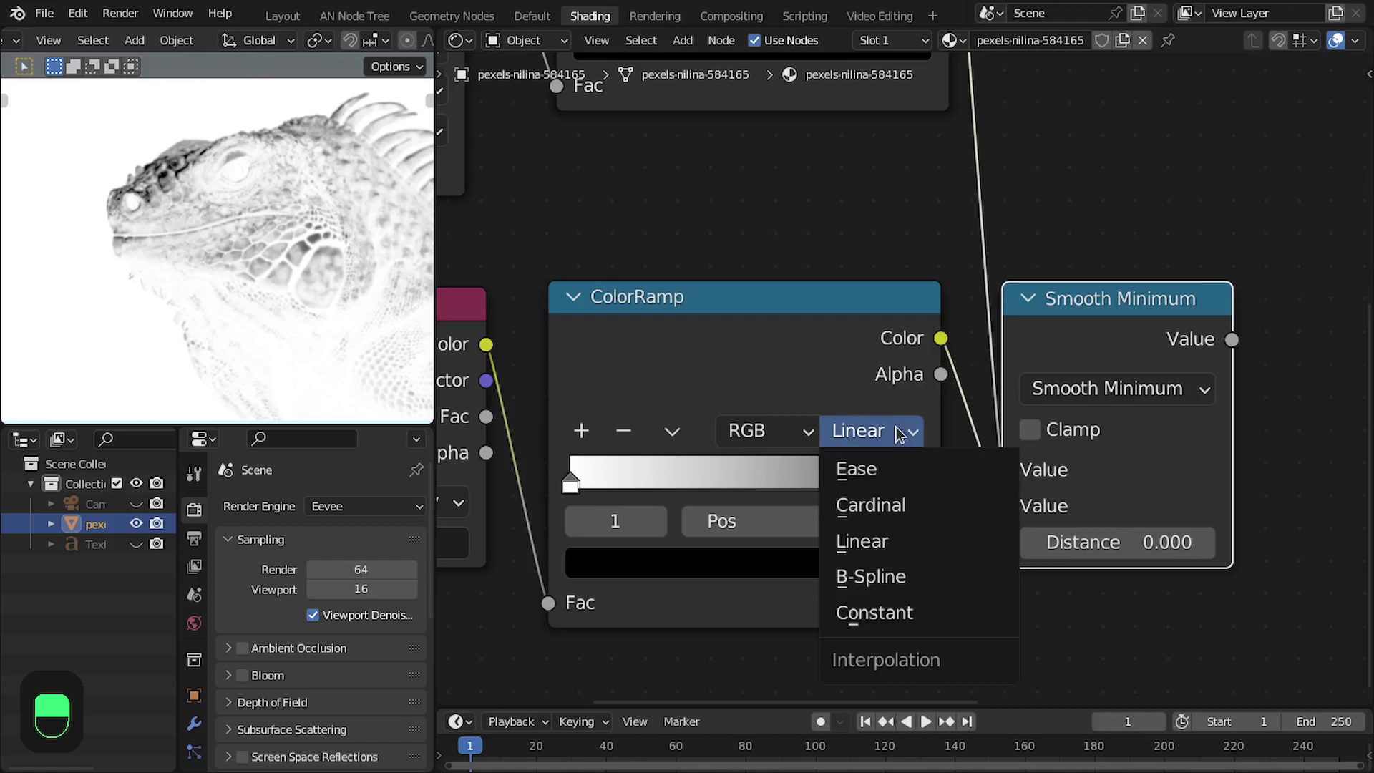
left_click(880, 472)
scroll(911, 423, "down", 2)
scroll(905, 389, "up", 1)
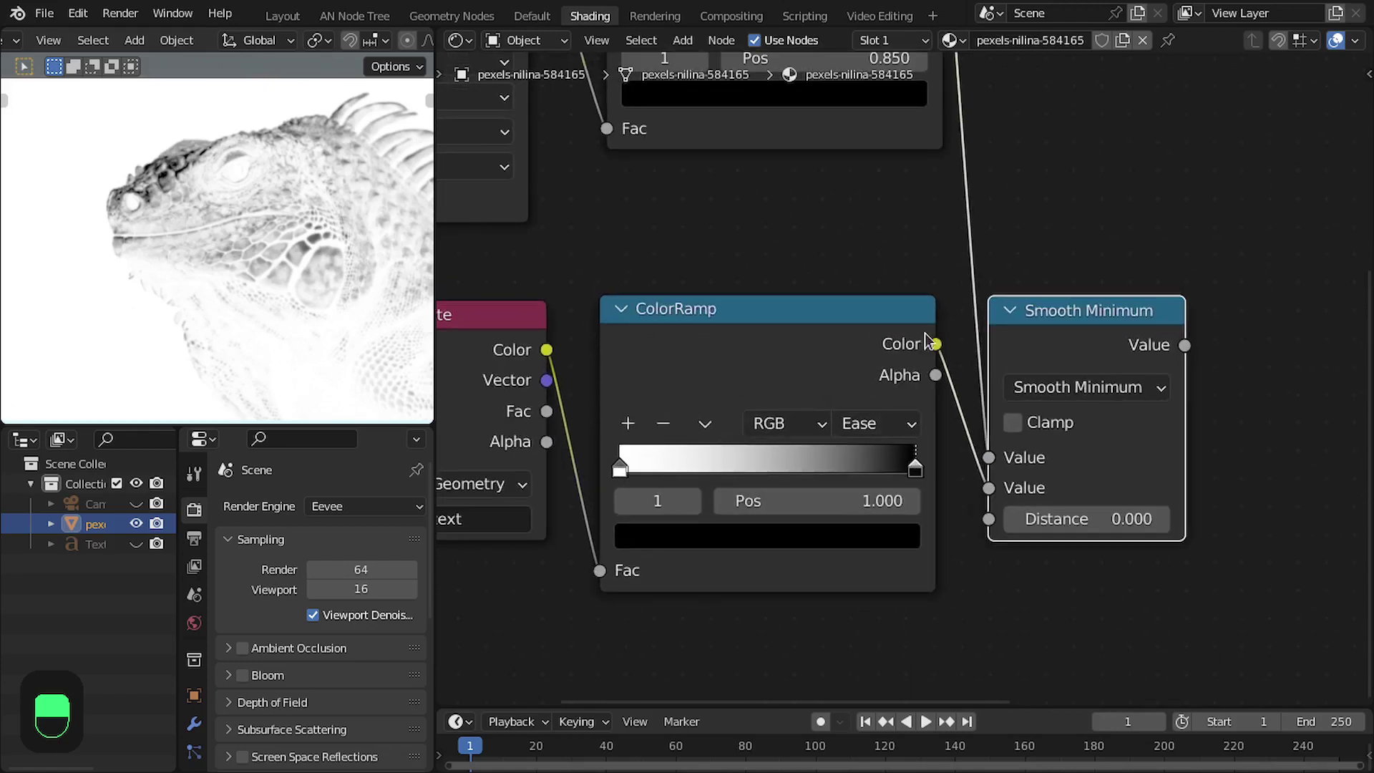
Preview the Smooth Minimum node's combined image and text result.
scroll(900, 396, "down", 1)
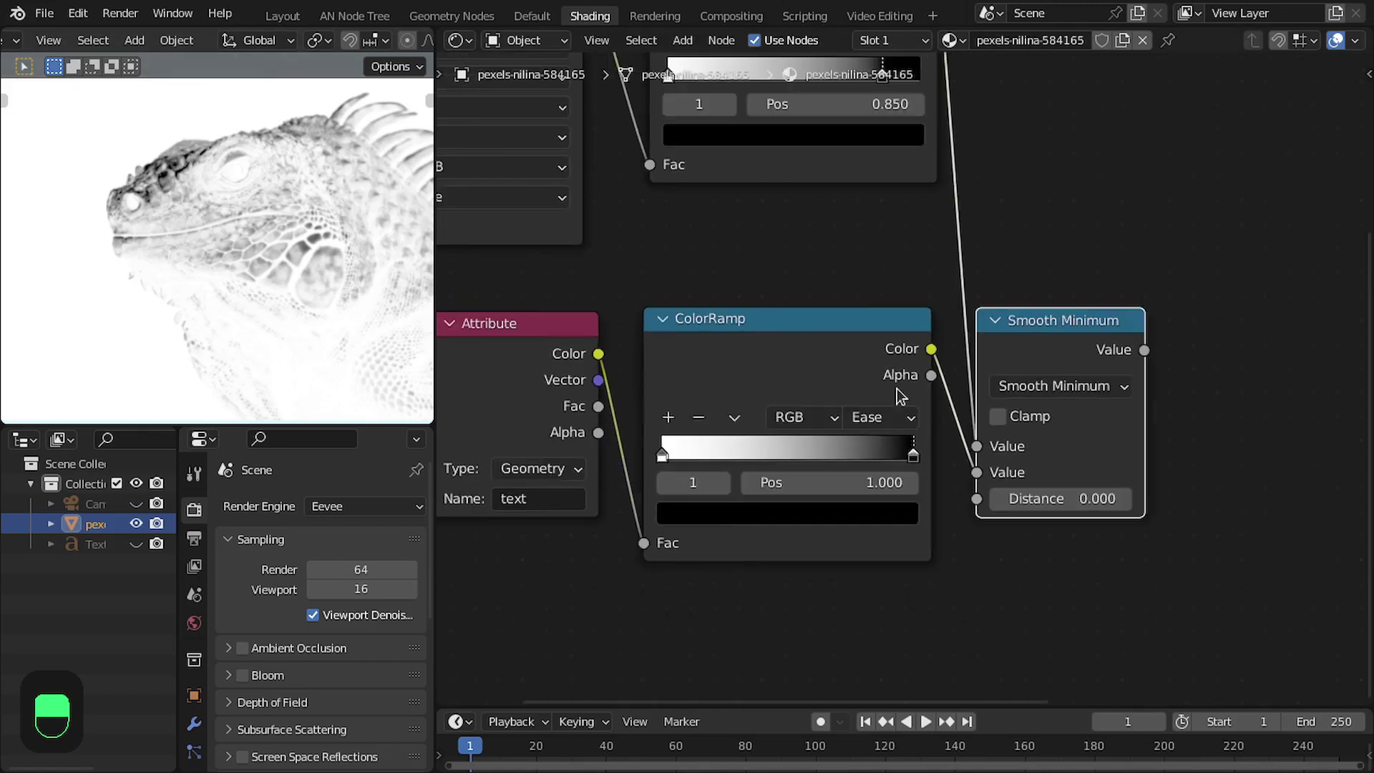
scroll(1063, 318, "down", 1)
middle_click_drag(1069, 303, 950, 350)
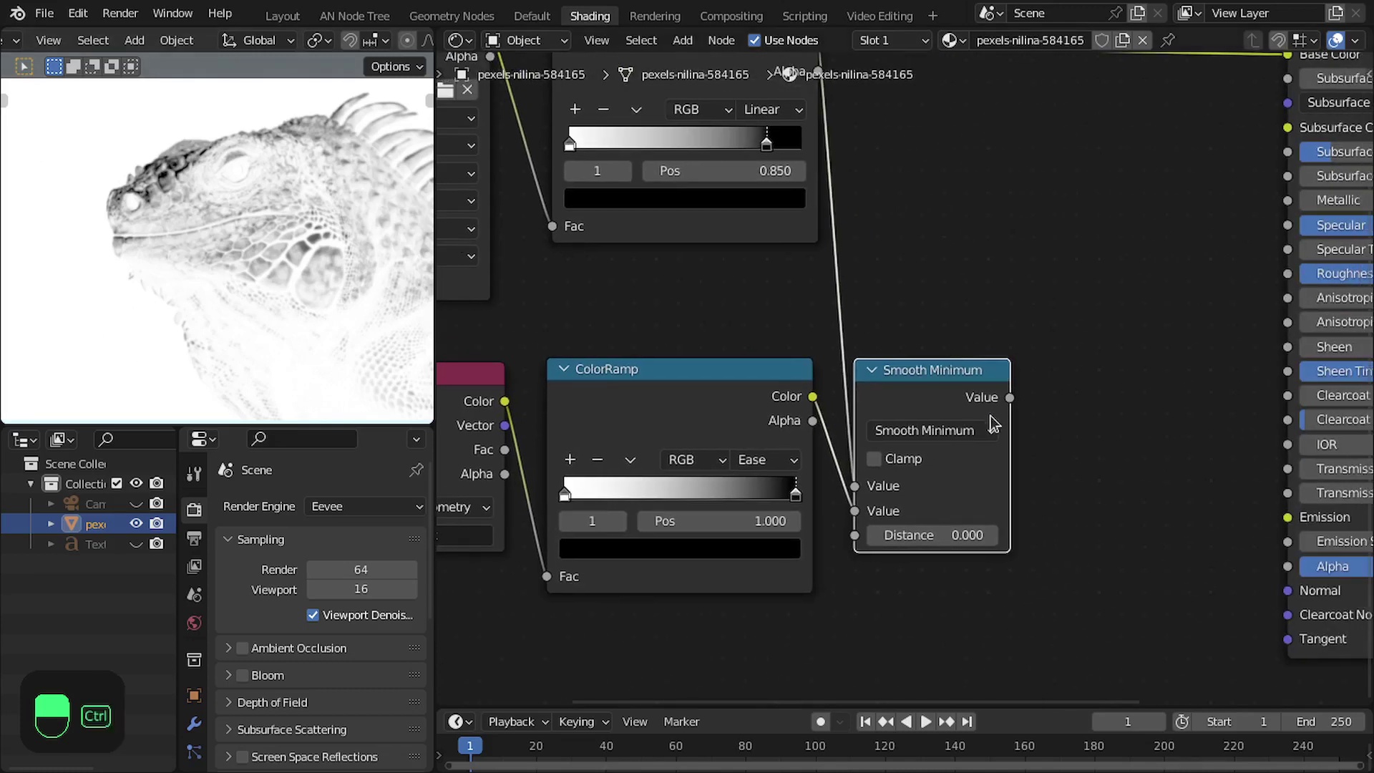
left_click(925, 393, "ctrl+shift")
Try a Distance of 2.76 on the Smooth Minimum node and set it back to 0.
middle_click_drag(991, 503, 1039, 445)
scroll(1039, 445, "up", 2)
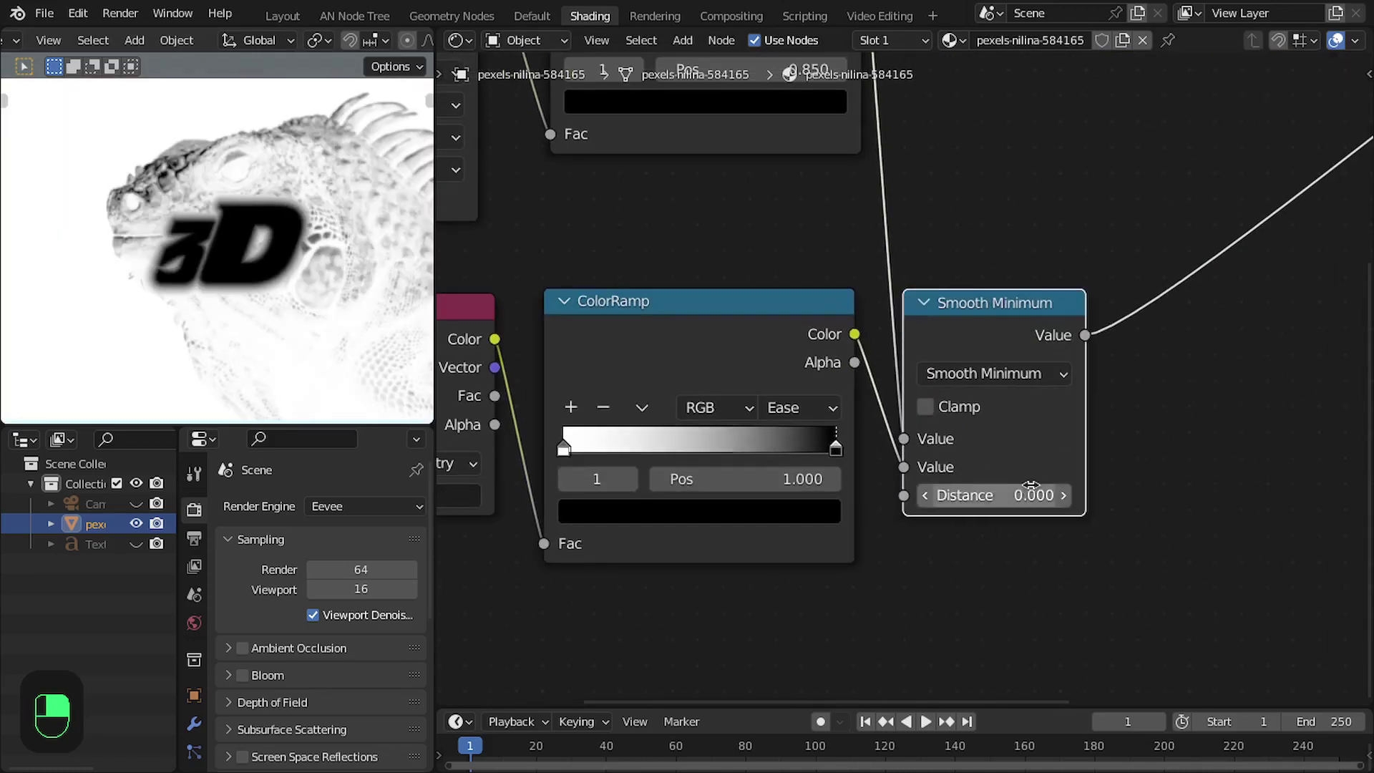
left_click_drag(1030, 495, 1092, 496, "shift")
middle_click_drag(888, 515, 997, 513)
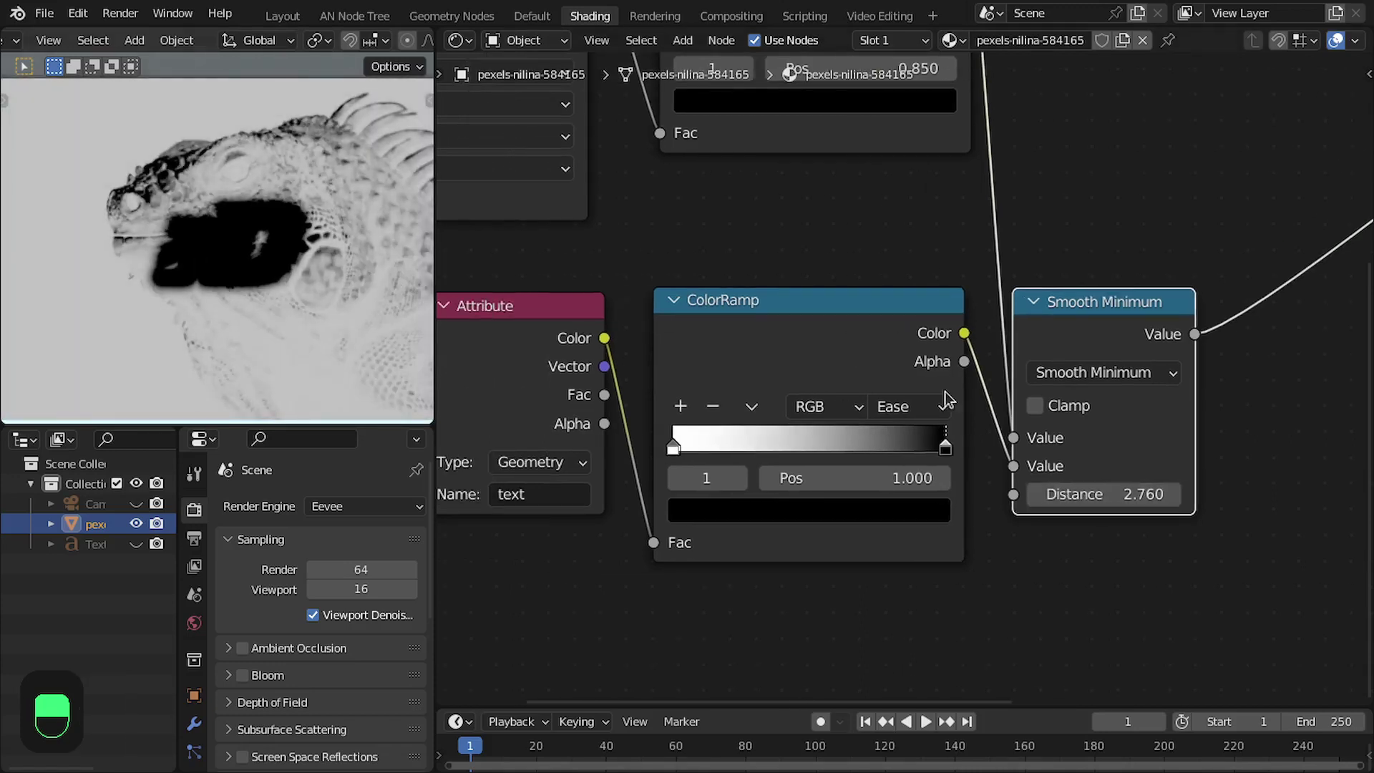
left_click(1100, 495)
type("0")
key("Return")
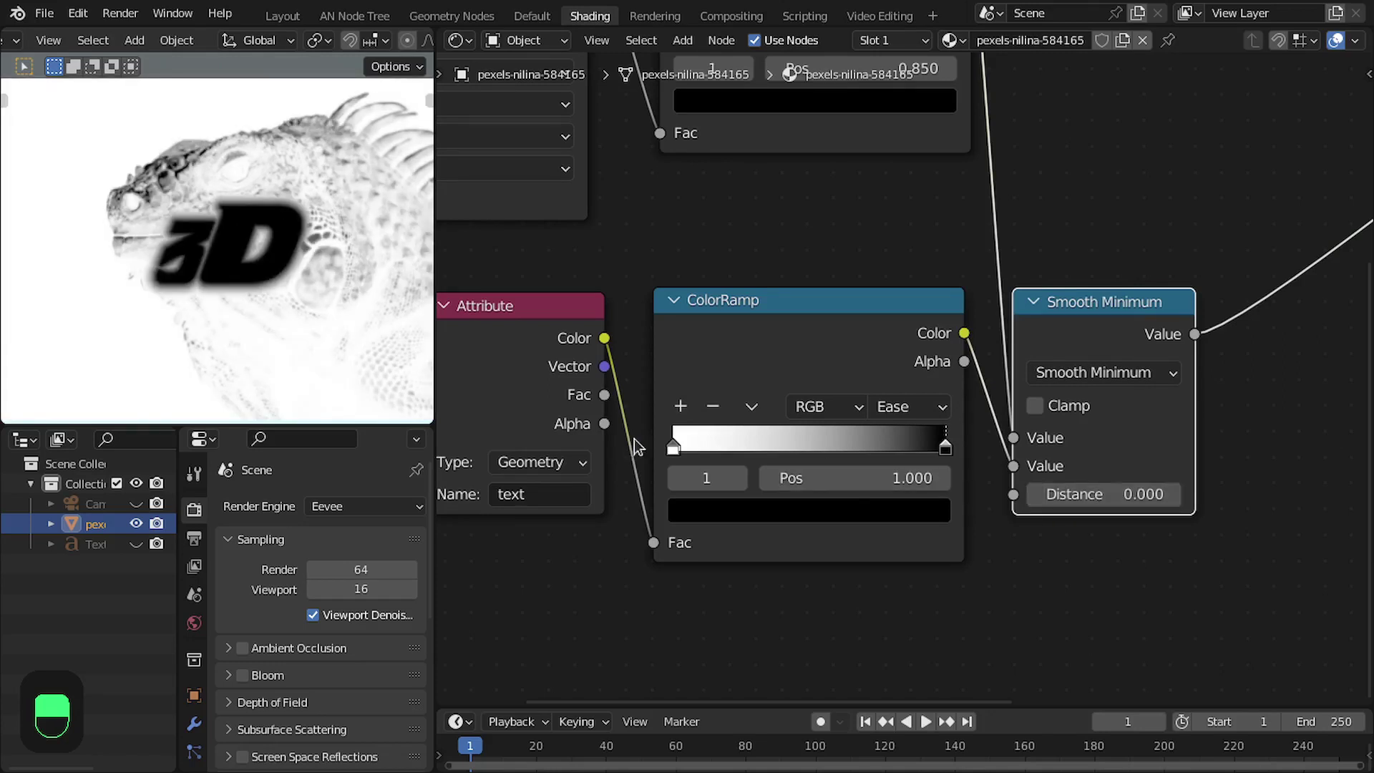
Add a stop to the text attribute's ColorRamp at about position 0.805 and set its colour value to 1.
scroll(764, 433, "up", 4)
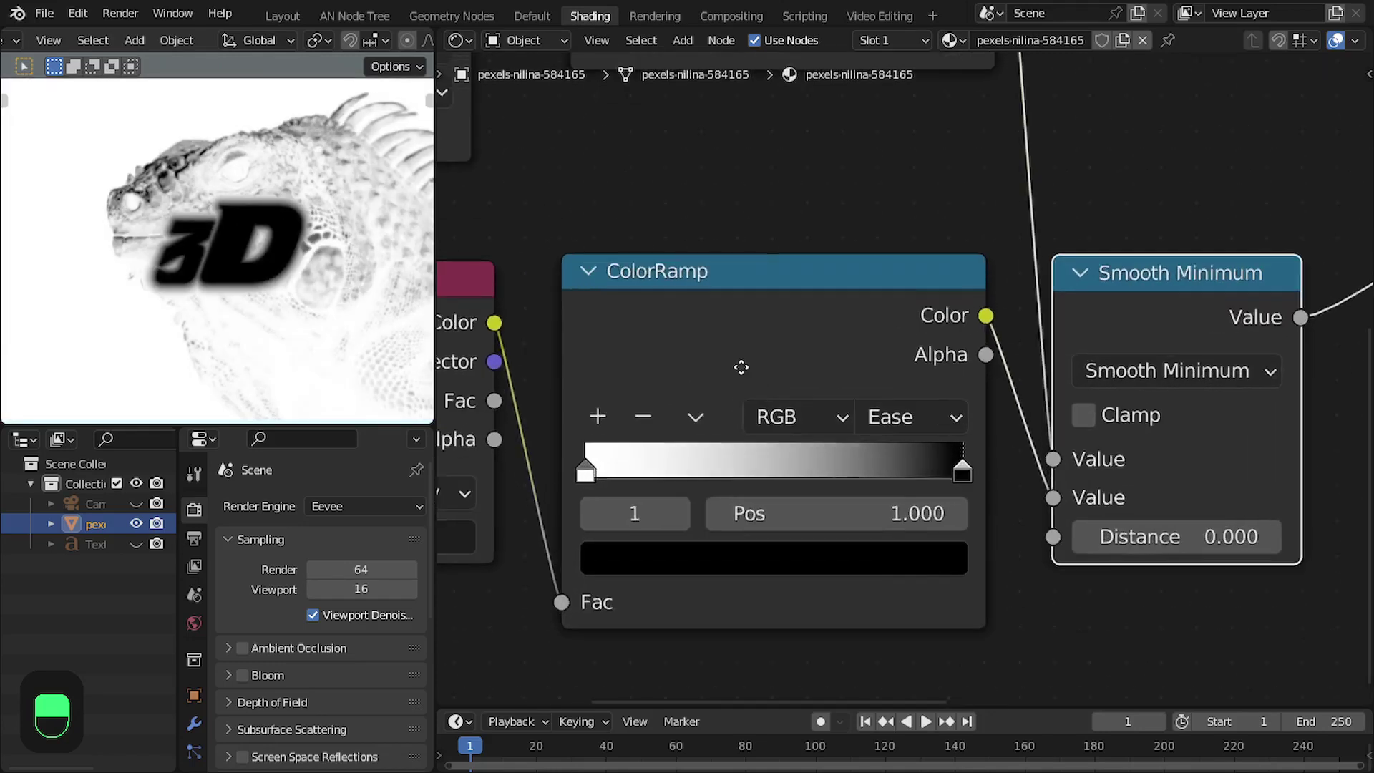
left_click(519, 316)
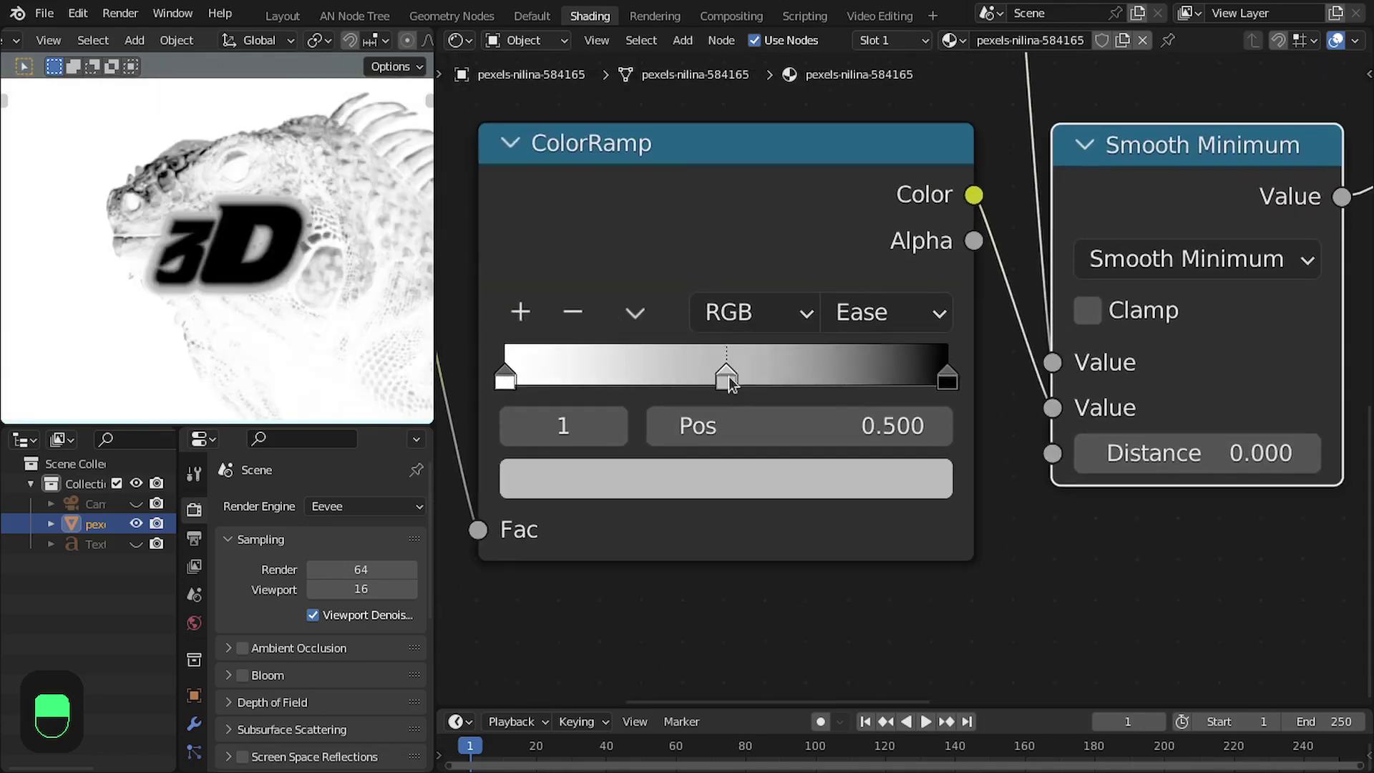
left_click_drag(727, 372, 870, 372)
left_click(868, 475)
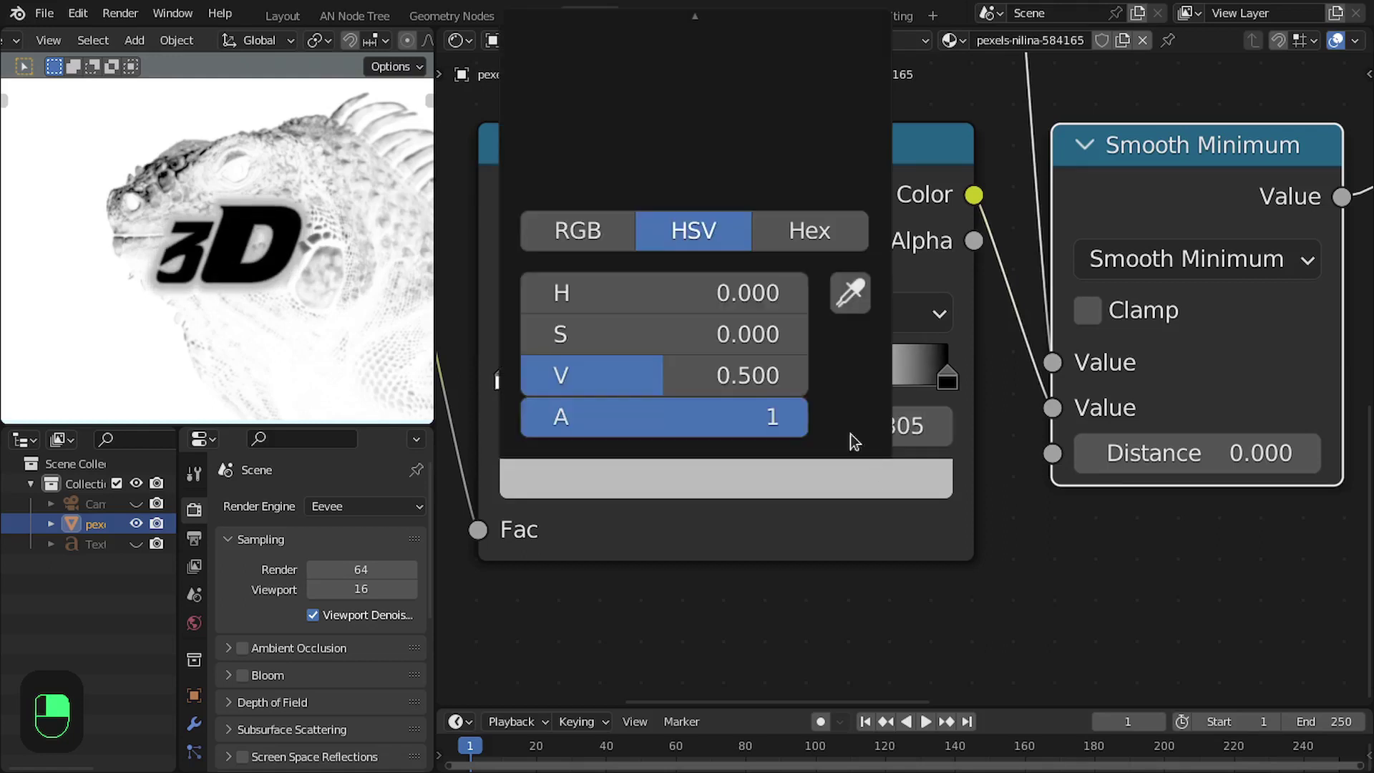
left_click_drag(664, 375, 851, 411)
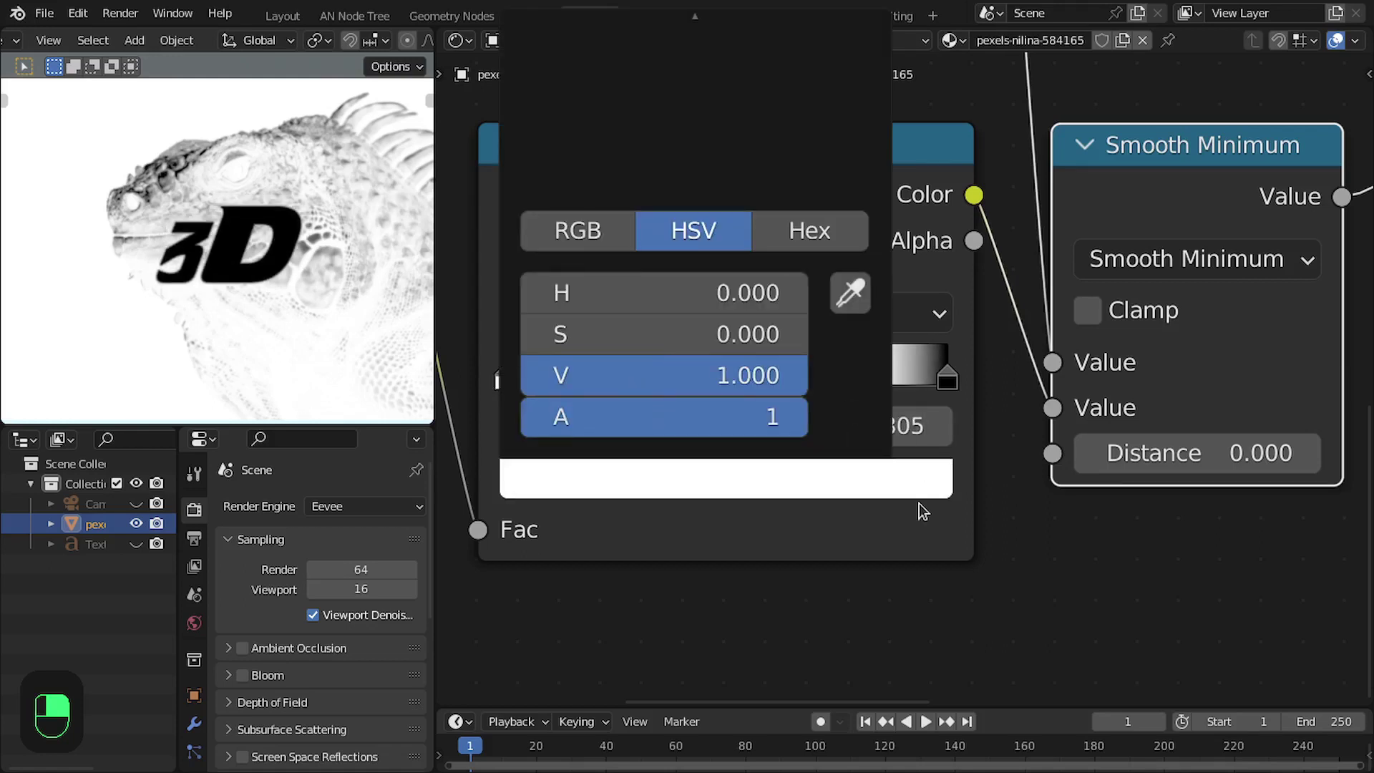
Set the colour value of the first stop in the text attribute's ColorRamp to 0.8.
scroll(920, 507, "down", 2)
middle_click_drag(905, 501, 963, 481)
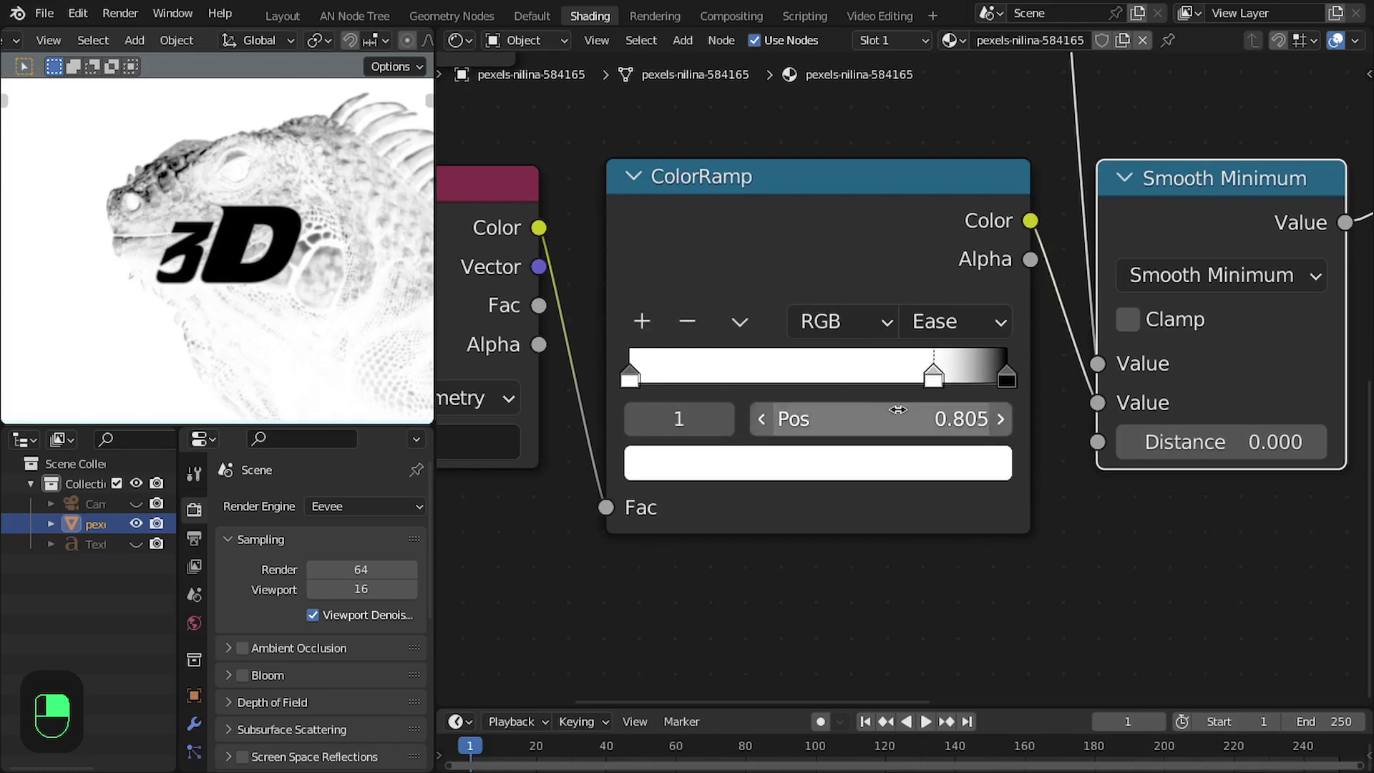
left_click(630, 370)
left_click(900, 465)
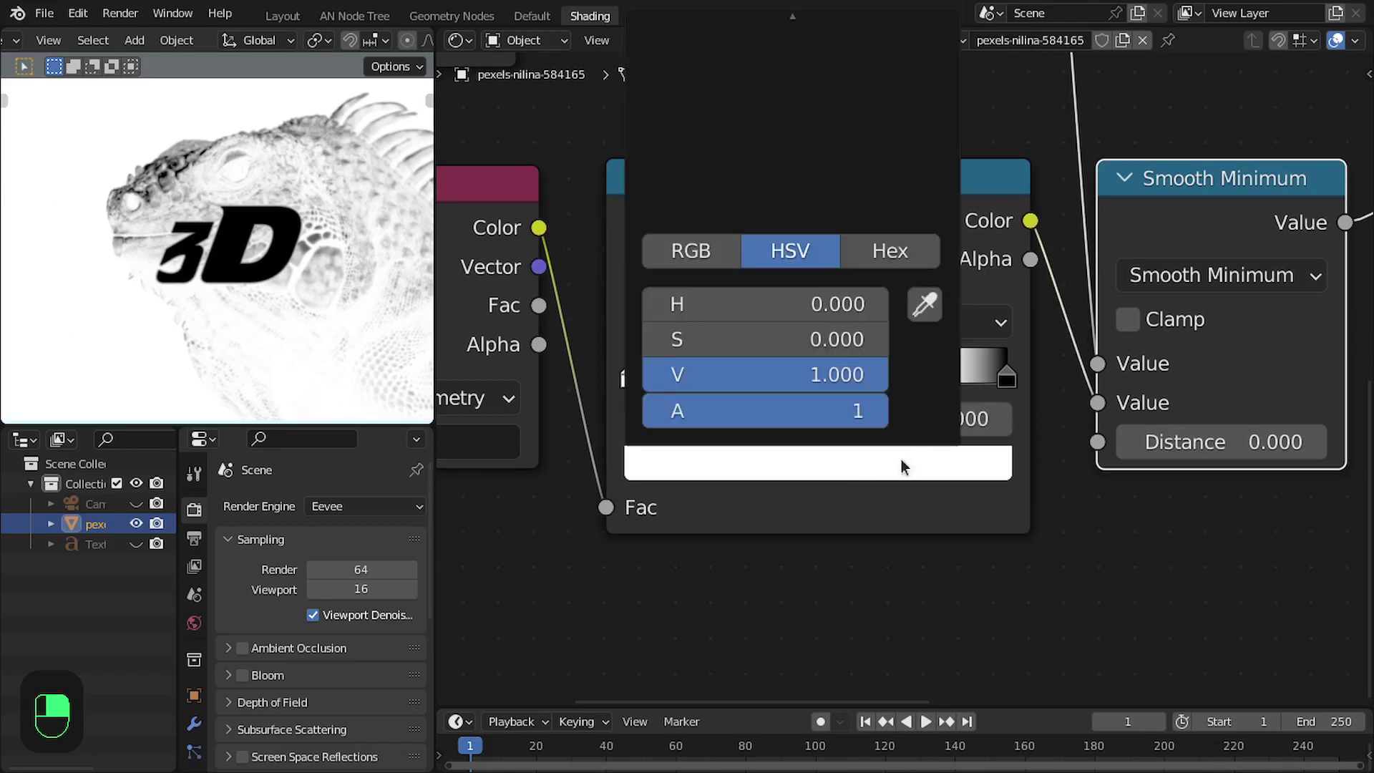
left_click(847, 383)
type(".8")
key("Return")
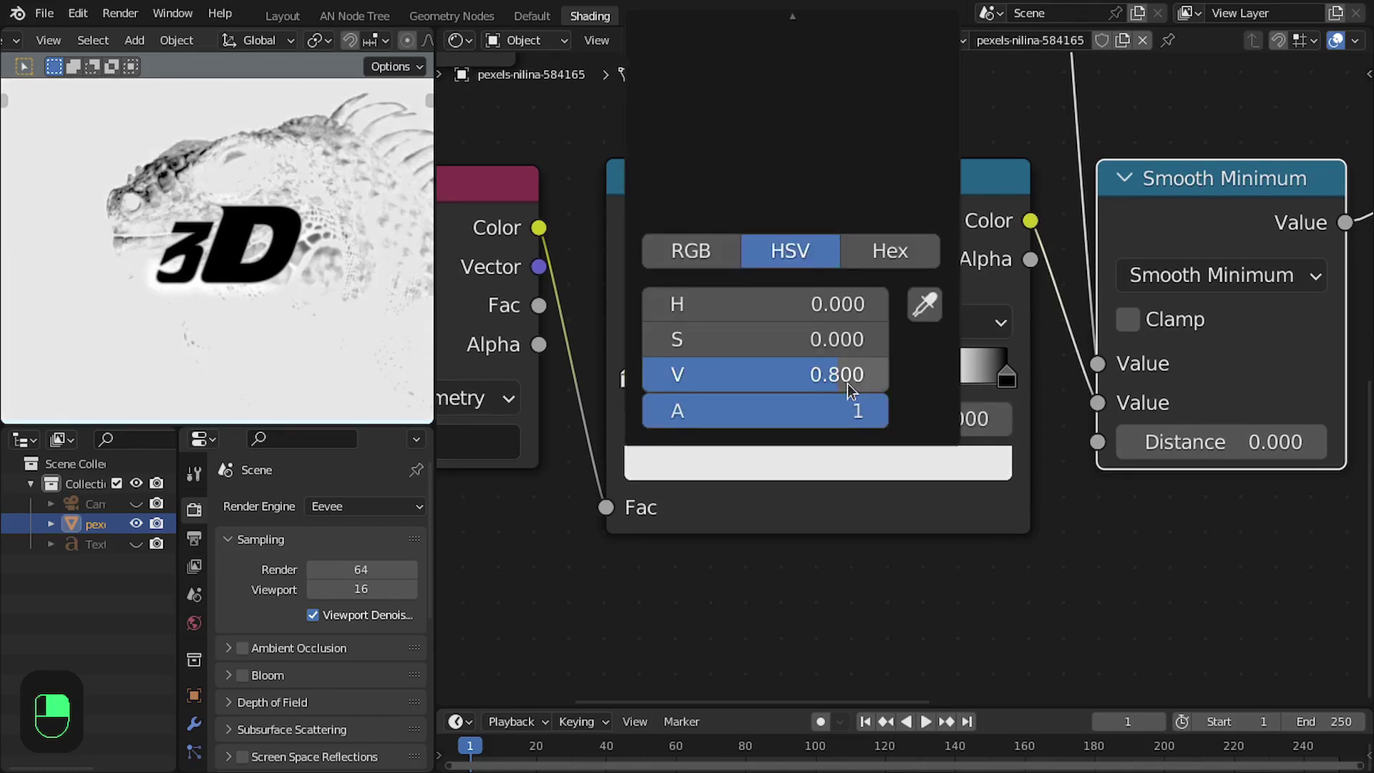
Try a Distance of 5.09 on the Smooth Minimum node and reset it to 0.
scroll(1282, 443, "down", 4)
middle_click_drag(1175, 388, 990, 435)
scroll(992, 436, "up", 2)
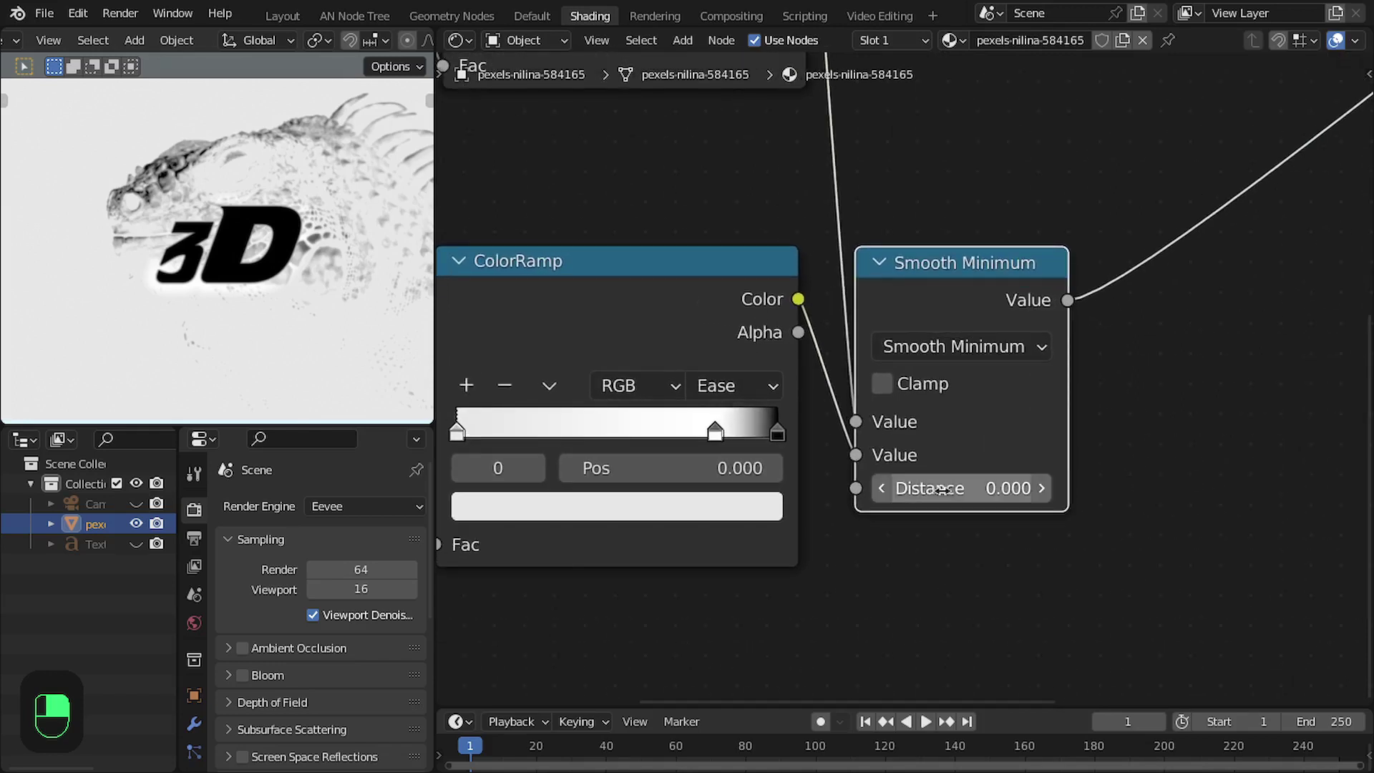
left_click_drag(950, 488, 1158, 488, "shift")
left_click_drag(1009, 488, 1041, 488, "shift")
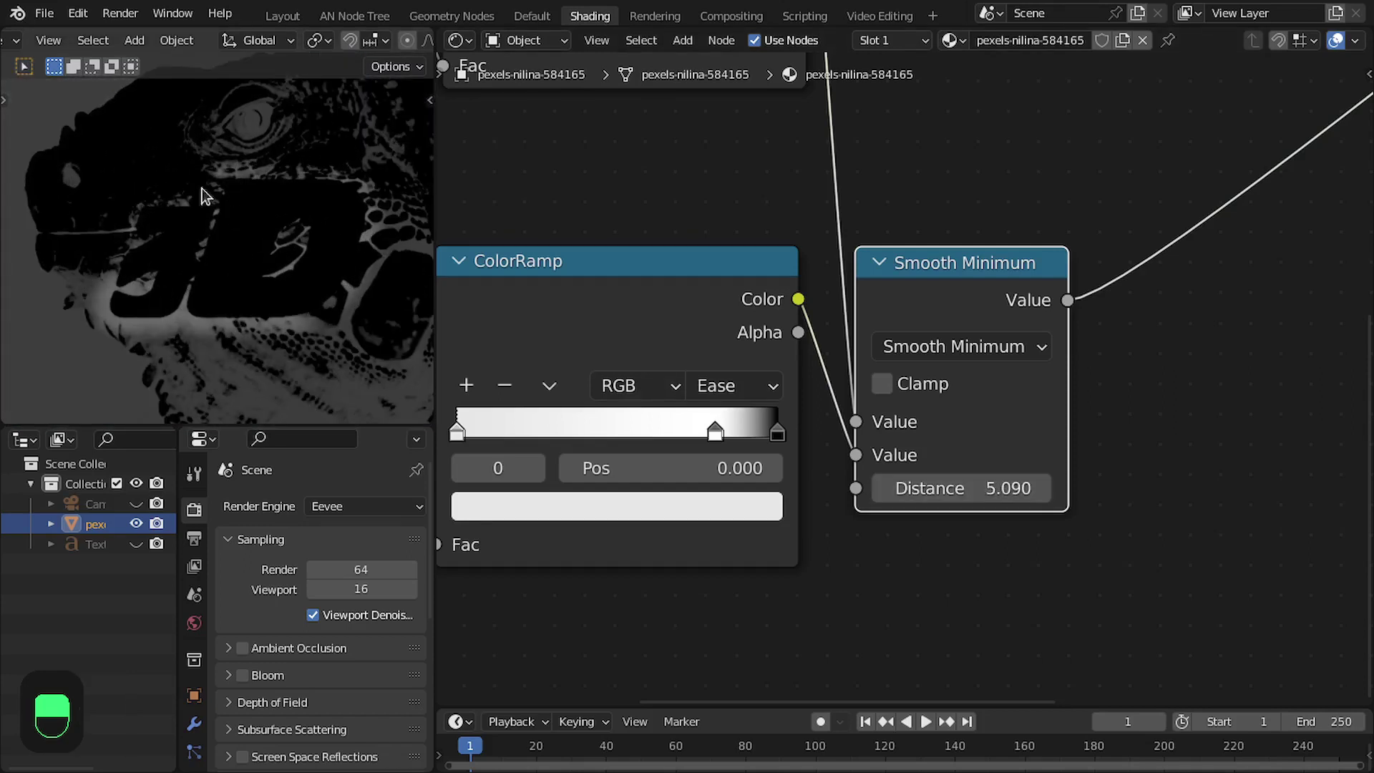
mouse_move(1023, 488)
left_mouse_down("shift")
mouse_move(1049, 488)
mouse_move(1013, 488)
left_mouse_up("shift")
left_click(949, 491)
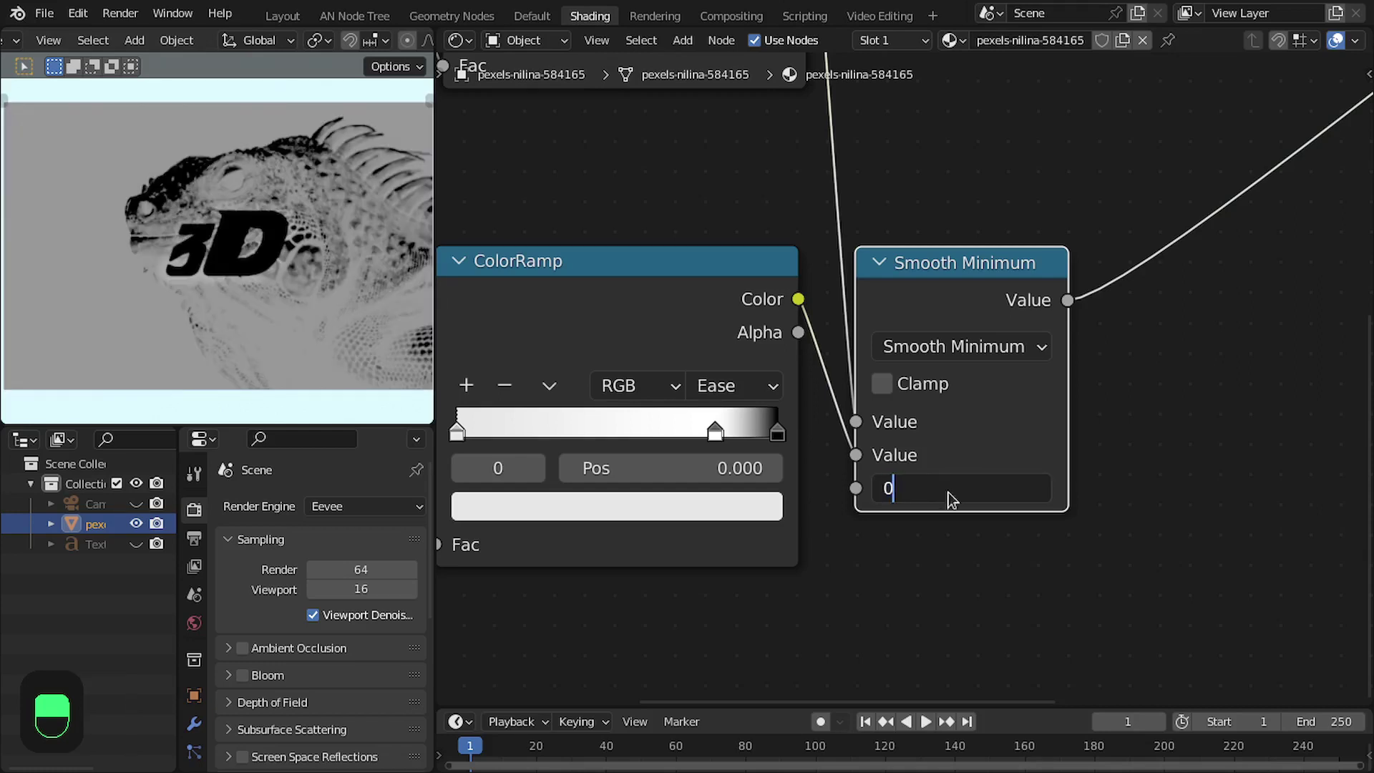
type("0")
key("Return")
Examine how the glow blends with the iguana image and inspect the edges of the 3D text up close.
scroll(952, 429, "down", 3)
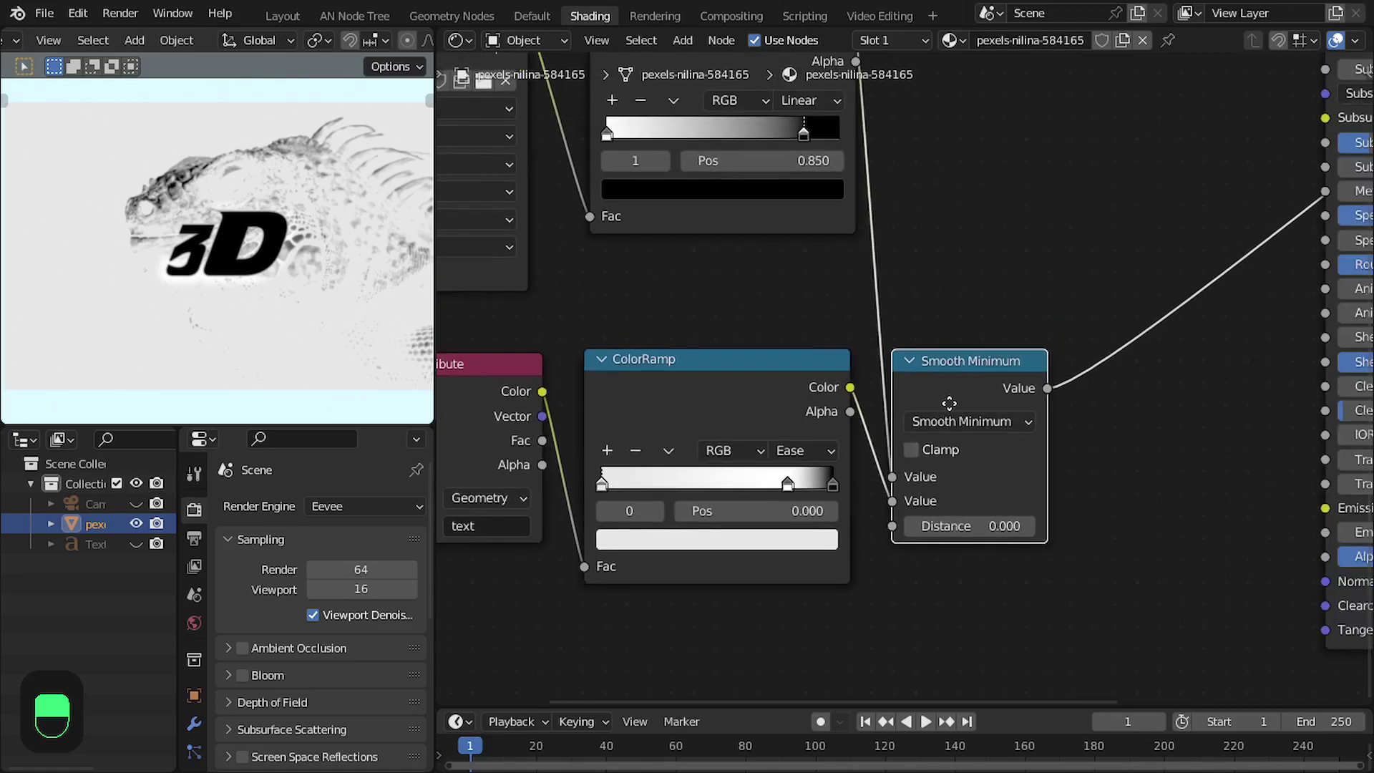
middle_click_drag(949, 403, 929, 455)
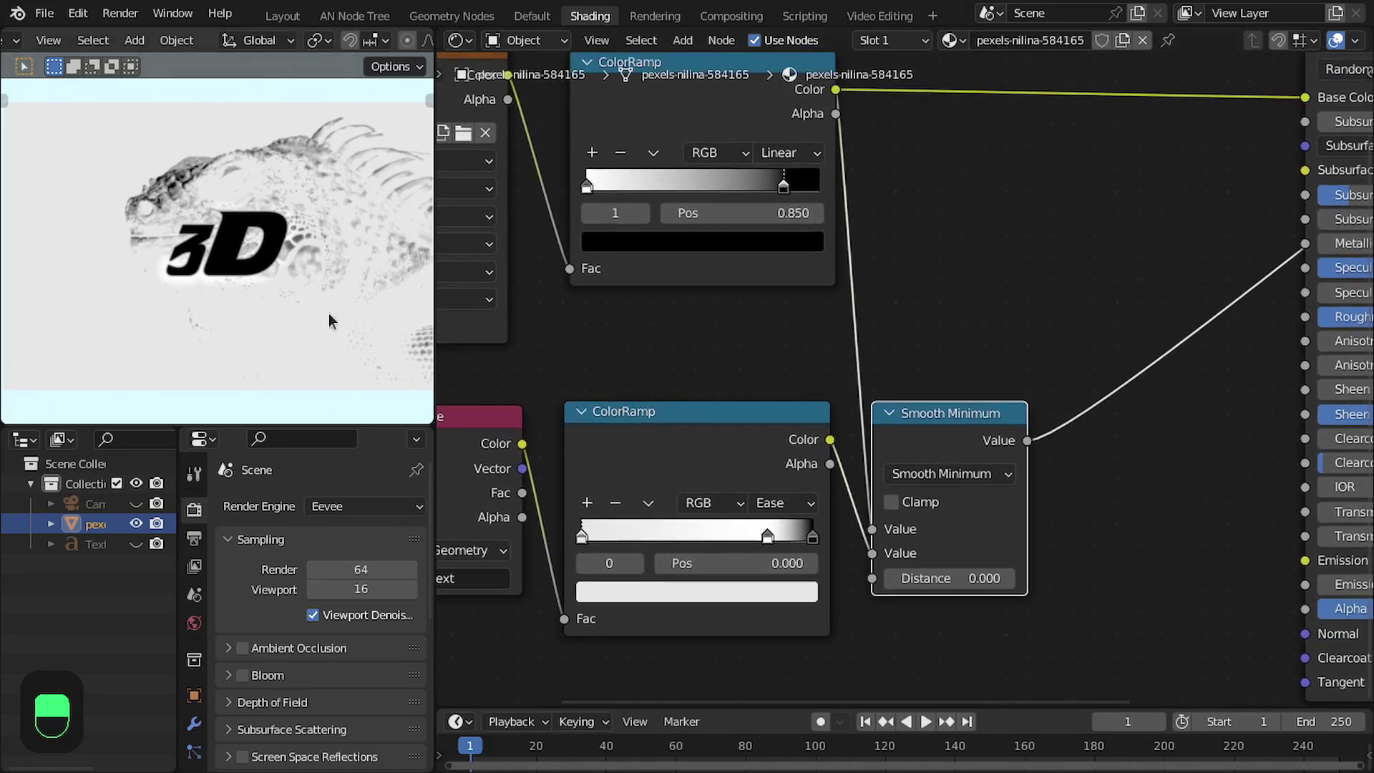
scroll(367, 237, "up", 1)
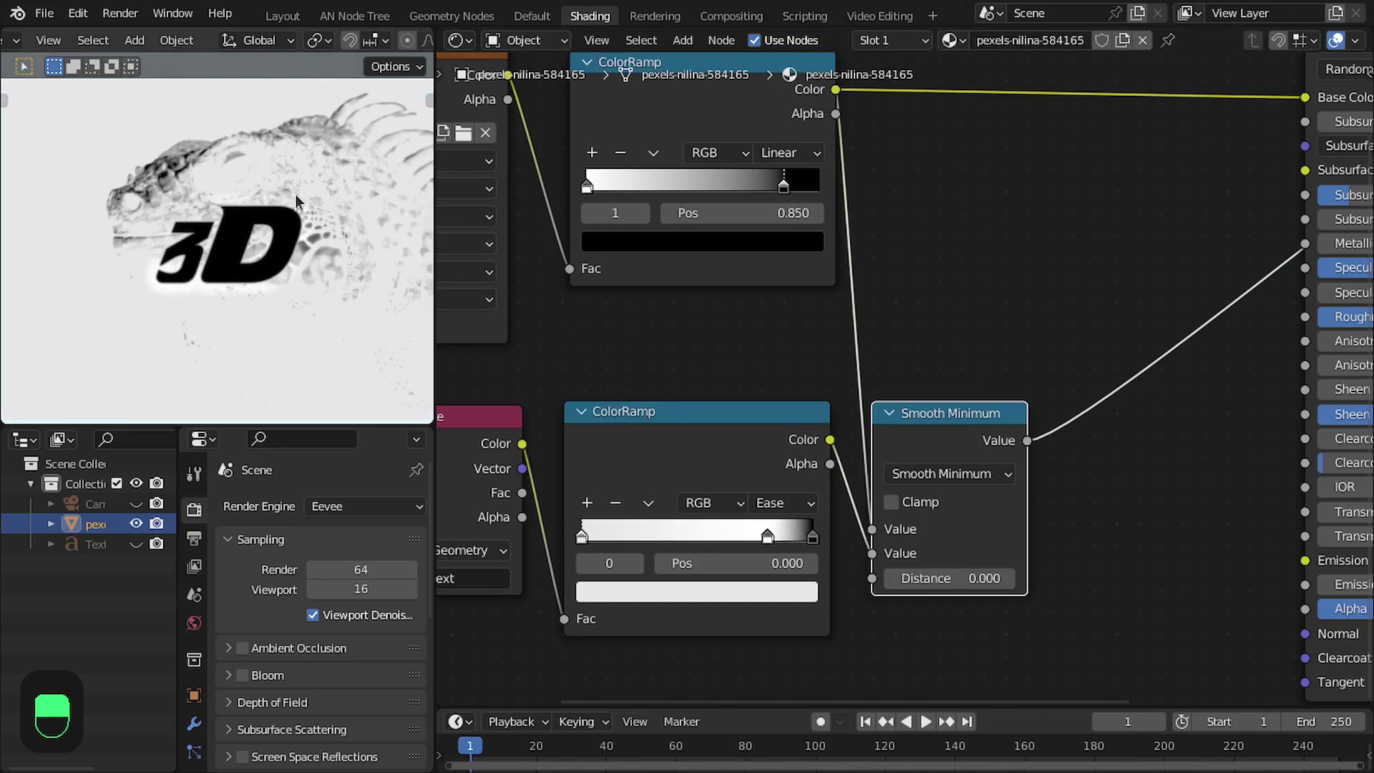
scroll(296, 201, "down", 1)
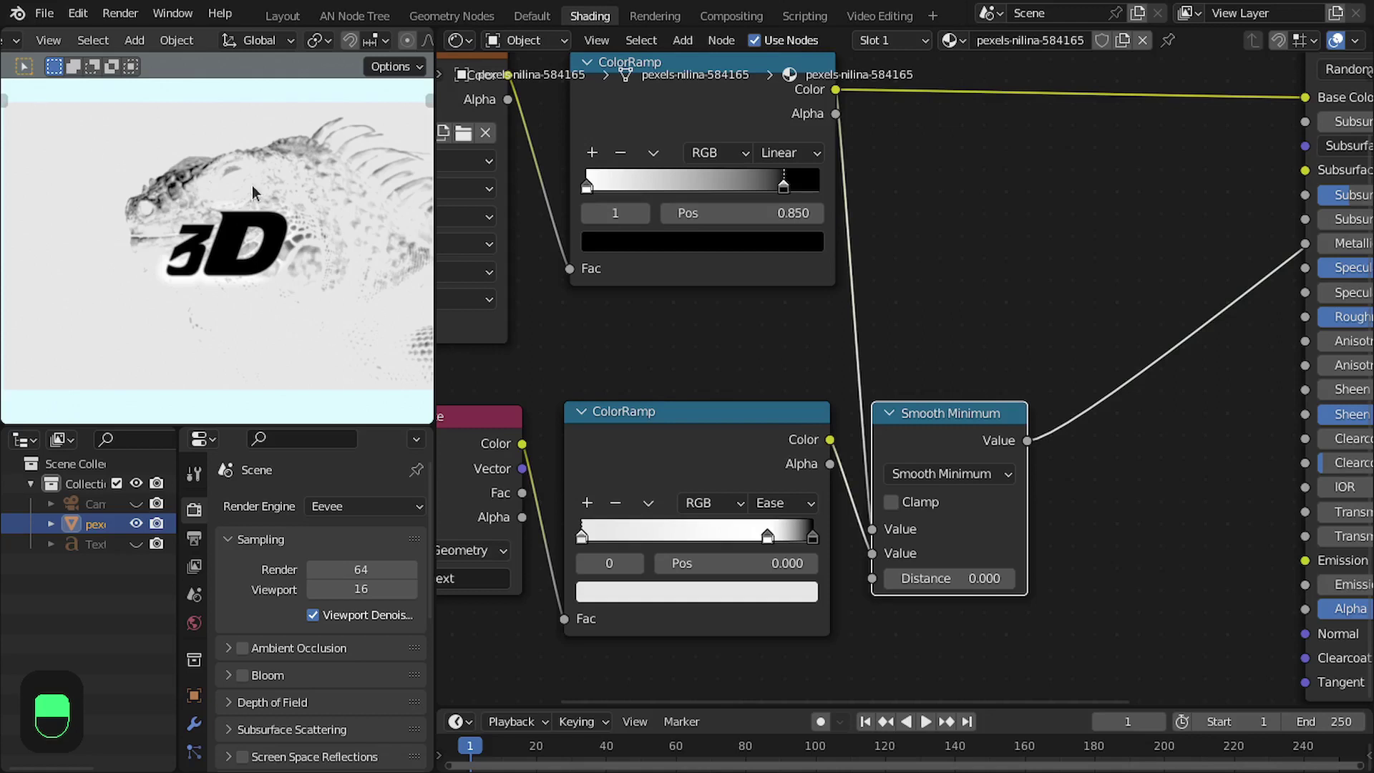
scroll(379, 295, "up", 1)
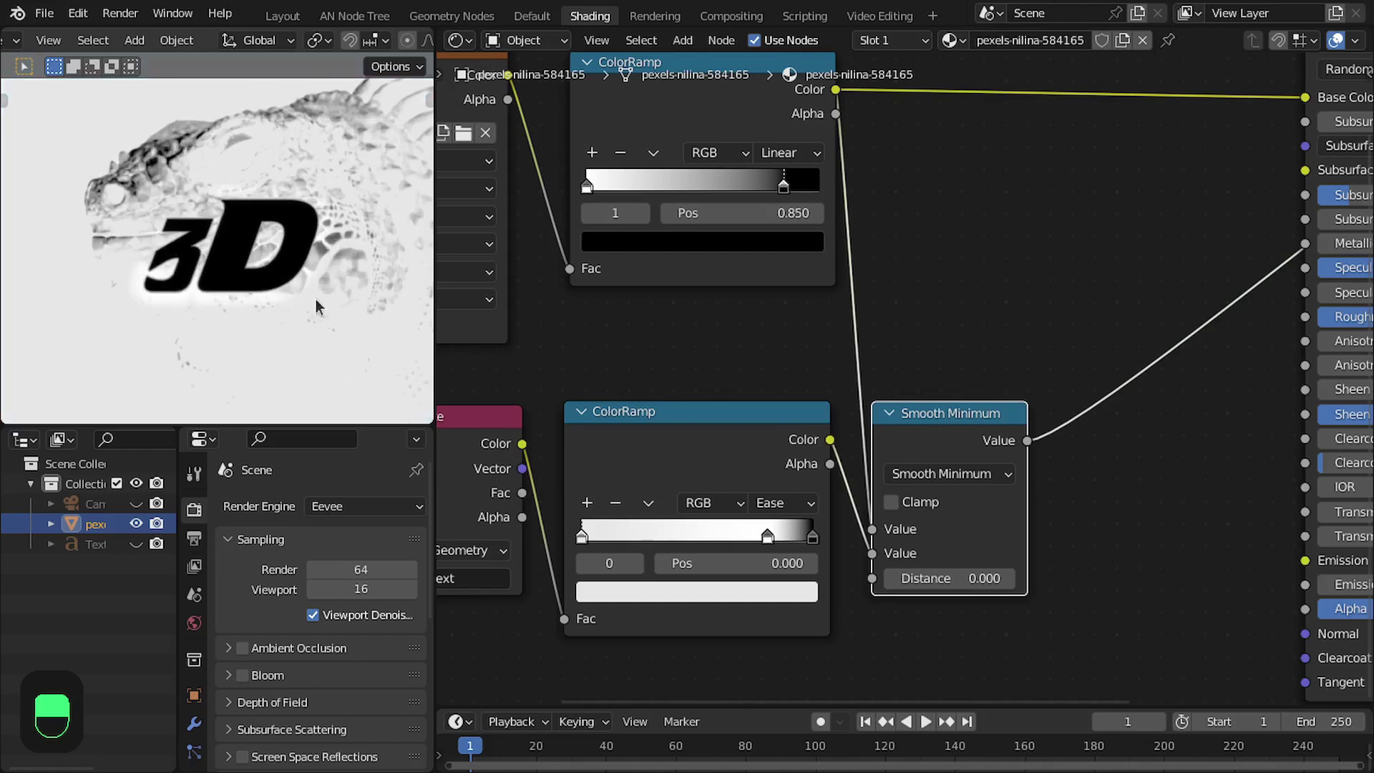
middle_click_drag(845, 422, 963, 402)
scroll(974, 409, "up", 2)
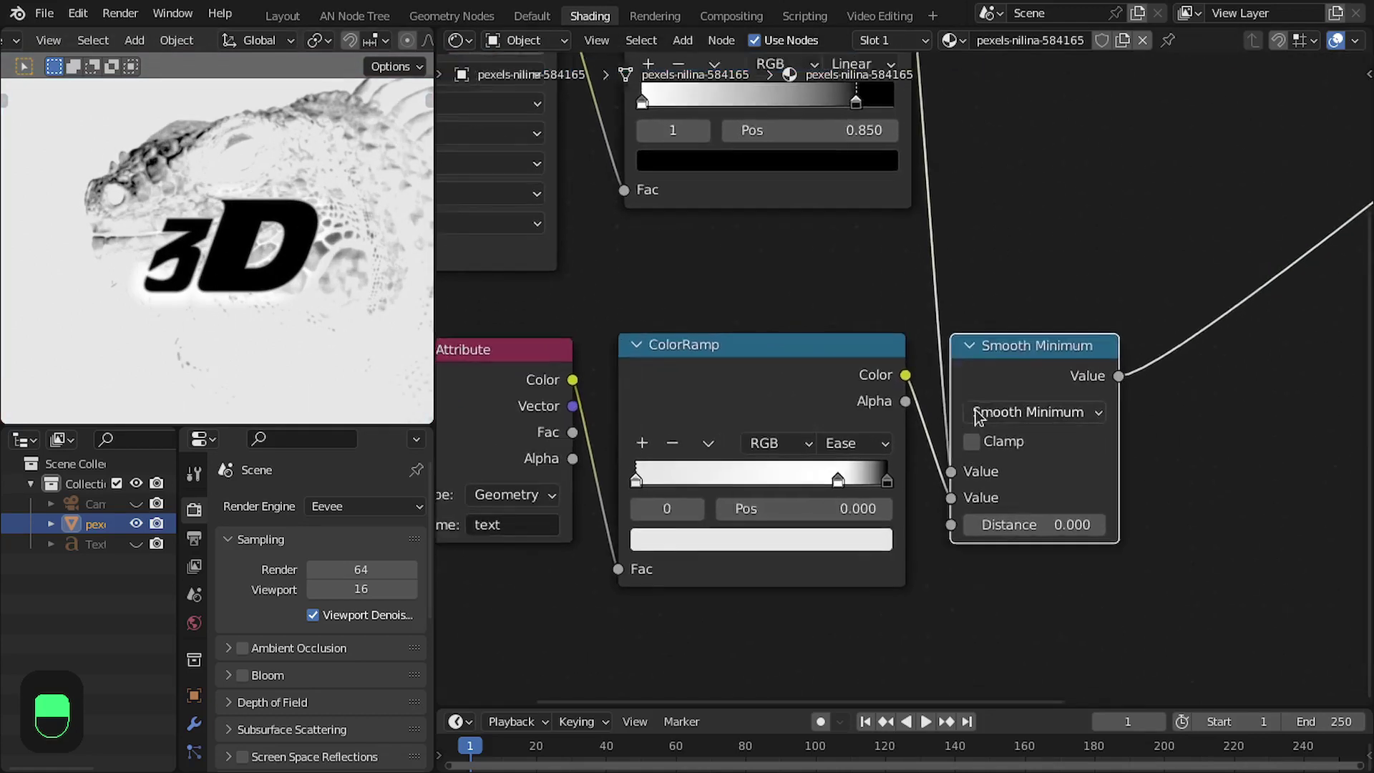
middle_click_drag(833, 403, 889, 383)
scroll(893, 478, "up", 2)
scroll(315, 247, "up", 5)
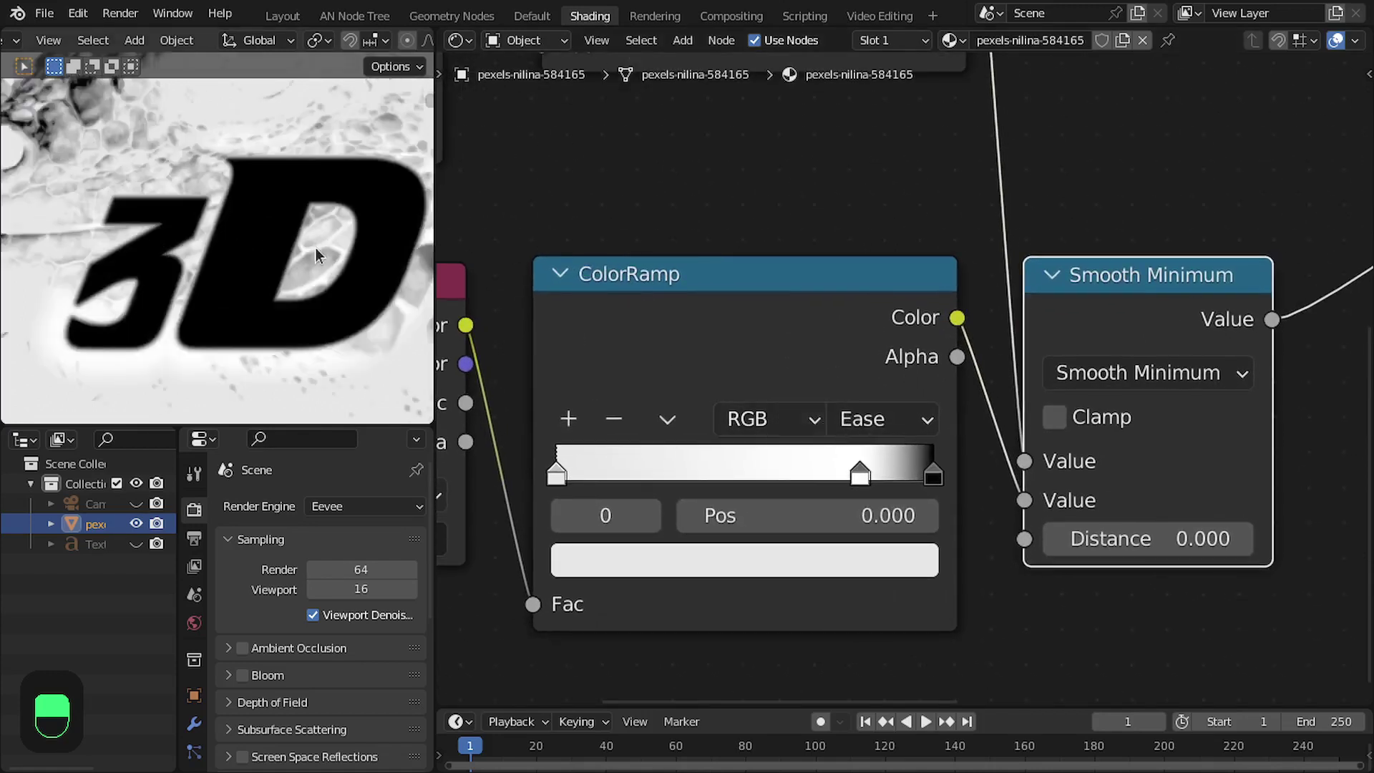
middle_click_drag(166, 296, 365, 296, "shift")
scroll(230, 294, "up", 5)
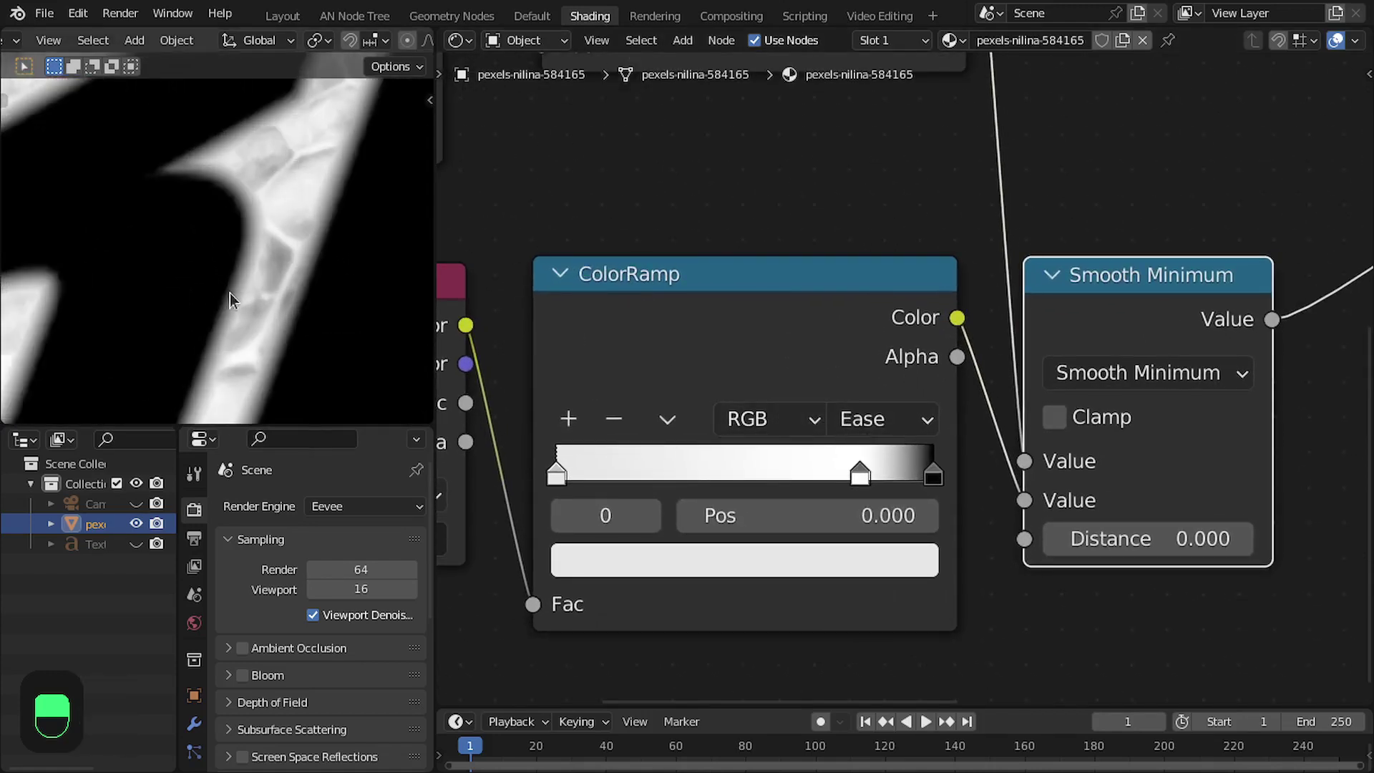
middle_click_drag(247, 166, 286, 275, "shift")
scroll(286, 274, "up", 3)
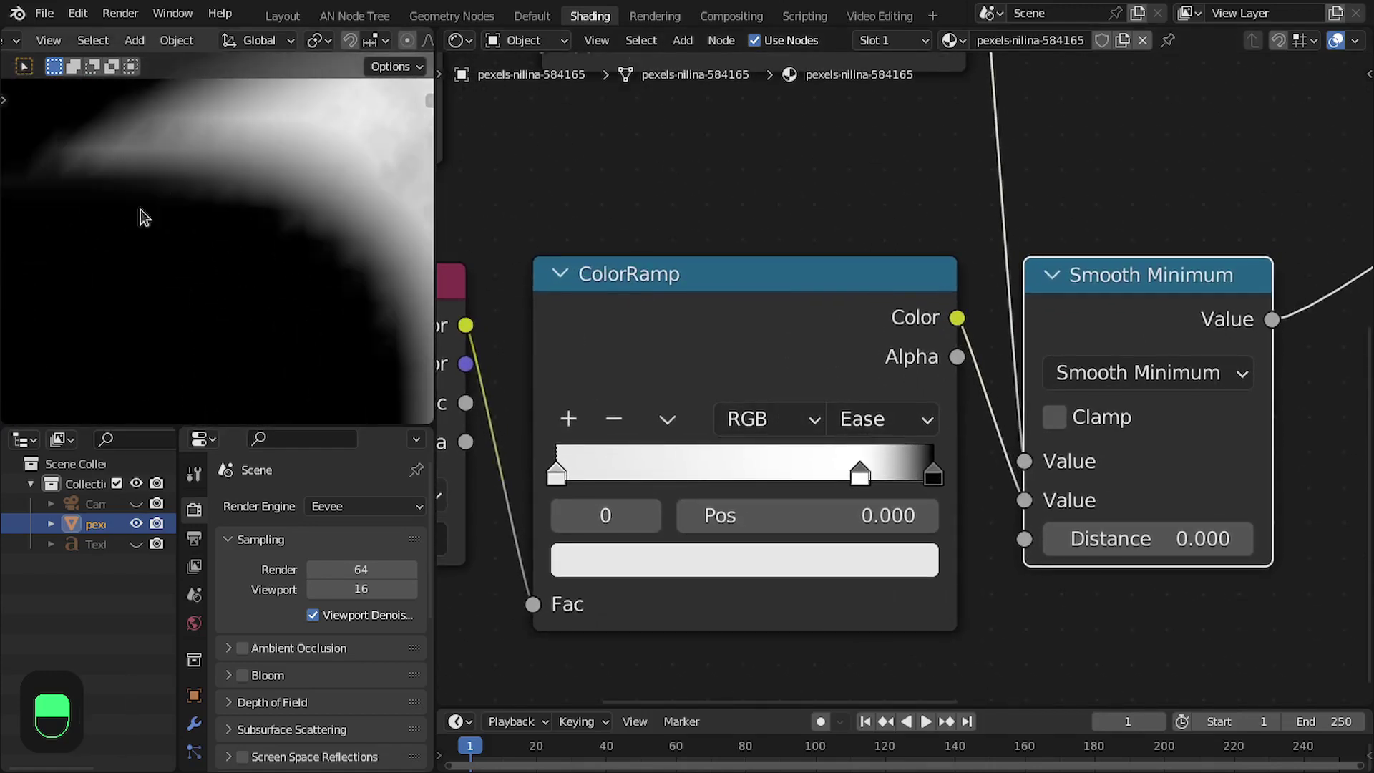
scroll(306, 253, "down", 2)
scroll(307, 253, "up", 2)
middle_click_drag(315, 269, 229, 251, "shift")
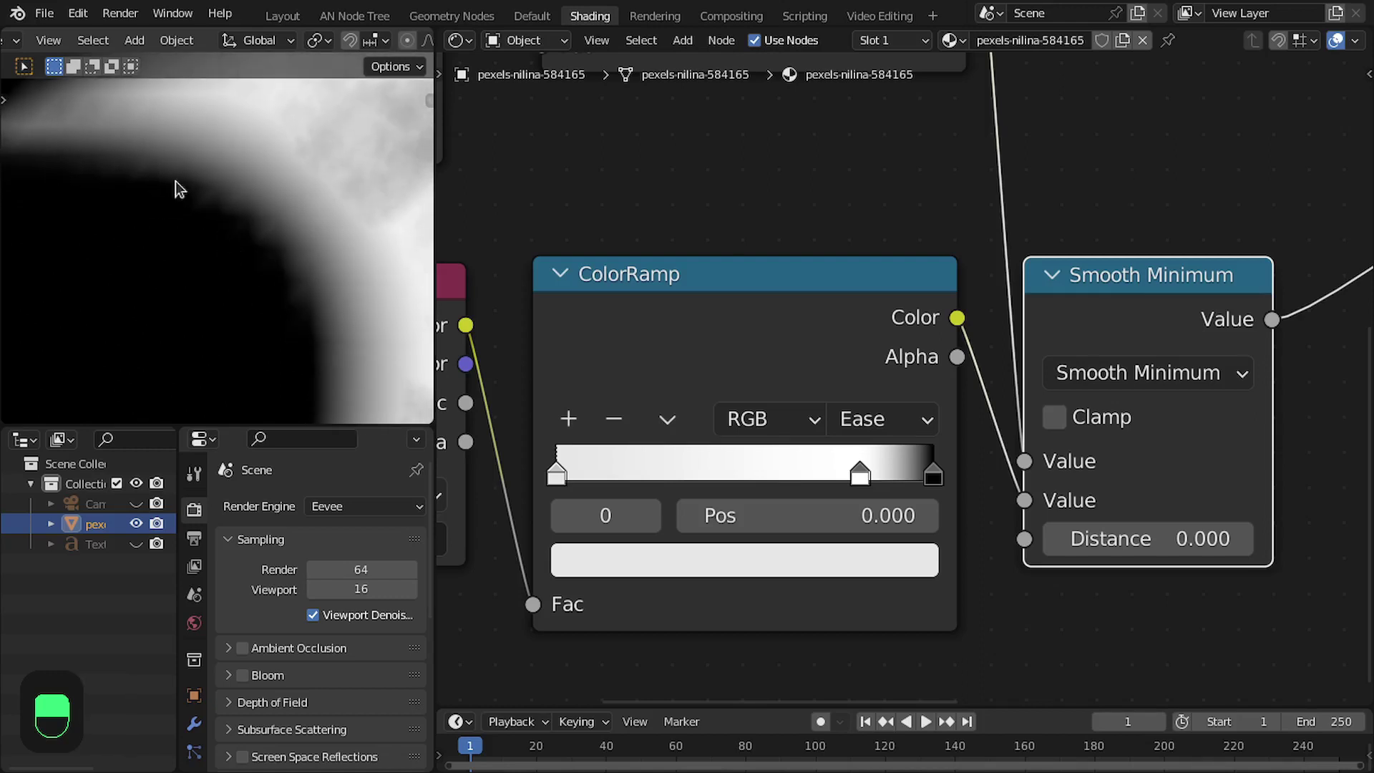
Set the position of the black stop in the text attribute's ColorRamp to 0.95 and check the text's edges.
scroll(823, 397, "up", 3)
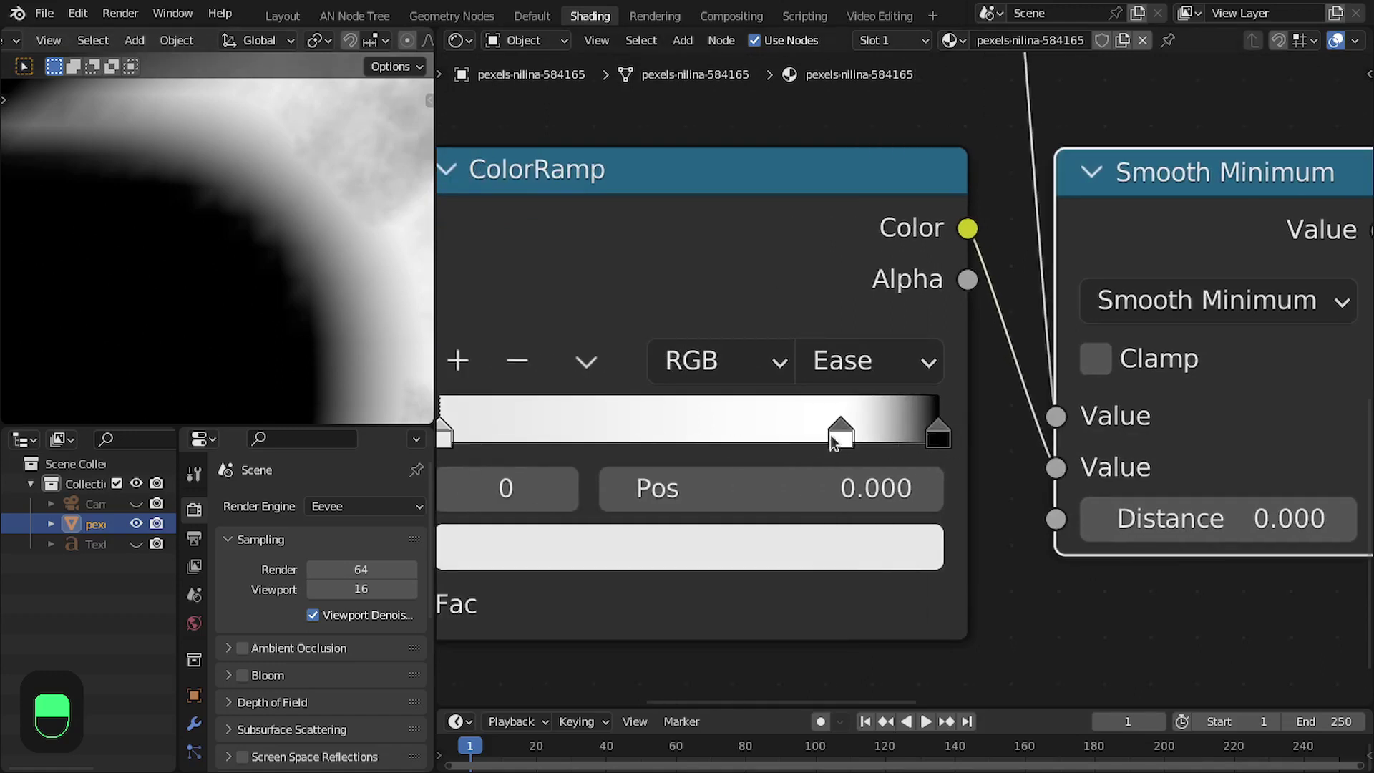
left_click(934, 447, "shift")
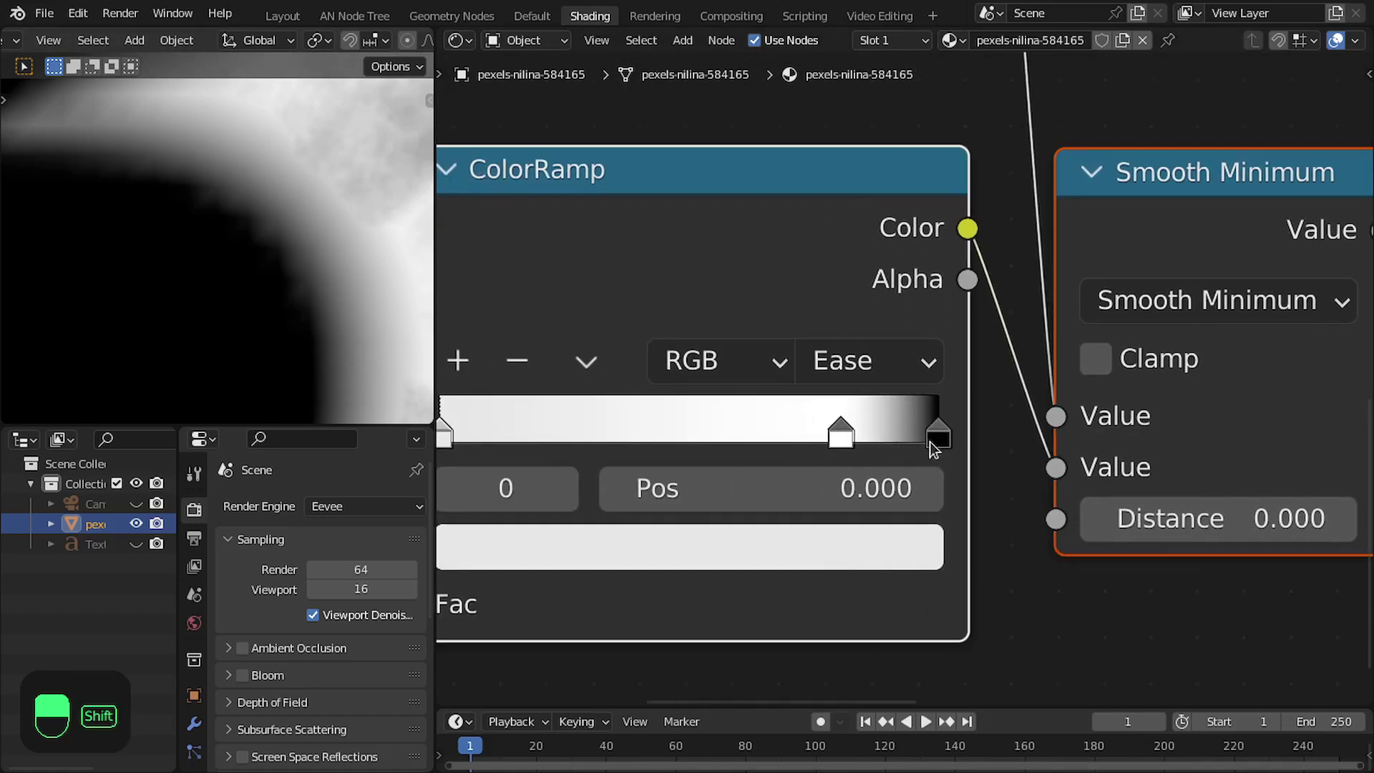
left_click_drag(937, 438, 922, 434)
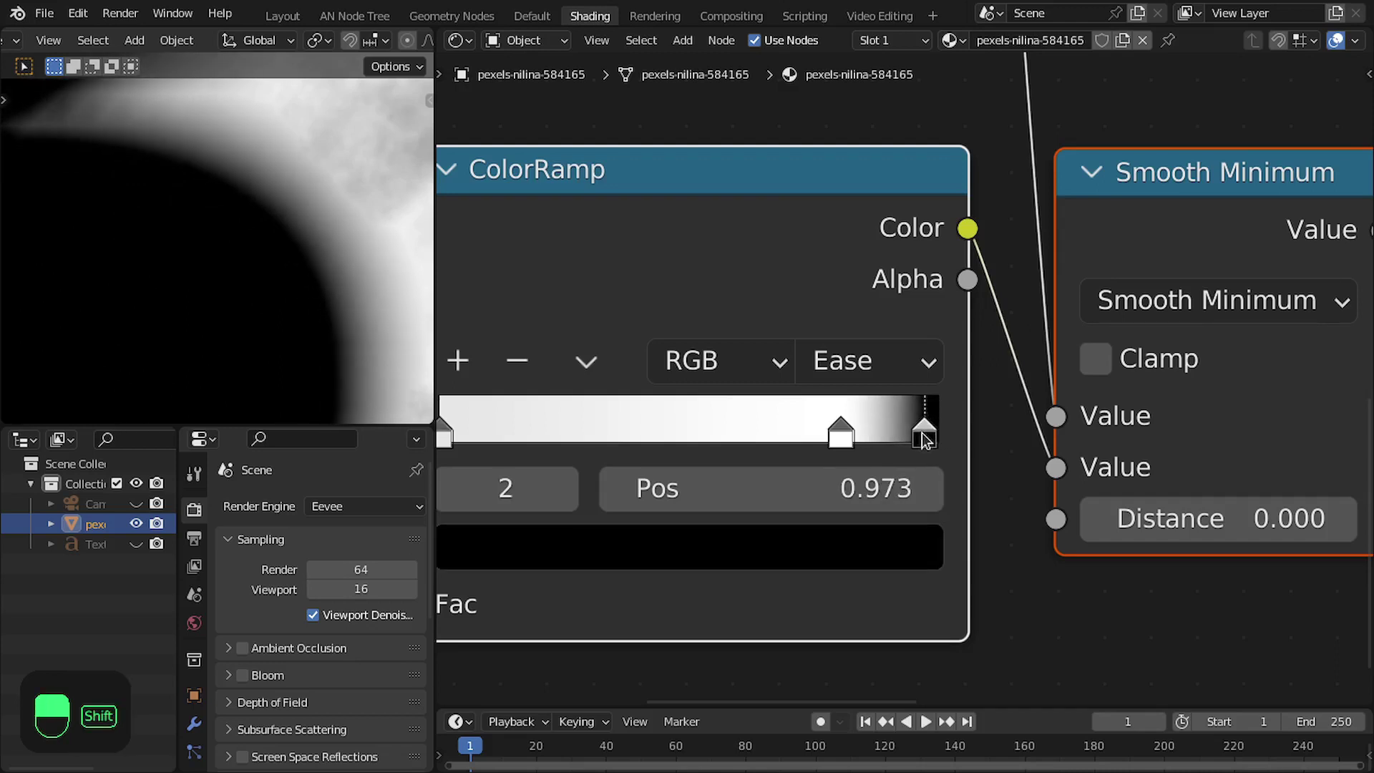
left_click(870, 488)
type(".")
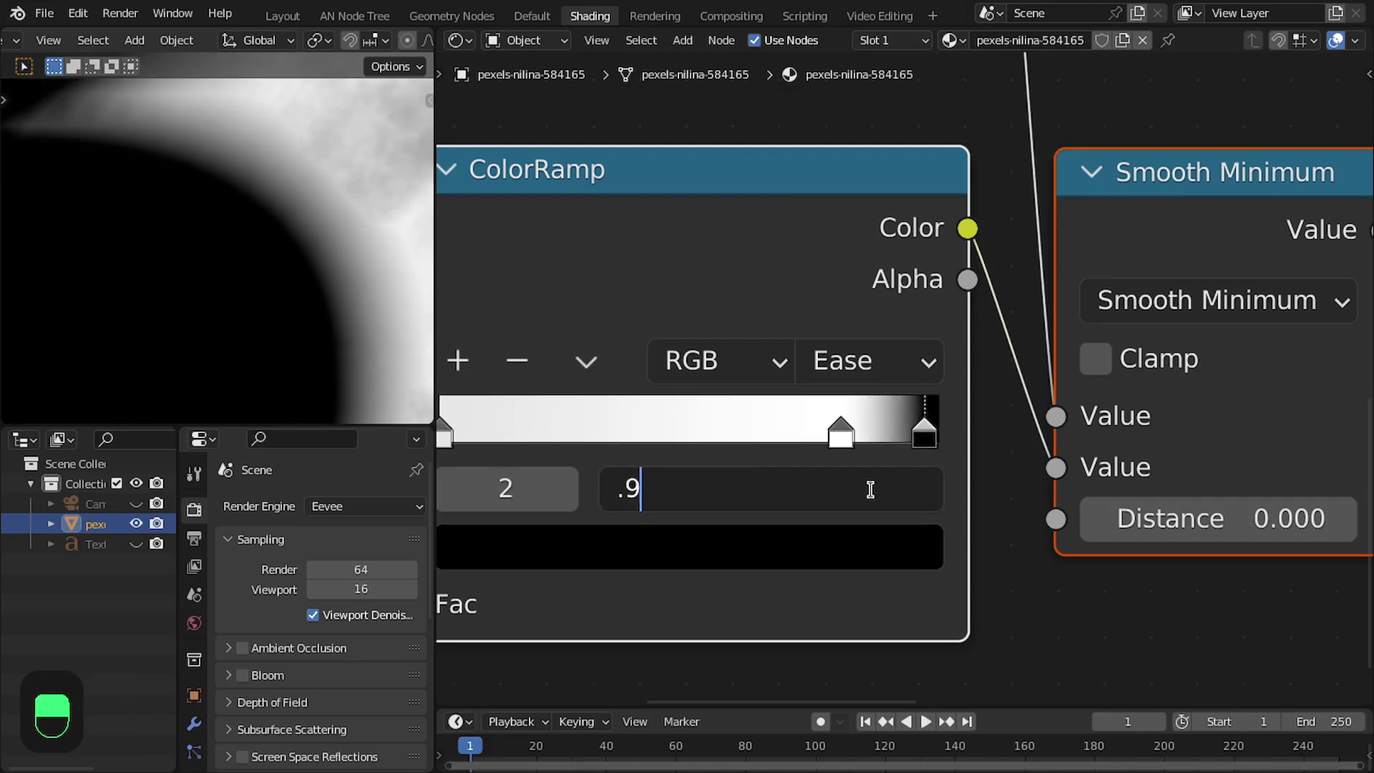
type("95")
key("Return")
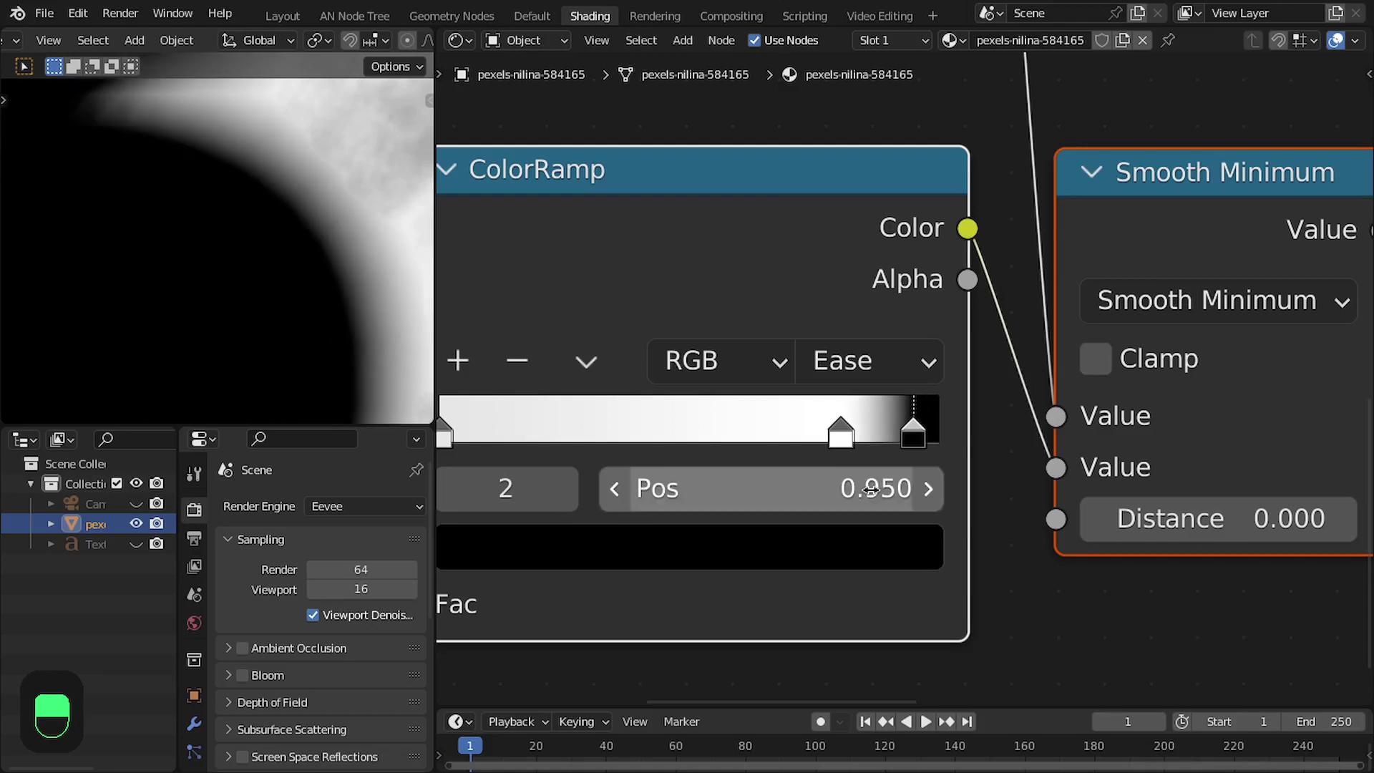
scroll(234, 265, "down", 3)
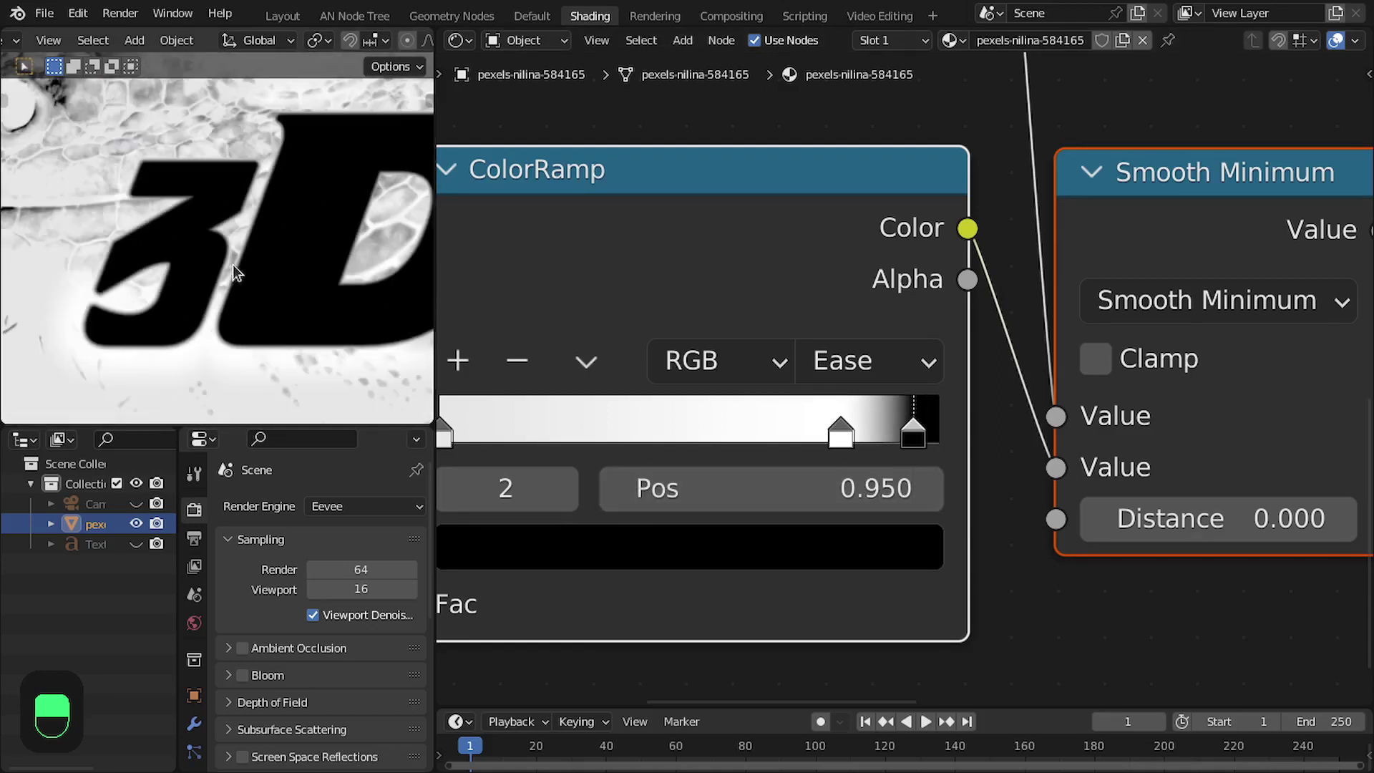
scroll(207, 269, "down", 3)
scroll(208, 269, "up", 5)
scroll(208, 270, "up", 3)
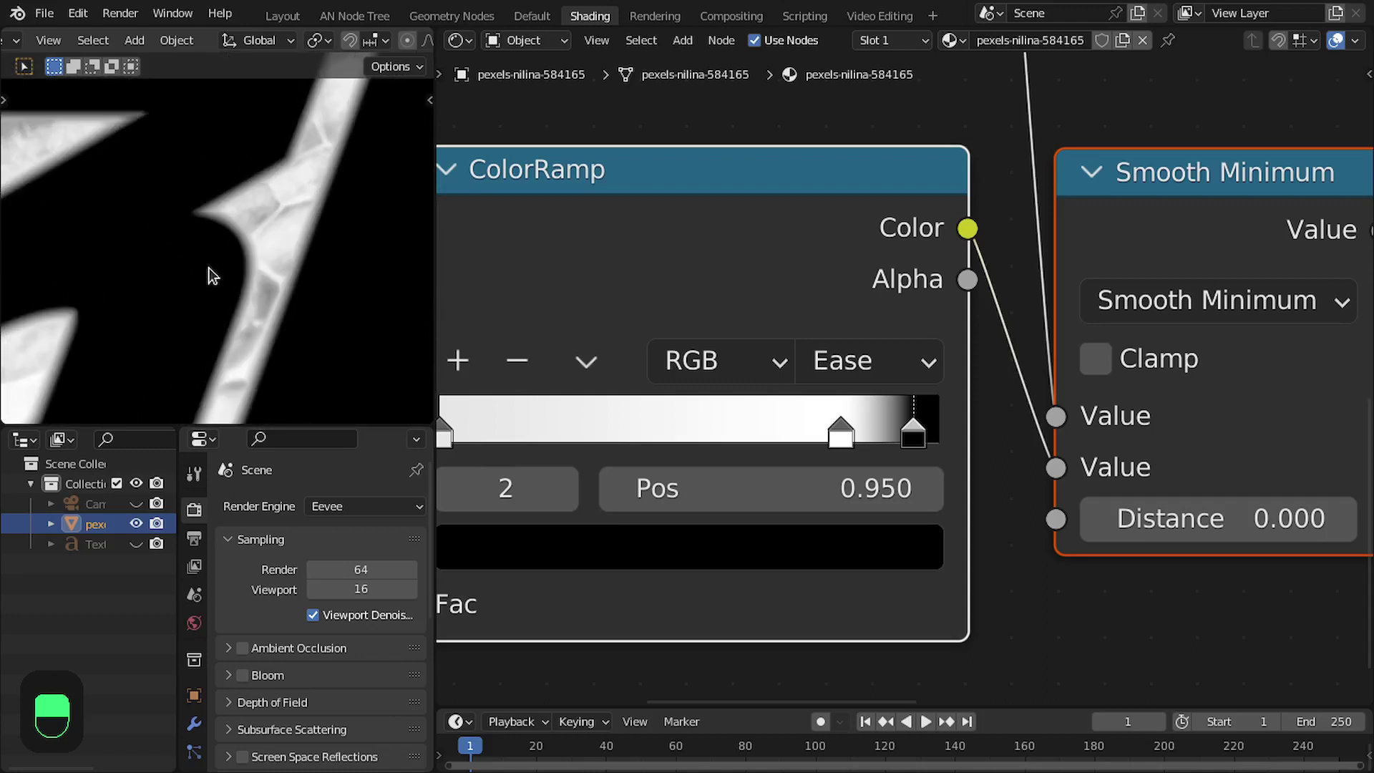
Move the Principled BSDF node below the Material Output to clear space after the Smooth Minimum node.
scroll(719, 216, "down", 6)
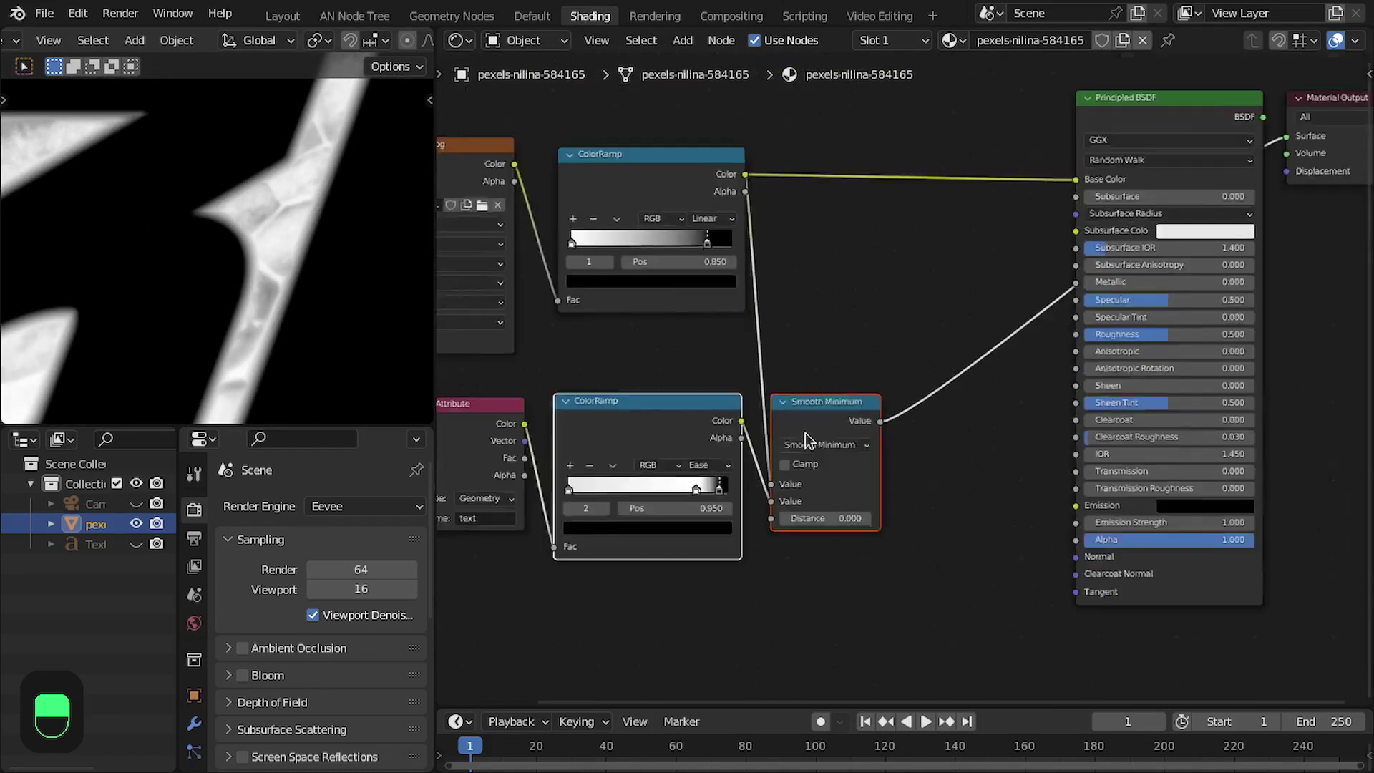
left_click_drag(1025, 203, 1202, 347)
scroll(775, 406, "up", 4)
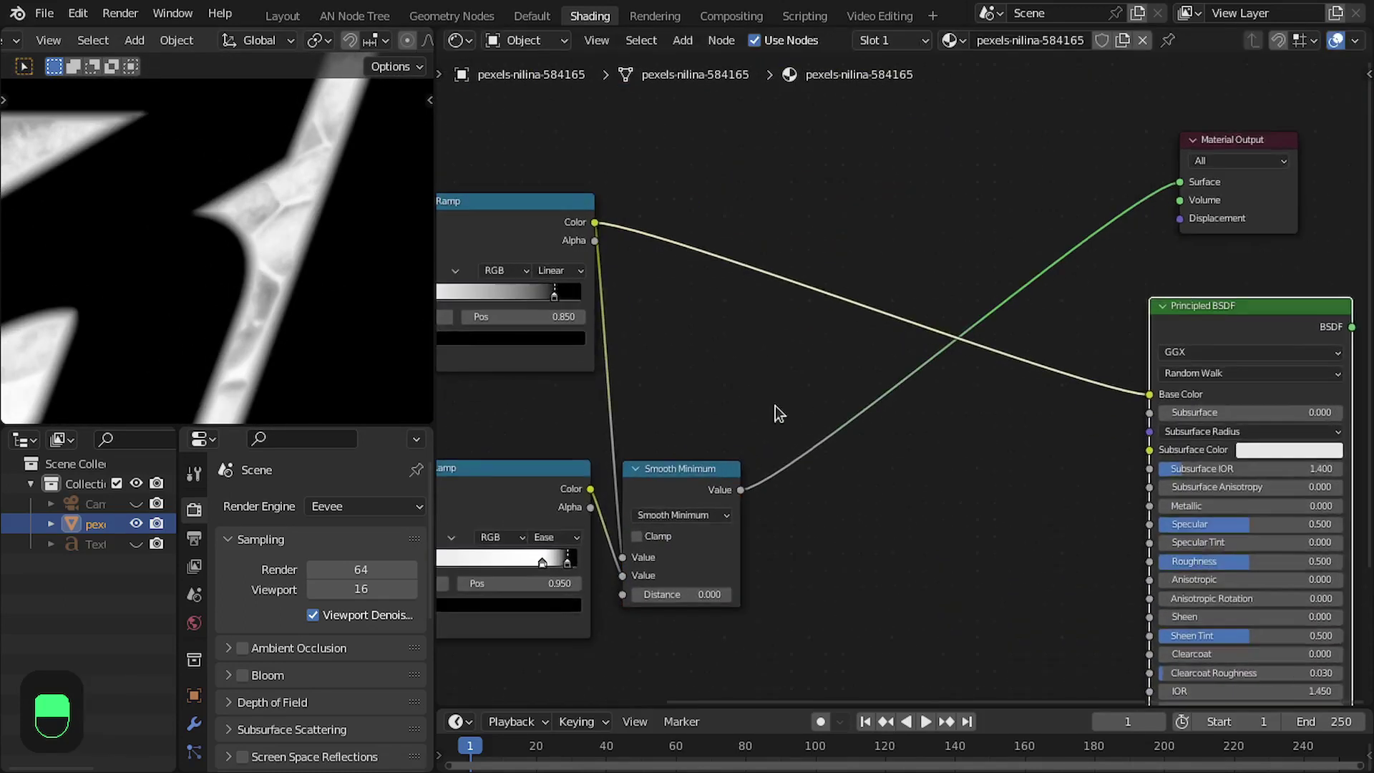
Insert a duplicate of the text attribute's ColorRamp, reset to default, between the Smooth Minimum and Material Output nodes.
key("shift+d")
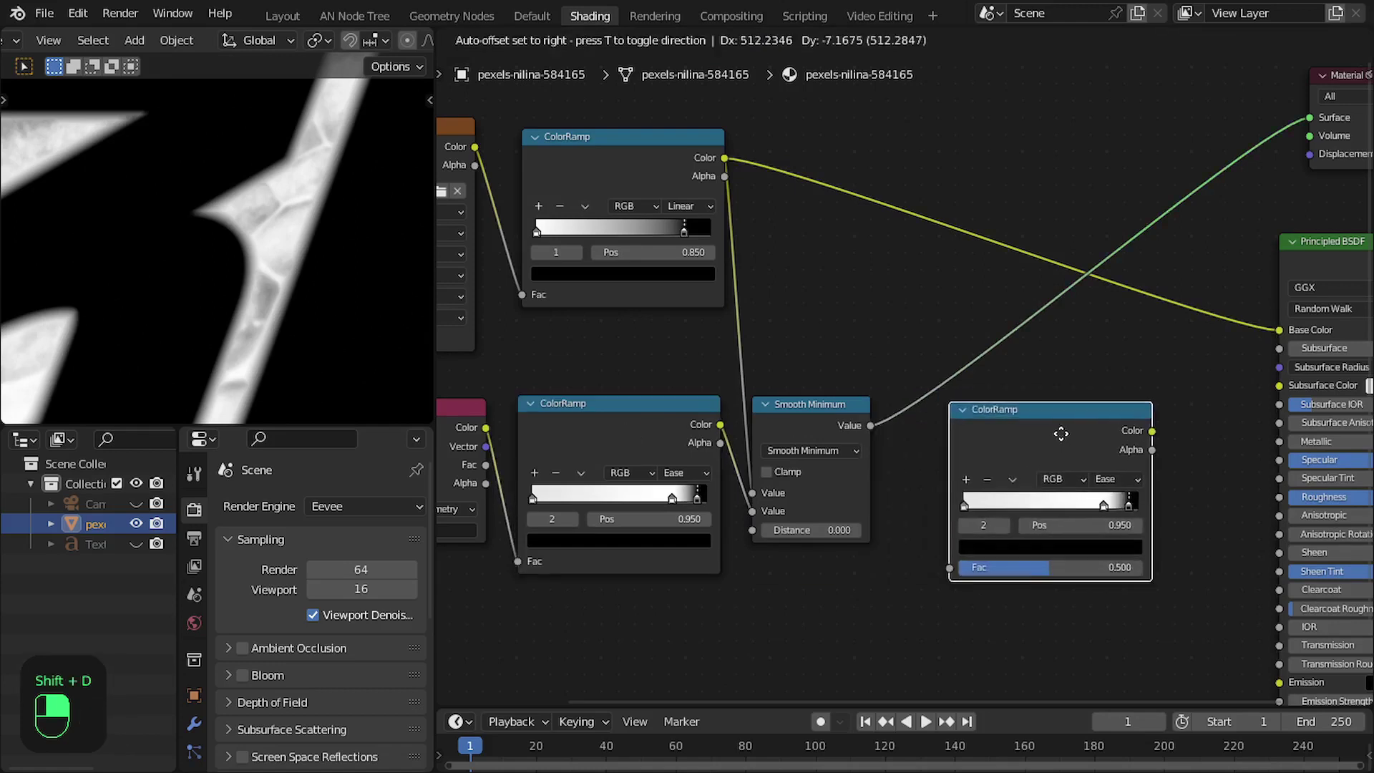
left_click(1016, 444)
left_click(981, 448)
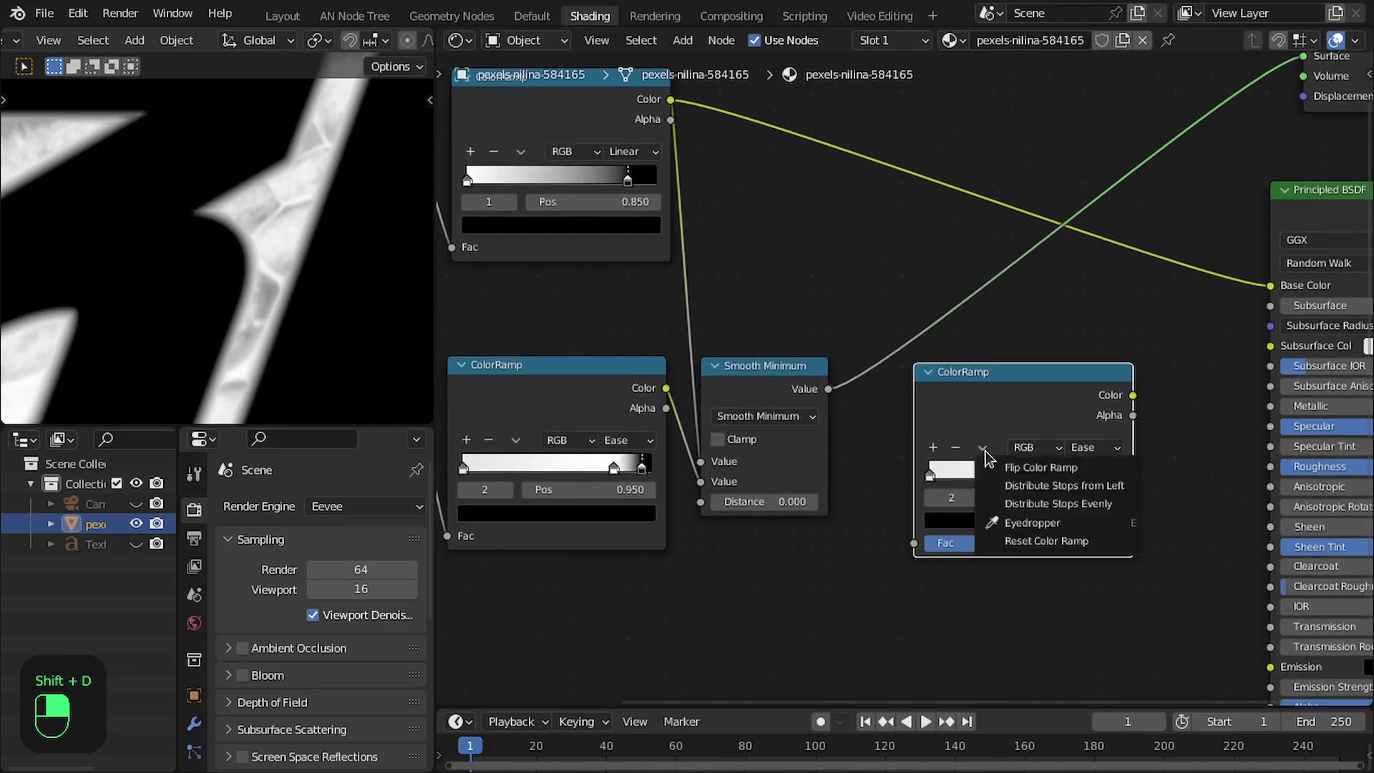
left_click(1002, 542)
left_click_drag(990, 406, 911, 110)
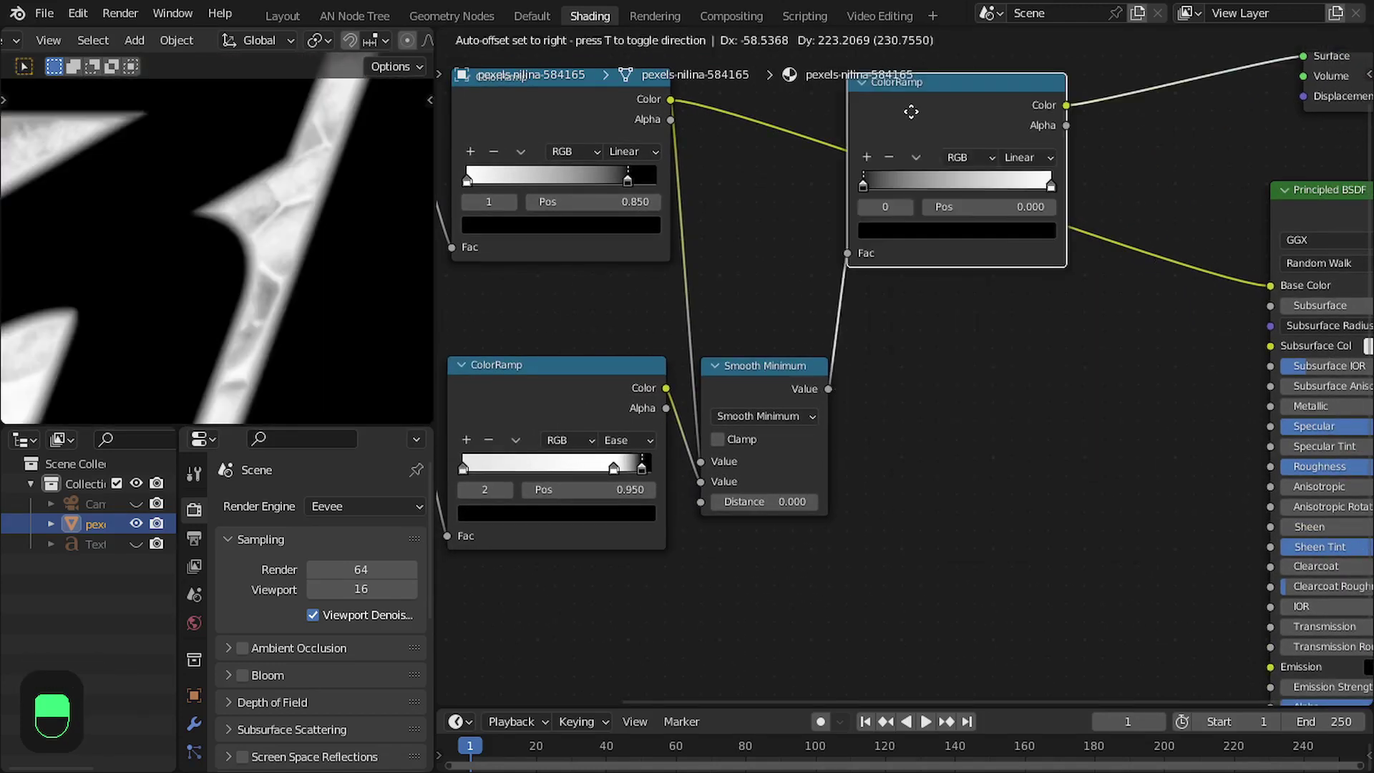
Tidy the node layout by shifting the new ColorRamp towards the Material Output and placing the Principled BSDF beneath them.
middle_click_drag(920, 159, 887, 297)
scroll(887, 300, "down", 2)
left_click_drag(889, 262, 934, 242)
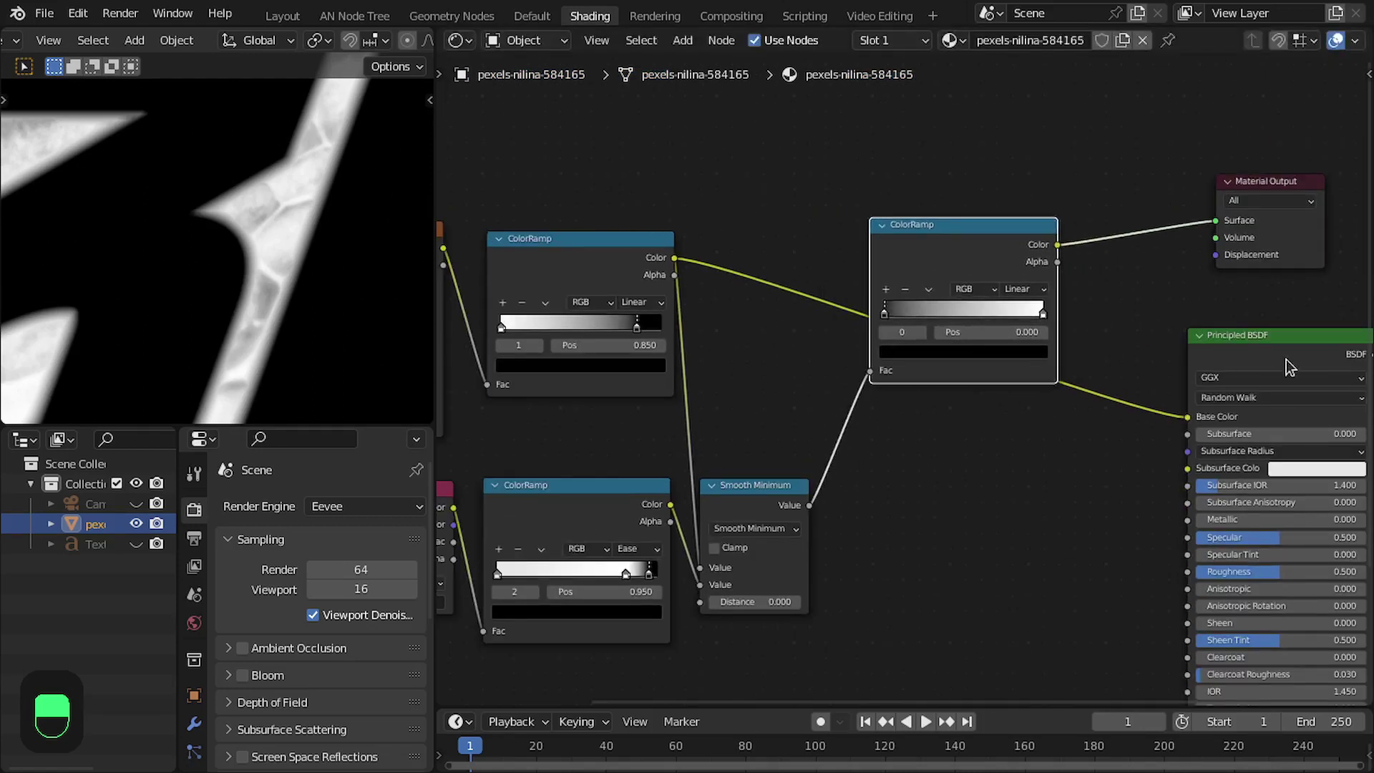
left_click_drag(1286, 361, 1164, 436)
scroll(225, 268, "down", 4)
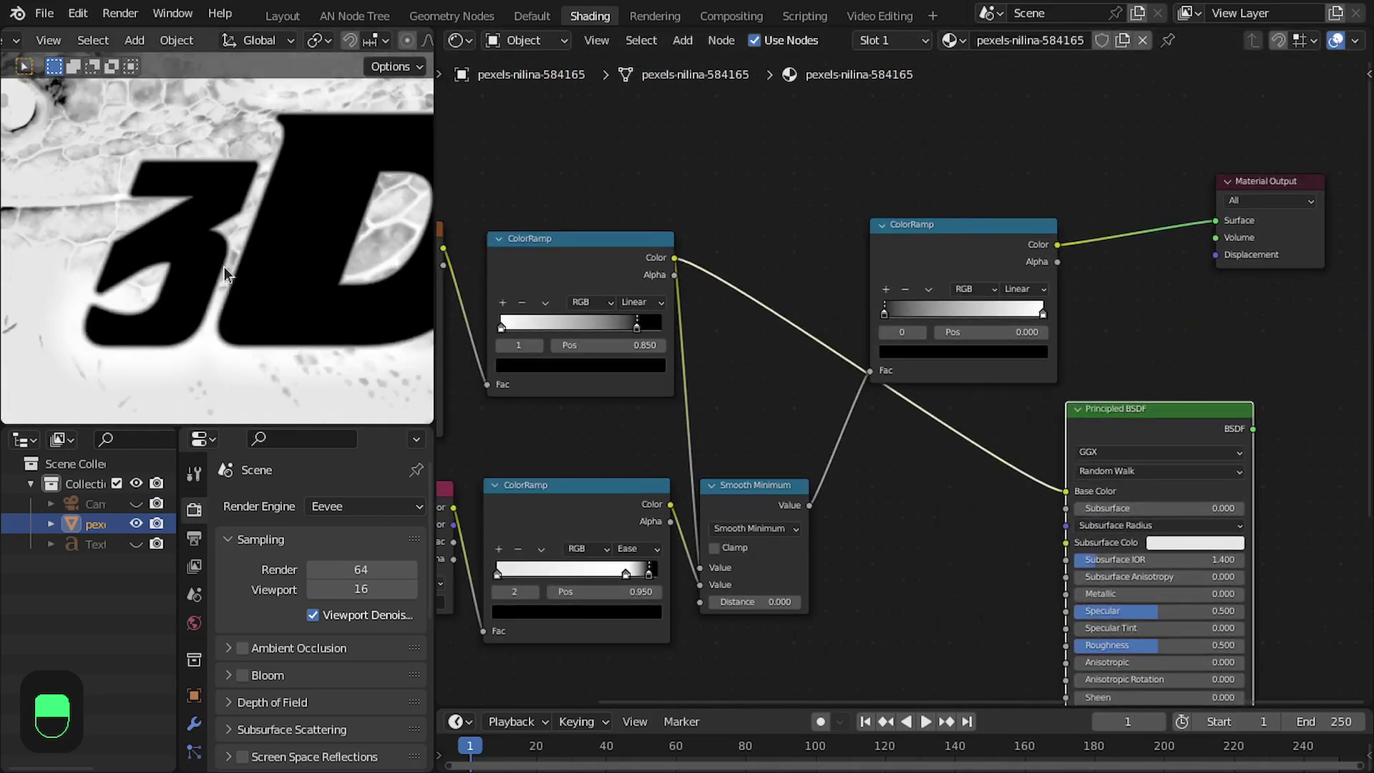
scroll(222, 268, "up", 3)
middle_click_drag(1019, 361, 1036, 377)
scroll(1035, 377, "up", 2)
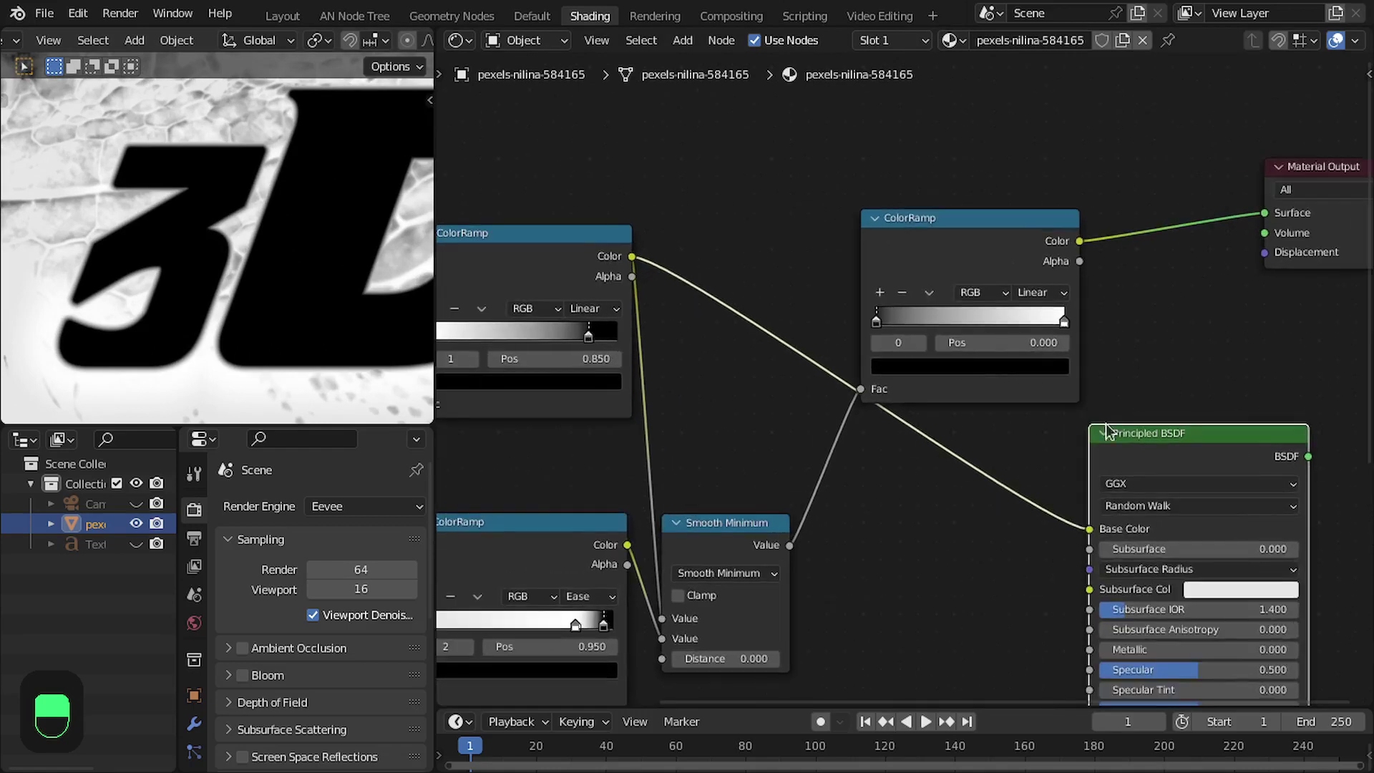
Arrange the Principled BSDF node directly beneath the new ColorRamp so the two are roughly aligned.
left_click_drag(1149, 458, 973, 460)
middle_click_drag(1009, 333, 1002, 395)
scroll(948, 381, "up", 4)
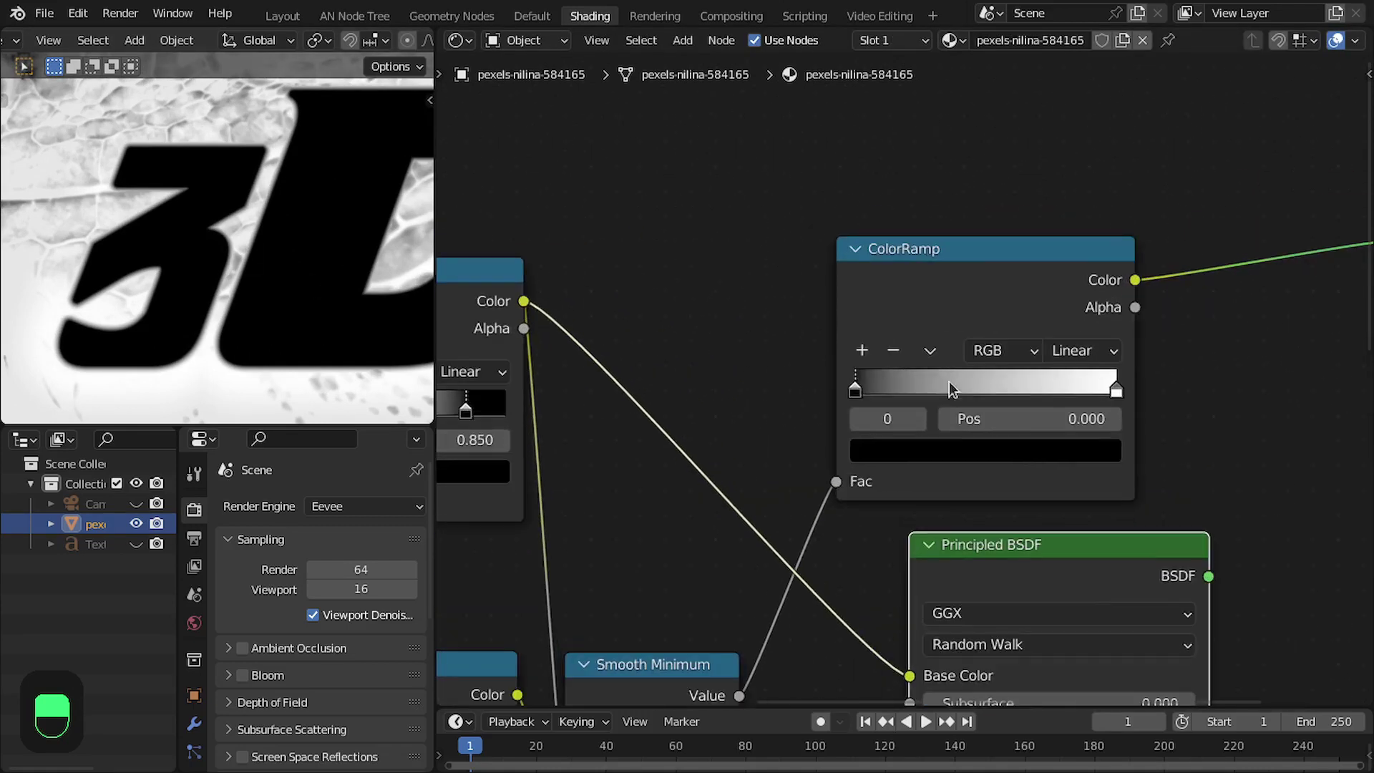
left_click_drag(914, 281, 955, 281)
scroll(906, 358, "up", 4)
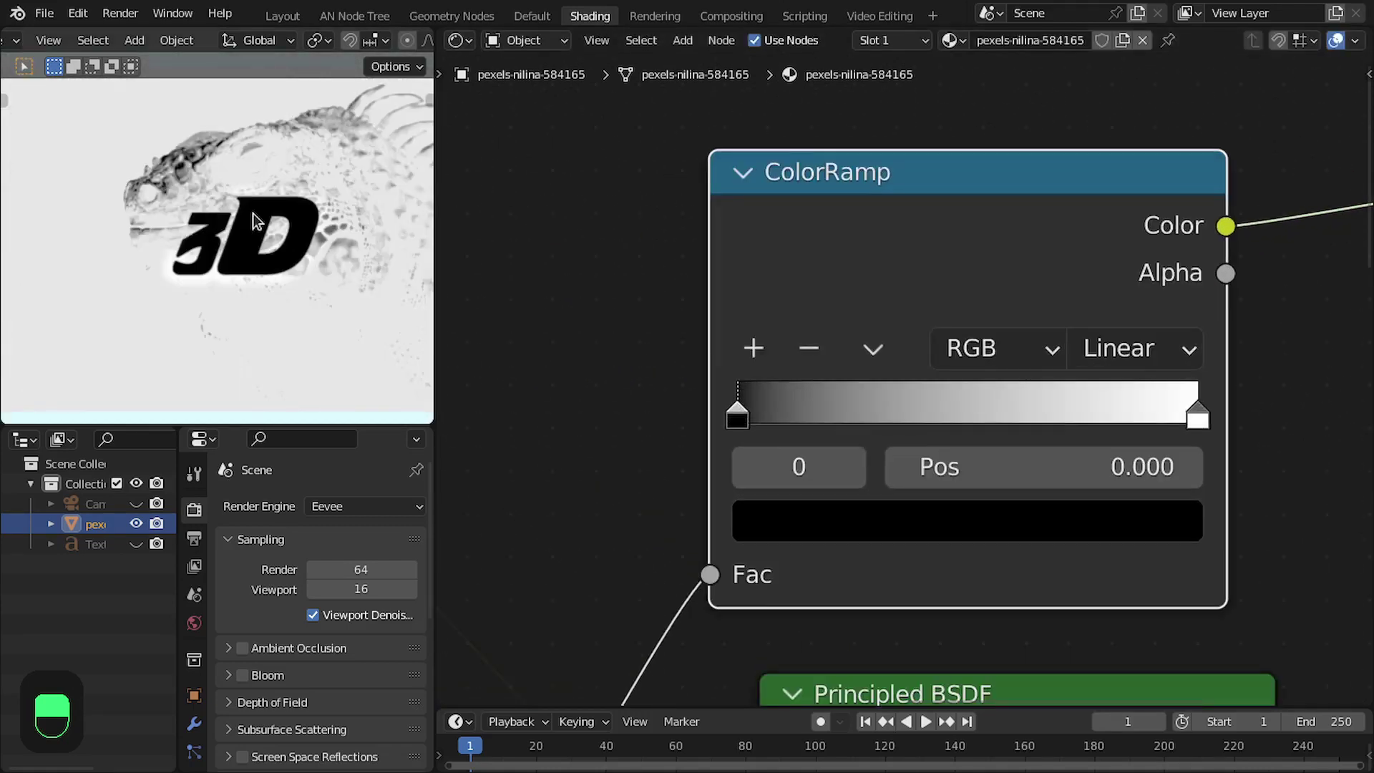
Set the position of the black stop in the new ColorRamp to 0.215.
scroll(252, 213, "up", 2)
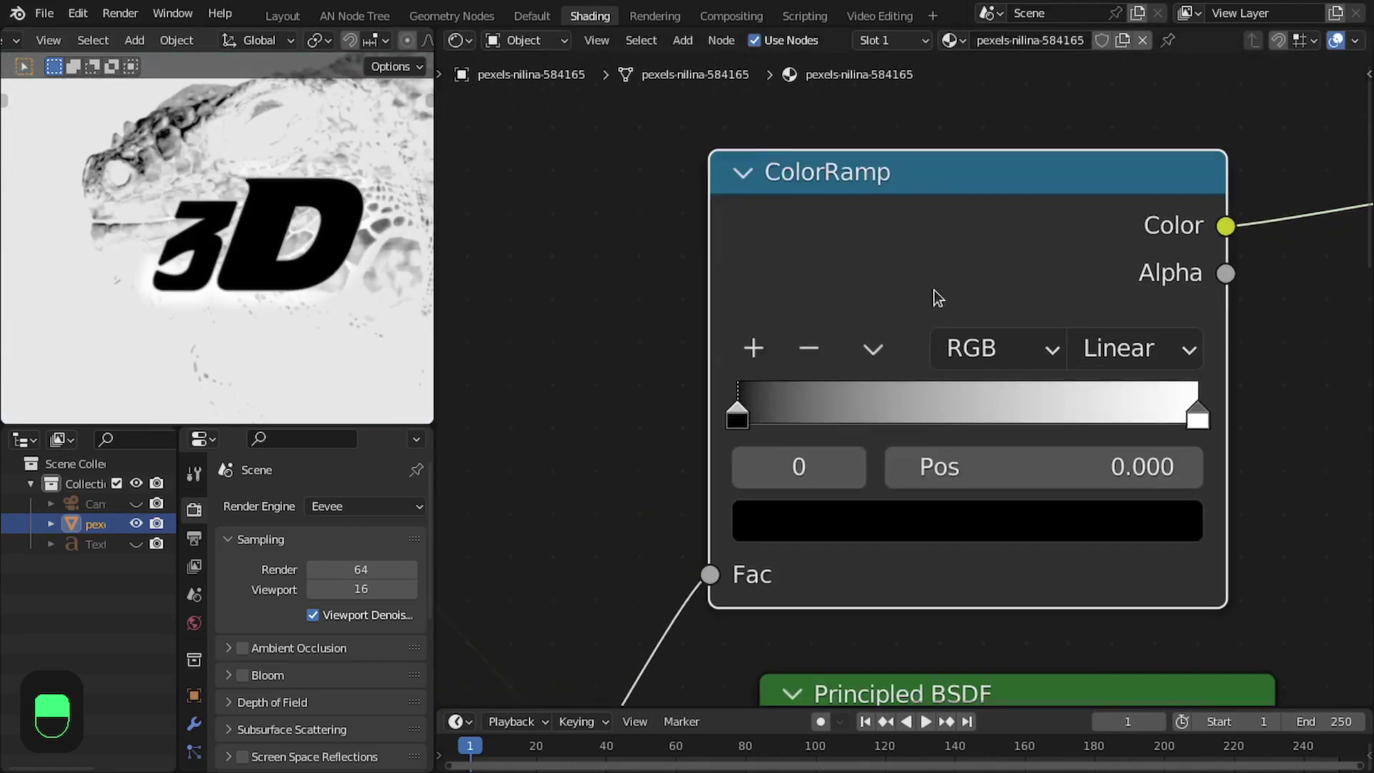
scroll(644, 282, "down", 2)
scroll(809, 389, "up", 2)
left_click_drag(808, 281, 818, 281)
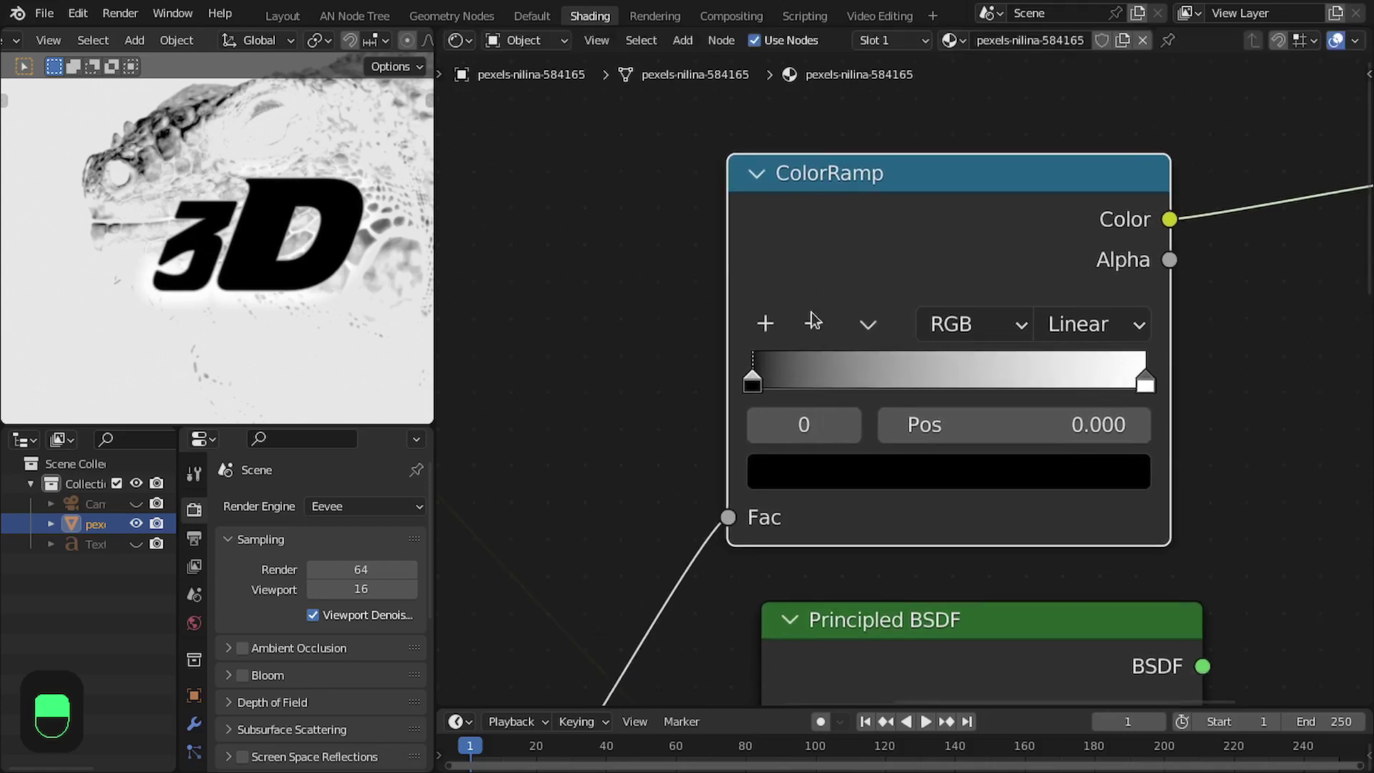
left_click_drag(862, 381, 852, 382)
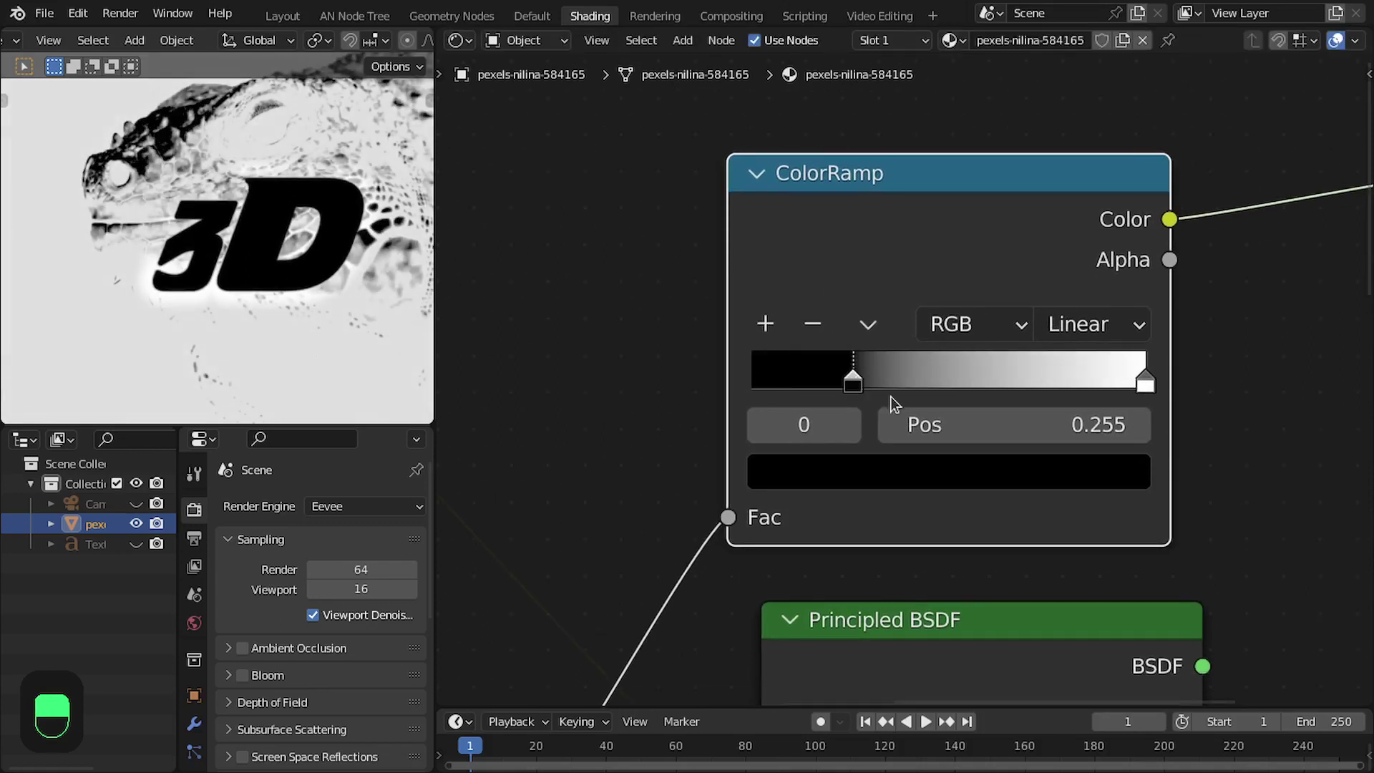
left_click(1067, 433)
type(".2")
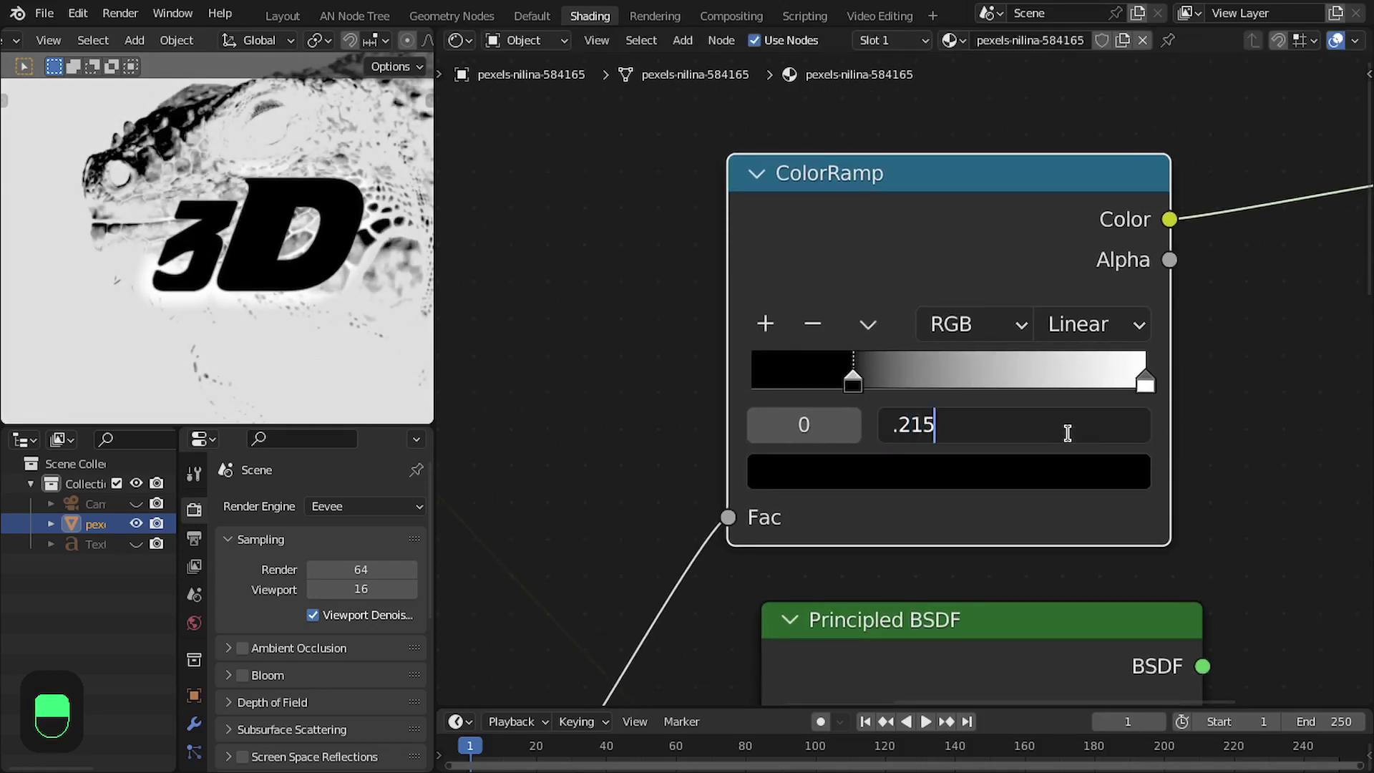
key("Return")
Set the position of the white stop in the new ColorRamp to 0.245.
scroll(1067, 408, "up", 1)
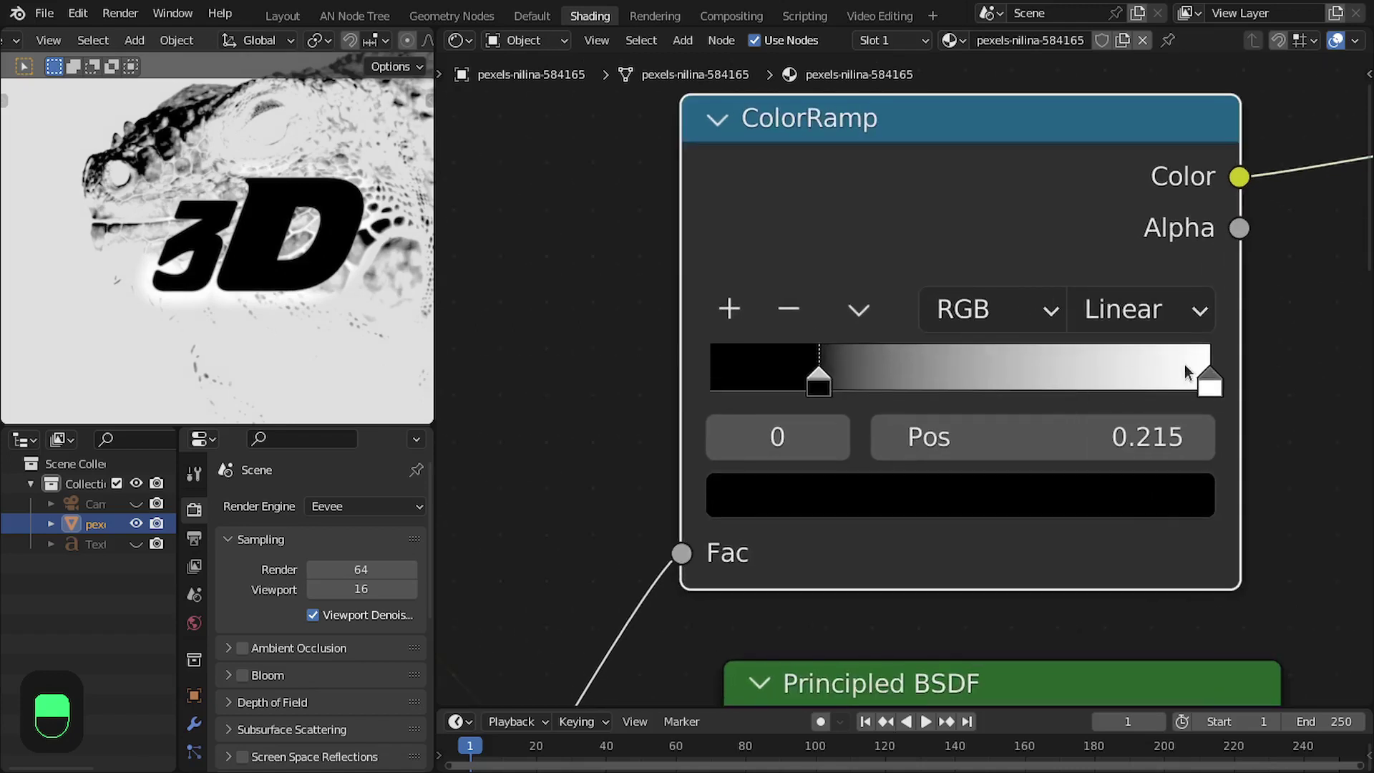
left_click_drag(1189, 370, 826, 372)
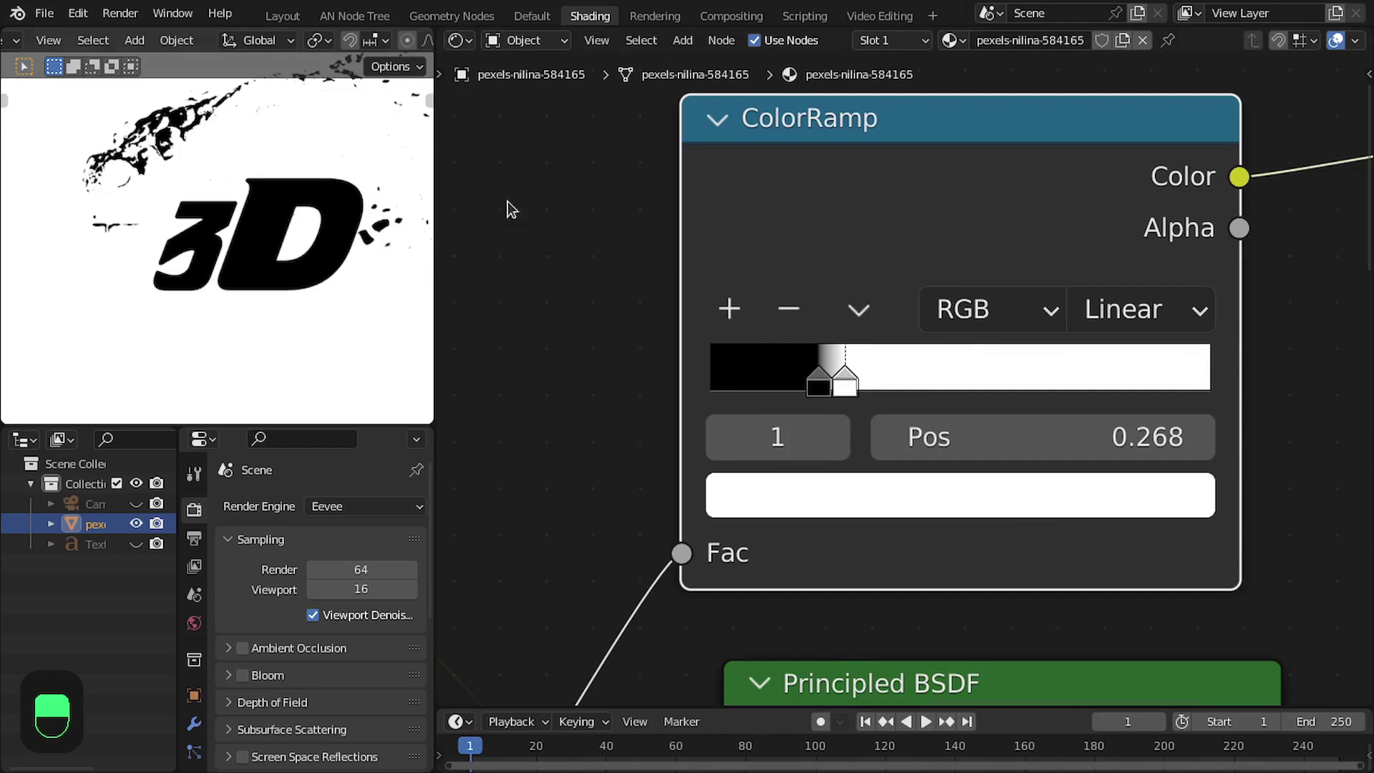
left_click(1079, 432)
type(".245")
key("Return")
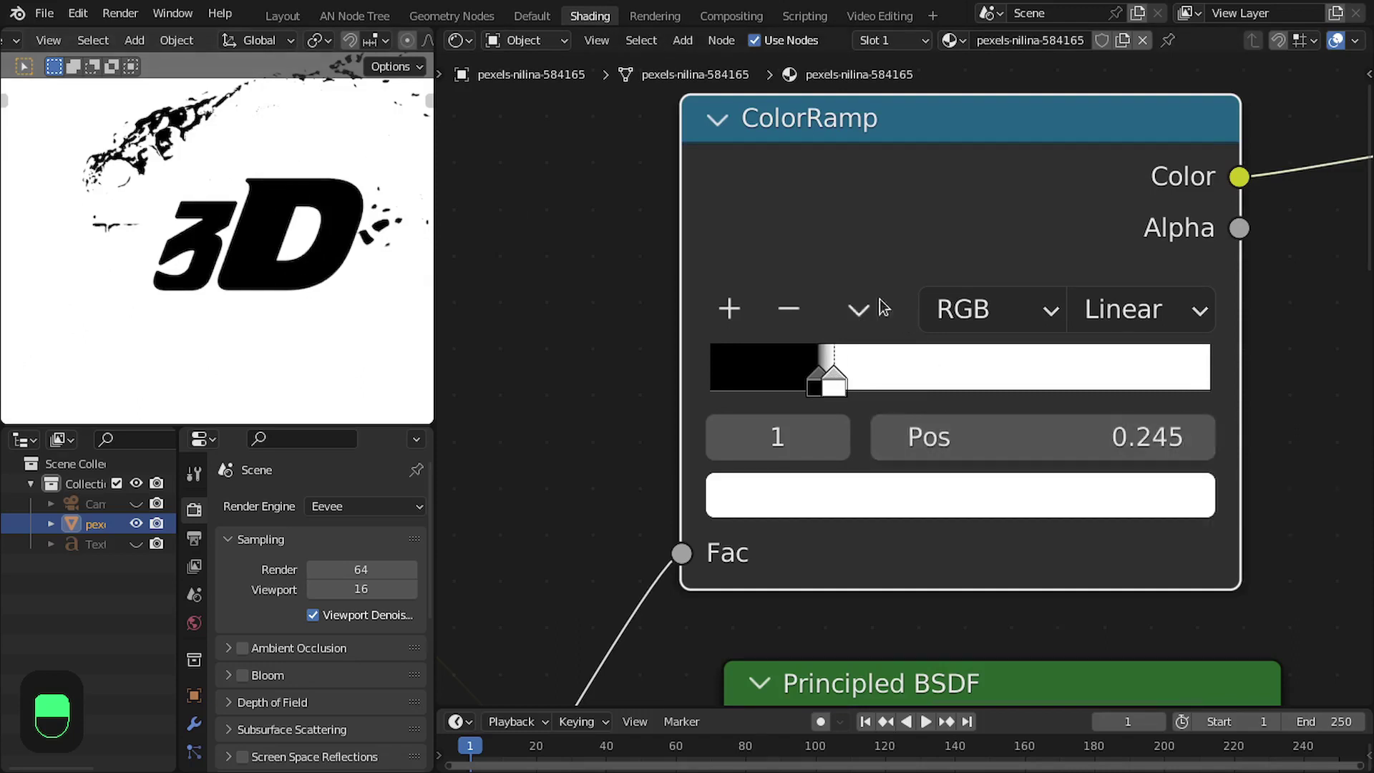
Add a third stop to the new ColorRamp at position 0.275 and colour it black to isolate a thin white outline.
left_click(732, 312)
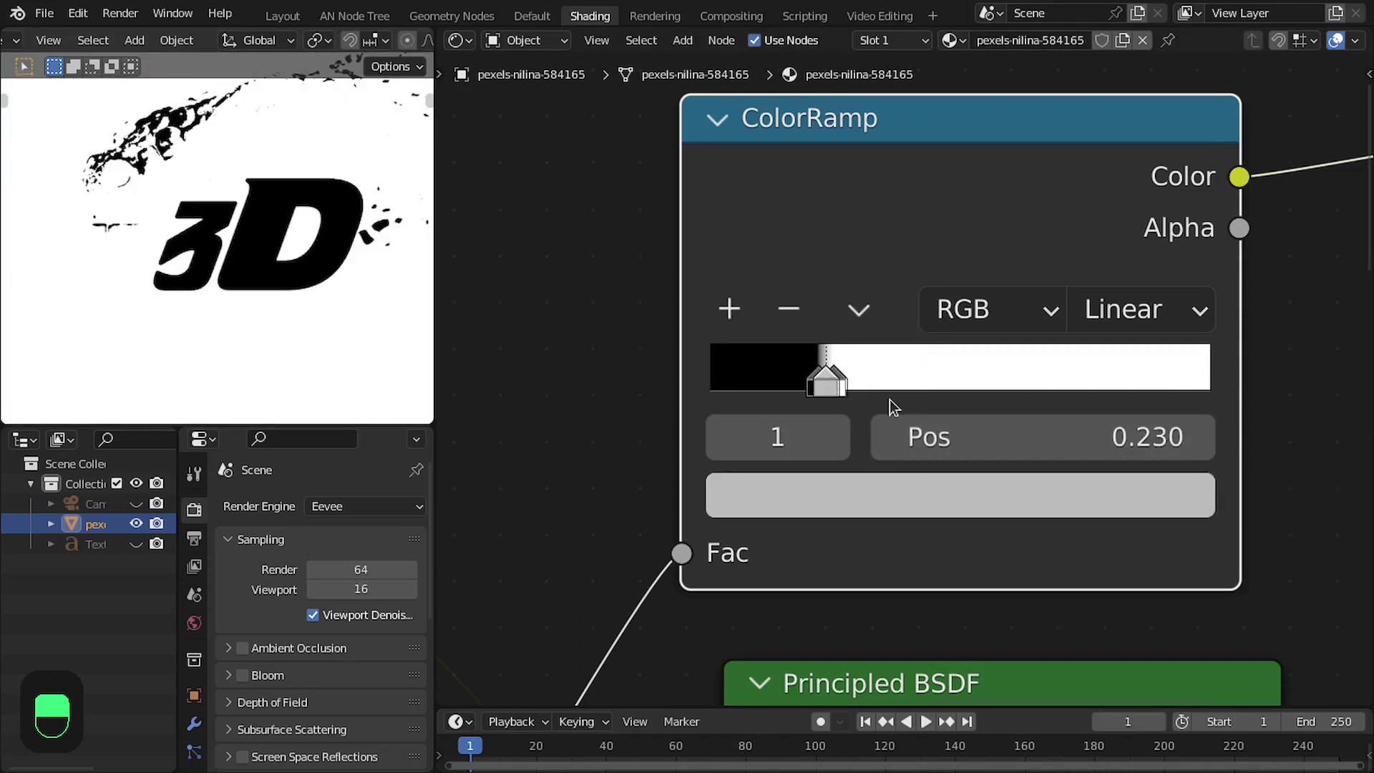
left_click_drag(1037, 437, 1076, 436, "shift")
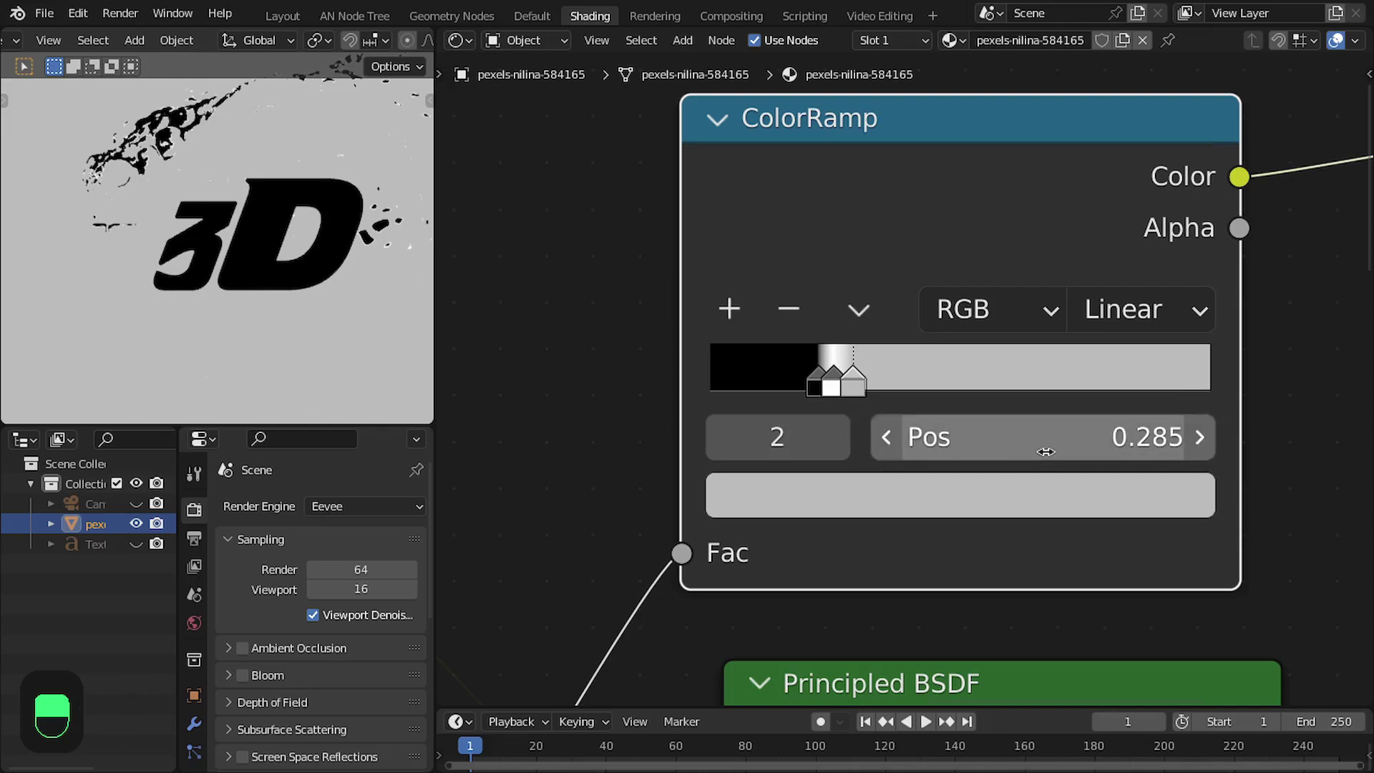
left_click(1045, 452)
type(".")
key("Return")
left_click(1075, 505)
left_click_drag(1095, 379, 858, 380)
Try raising the Smooth Minimum node's Distance to about 2.79 to test the outline spread, and undo the change.
scroll(1080, 501, "down", 10)
scroll(908, 524, "up", 4)
middle_click_drag(544, 614, 953, 374)
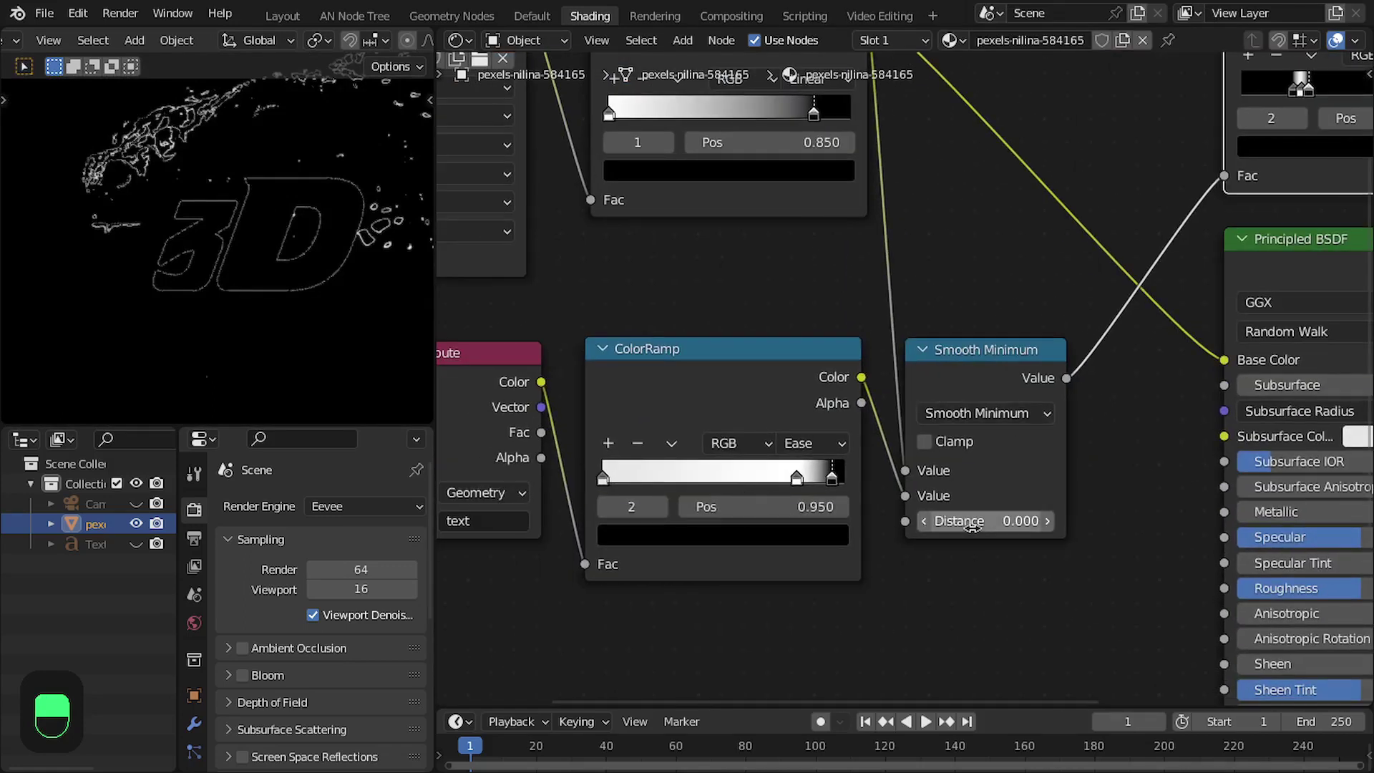
scroll(267, 274, "down", 3)
scroll(271, 281, "up", 2)
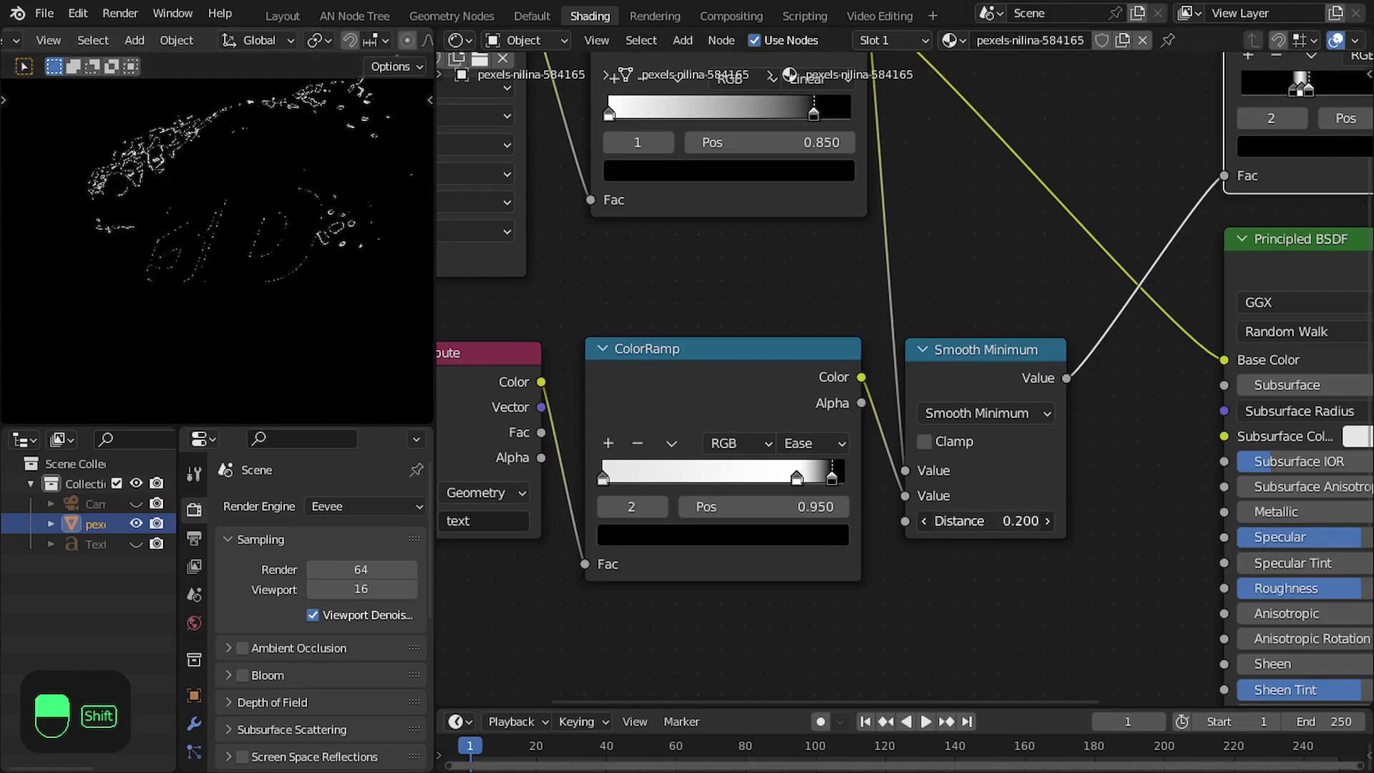
left_click_drag(984, 520, 1074, 521, "shift")
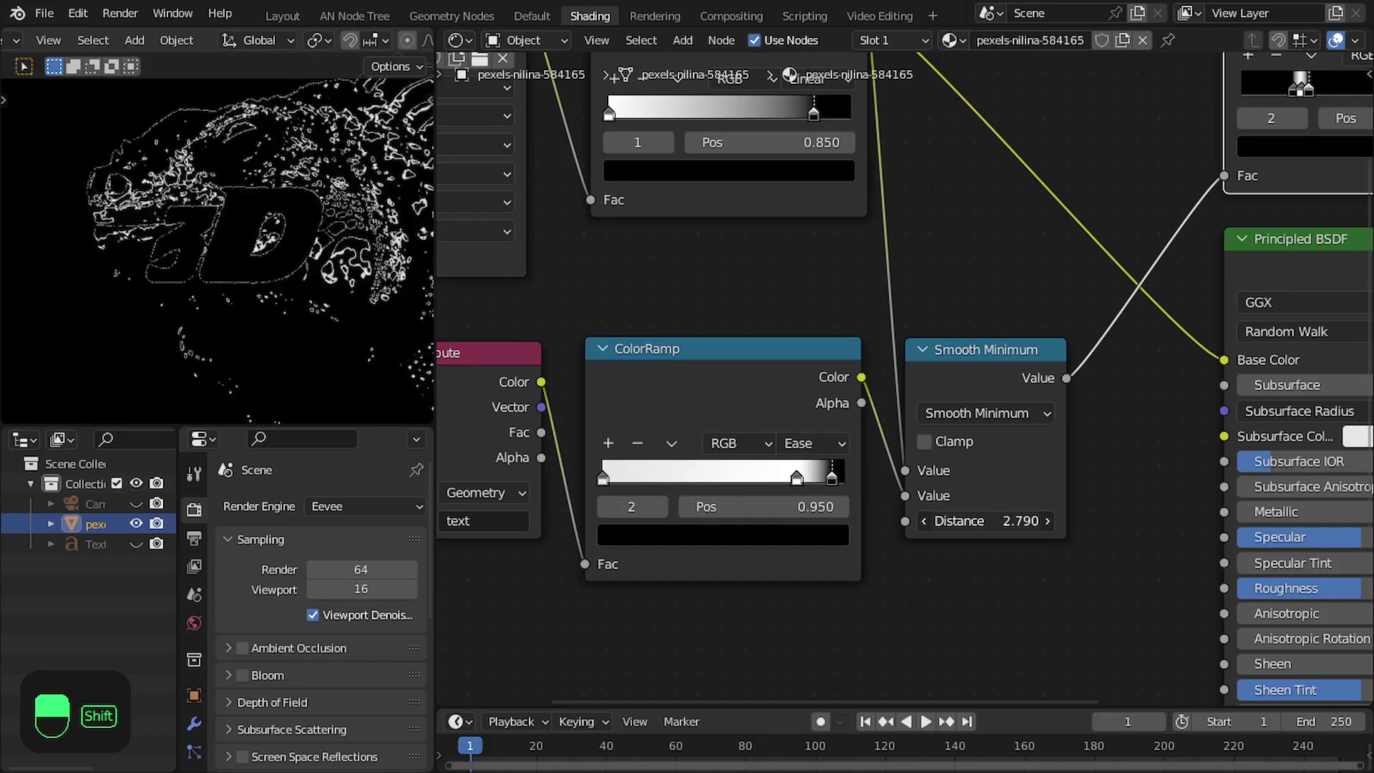
key("ctrl+z")
Shift the outline ColorRamp and Principled BSDF together, and add a Mix Shader fed by the BSDF output.
left_click_drag(779, 198, 997, 383)
scroll(967, 340, "up", 3)
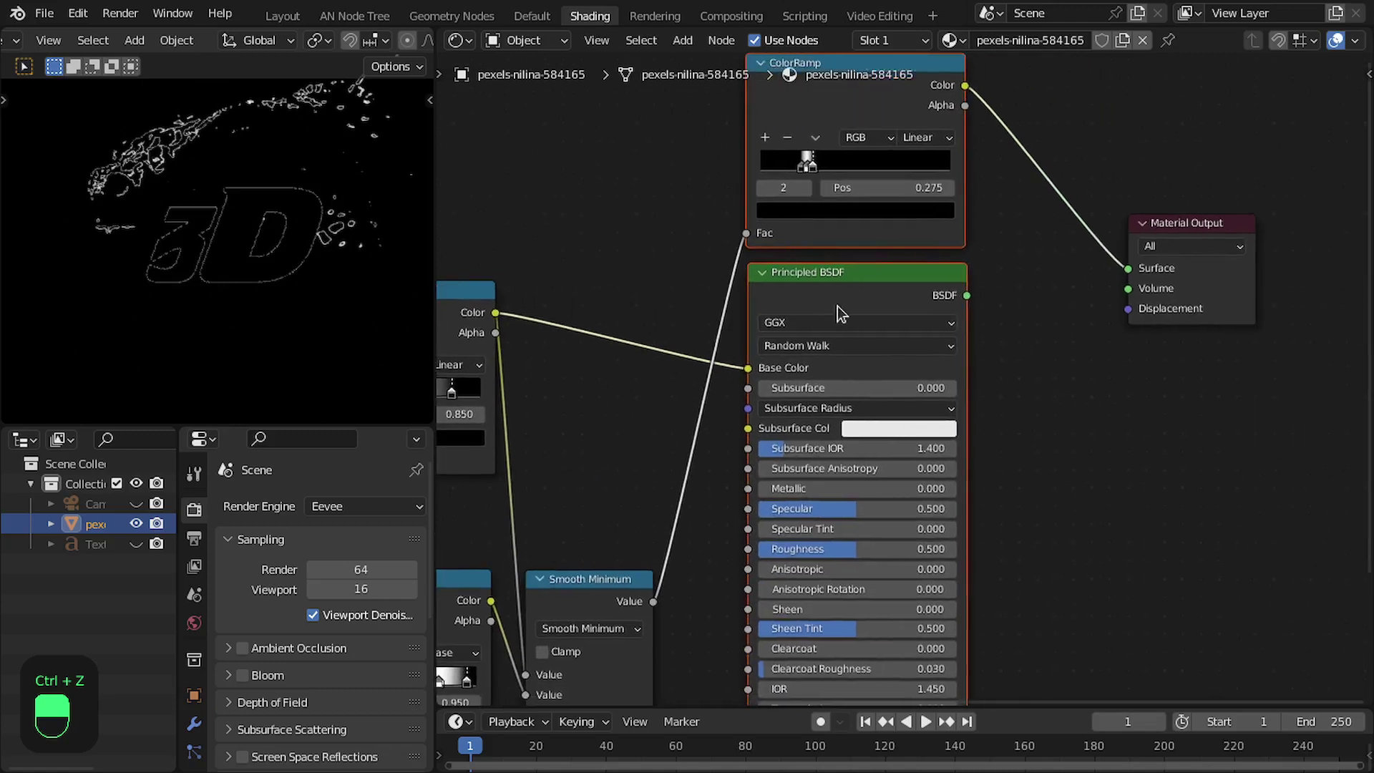
scroll(1114, 322, "up", 3)
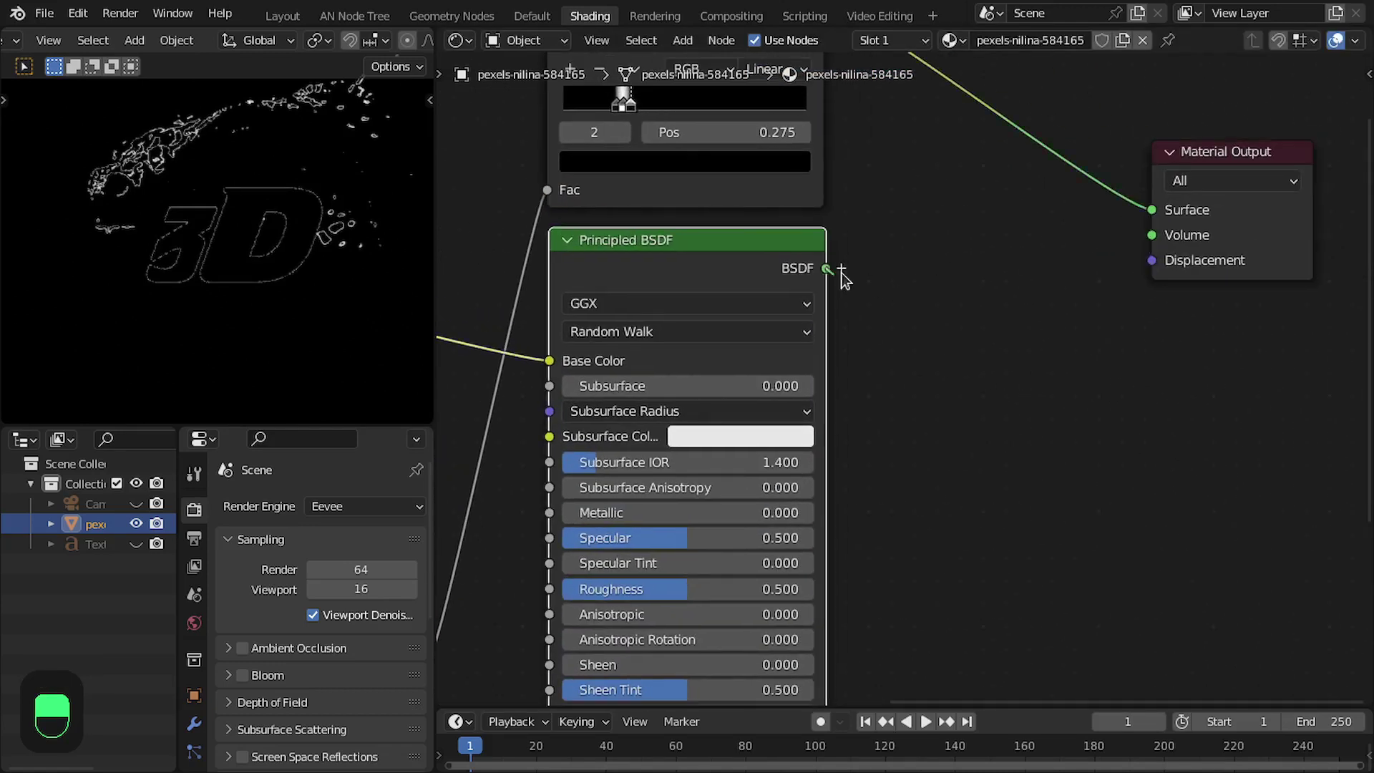
left_click_drag(826, 268, 884, 285)
type("mix")
key("Return")
Add an Emission node feeding the Mix Shader's second Shader input and place it below the Mix Shader.
left_click_drag(881, 376, 875, 479)
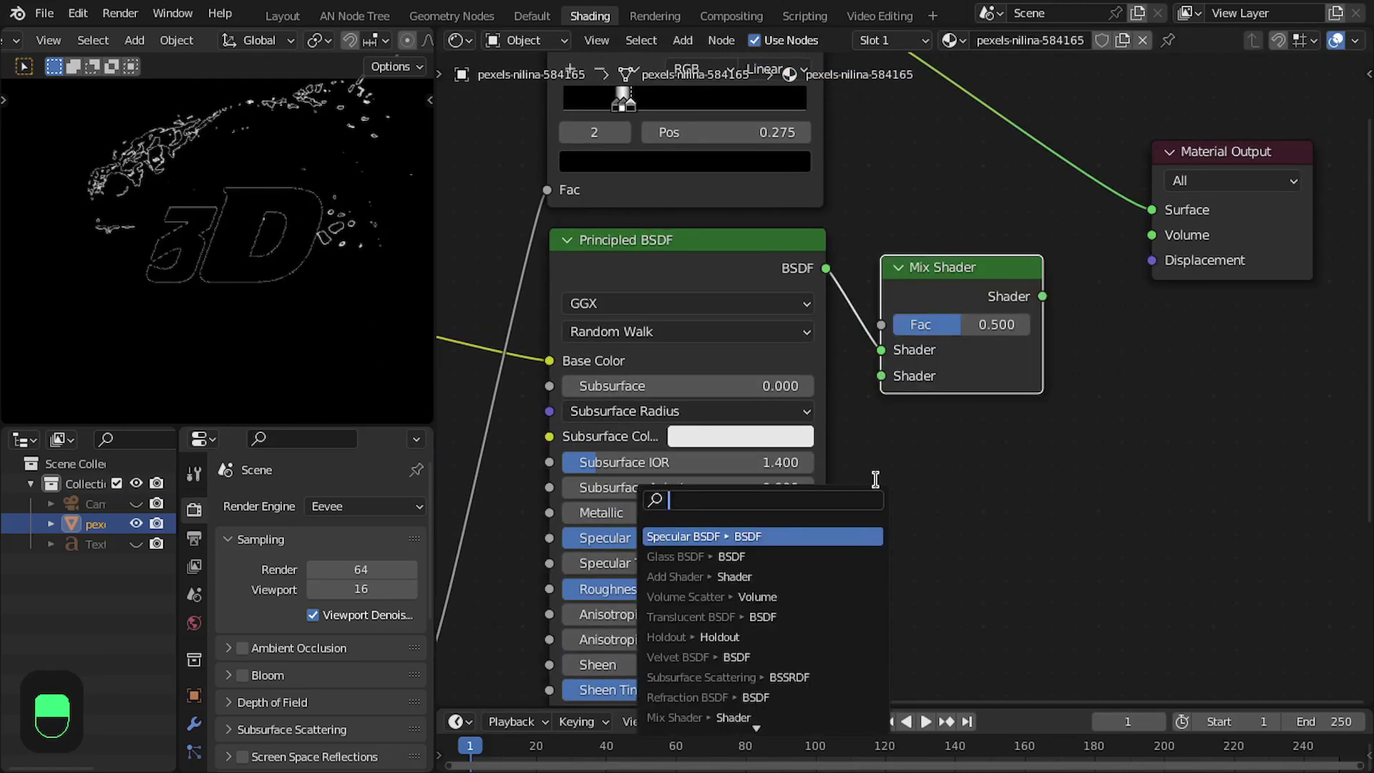
type("emis")
key("Return")
left_click(1054, 417)
scroll(1045, 415, "down", 5)
Use the outline ColorRamp's Color as the Mix Shader's Fac and connect the Mix Shader to the Material Output's Surface.
middle_click_drag(998, 379, 1000, 480)
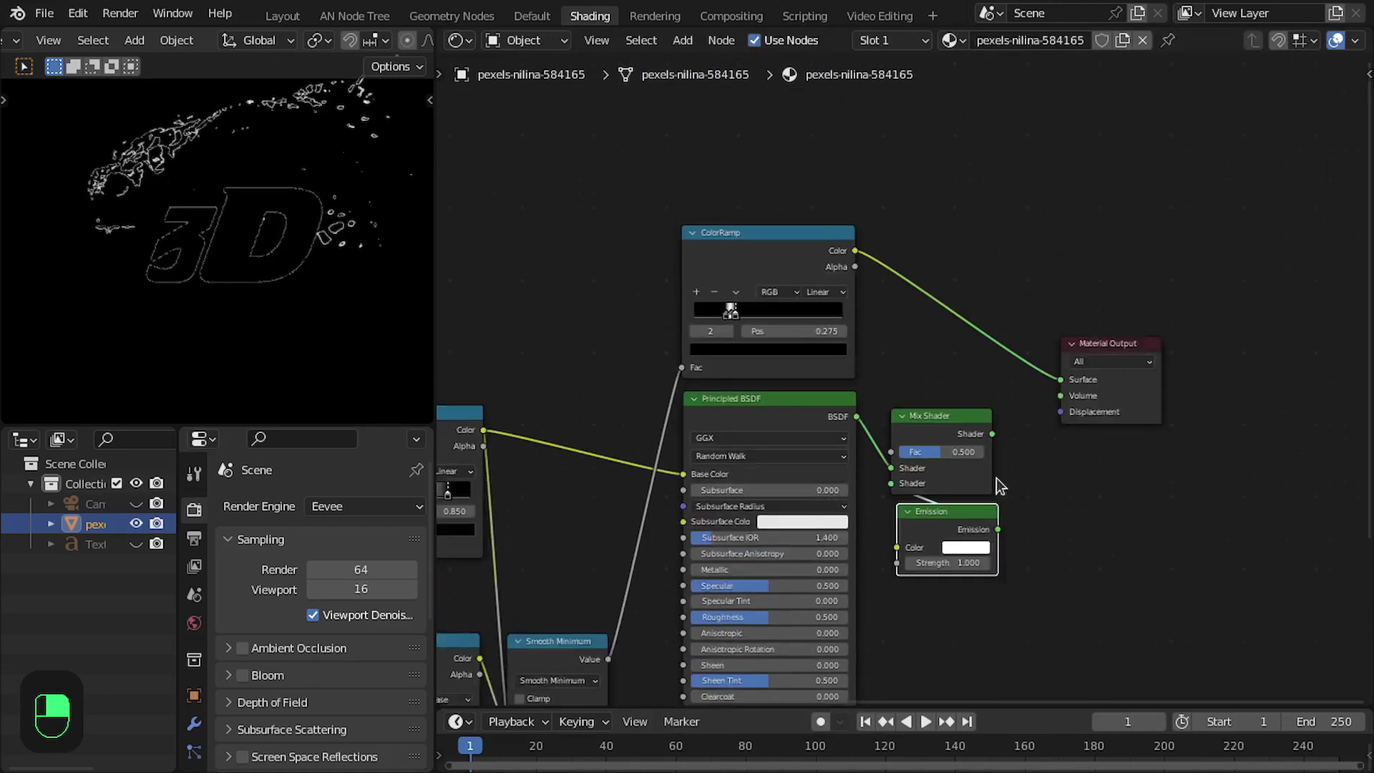
scroll(1002, 472, "up", 2)
left_click_drag(1095, 385, 893, 465)
left_click(937, 436, "ctrl+shift")
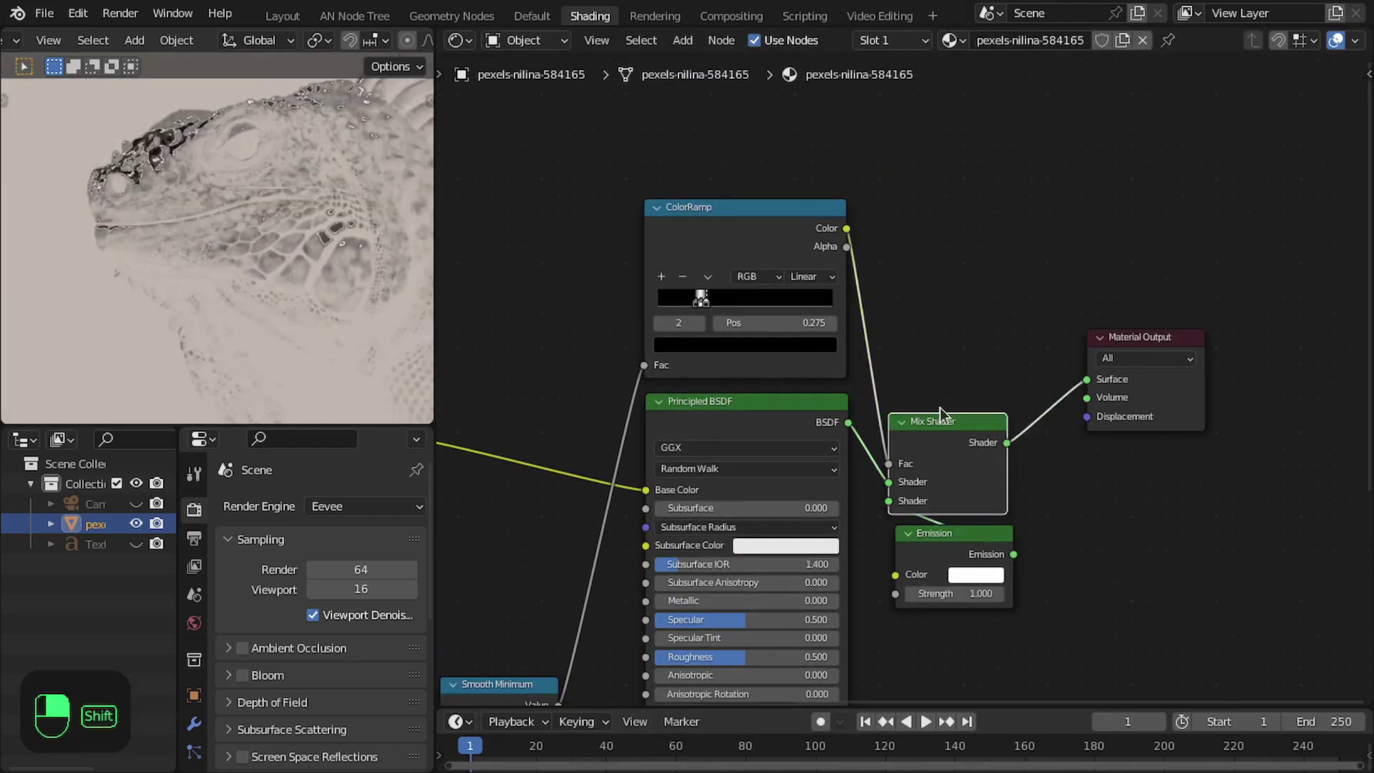
key("shift+e")
Set the Emission colour to red-orange (H 0.010, S 0.990, V 1.000) and its Strength to 30.
middle_click_drag(1064, 543, 1277, 424)
scroll(1202, 433, "up", 3)
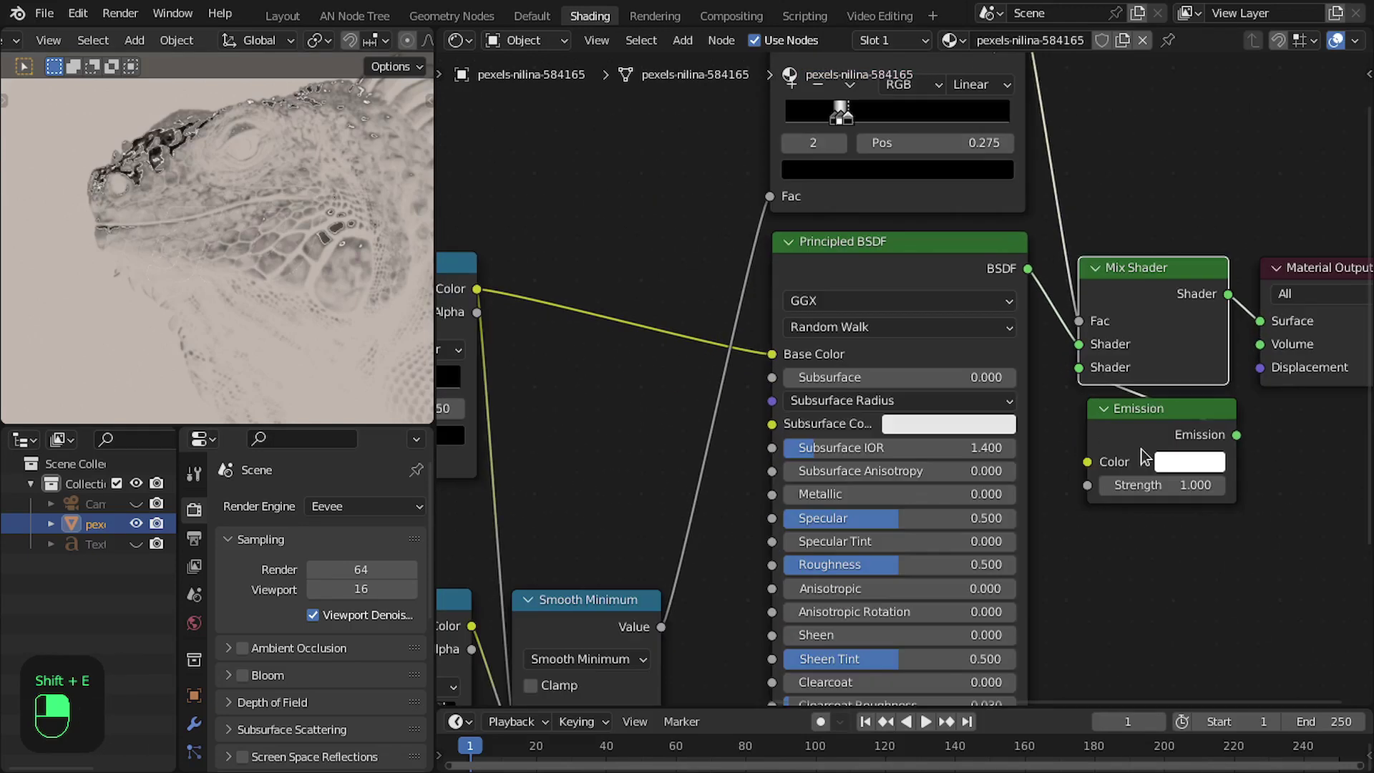
left_click(1181, 469)
left_click_drag(1089, 301, 1097, 281, "shift")
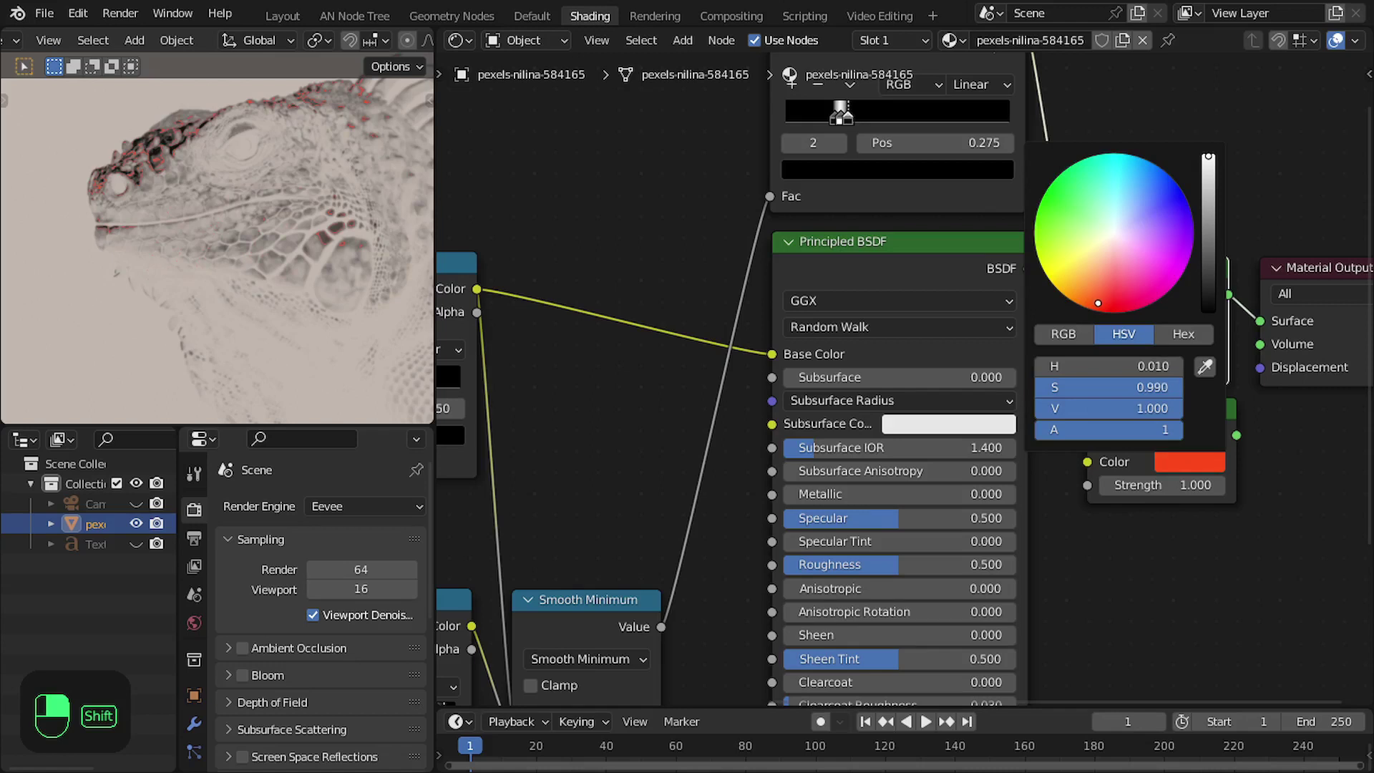
left_click(1175, 484)
type("30")
key("Return")
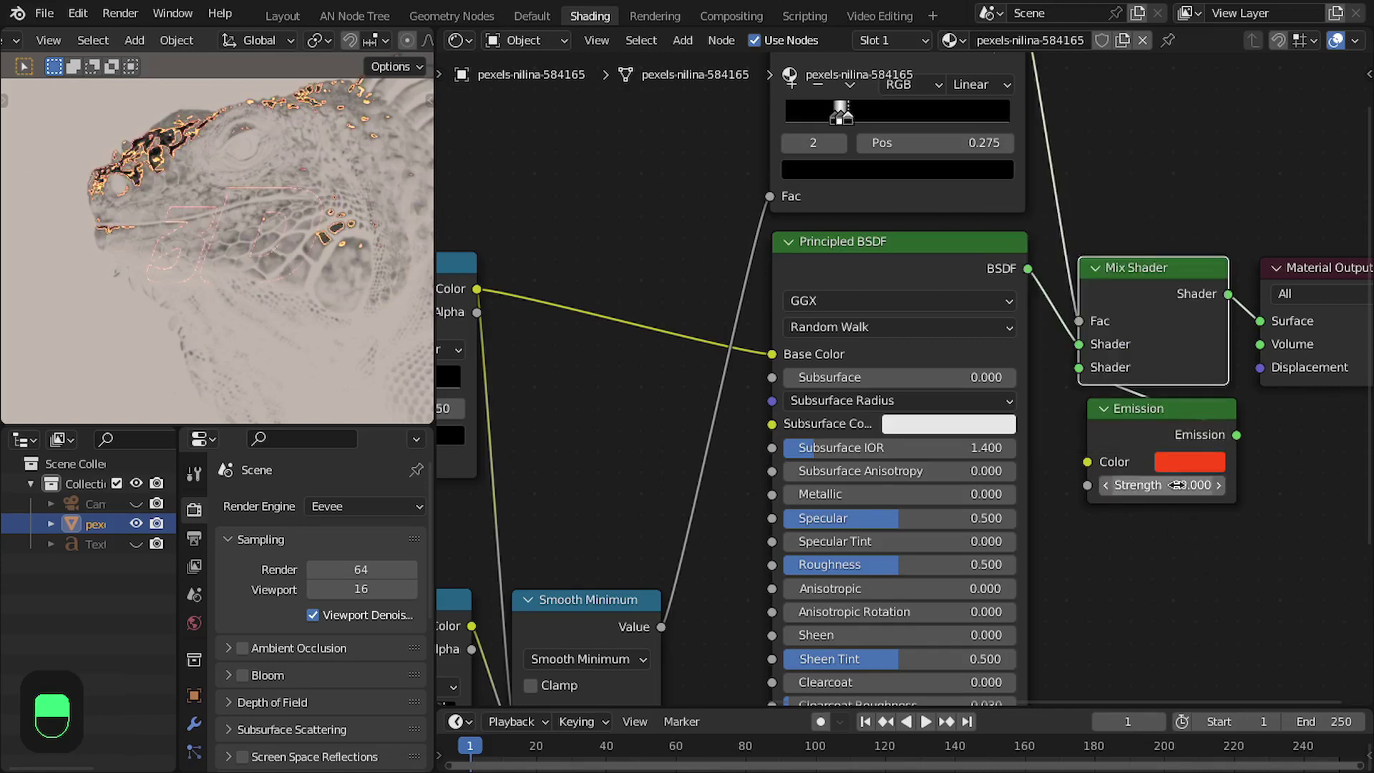
Move the image ColorRamp's Color link from the Principled BSDF's Base Color to its Specular input.
scroll(1277, 476, "down", 6)
middle_click_drag(1073, 418, 1200, 387)
scroll(801, 347, "up", 6)
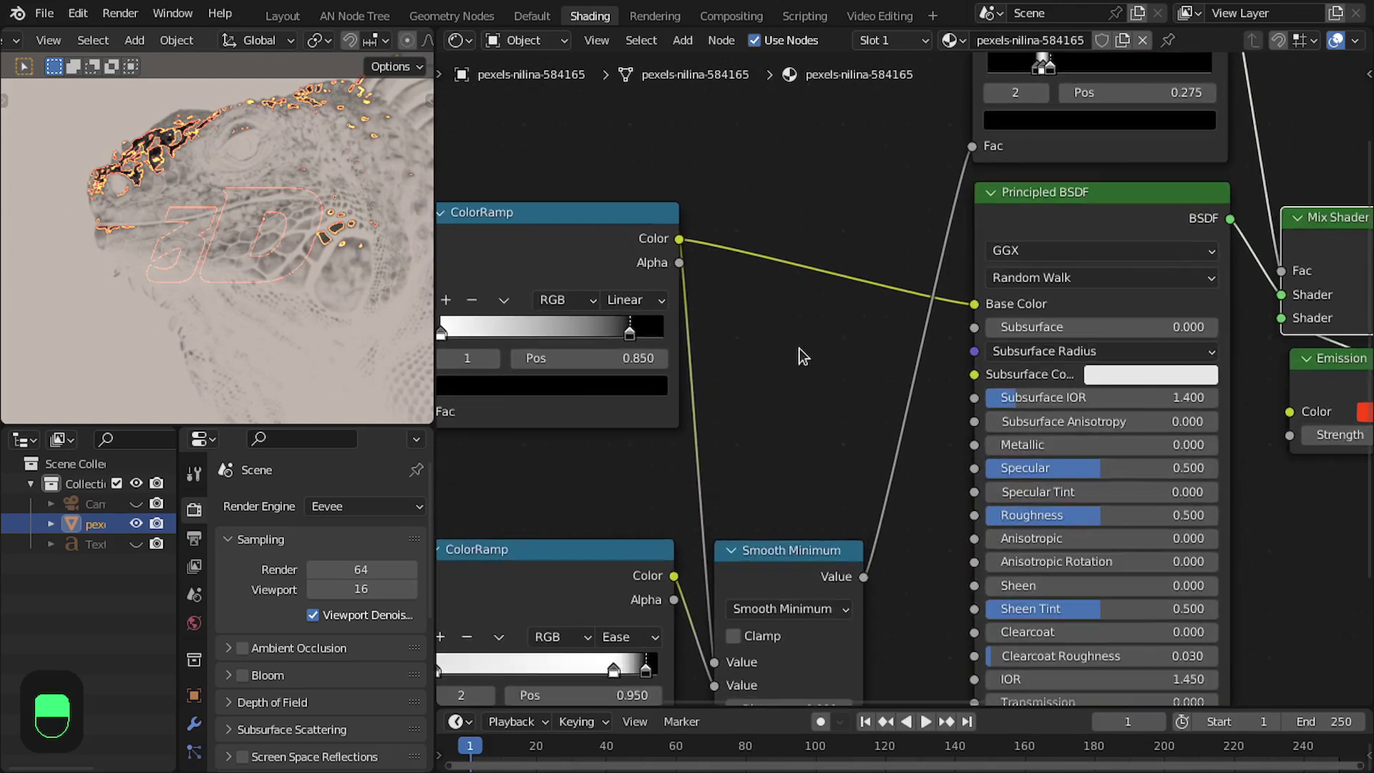
middle_click_drag(776, 298, 776, 288)
left_click_drag(974, 293, 891, 453)
left_click_drag(986, 480, 975, 456)
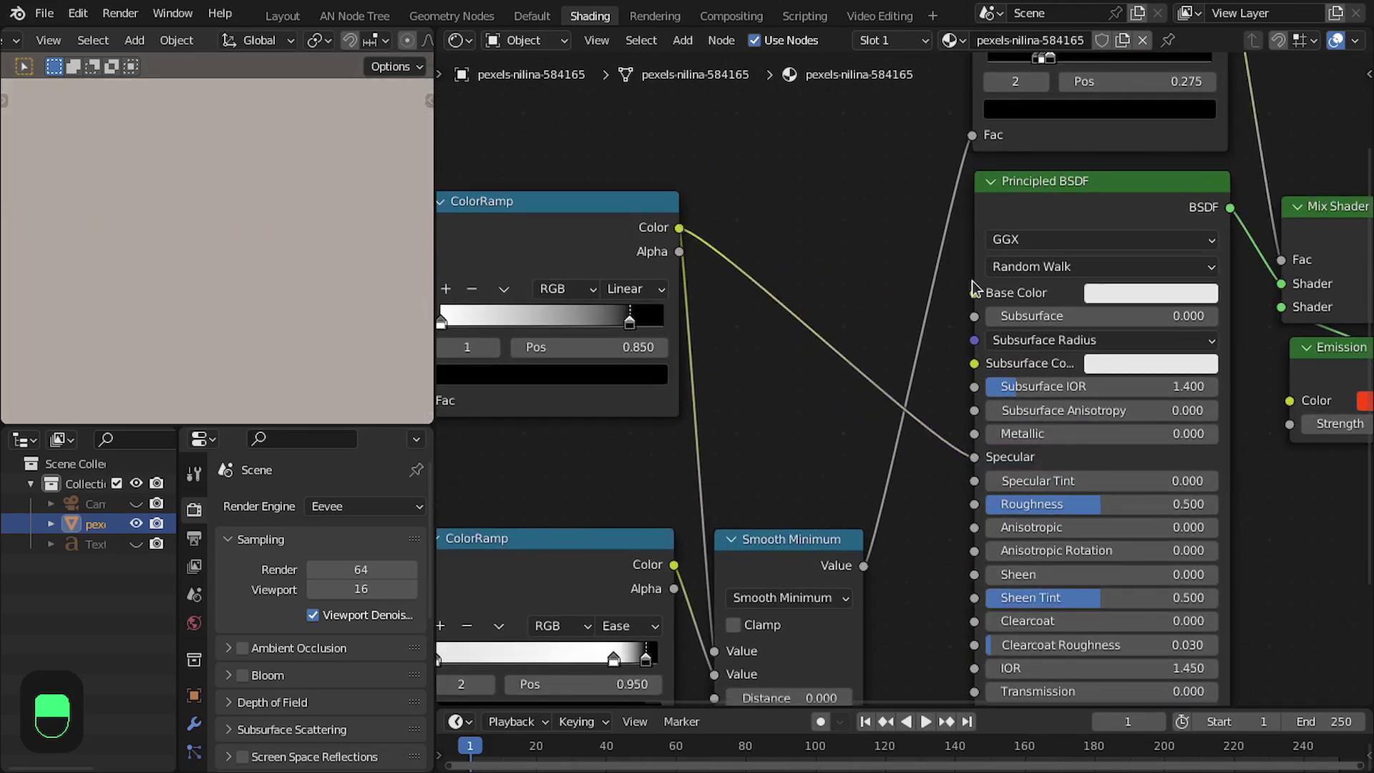
Darken the Principled BSDF's Base Color by setting its HSV Value to 0.13.
scroll(787, 336, "down", 3)
scroll(1050, 372, "up", 3)
left_click(1053, 371)
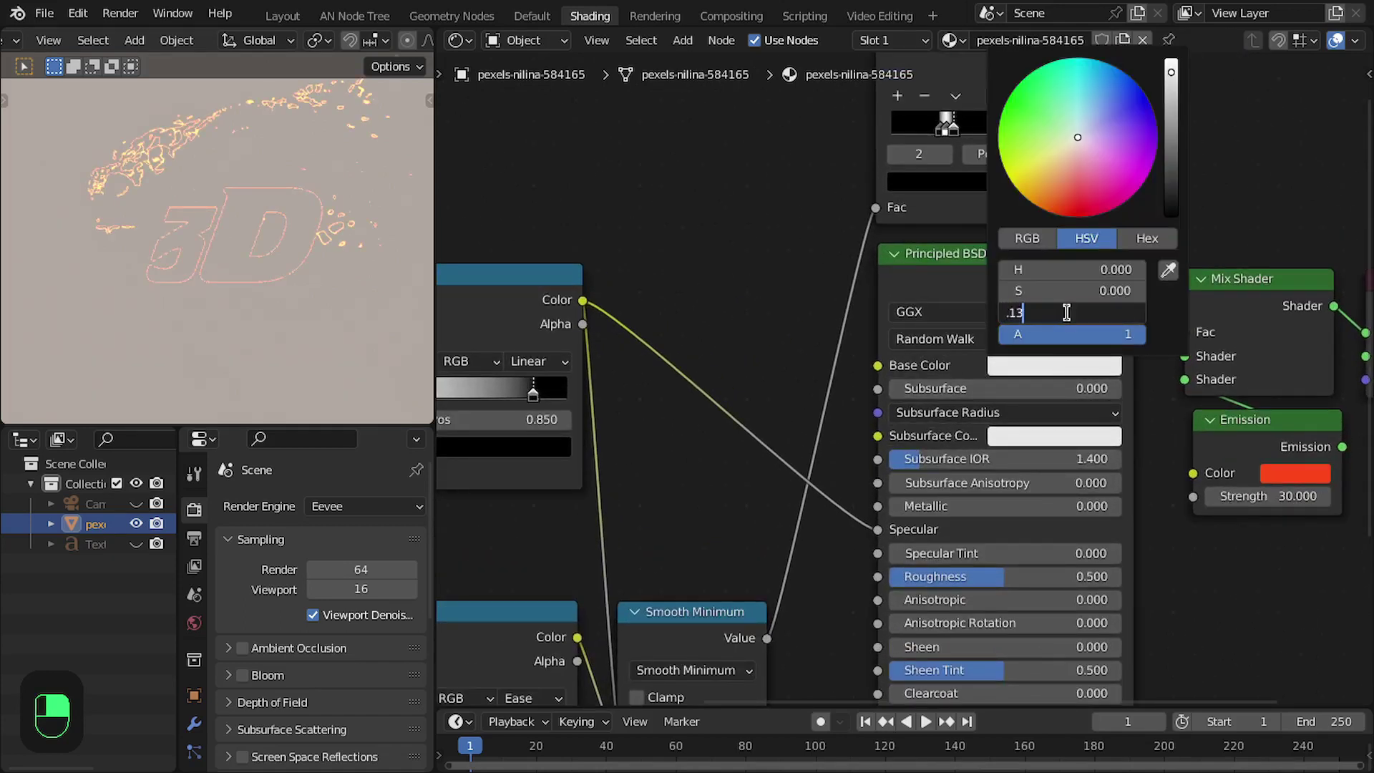
key("Return")
Tuck the Emission node neatly beneath the Mix Shader.
scroll(755, 336, "down", 4)
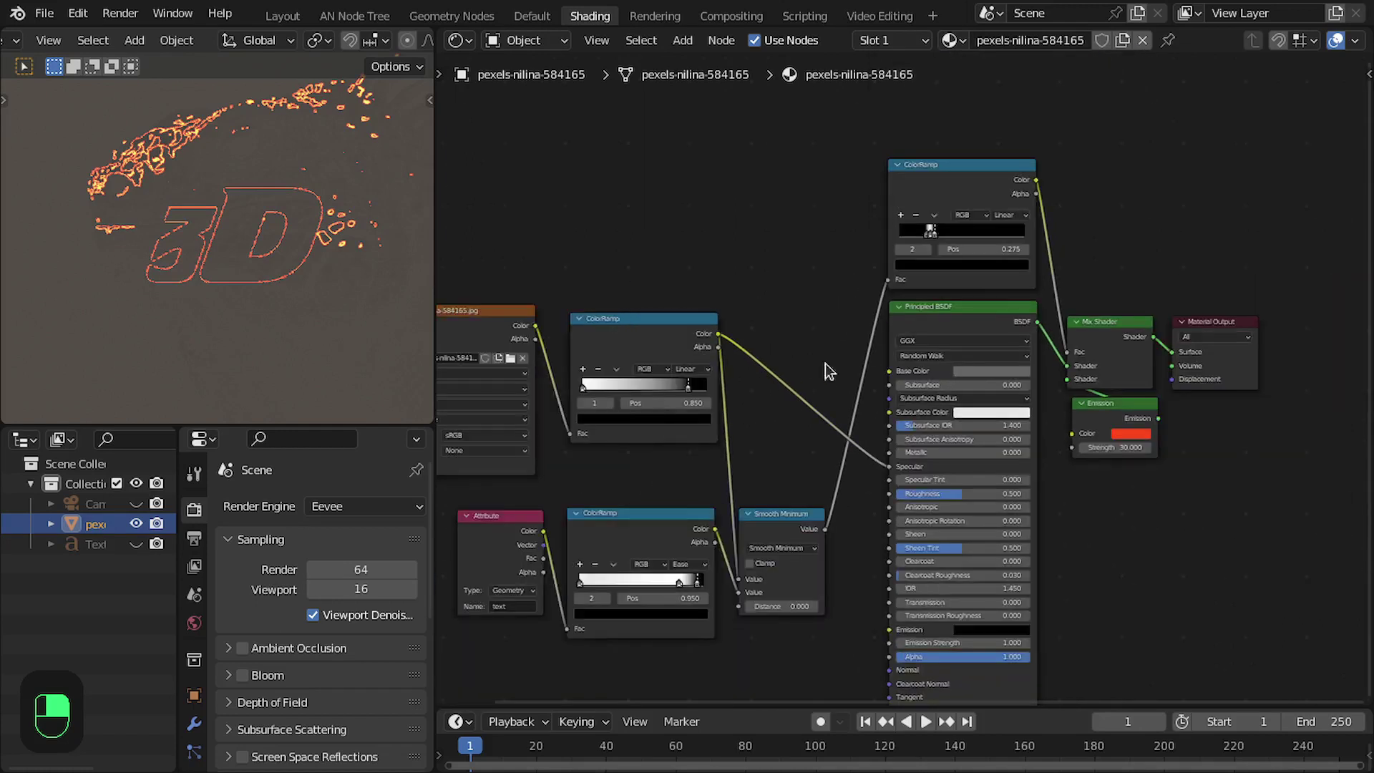
scroll(826, 364, "up", 3)
left_click_drag(1150, 420, 1167, 408)
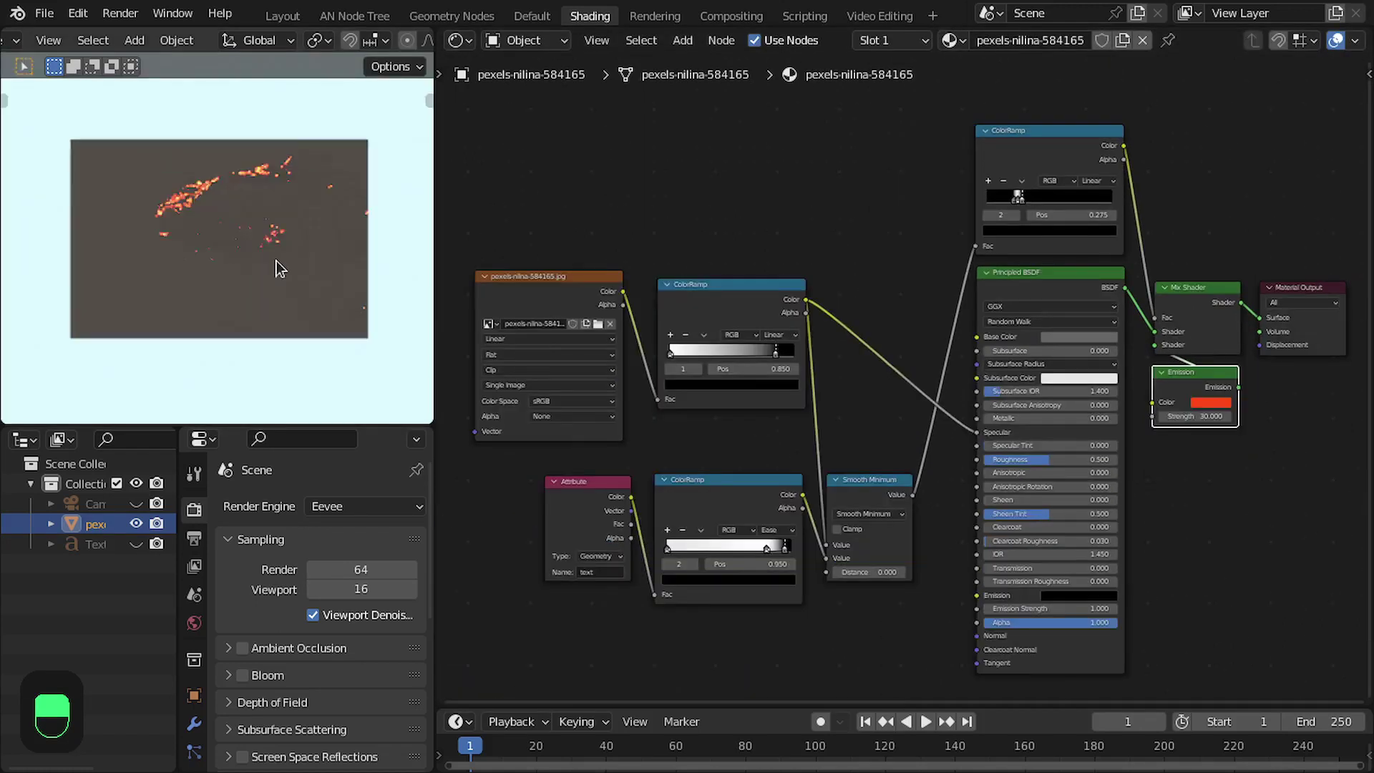
Try raising the Smooth Minimum Distance to about 2.86 with the glowing outlines in view, and reset it to 0.
scroll(276, 262, "up", 4)
scroll(856, 522, "up", 2)
scroll(857, 561, "up", 1)
middle_click_drag(857, 595, 865, 505)
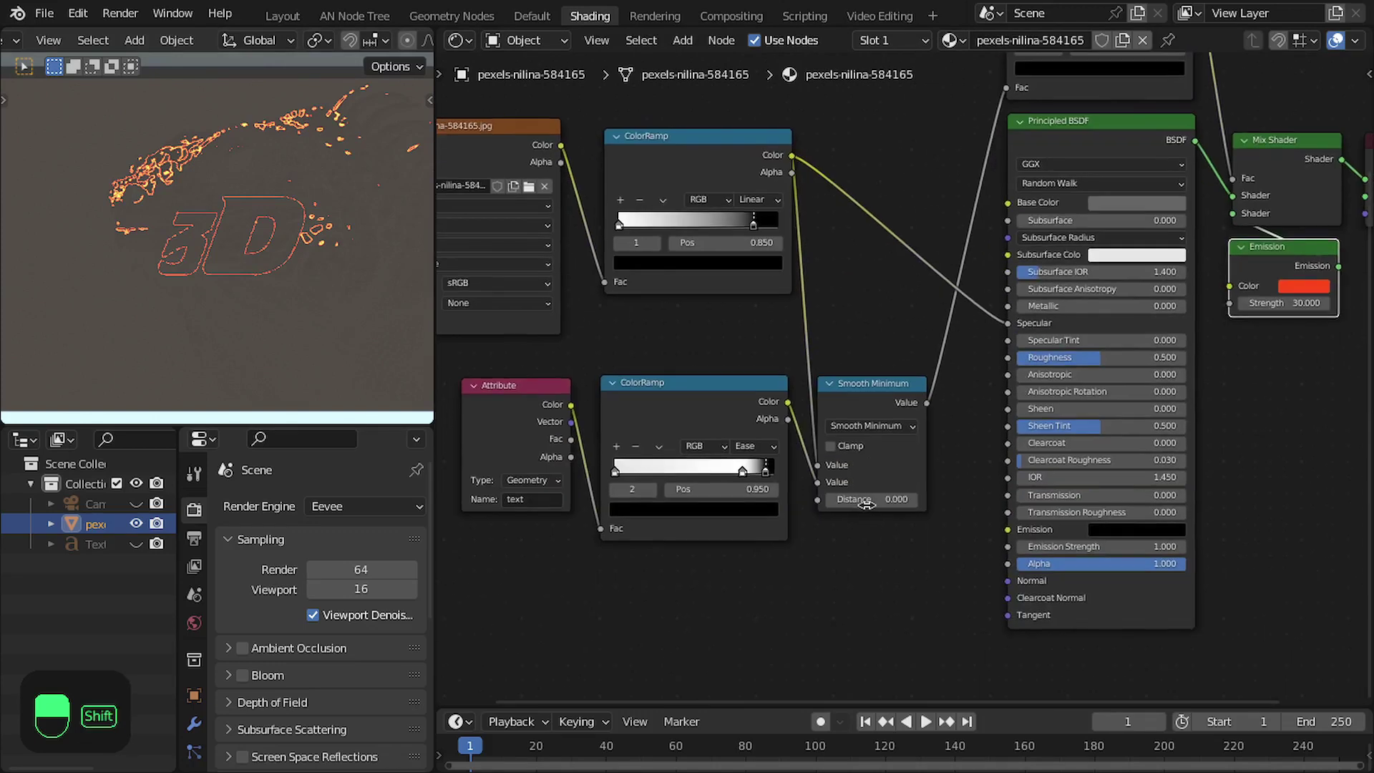
left_click_drag(867, 500, 895, 500, "shift")
mouse_move(987, 499)
left_mouse_down()
mouse_move(1102, 499)
mouse_move(1004, 499)
left_mouse_up()
left_click(869, 503)
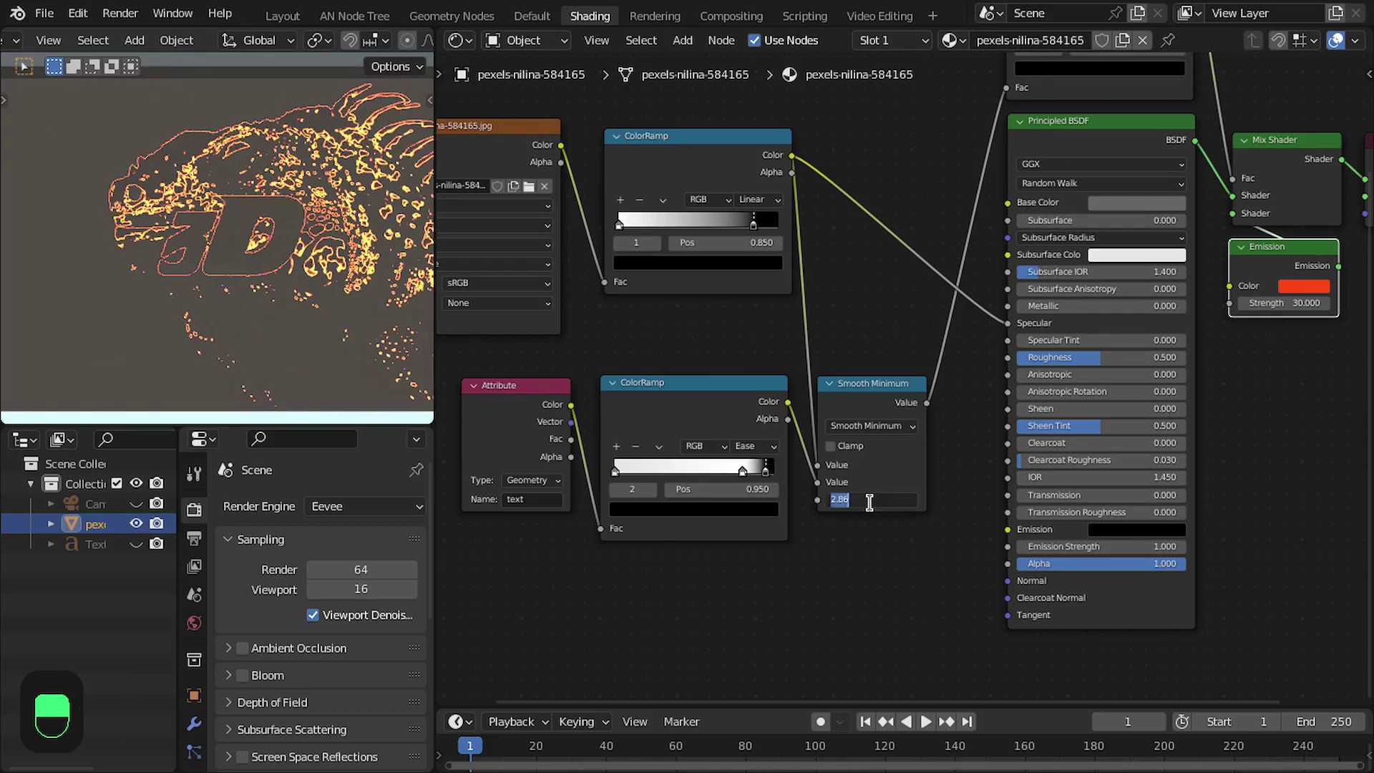
type("0")
key("Return")
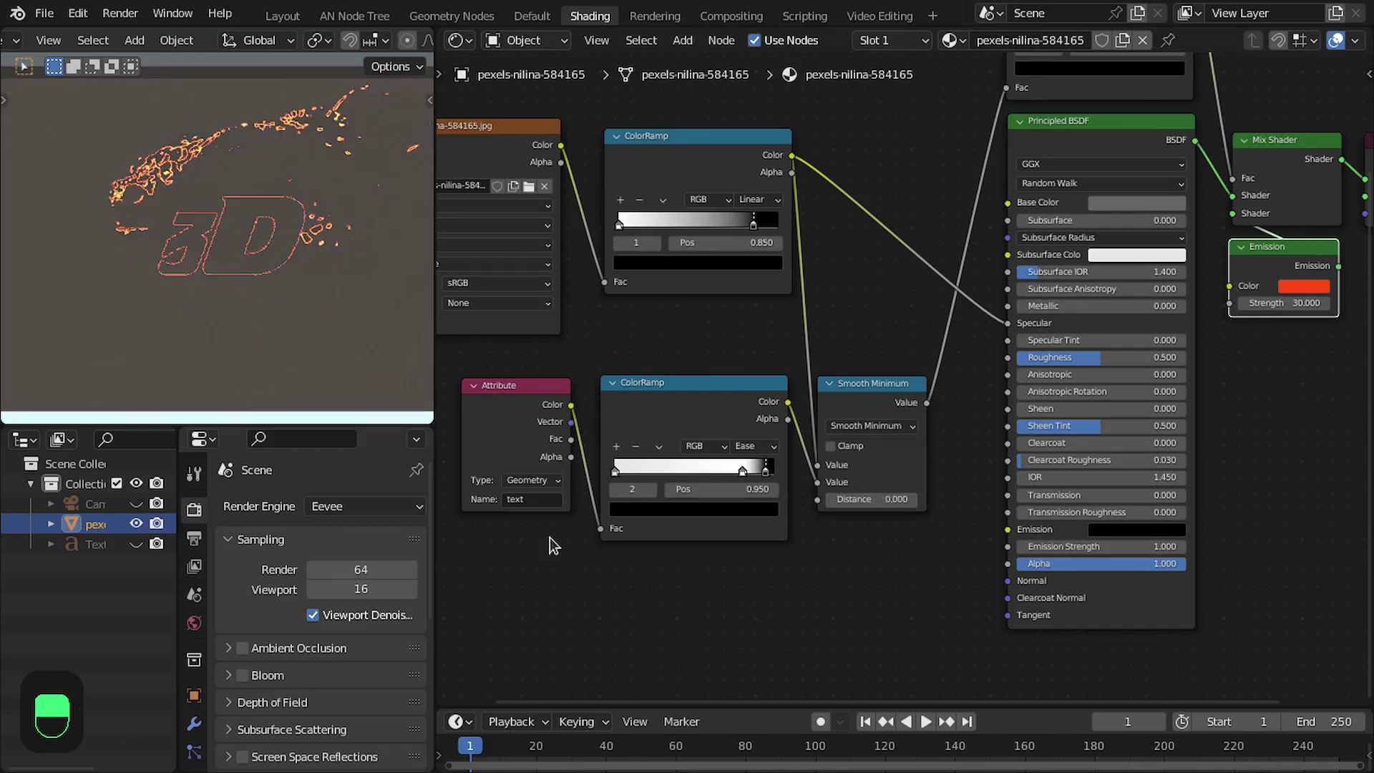
Enable Bloom in the render settings and set the colour management View Transform to Filmic.
left_click(243, 676)
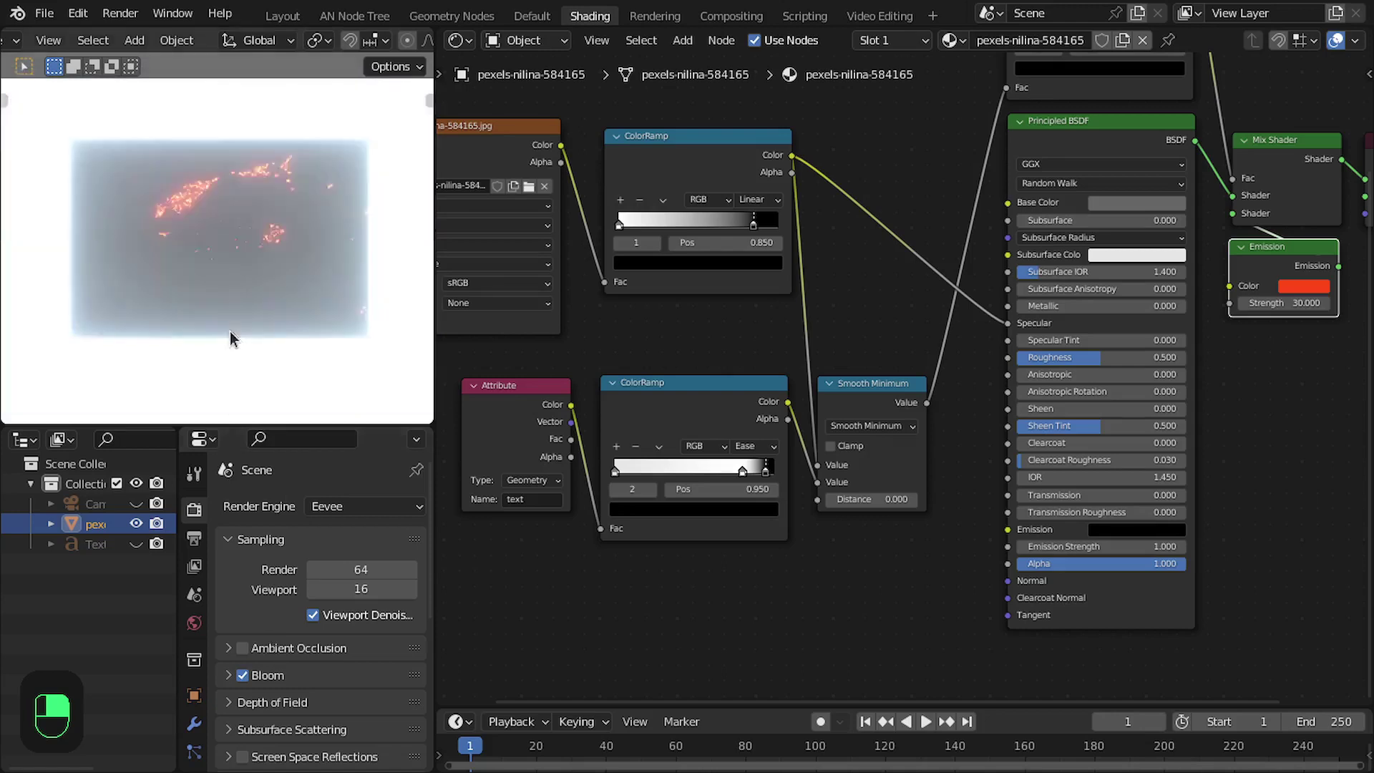
scroll(311, 713, "down", 10)
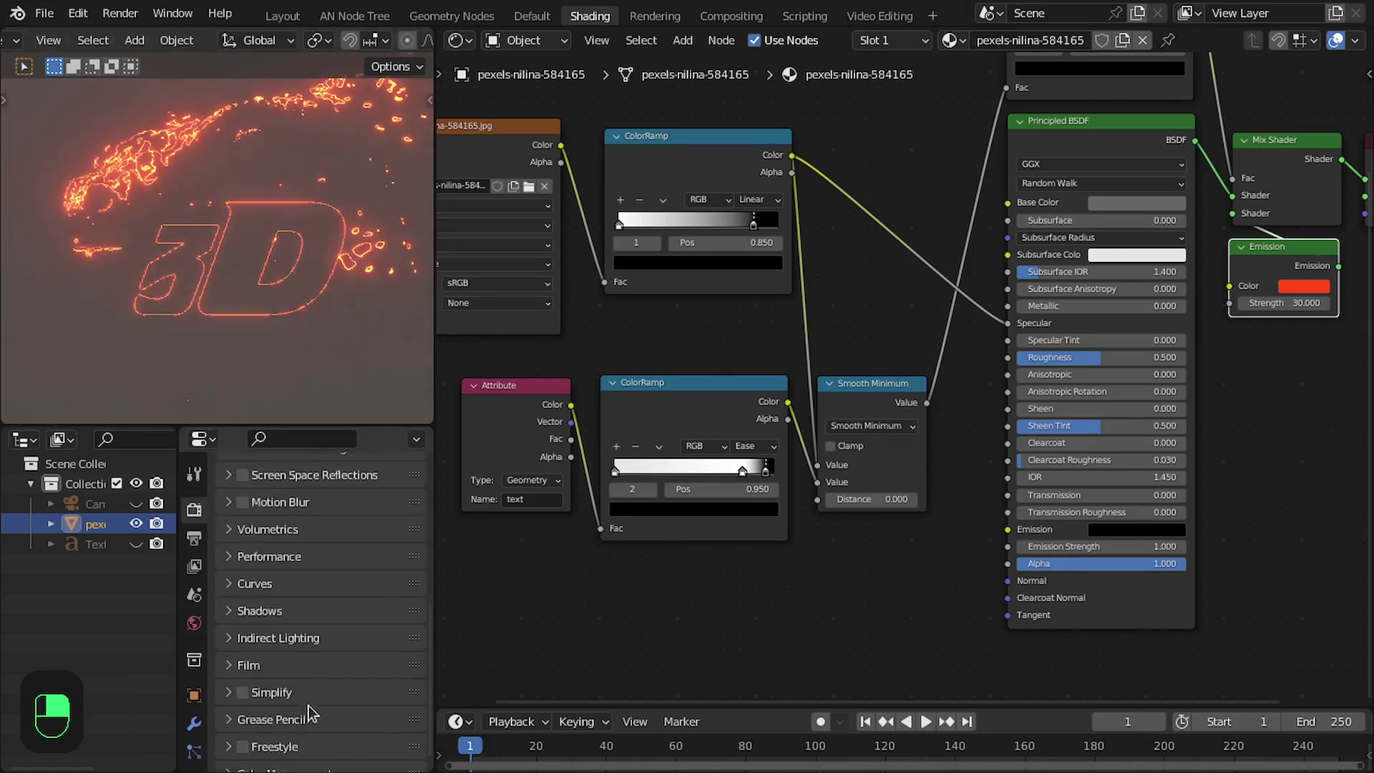
scroll(309, 714, "down", 1)
scroll(304, 708, "down", 6)
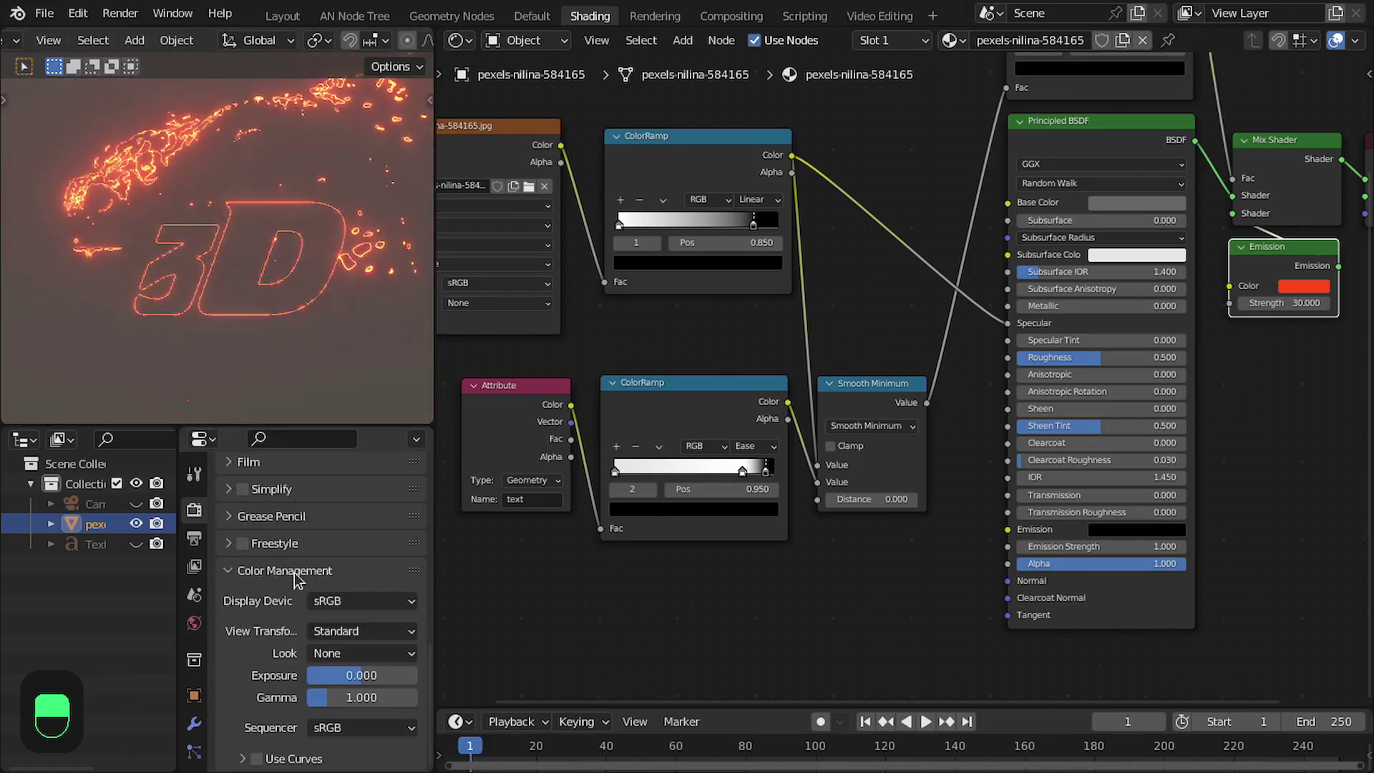
left_click(360, 631)
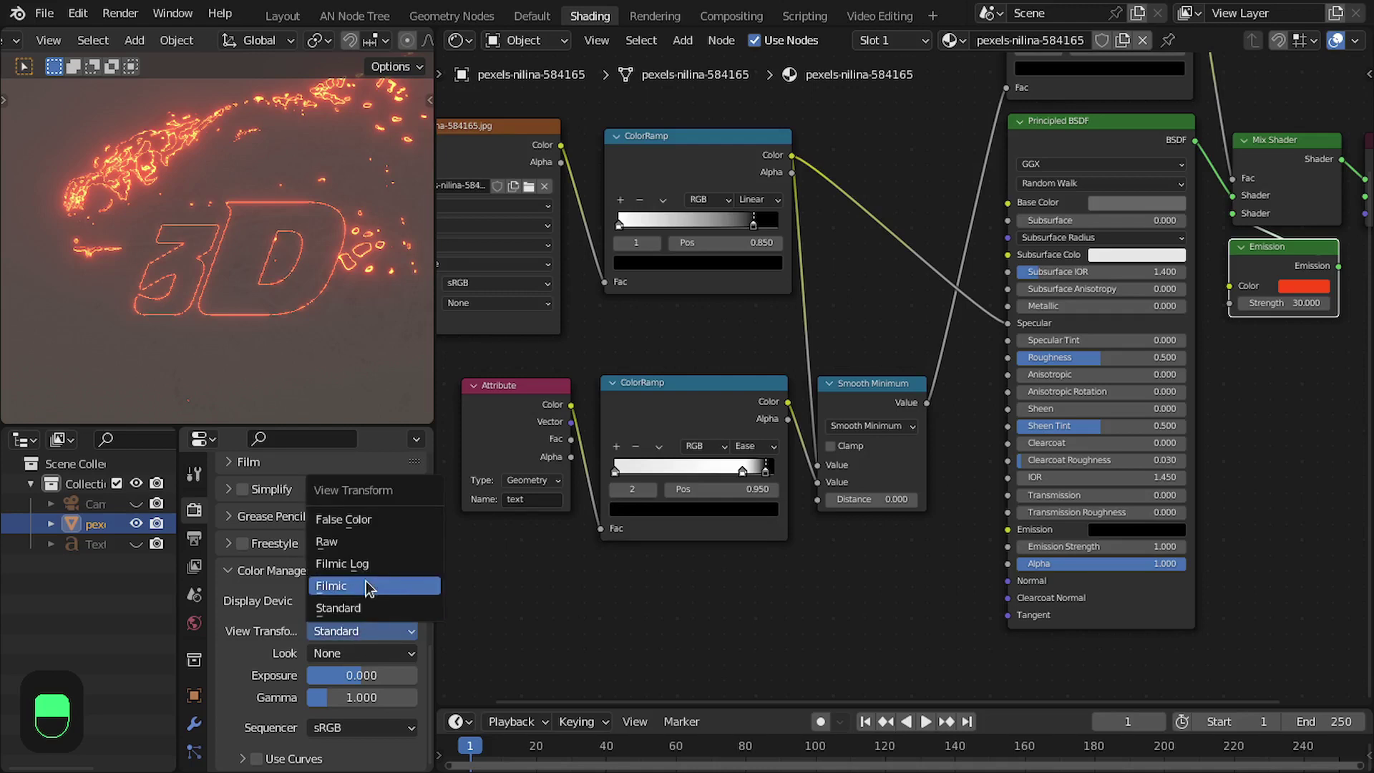
left_click(368, 588)
Set the colour management Look to Very High Contrast.
left_click(335, 653)
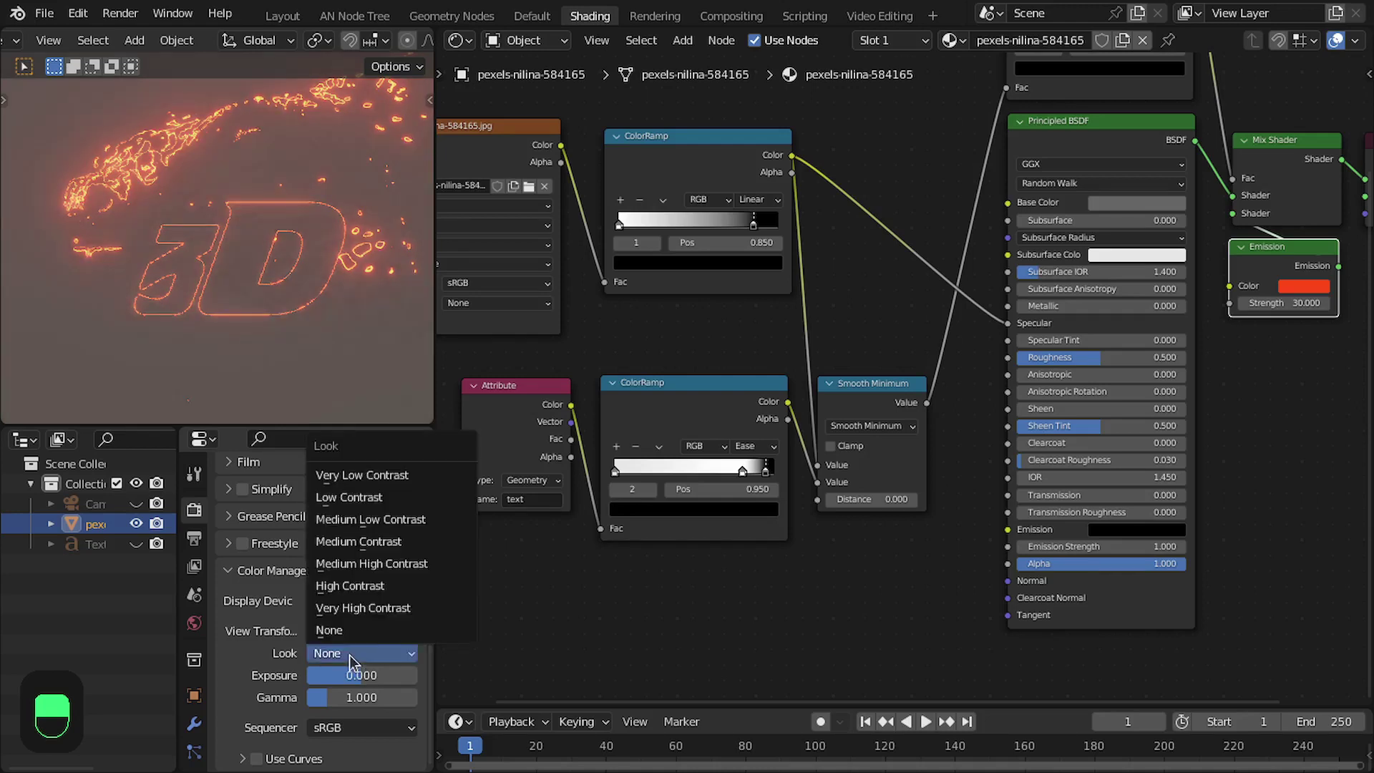
left_click(388, 608)
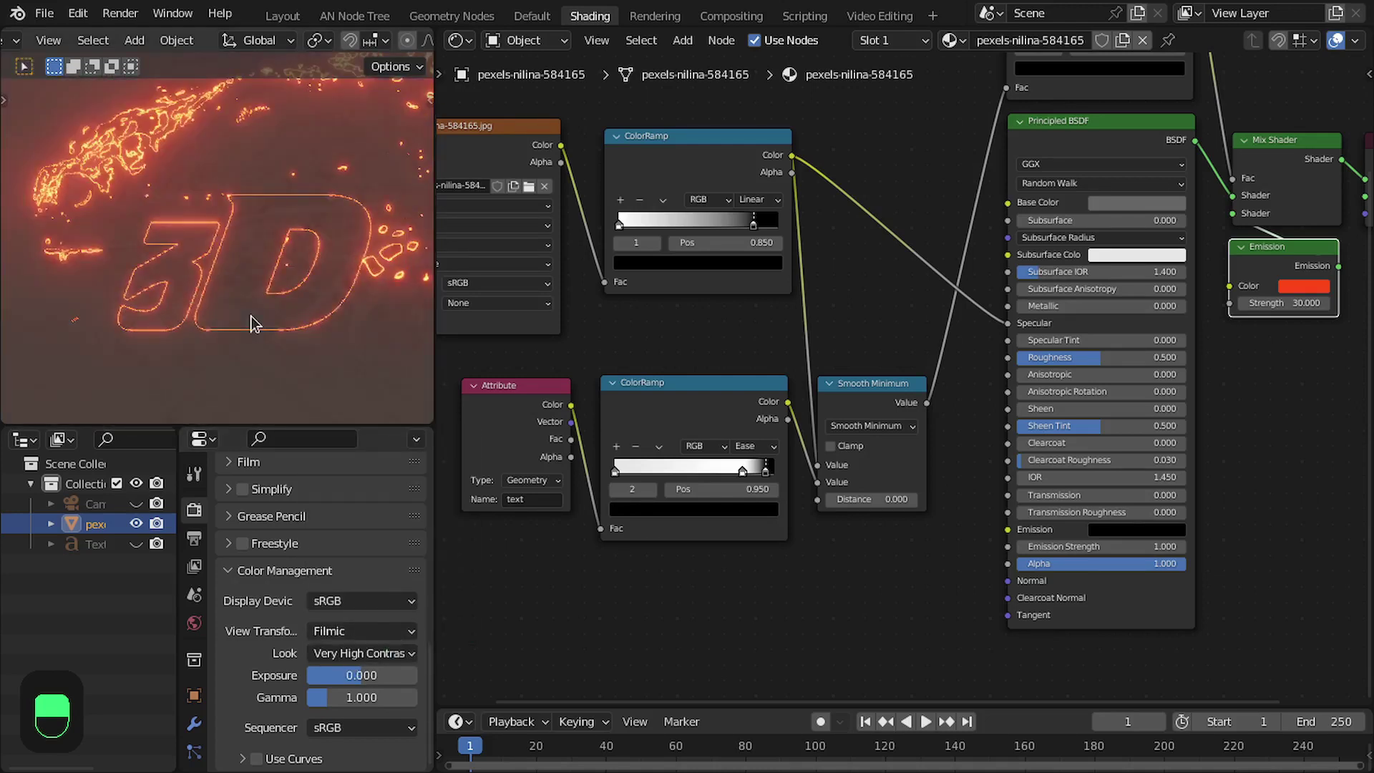
Look through the camera, clear its rotation and location, and rotate it 90° about the X axis.
left_click(100, 504)
key("KP_0")
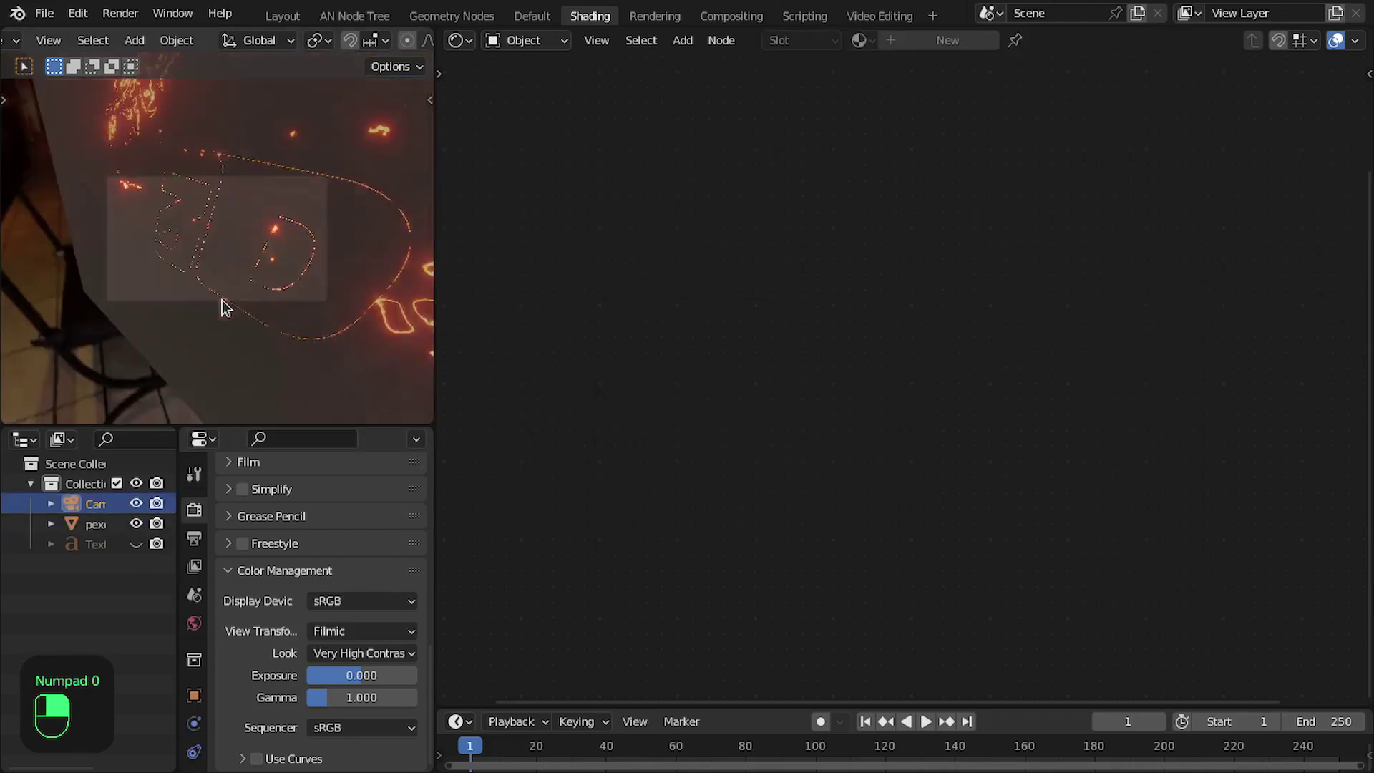
key("alt+r")
key("alt+g")
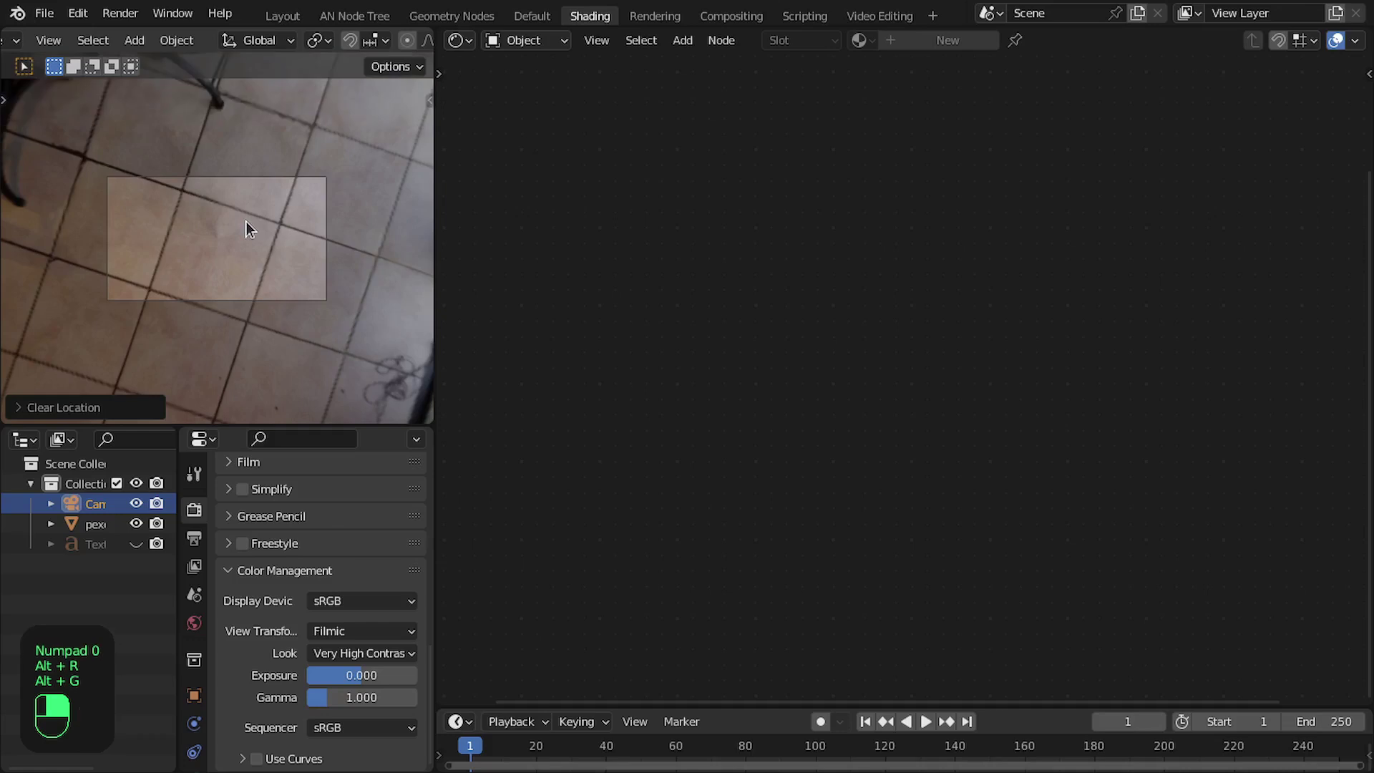
type("r90")
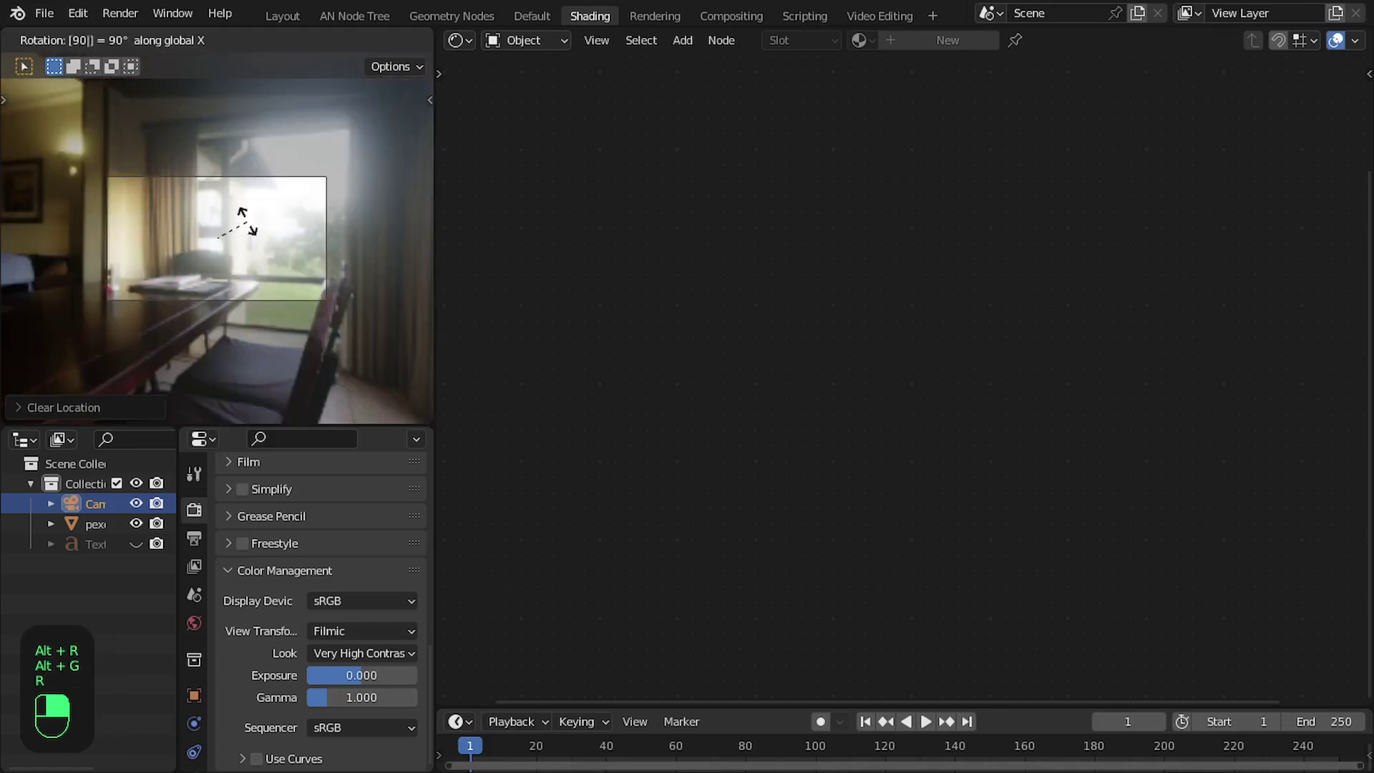
left_click(246, 221)
Move the camera back along the Y axis until the glowing relief plane fills the frame.
key("g")
key("y")
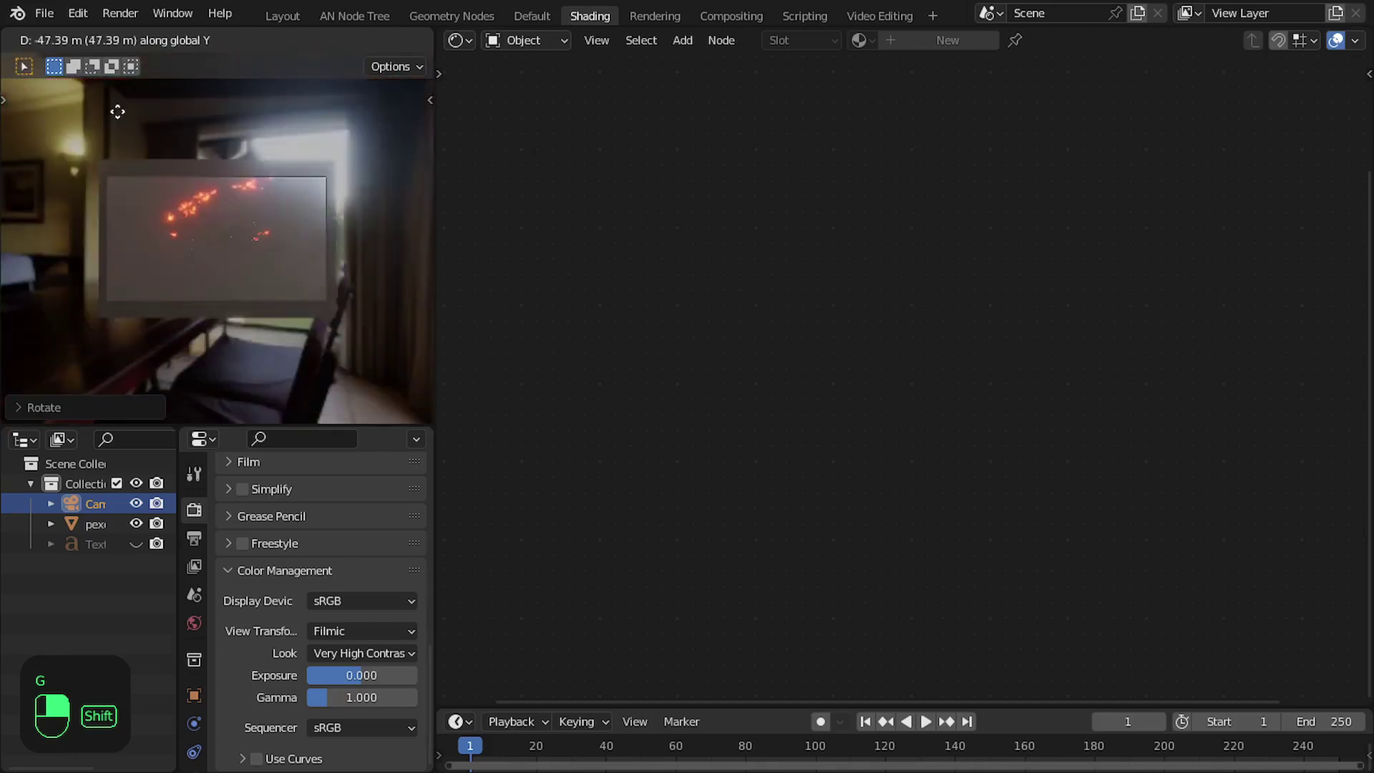
left_click(136, 152)
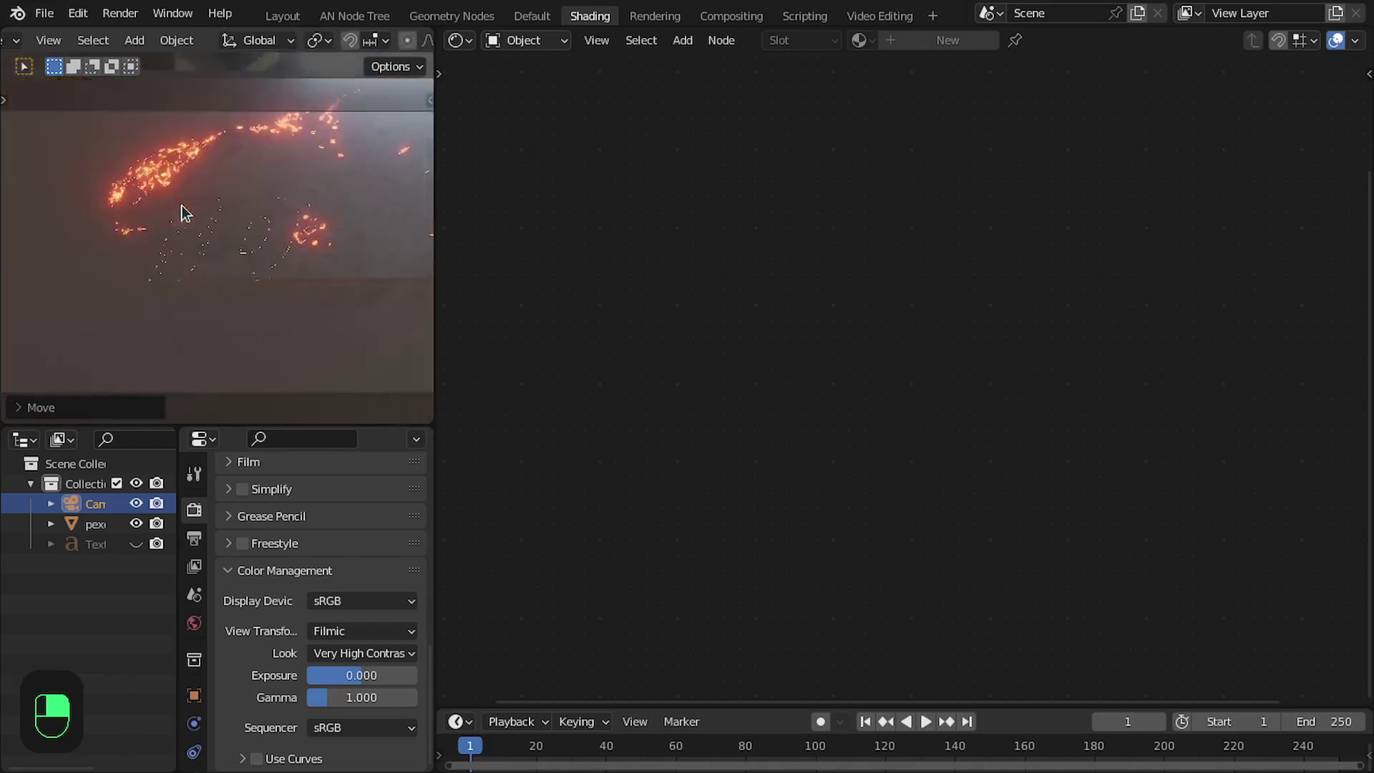
Dim the world's environment lighting by setting its Strength to 0.1.
left_click(221, 218)
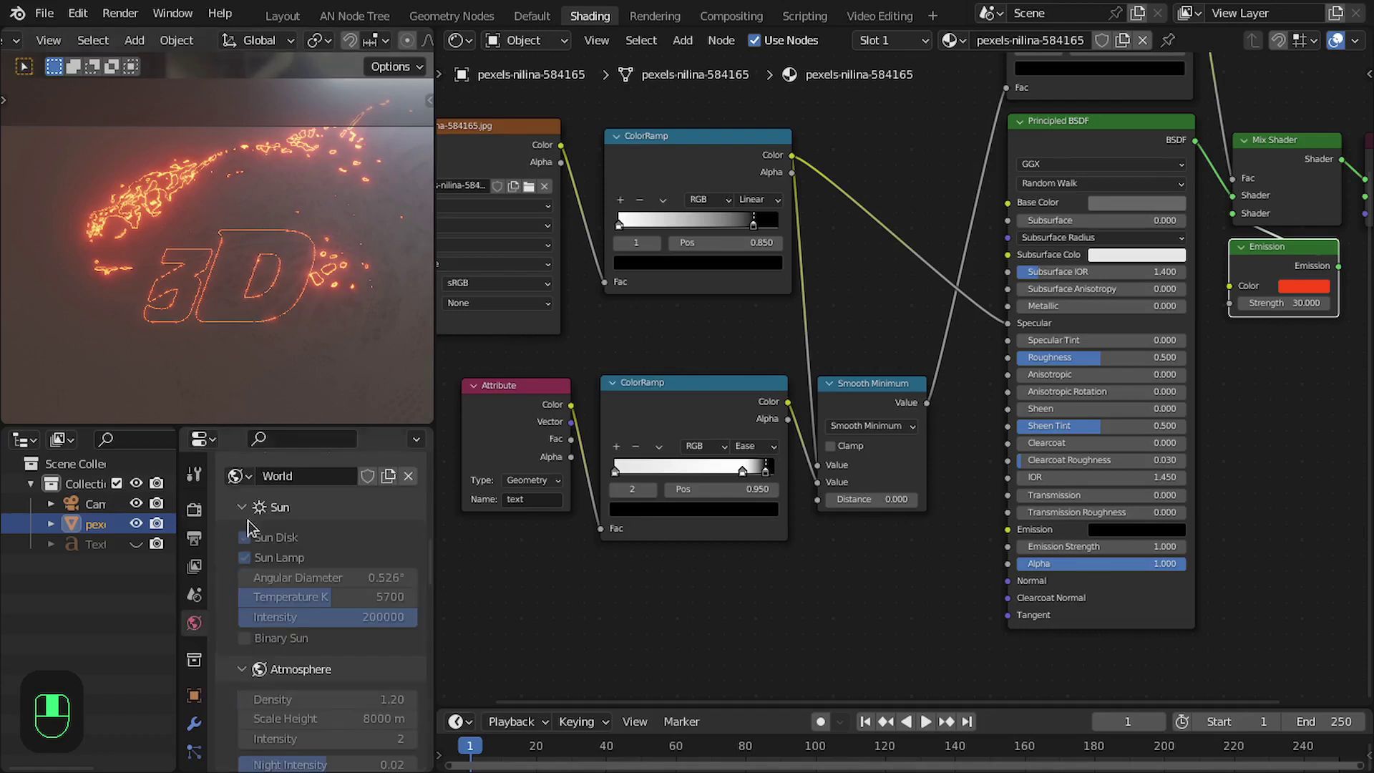
scroll(325, 652, "up", 10)
scroll(330, 659, "down", 4)
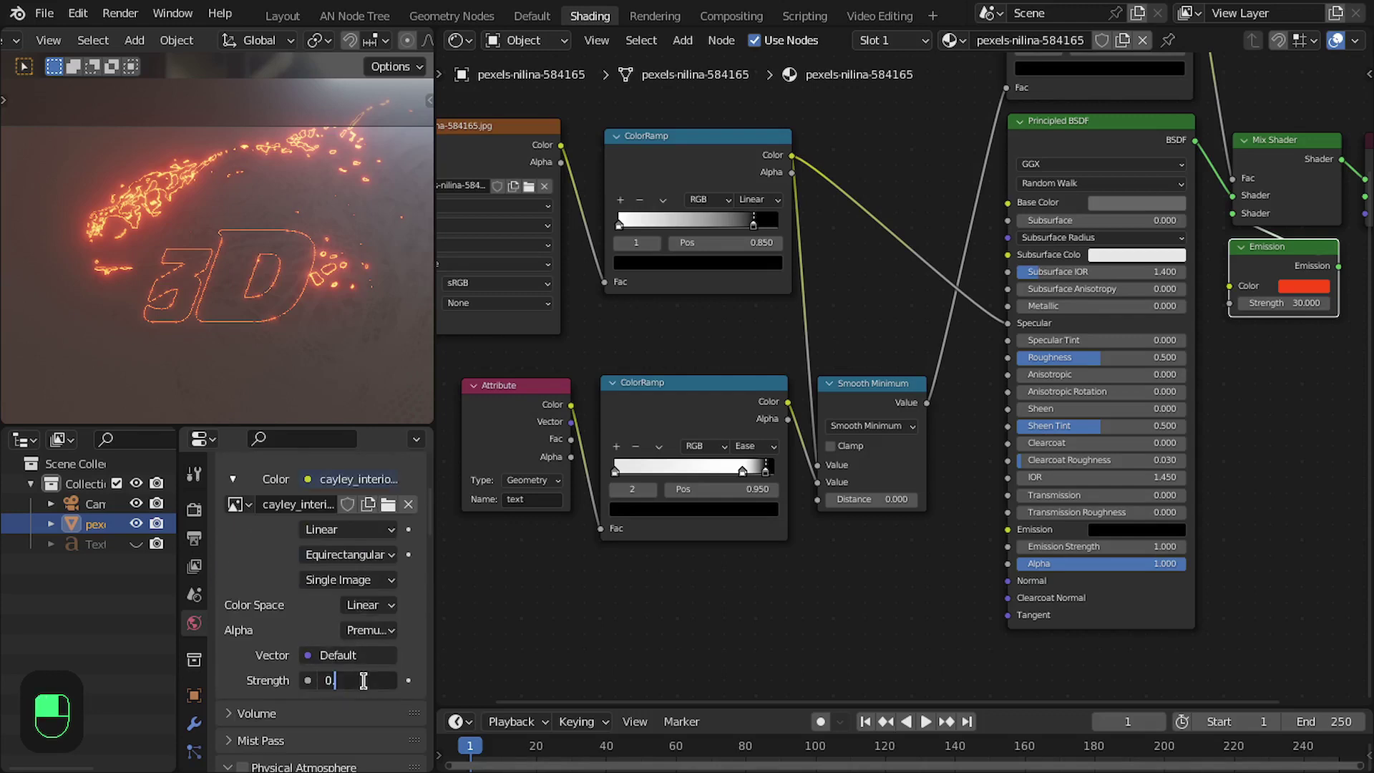
key("Return")
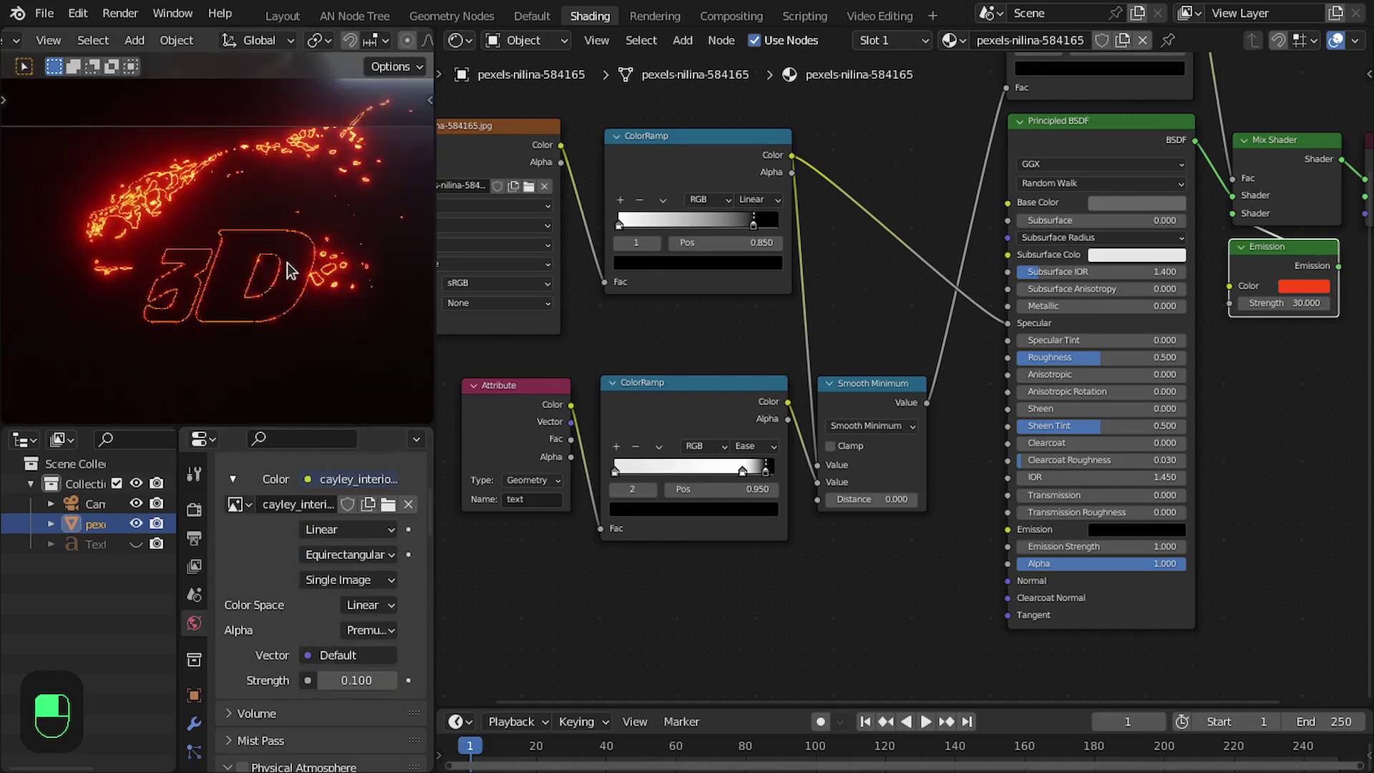
Add a spot light to the scene and set its Power to 4000 W.
key("shift+a")
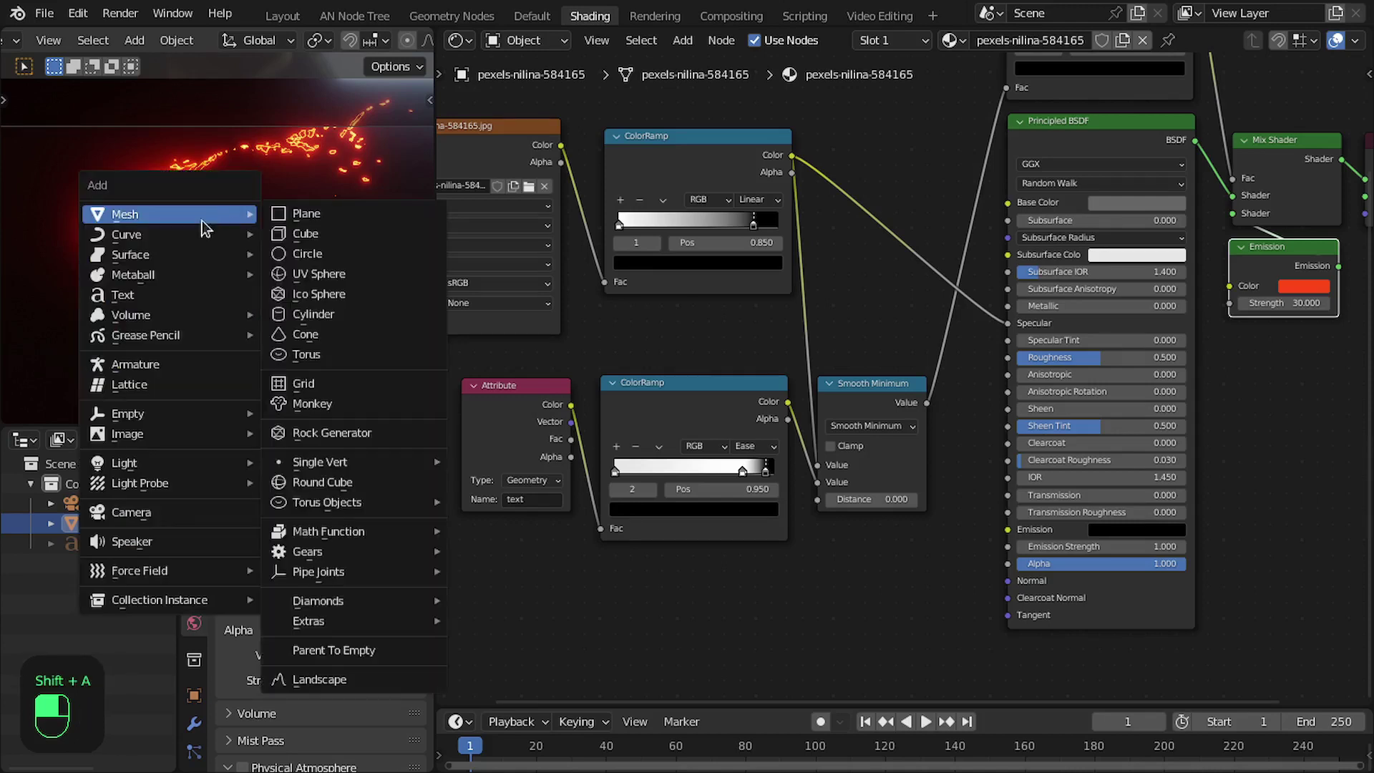
mouse_move(115, 464)
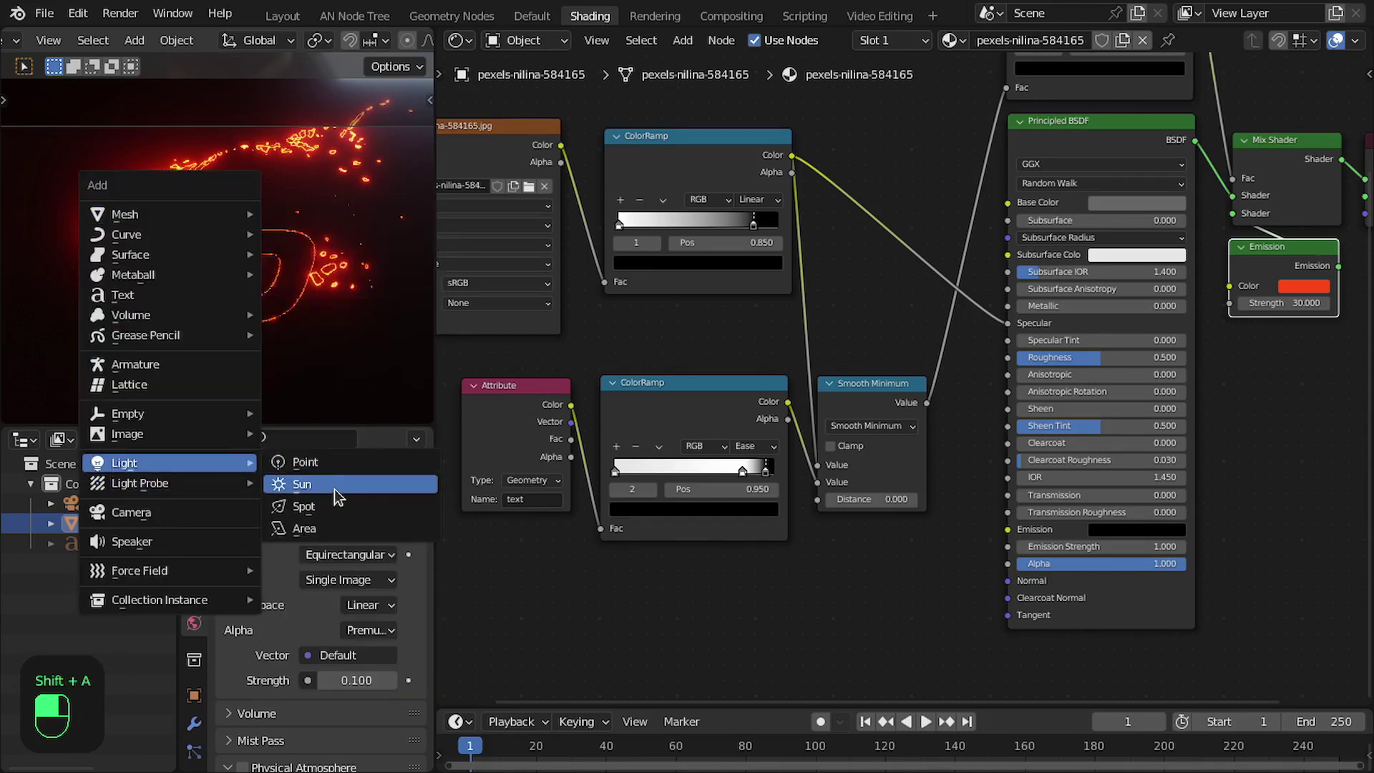
left_click(303, 505)
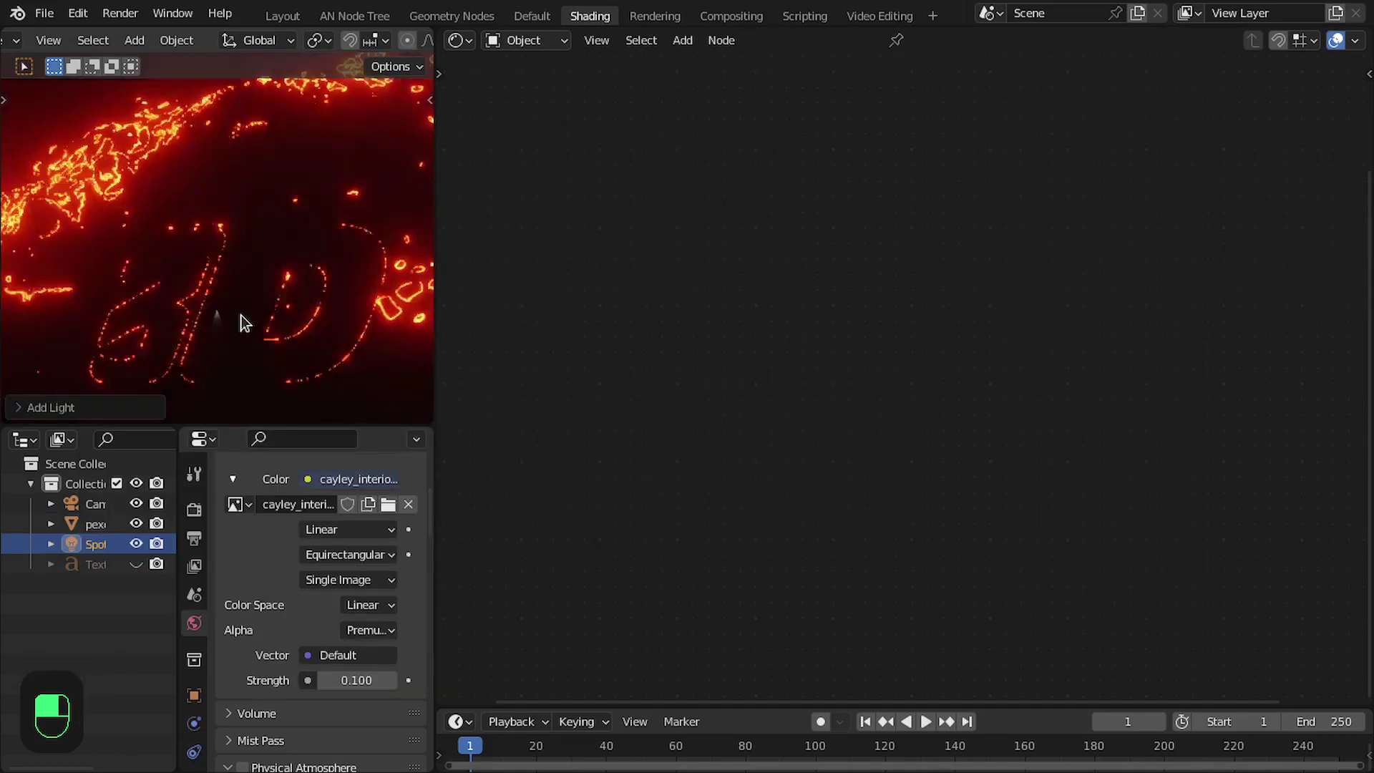
scroll(193, 701, "down", 2)
left_click(195, 713)
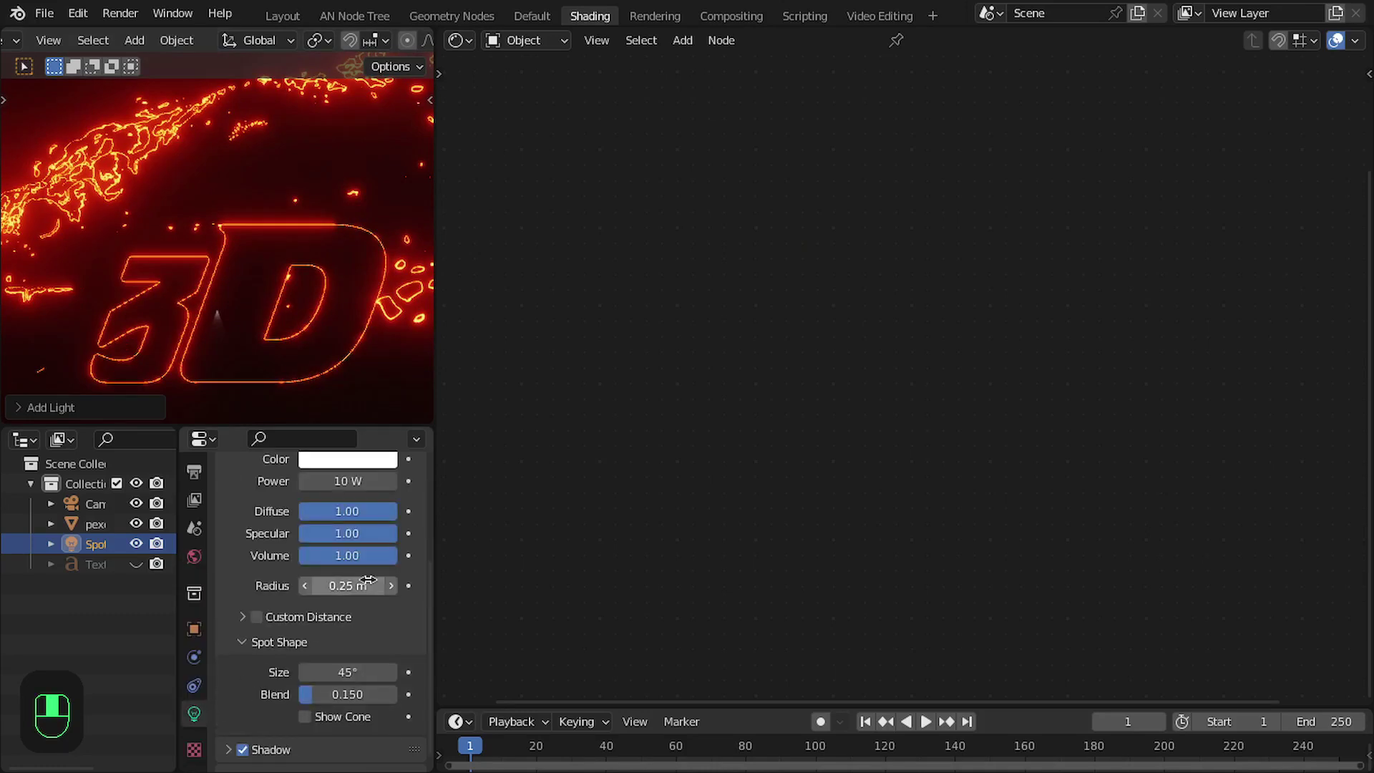
scroll(330, 535, "up", 3)
left_click(336, 555)
type("4")
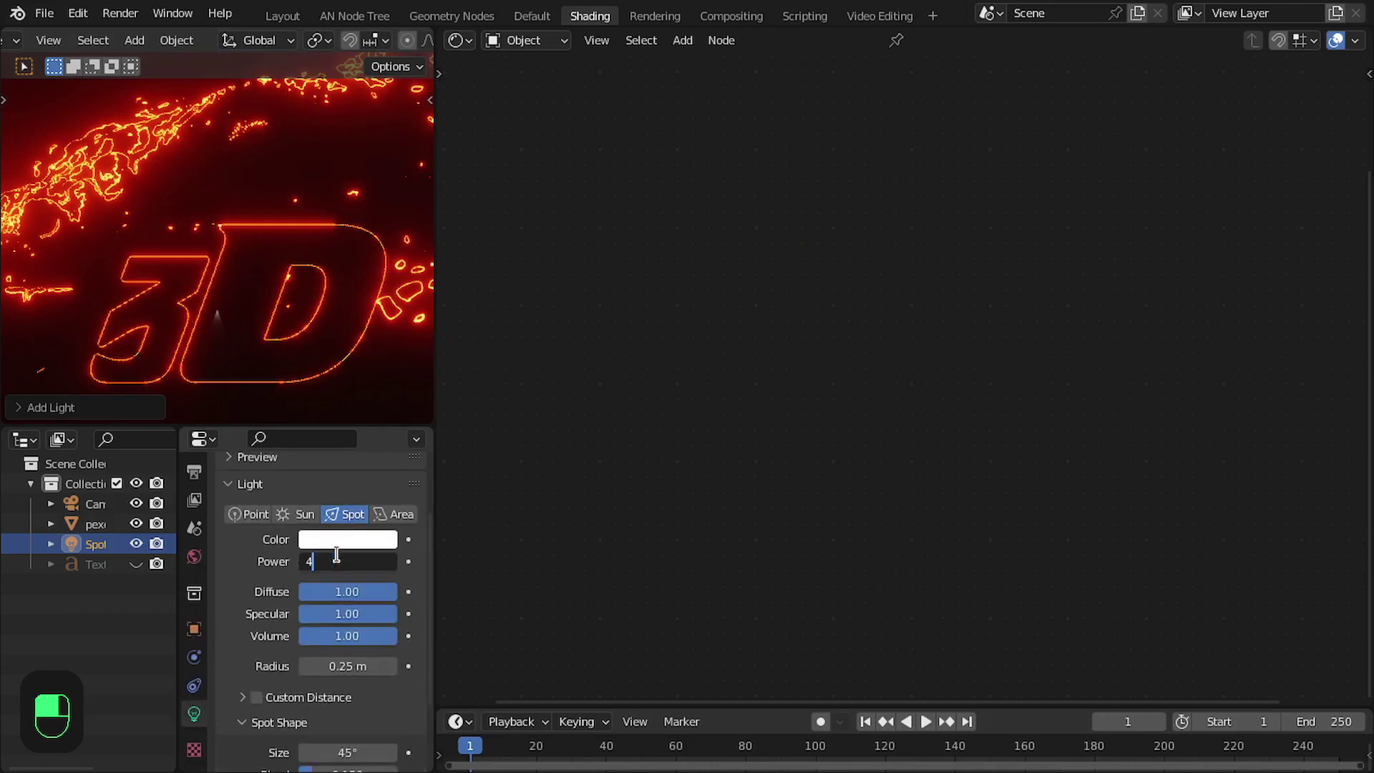
type("000")
key("Return")
key("KP_0")
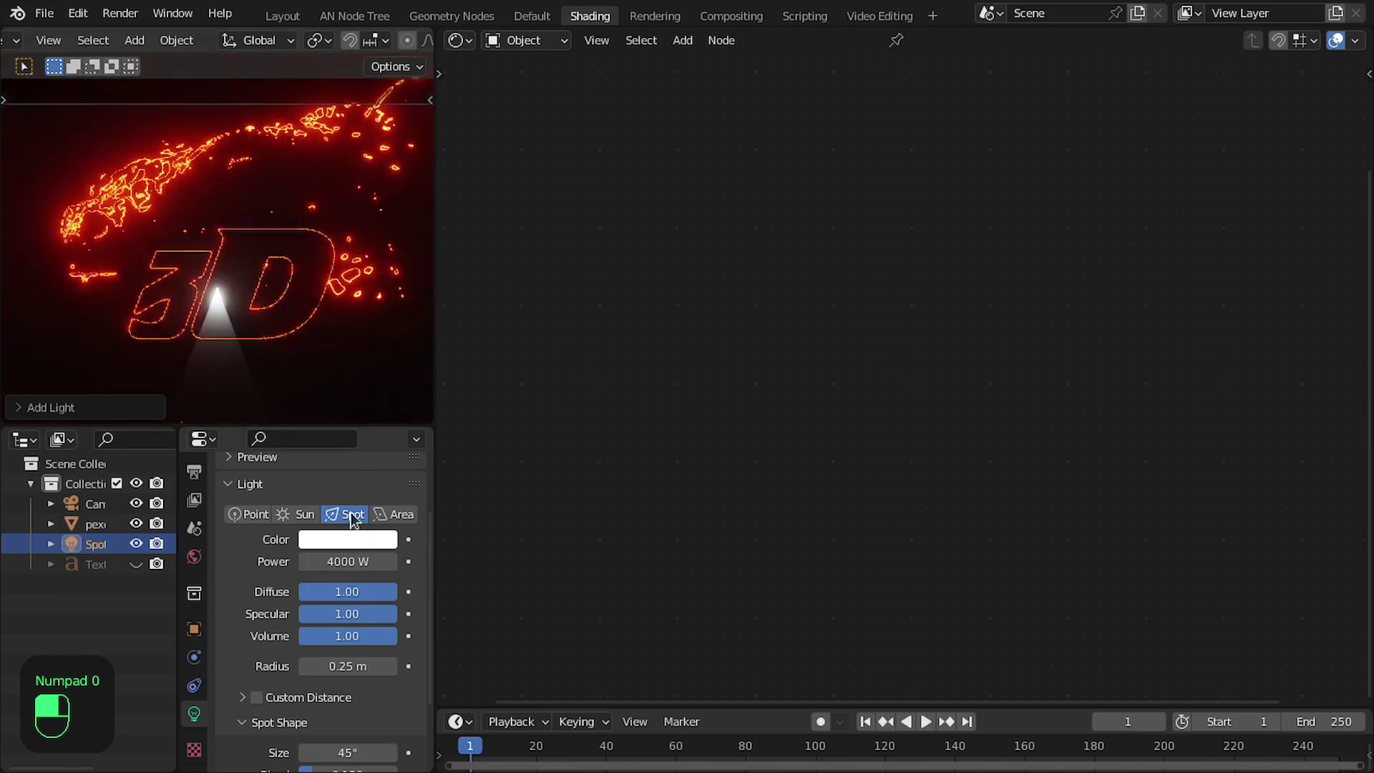
Soften and widen the spot light by setting its Blend to 1 and its Size to 135°.
scroll(343, 644, "down", 4)
left_click_drag(315, 678, 379, 674)
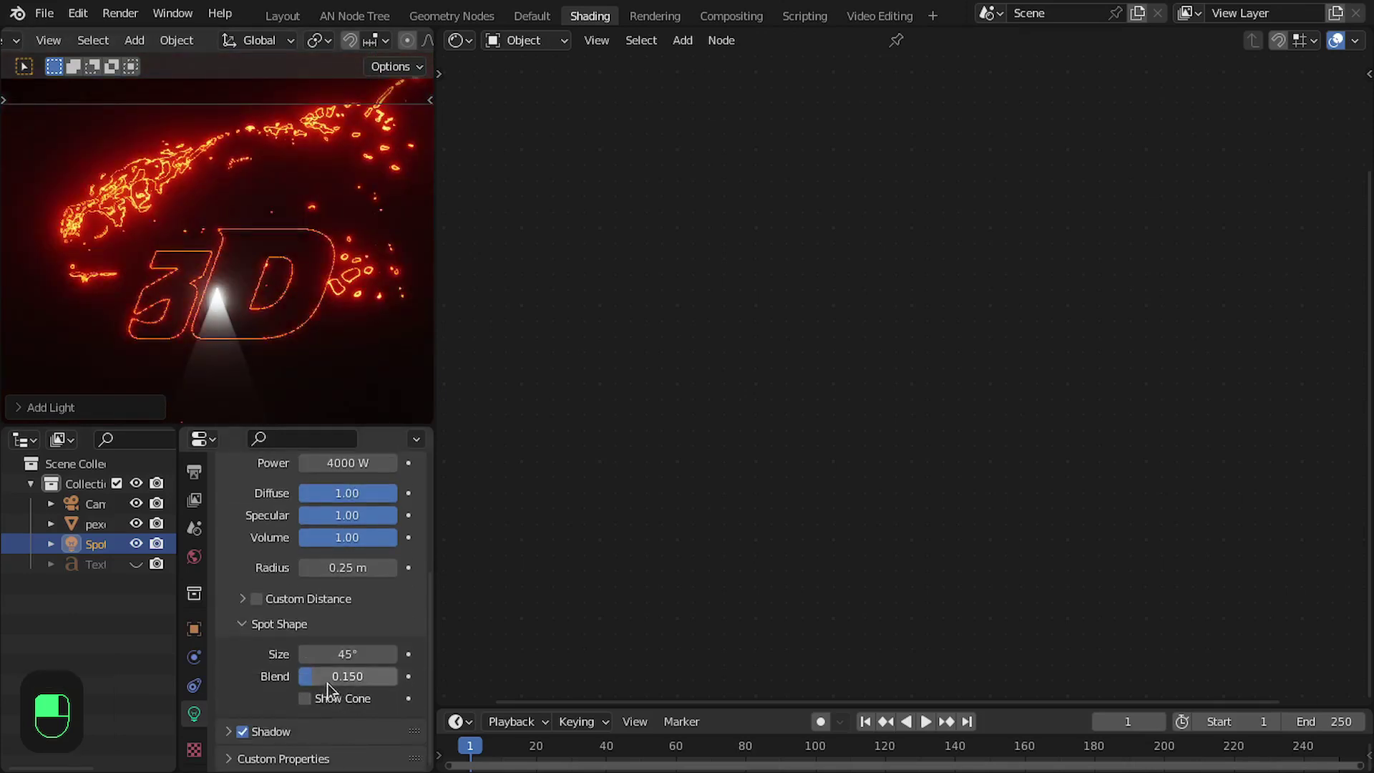
left_click(358, 657)
type("135")
key("Return")
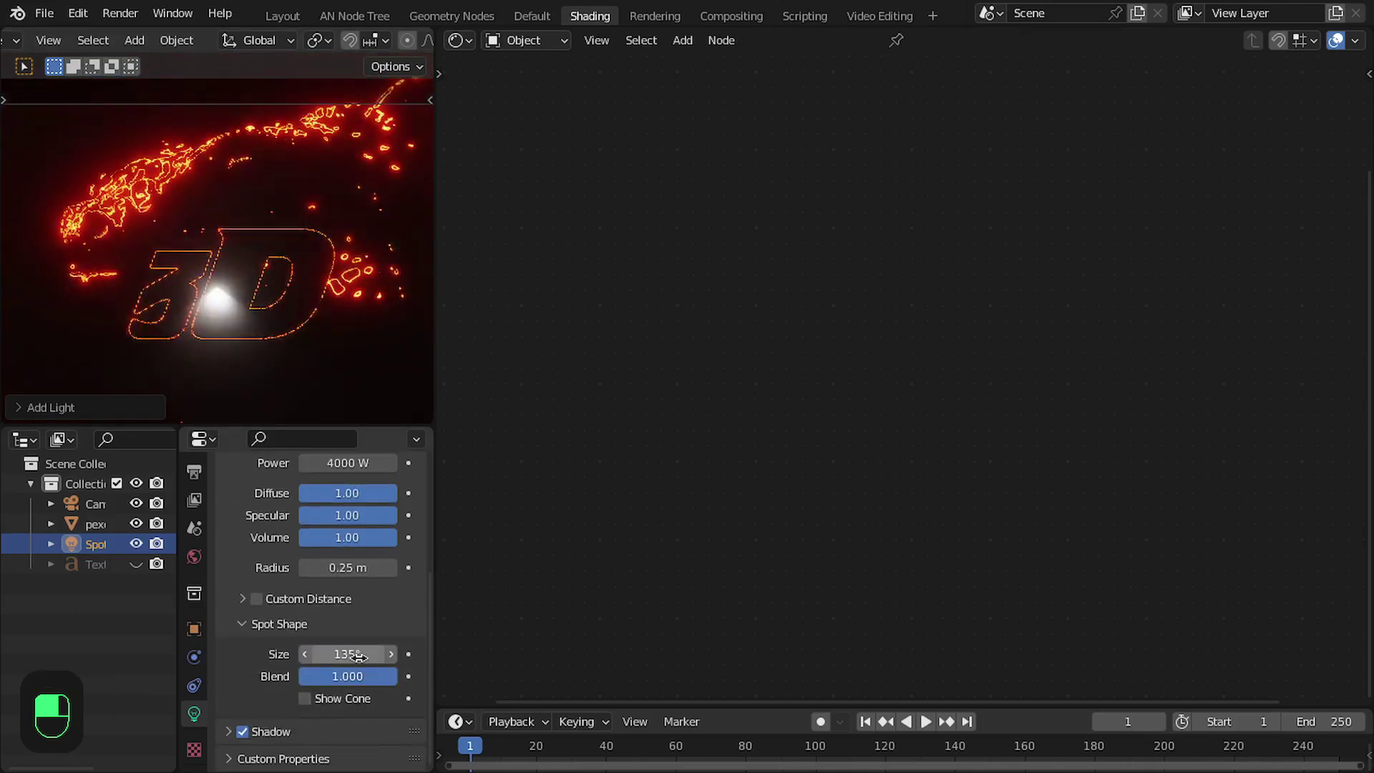
Rotate the spot light to face the iguana plane and move it back along the Y axis until it softly lights the surface.
scroll(208, 236, "up", 5)
scroll(249, 294, "down", 3)
key("r")
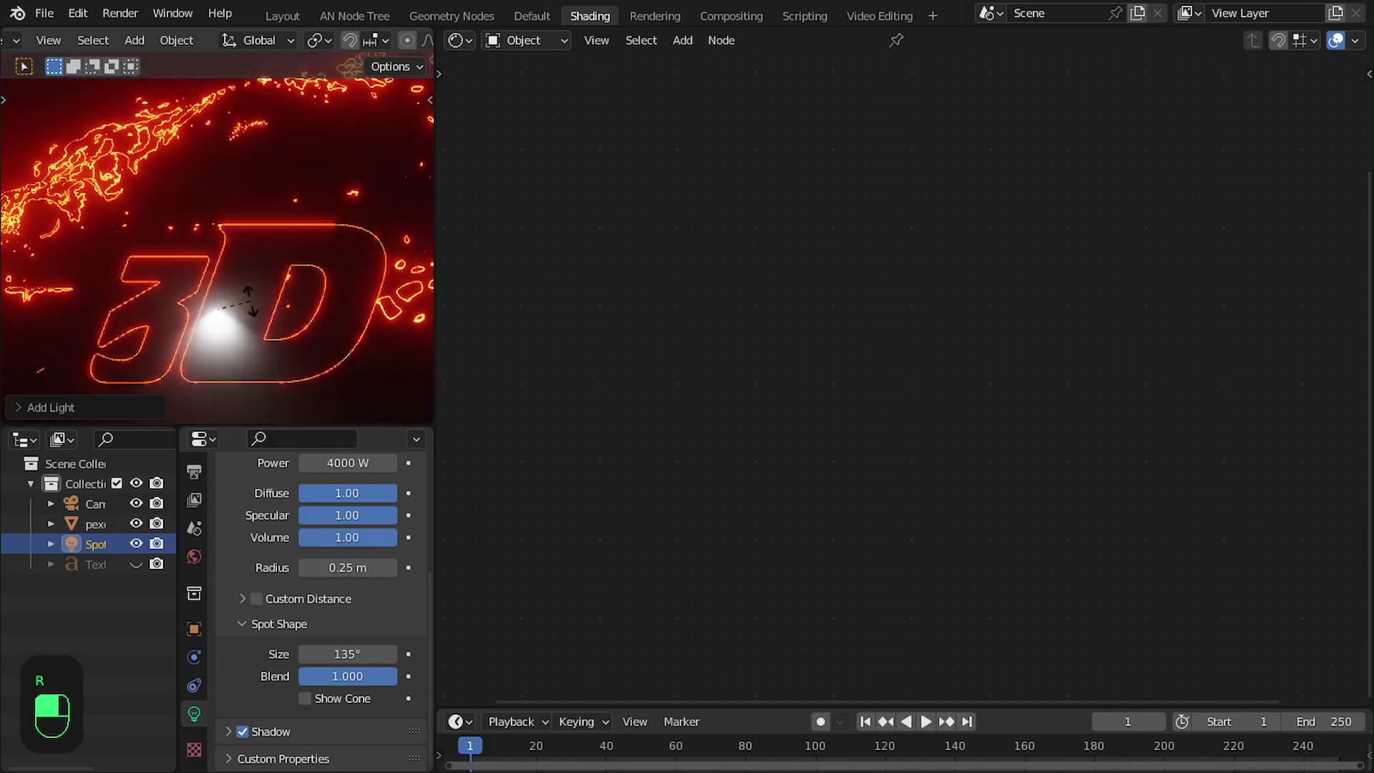
left_click(249, 301)
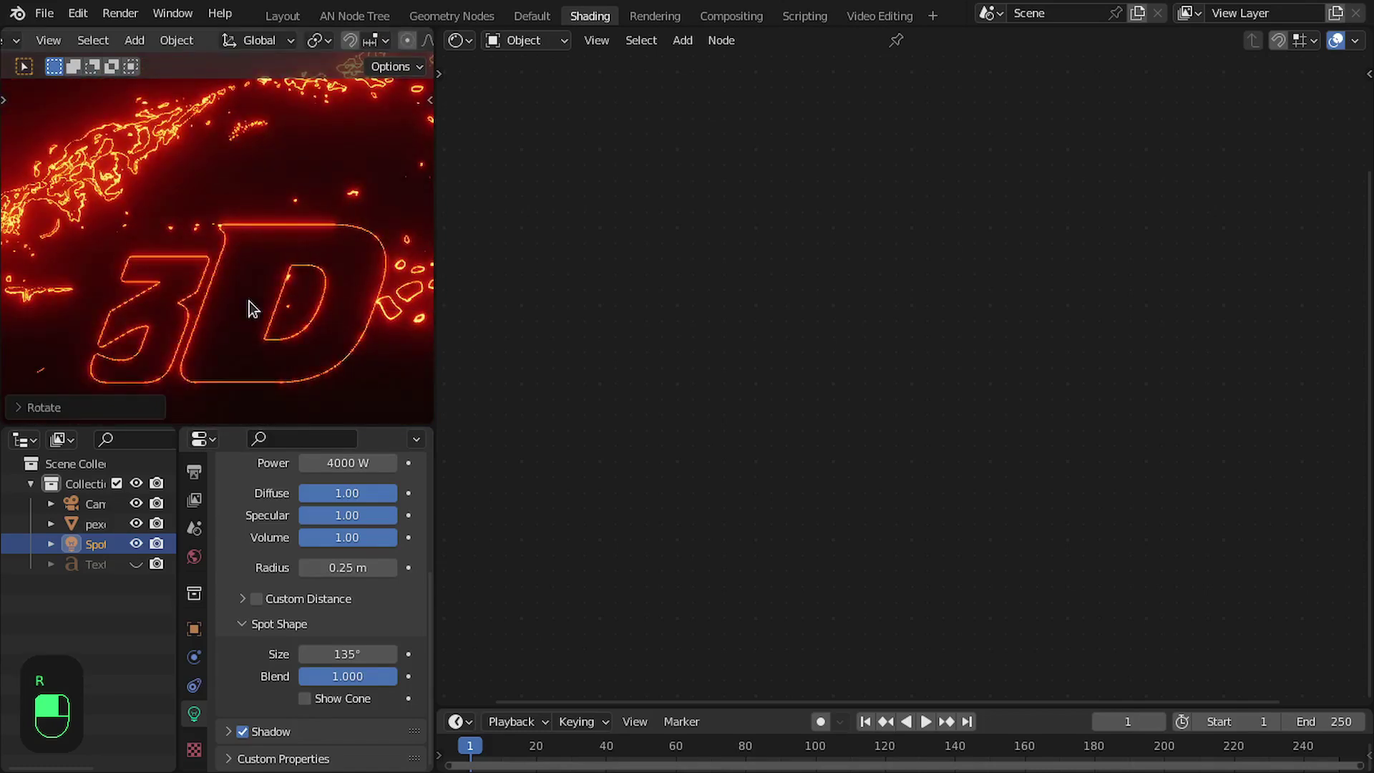
key("g")
key("y")
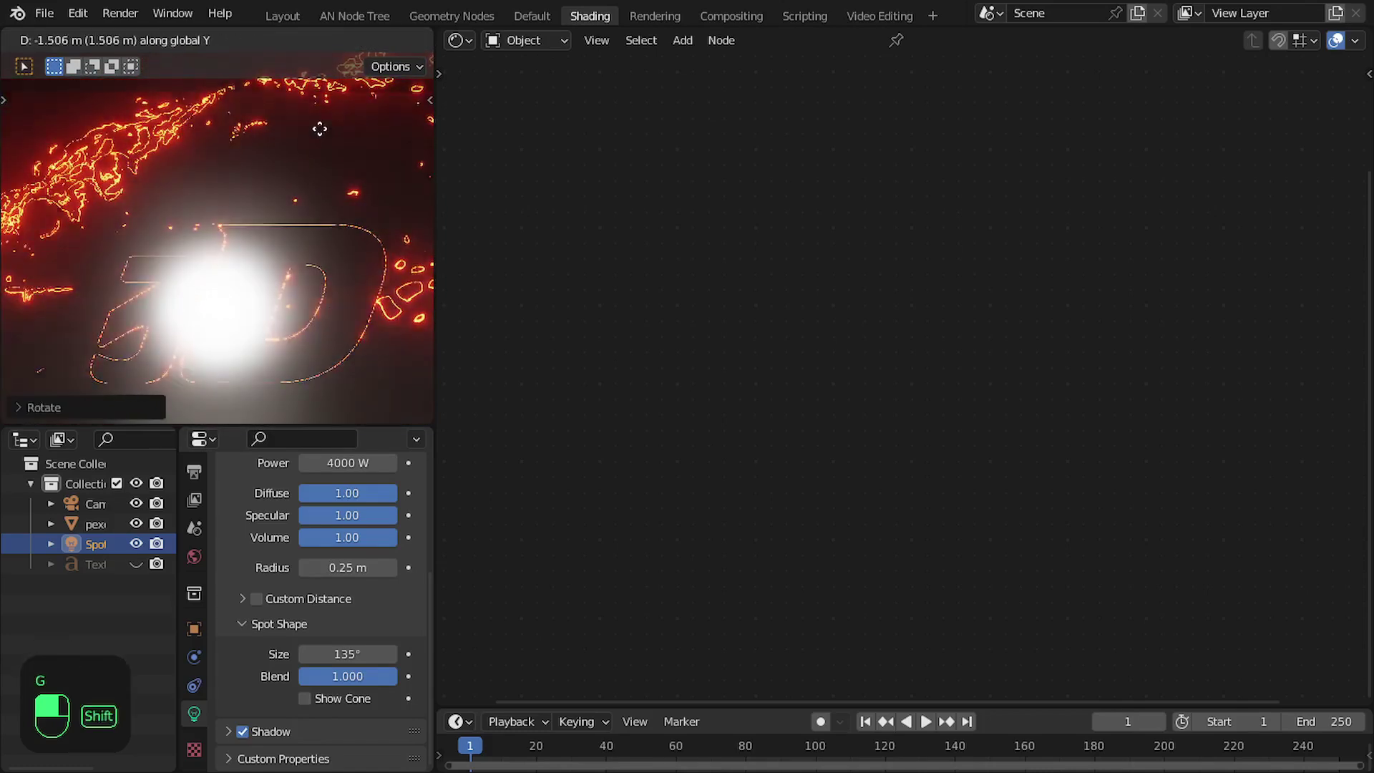
mouse_move(346, 175)
left_click(342, 139)
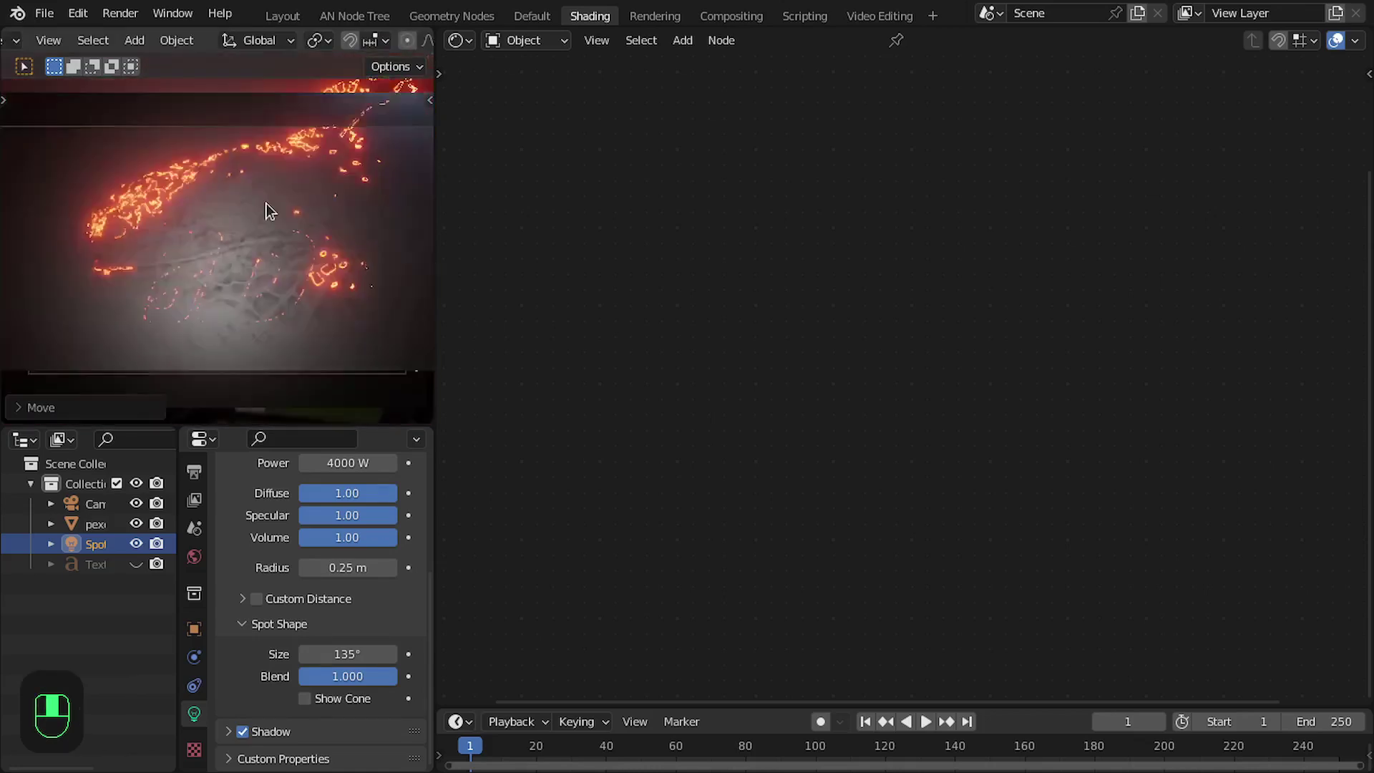
key("g")
key("y")
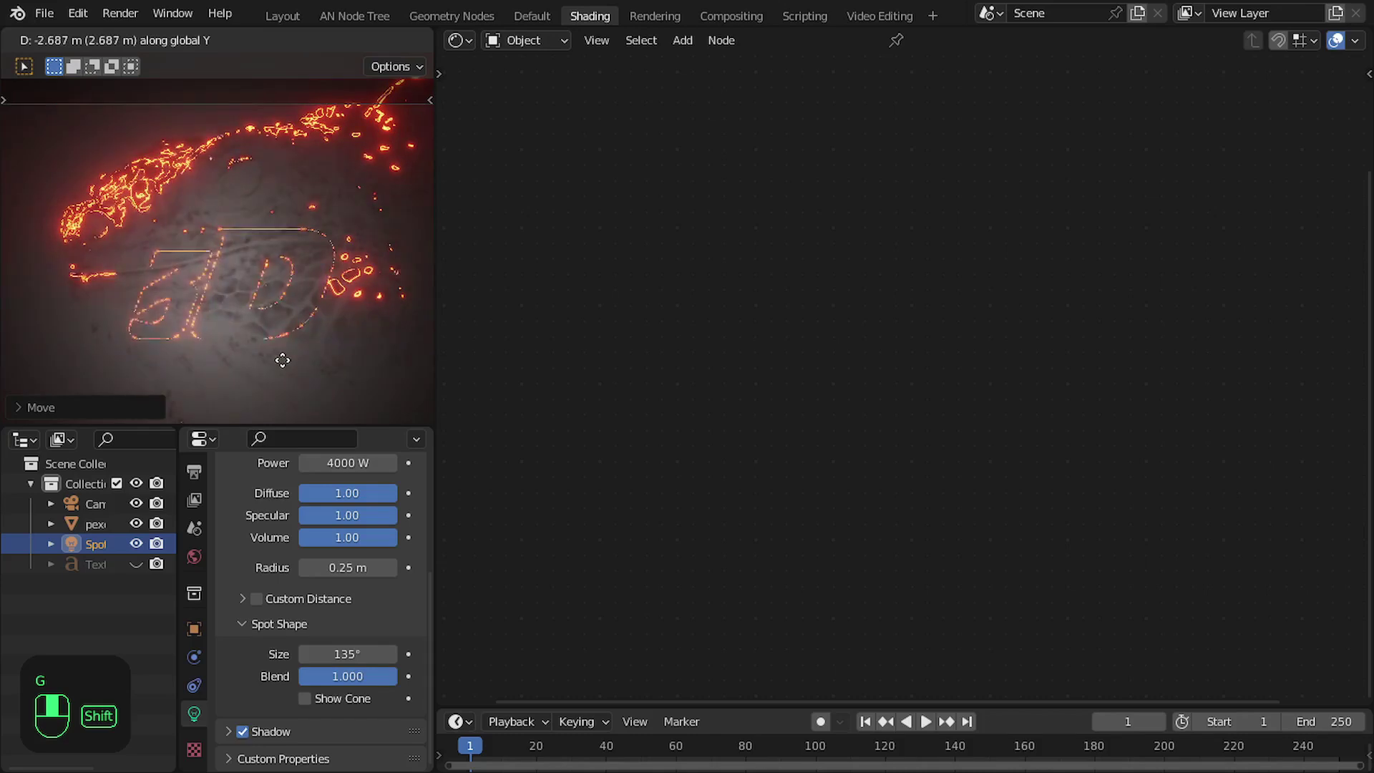
left_click(282, 337)
Move the iguana plane's image, Attribute, ColorRamp and Smooth Minimum nodes further from the Principled BSDF to make room between them.
left_click(293, 266)
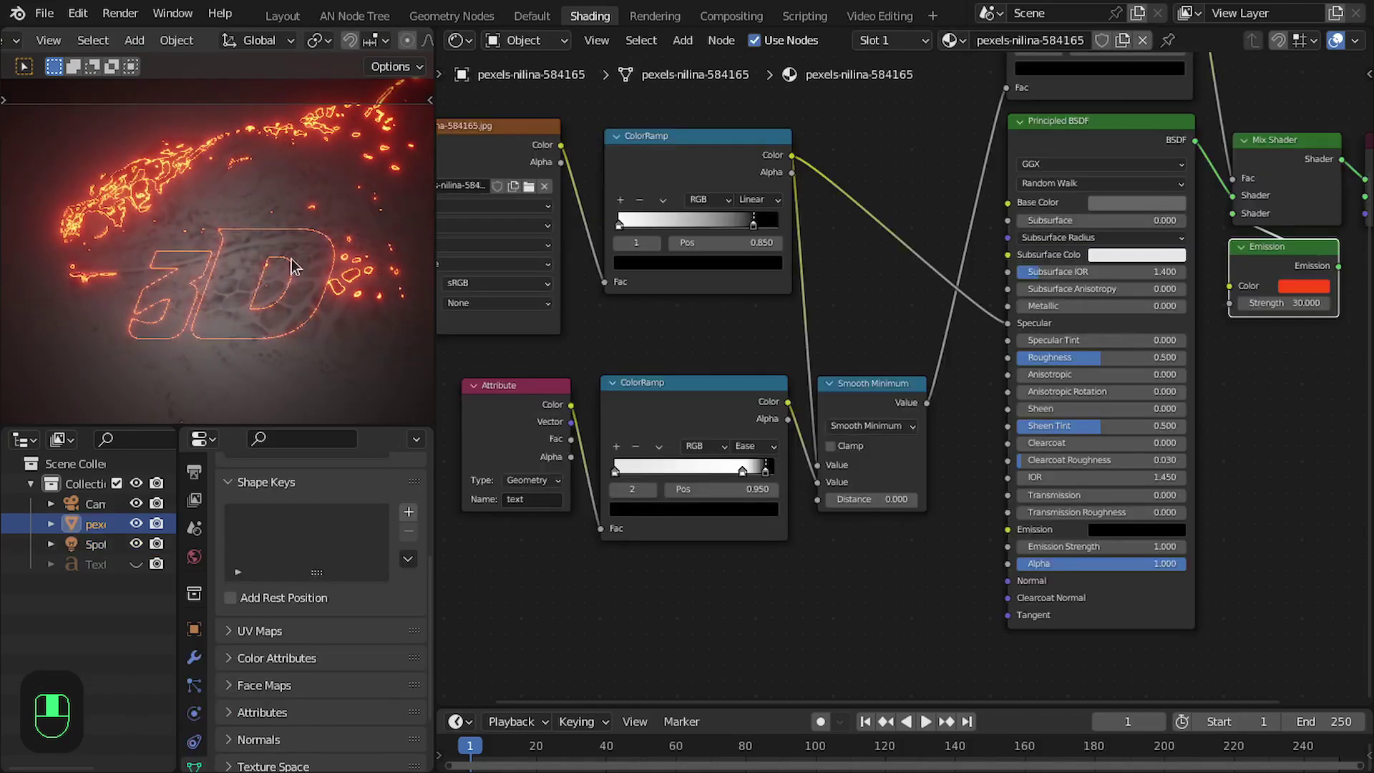
scroll(702, 467, "down", 4)
middle_click_drag(703, 468, 794, 433)
scroll(908, 387, "up", 3)
middle_click_drag(619, 259, 772, 281)
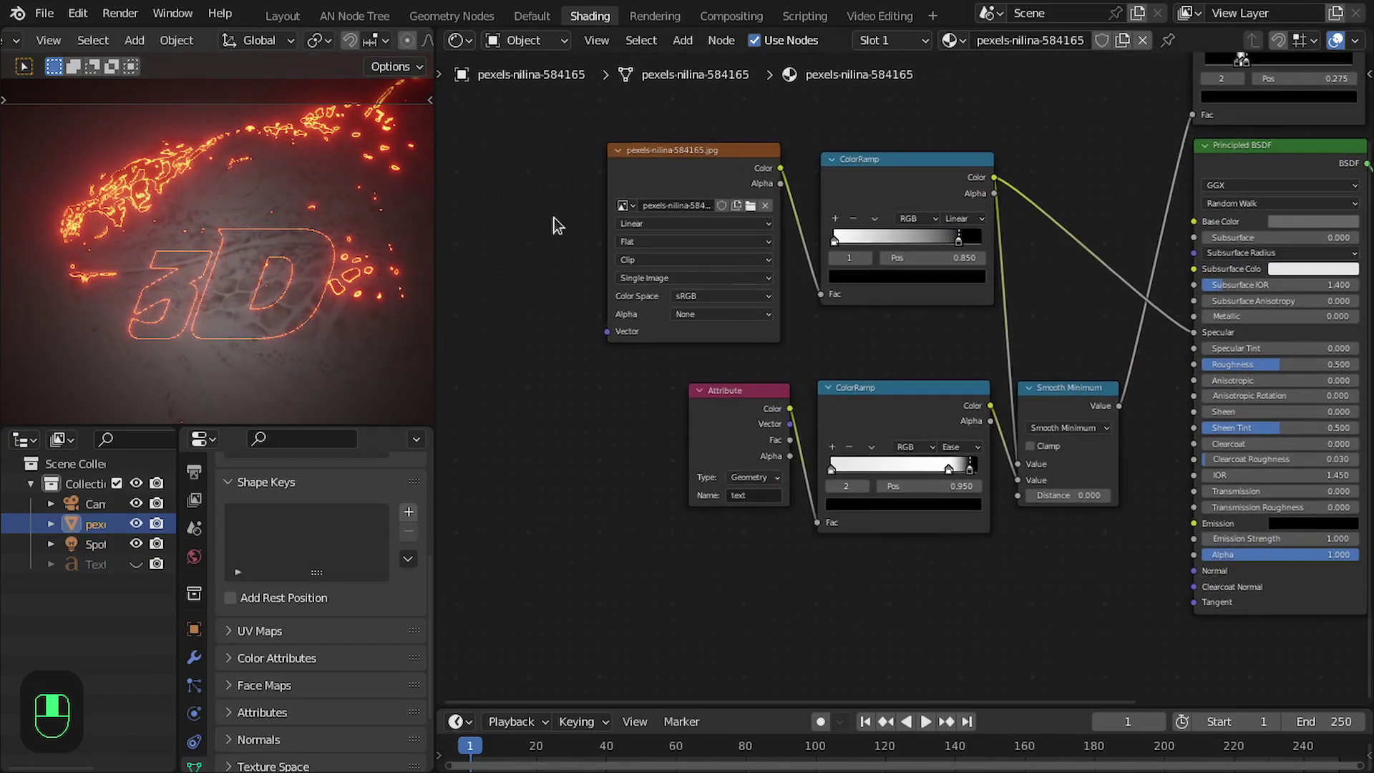
right_click_drag(547, 211, 1098, 474)
left_click_drag(1081, 408, 914, 400)
middle_click_drag(1019, 405, 929, 373)
scroll(926, 372, "up", 4)
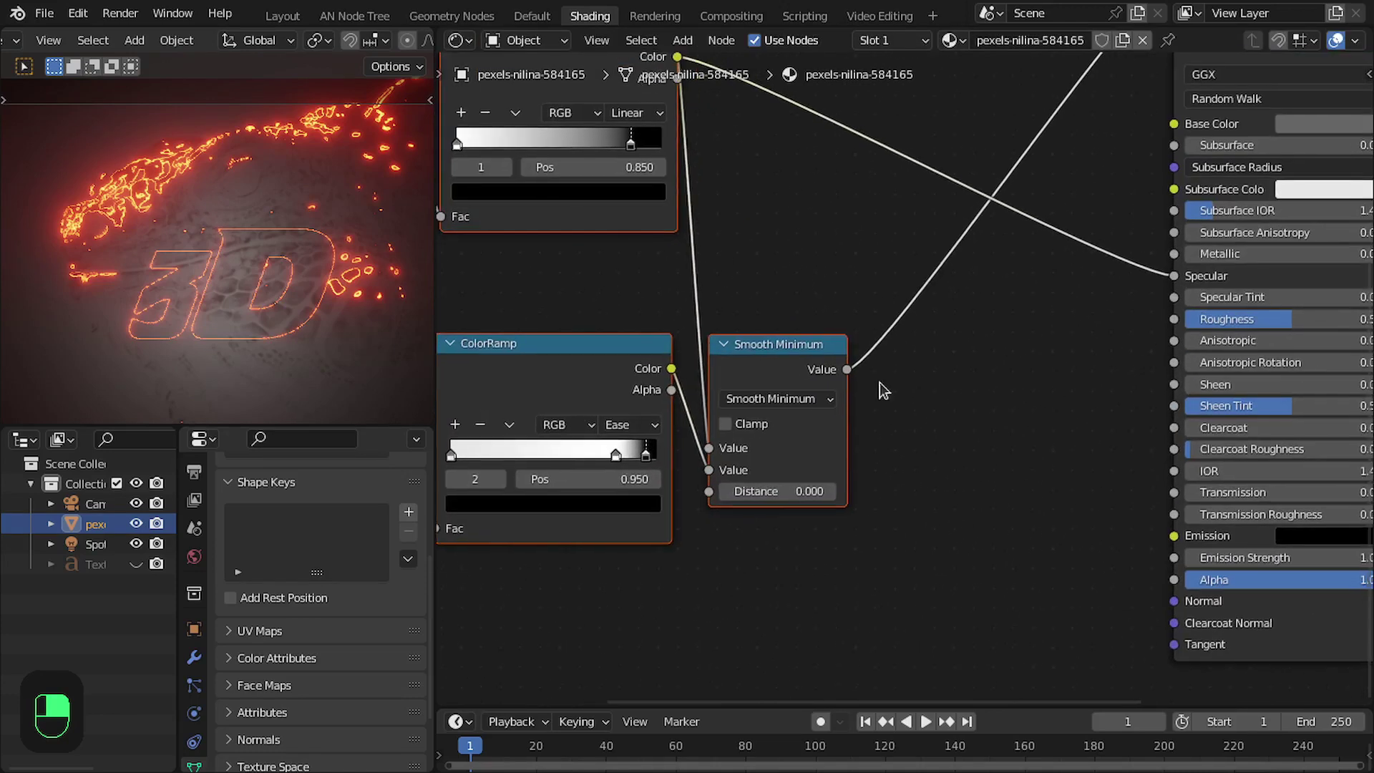
Add a Bump node with the Smooth Minimum's Value output feeding its Height input.
left_click_drag(946, 417, 945, 416)
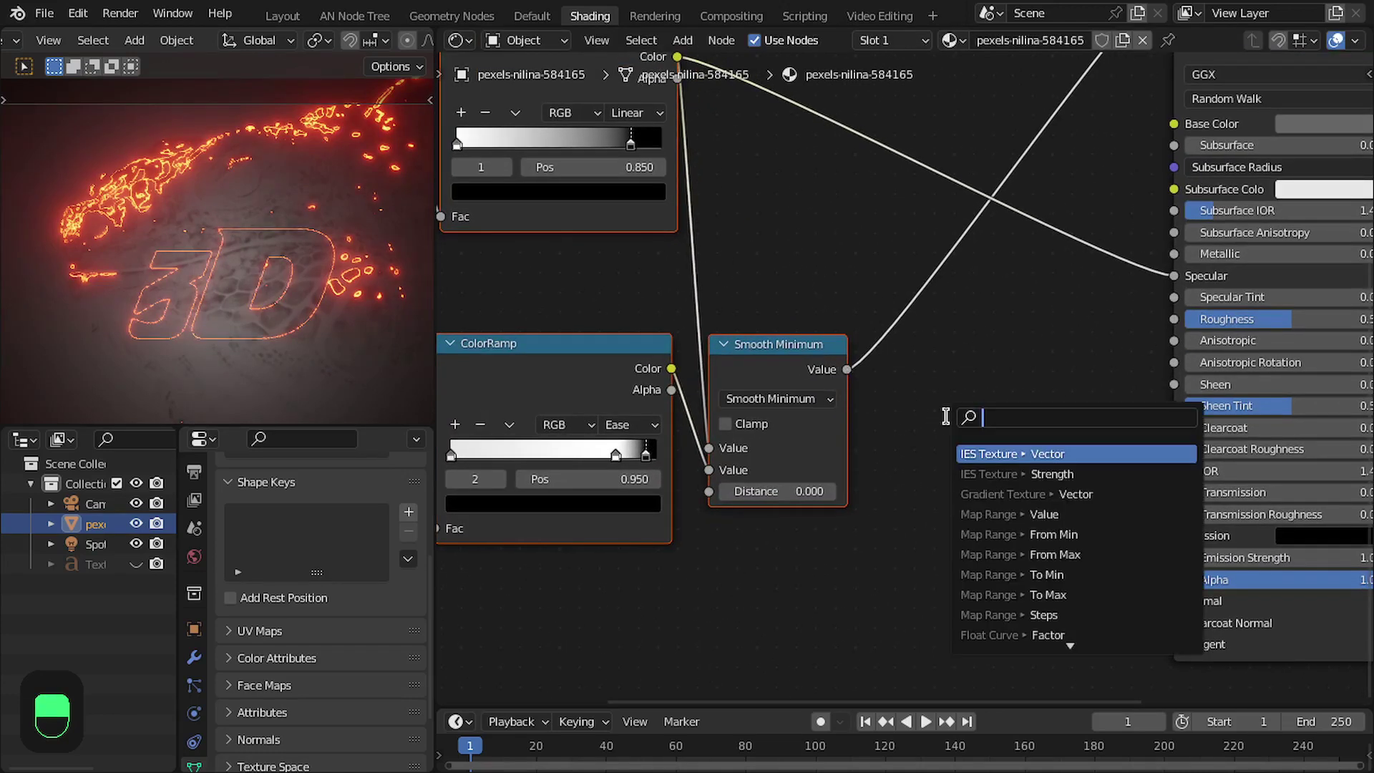
type("bump")
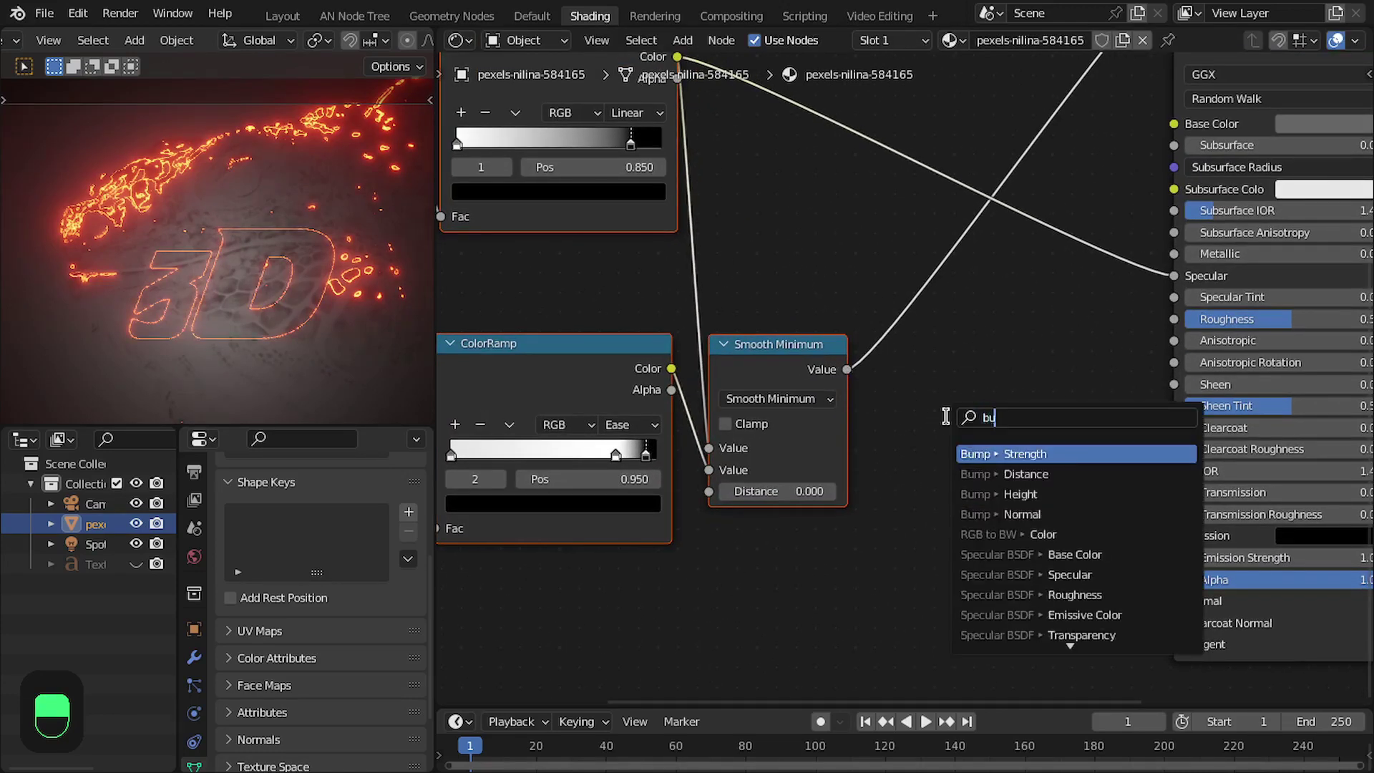
key("Down")
key("Down")
key("Return")
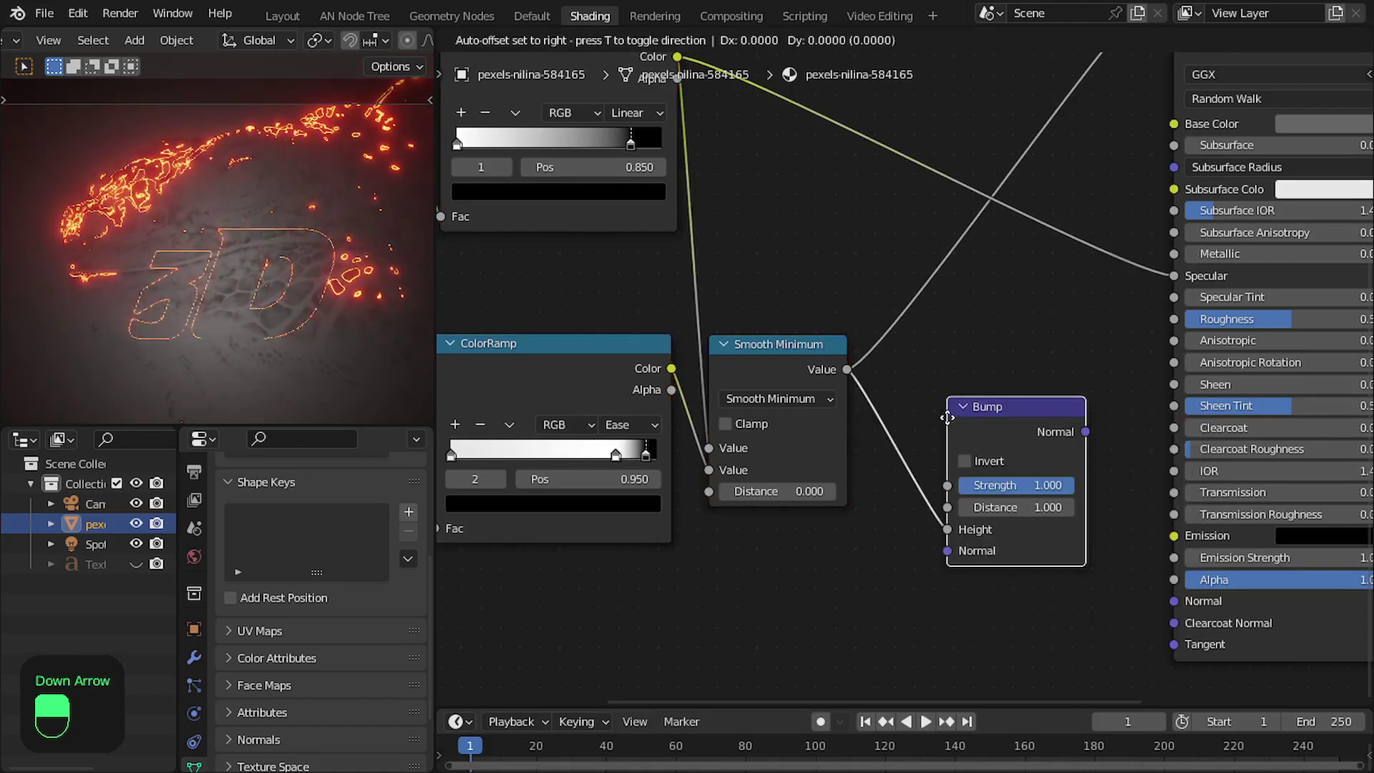
left_click(1067, 406)
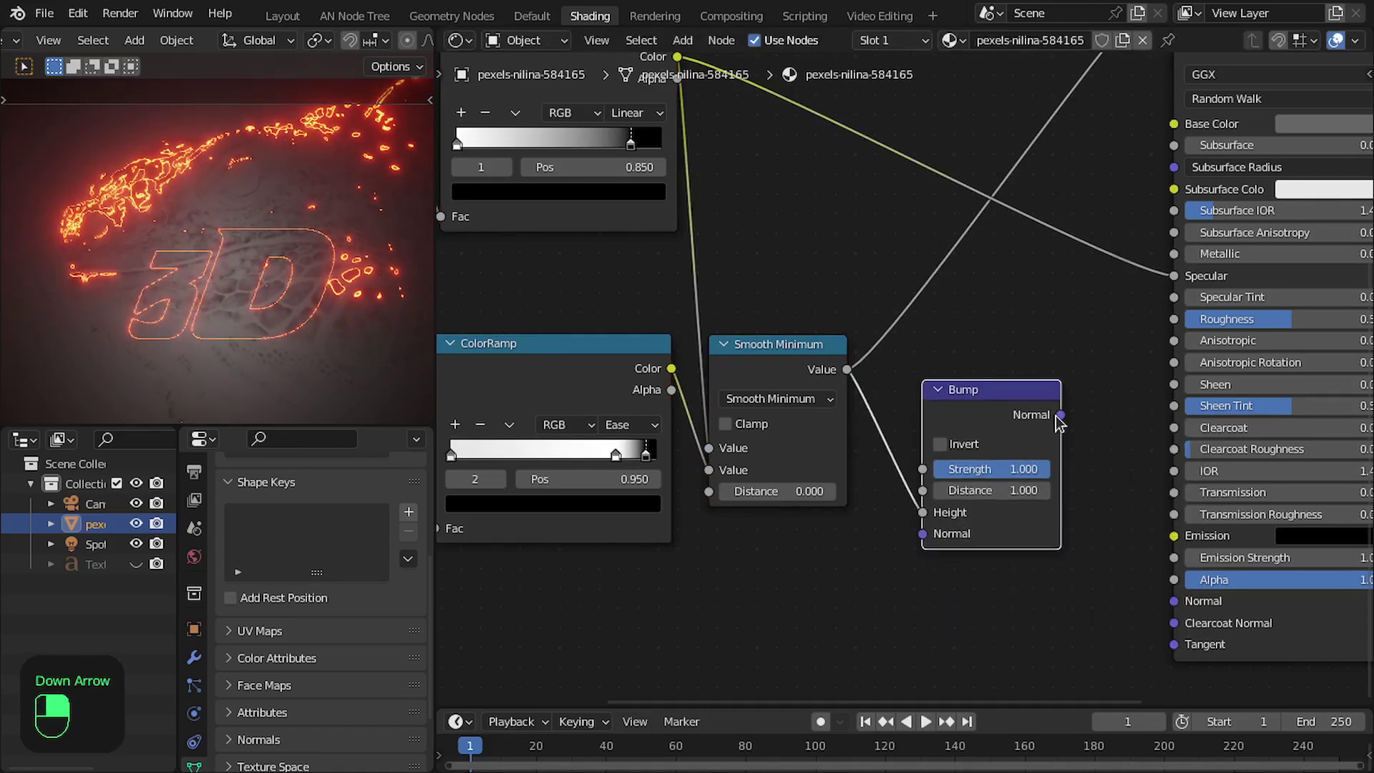
Connect the Bump's Normal output to the Principled BSDF's Normal input and place the Bump node close beside that input.
left_click_drag(1059, 416, 1176, 602)
middle_click_drag(1130, 565, 989, 479)
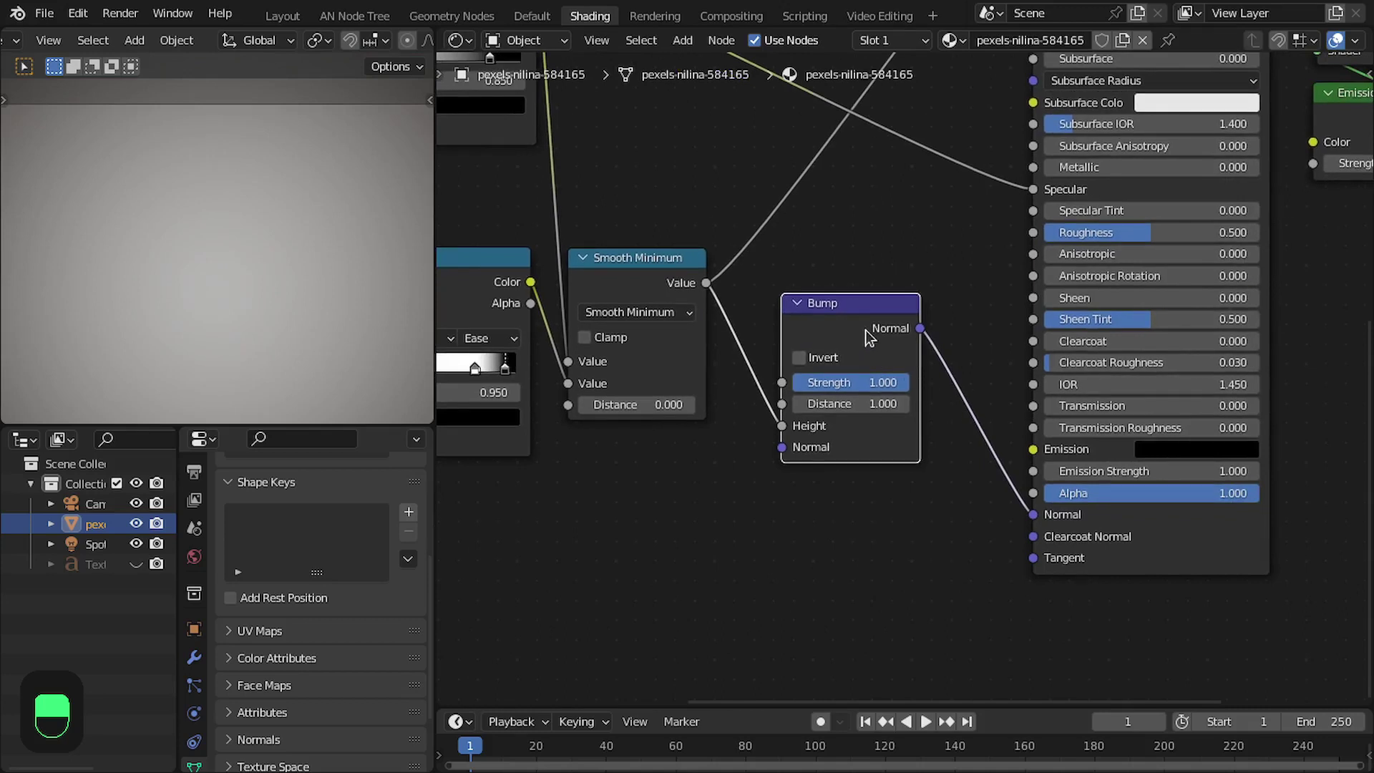
left_click_drag(871, 338, 948, 430)
scroll(952, 315, "down", 8)
middle_click_drag(956, 310, 908, 399)
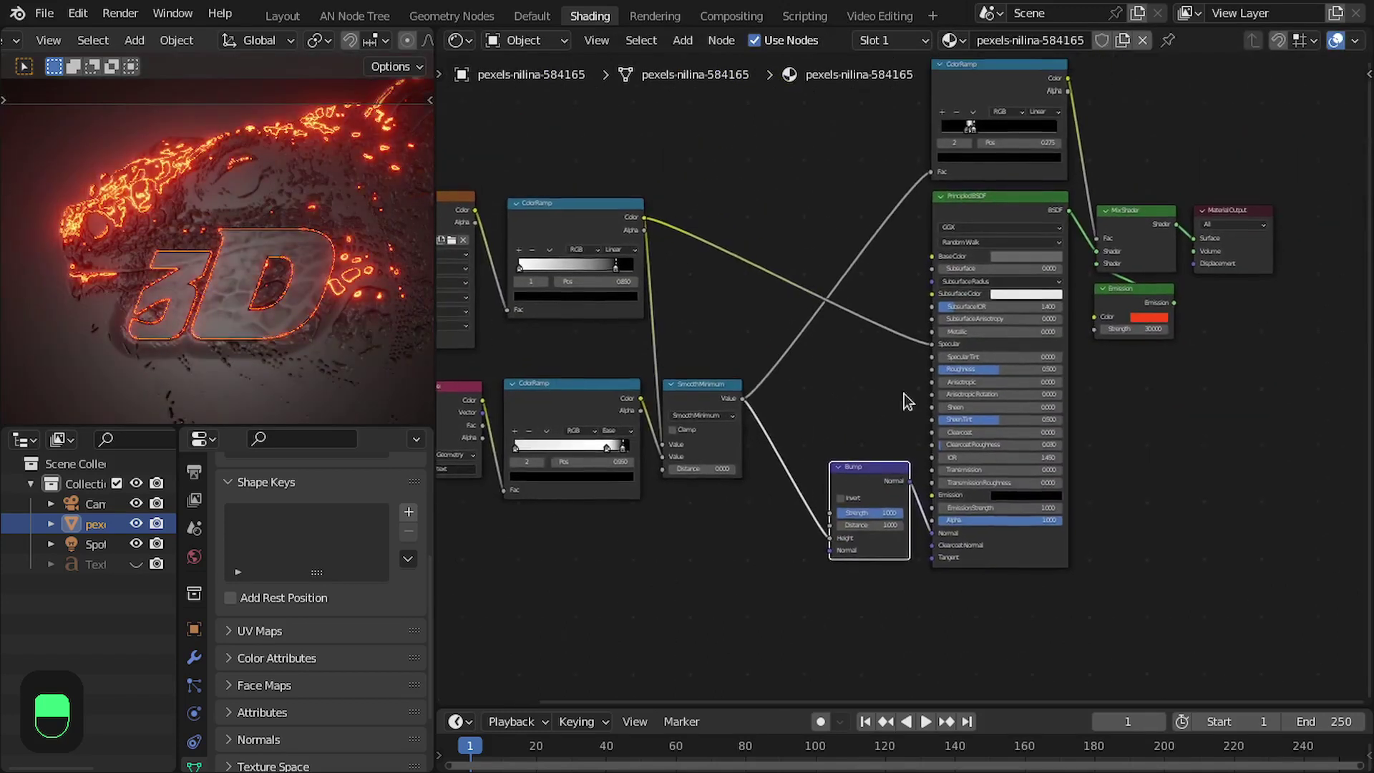
scroll(939, 357, "up", 6)
middle_click_drag(1093, 175, 972, 263)
scroll(113, 266, "up", 2)
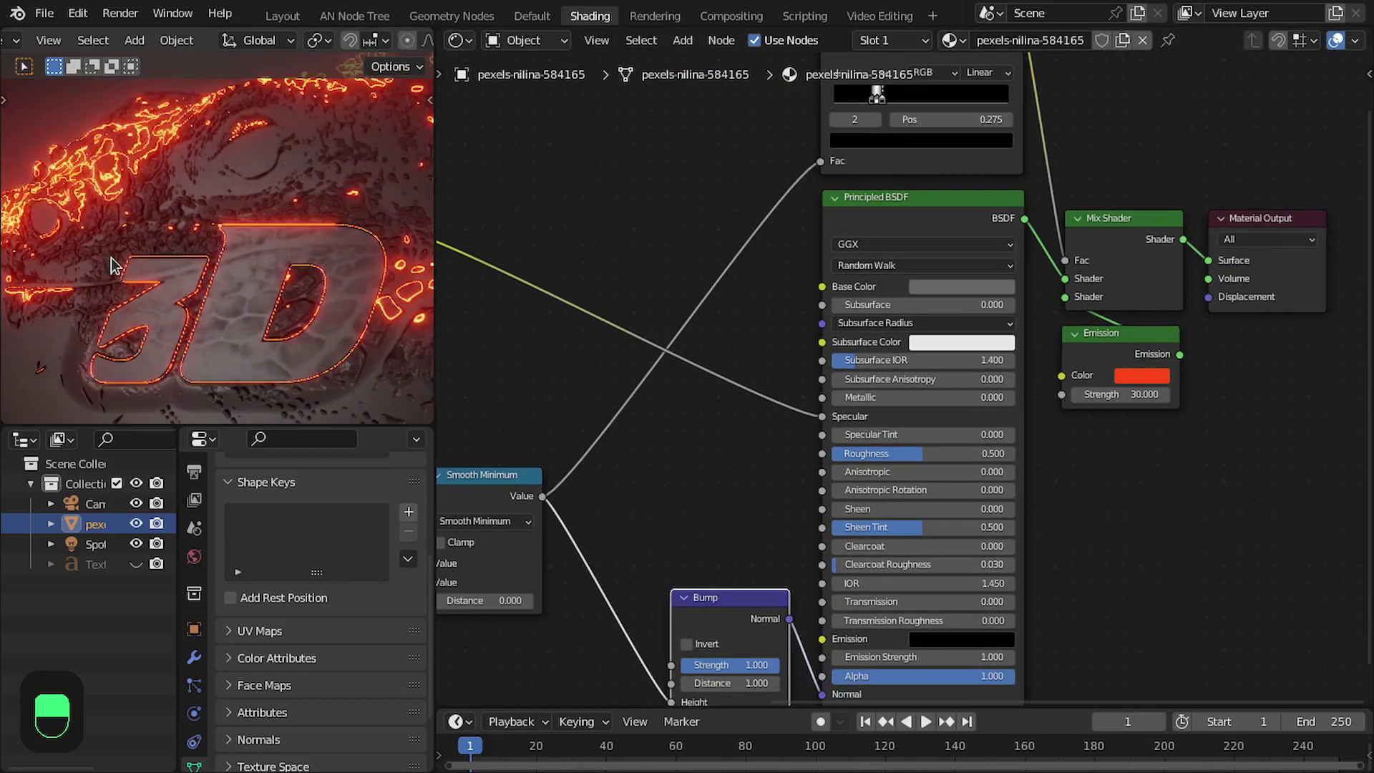
scroll(587, 401, "down", 1)
Set the Smooth Minimum node's Distance to -0.120.
middle_click_drag(600, 409, 1175, 309)
scroll(1116, 322, "down", 2)
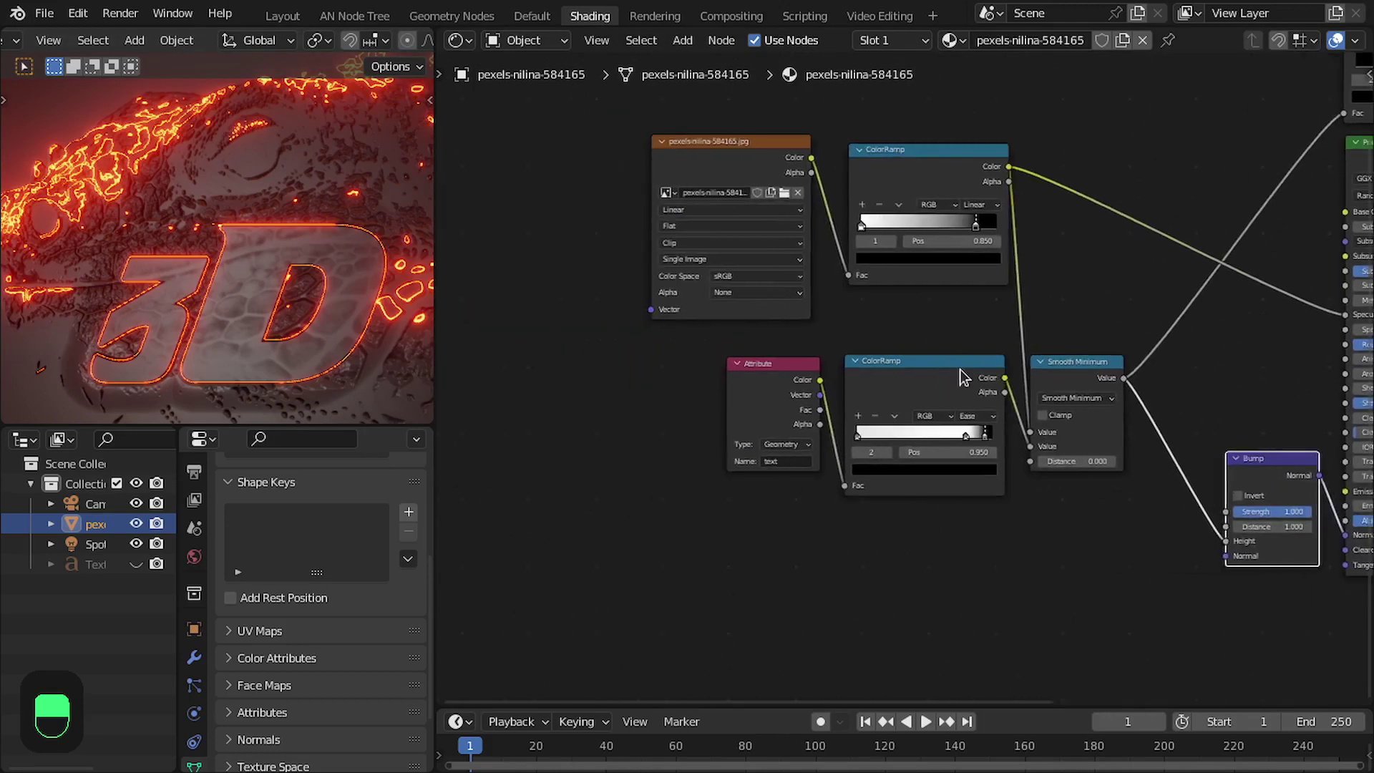
scroll(991, 405, "up", 5)
middle_click_drag(995, 407, 787, 388)
scroll(787, 389, "up", 1)
left_click_drag(915, 477, 946, 461)
middle_click_drag(865, 581, 973, 502)
scroll(865, 539, "down", 2)
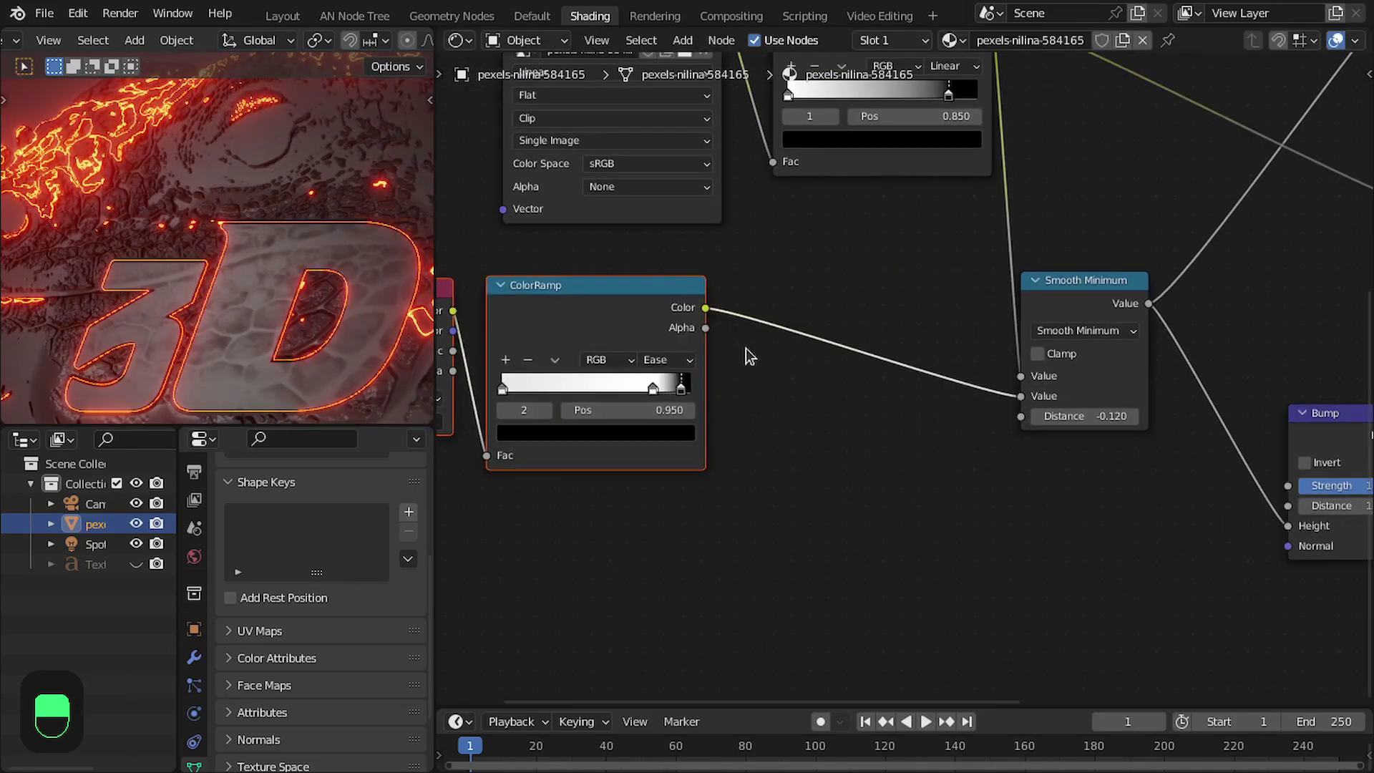
Duplicate the Smooth Minimum node below the ColorRamp's output, change the copy to Subtract, and set both its values to 0.
scroll(744, 350, "up", 2)
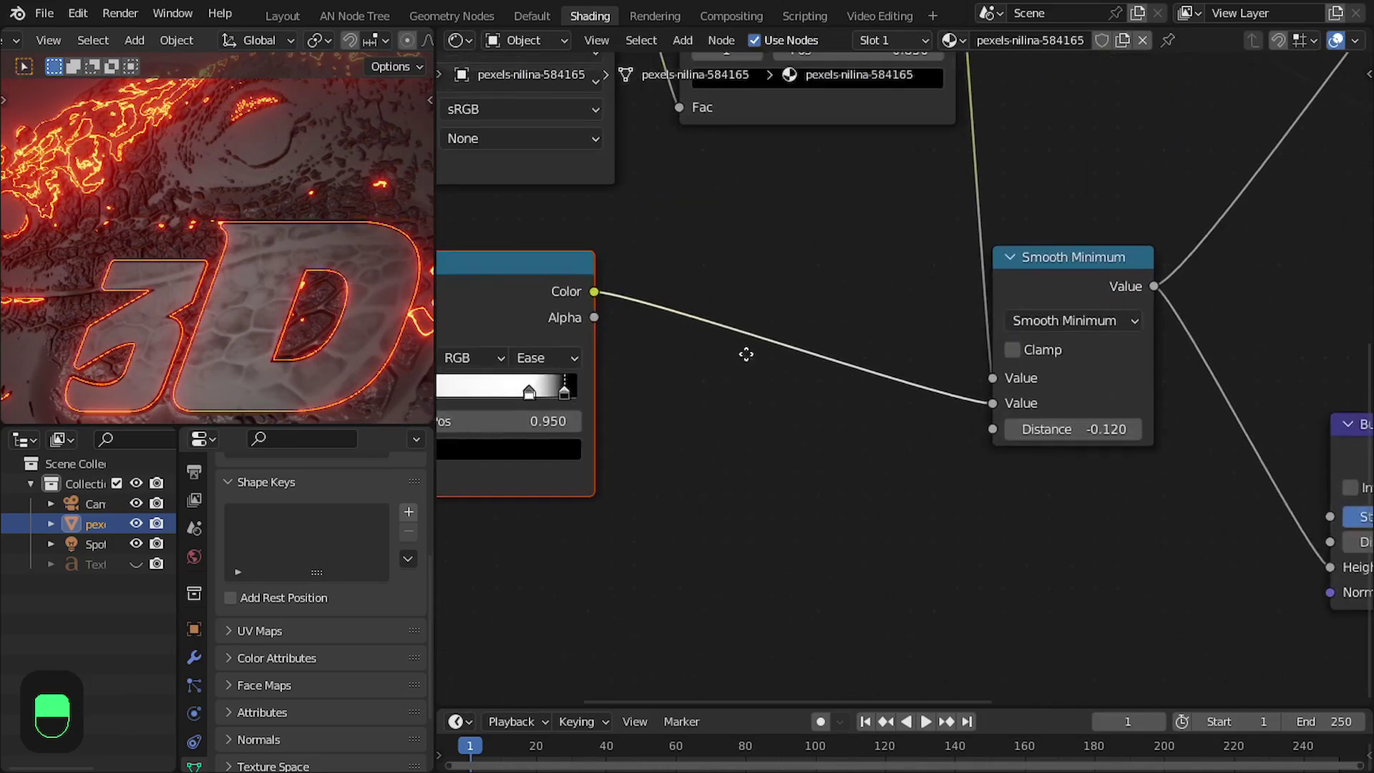
scroll(935, 389, "down", 2)
left_click(1123, 315)
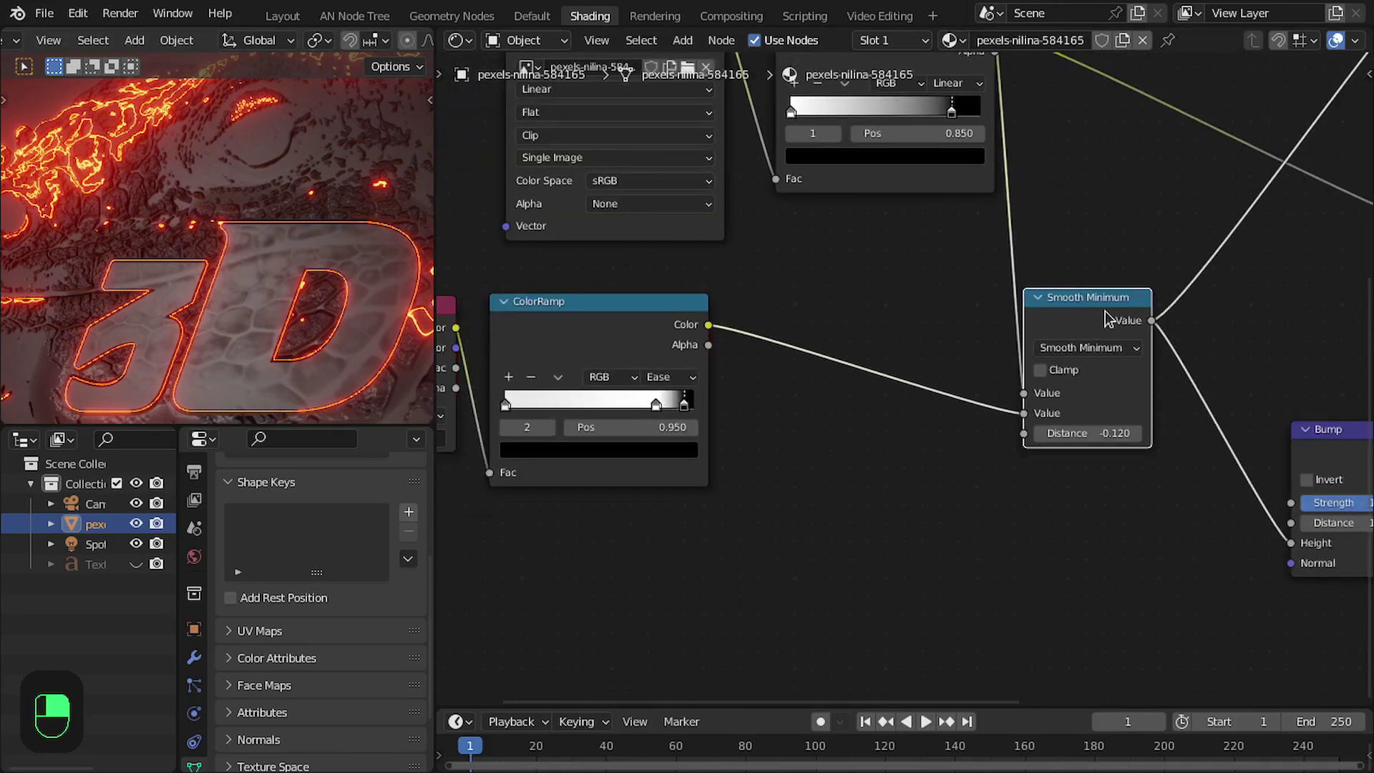
key("shift+d")
left_click(668, 531)
left_click(835, 474)
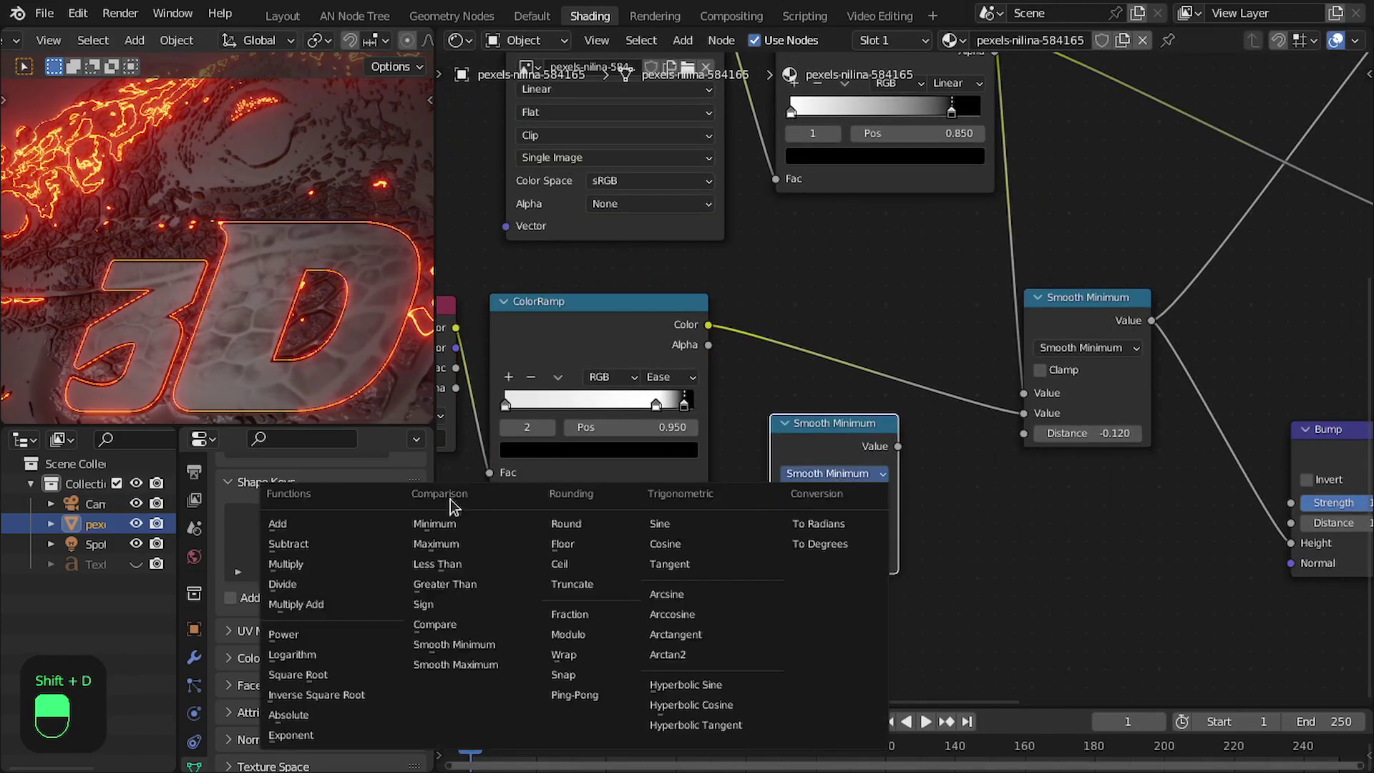
left_click(341, 542)
left_click_drag(818, 521, 821, 540)
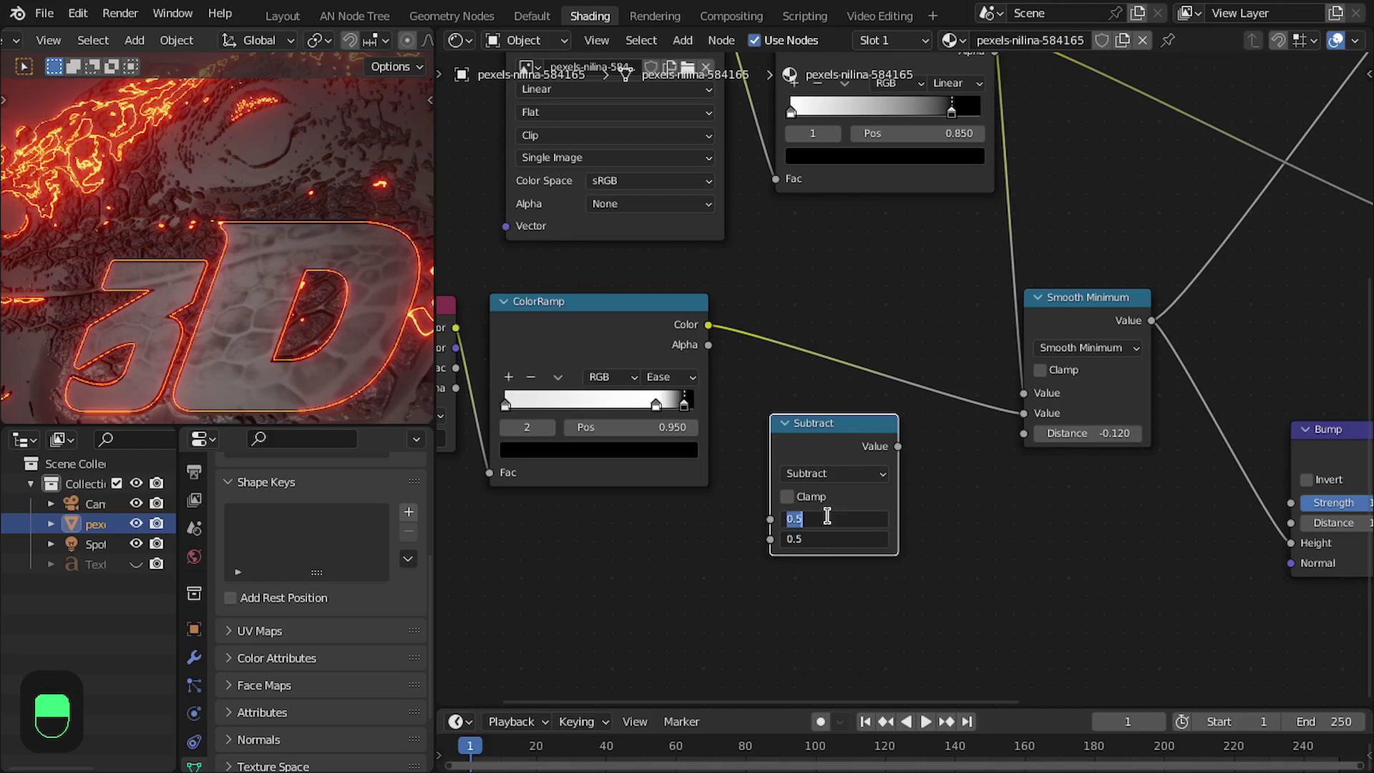
type("0")
key("Return")
Insert the Subtract node between the text ColorRamp and the Smooth Minimum, and set the Smooth Minimum's Distance to 0.
scroll(787, 465, "up", 1)
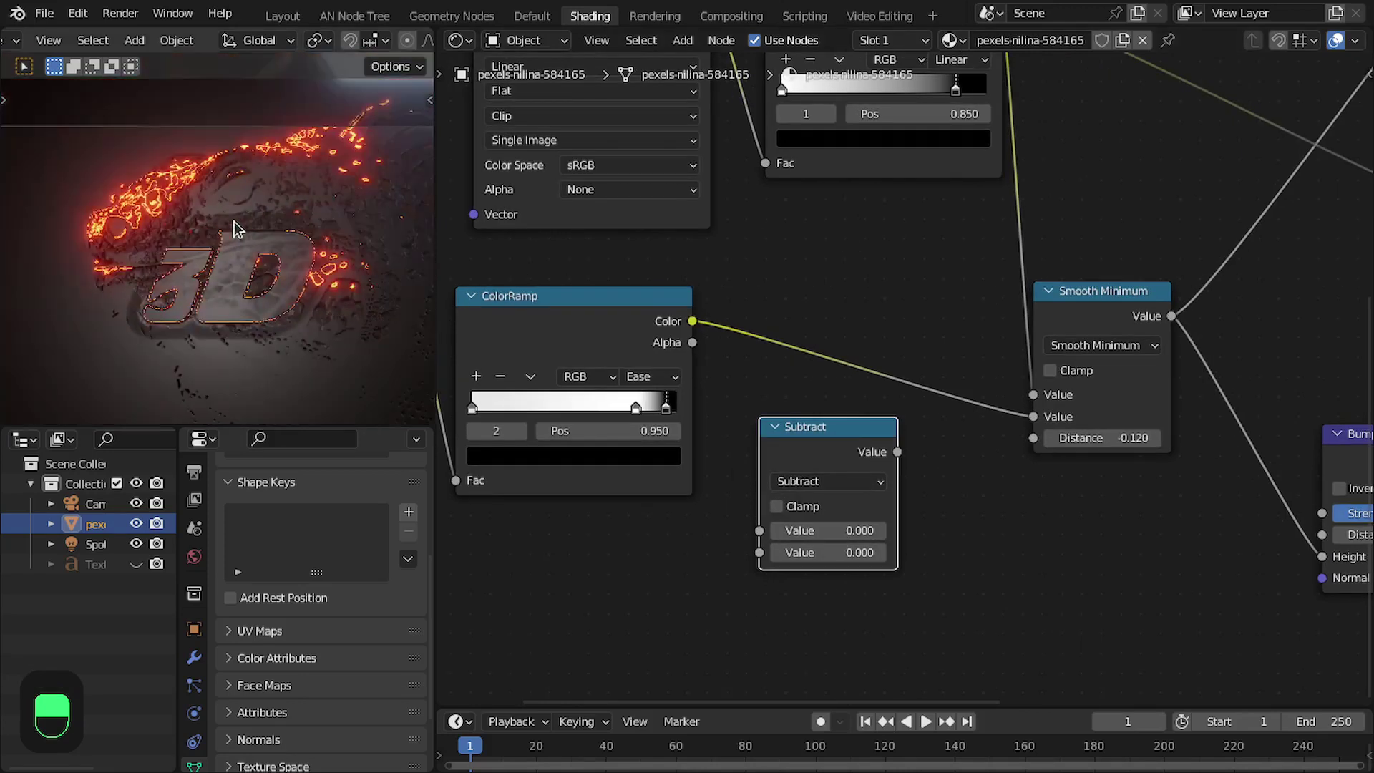
scroll(204, 215, "down", 3)
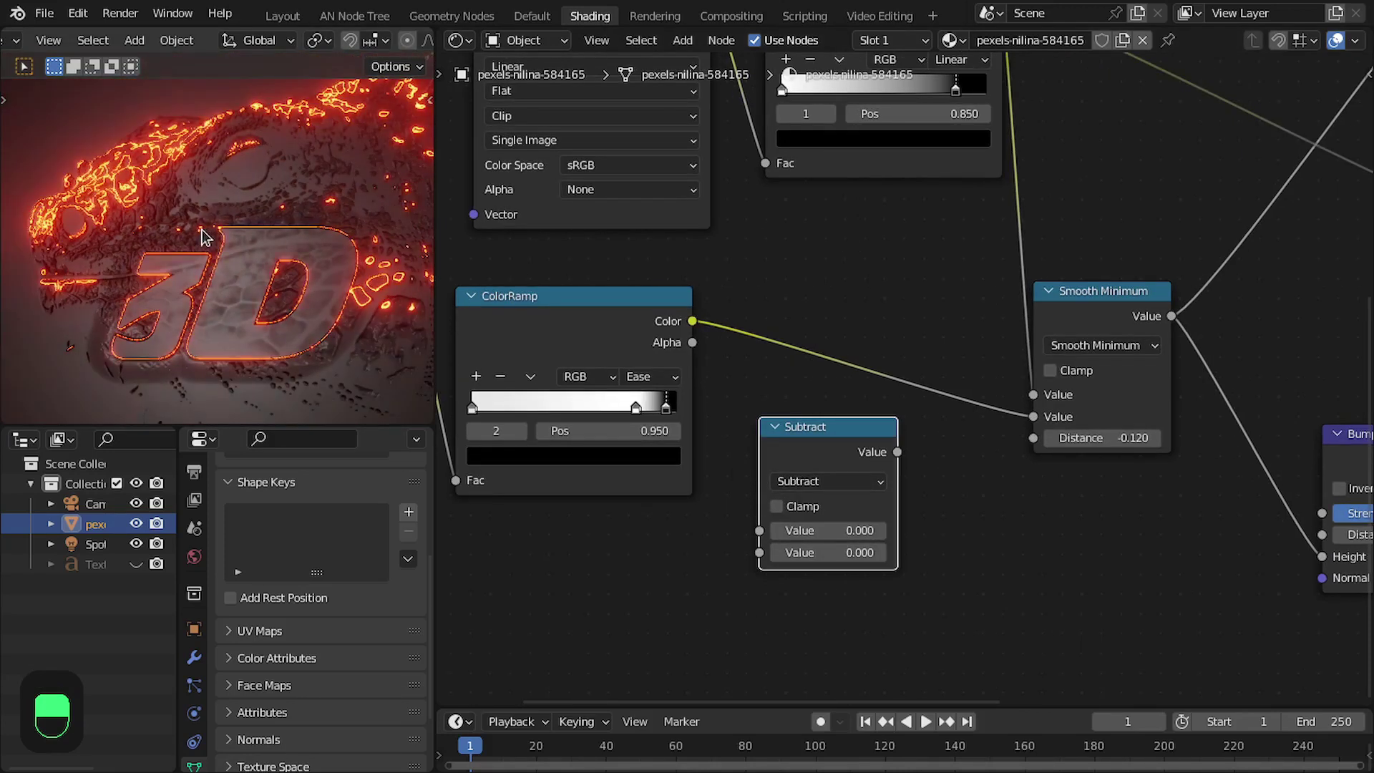
scroll(162, 278, "up", 2)
middle_click_drag(130, 247, 190, 245, "shift")
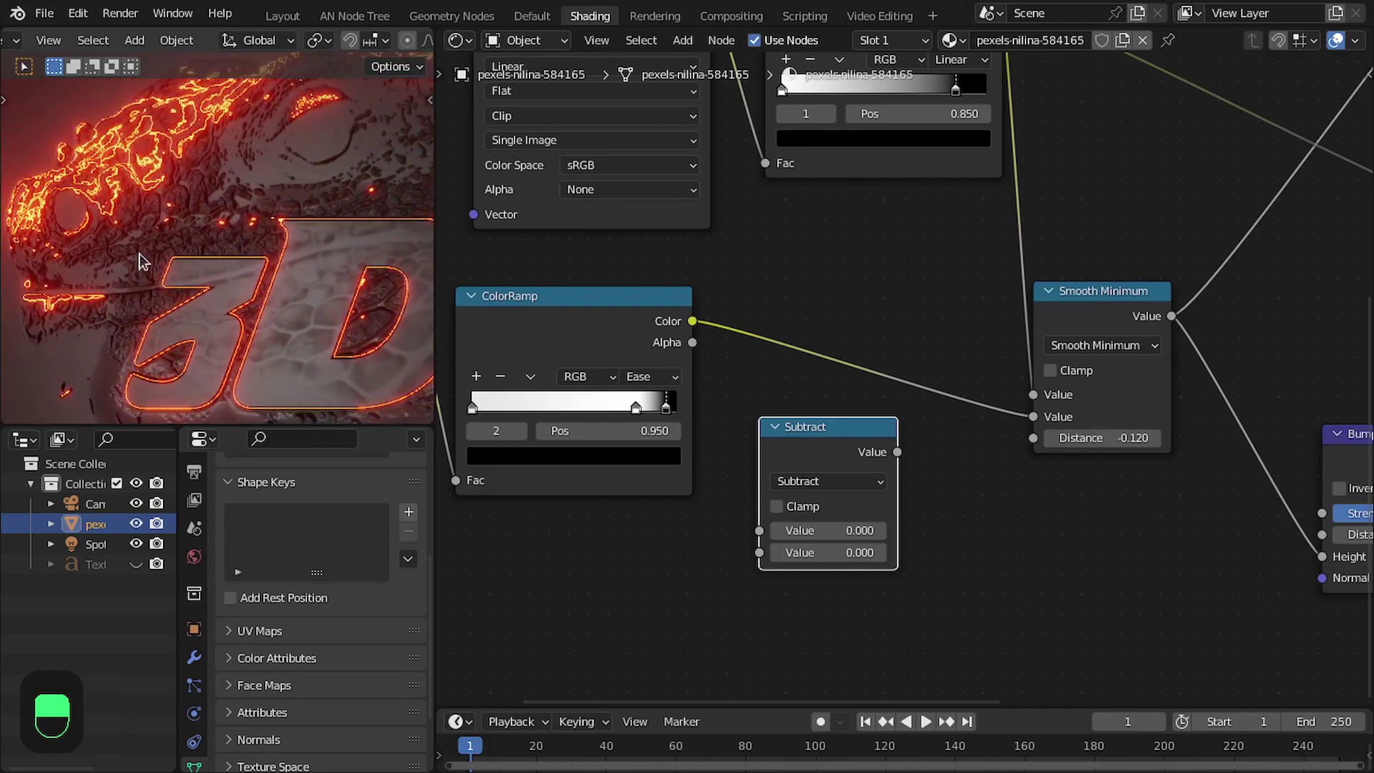
middle_click_drag(880, 436, 878, 435)
middle_click_drag(1079, 463, 1014, 483)
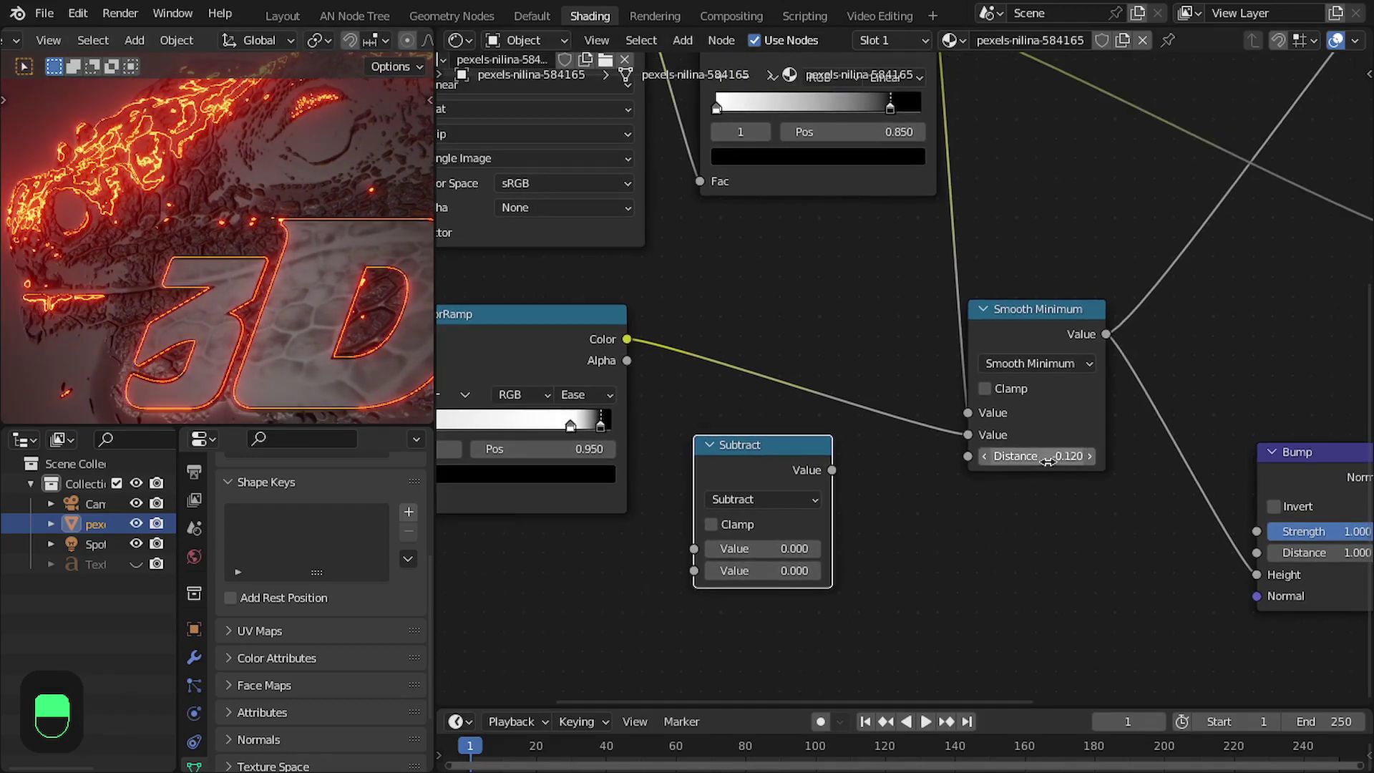
key("Escape")
left_click_drag(788, 479, 817, 343)
scroll(873, 379, "up", 1)
Set the Subtract node's second value to 0.450.
left_click(874, 450)
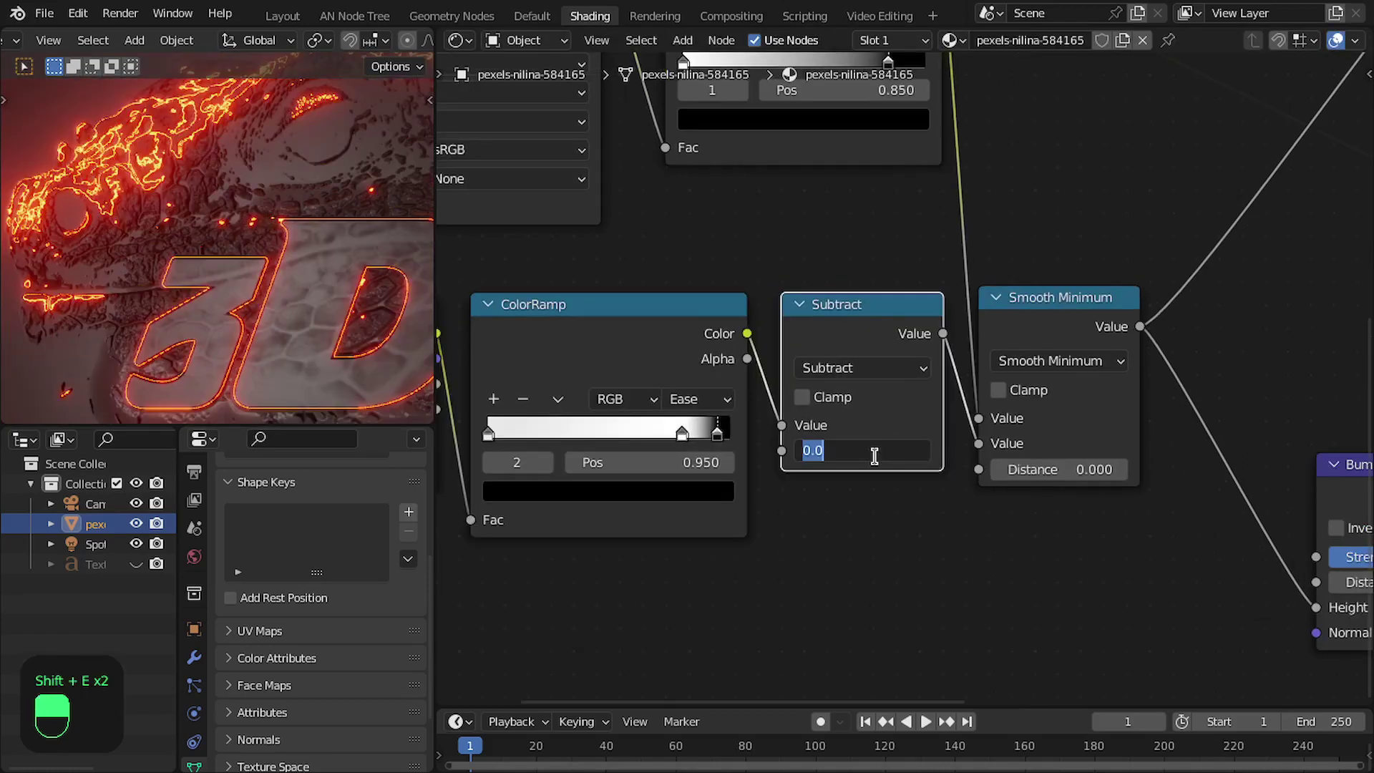
type(".45")
key("Return")
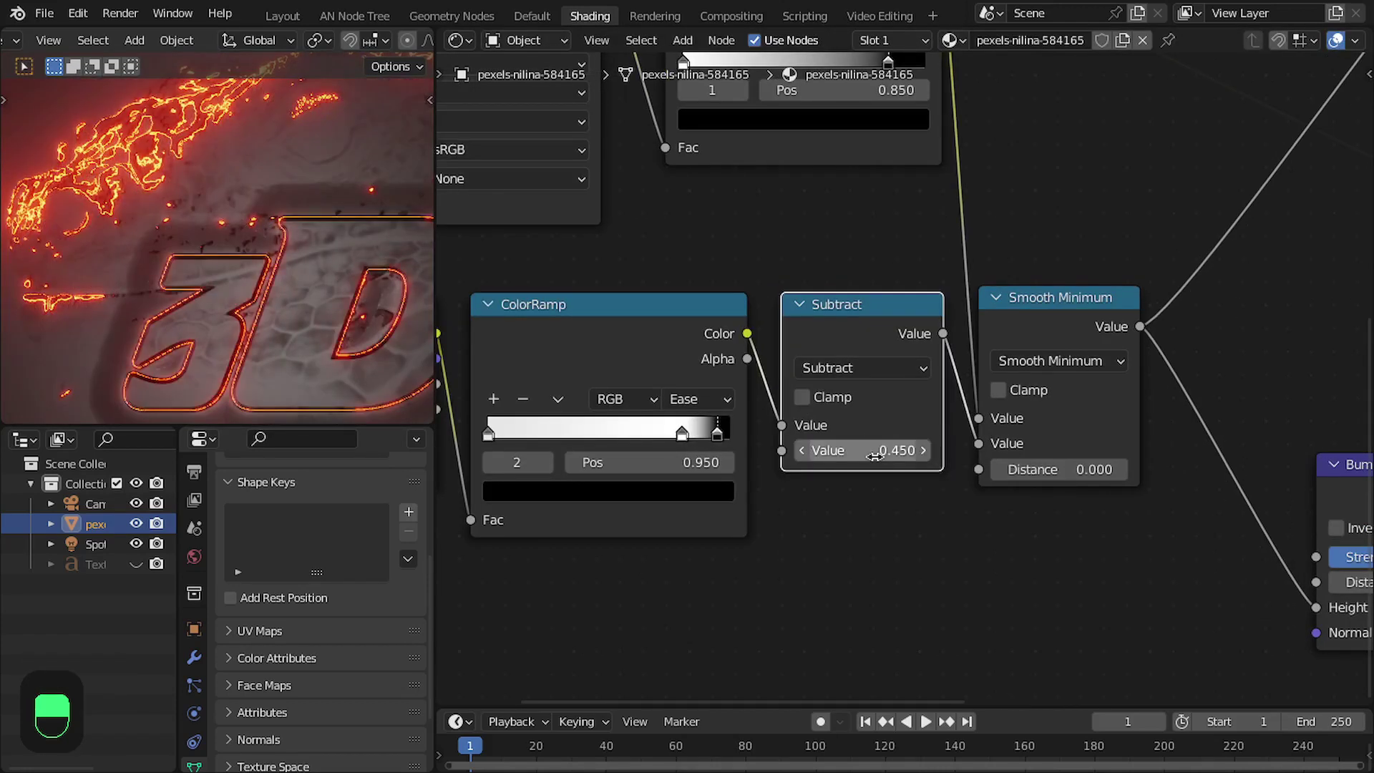
scroll(193, 254, "up", 1)
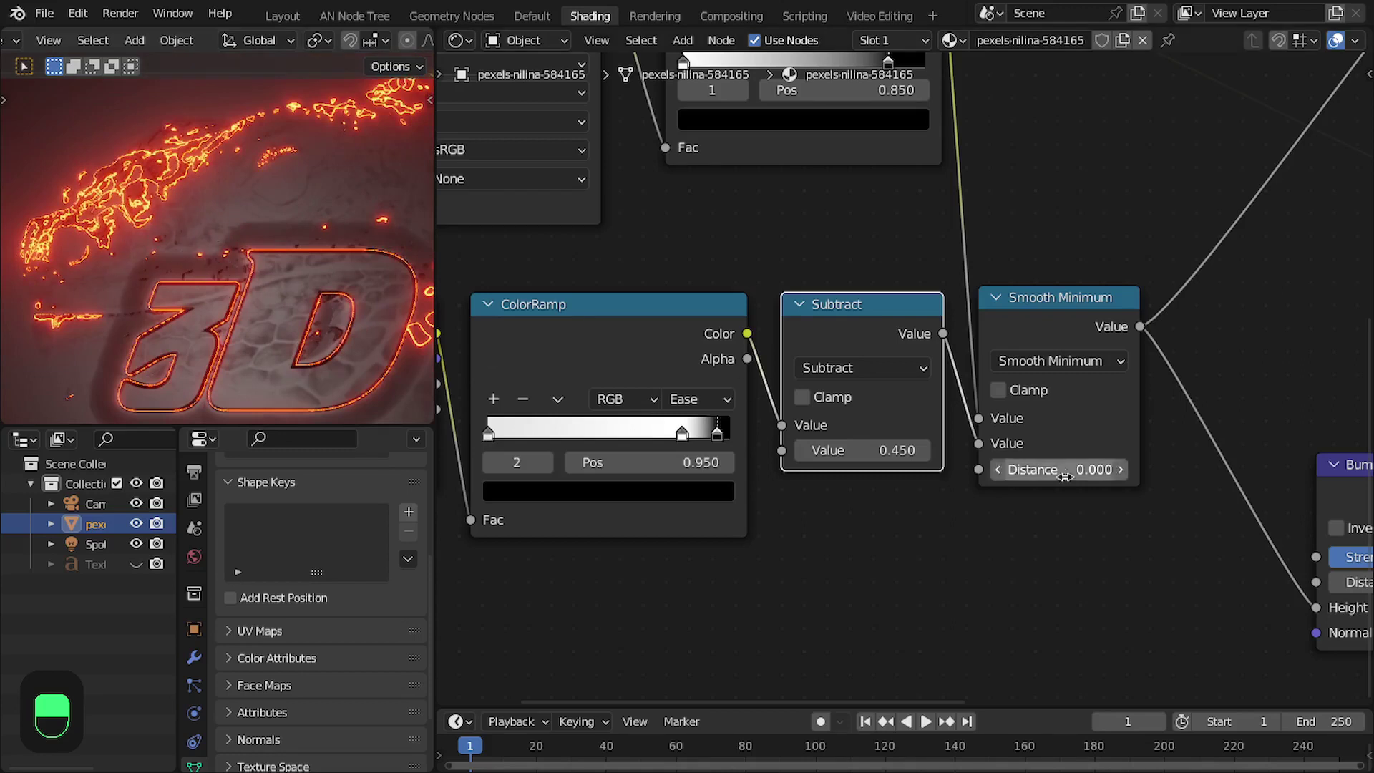
Try a Smooth Minimum Distance of 2.760 and inspect the resulting glow and relief on the plane up close.
left_click_drag(1059, 469, 1270, 470, "shift")
scroll(930, 536, "down", 5)
middle_click_drag(848, 559, 574, 459)
scroll(894, 481, "up", 6)
scroll(158, 247, "up", 4)
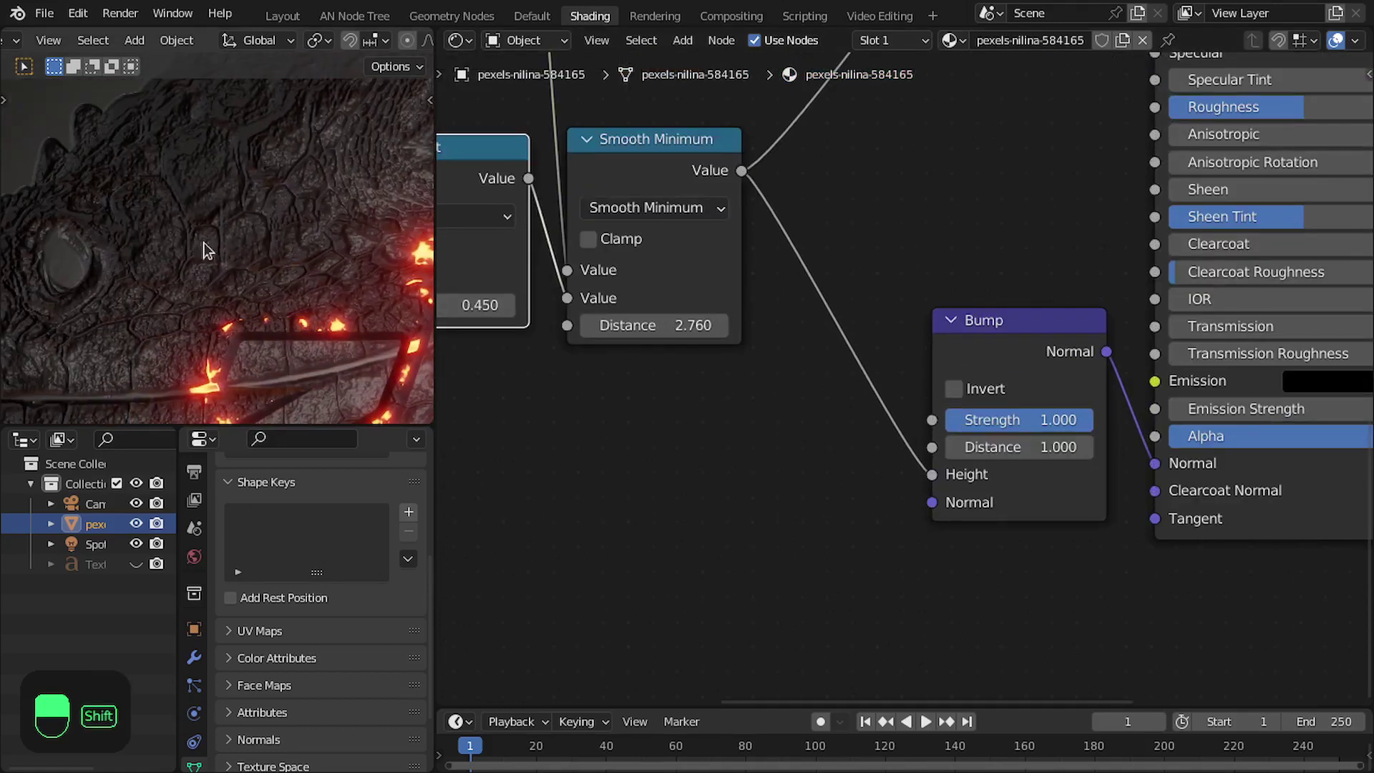
Enable Invert on the Bump node and set the Smooth Minimum's Distance to 0.
left_click(975, 391)
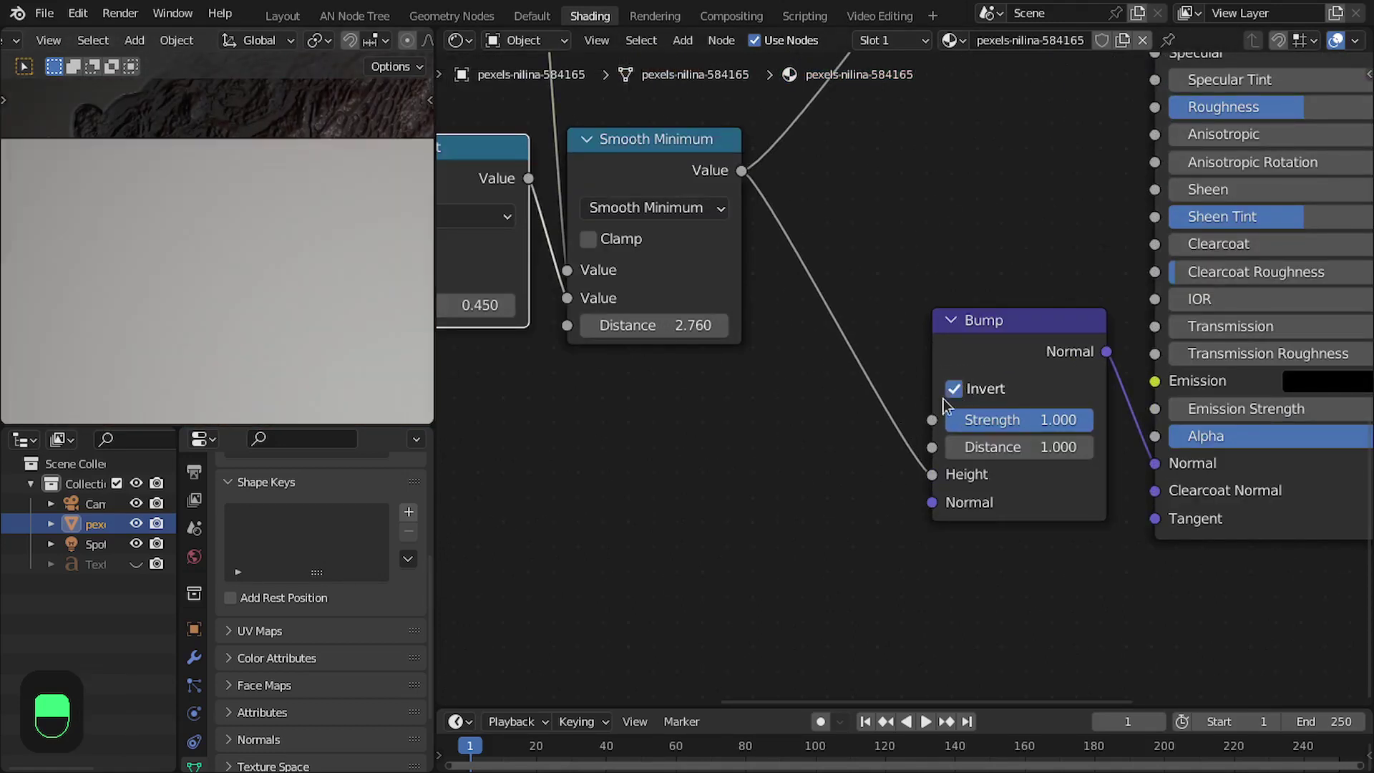
scroll(819, 322, "down", 2)
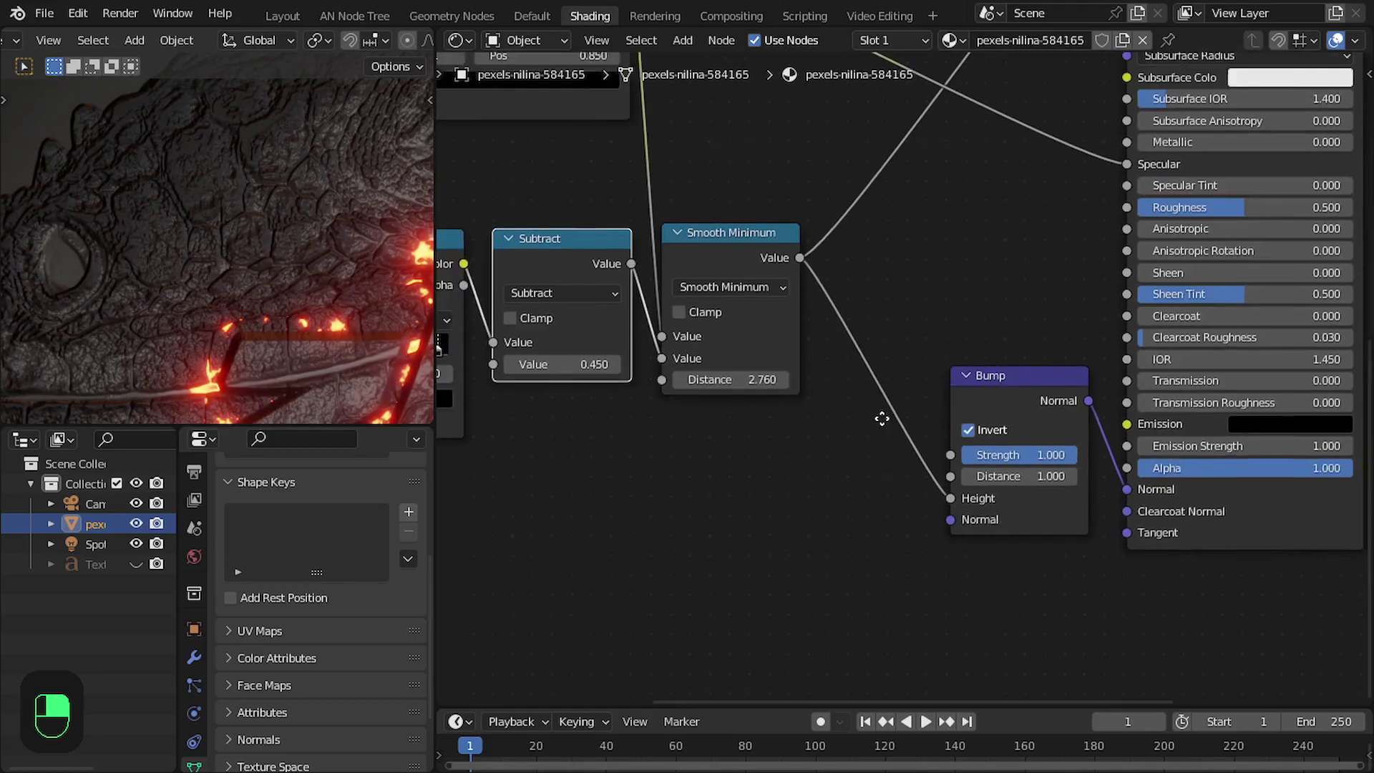
scroll(264, 273, "up", 1)
double_click(739, 410)
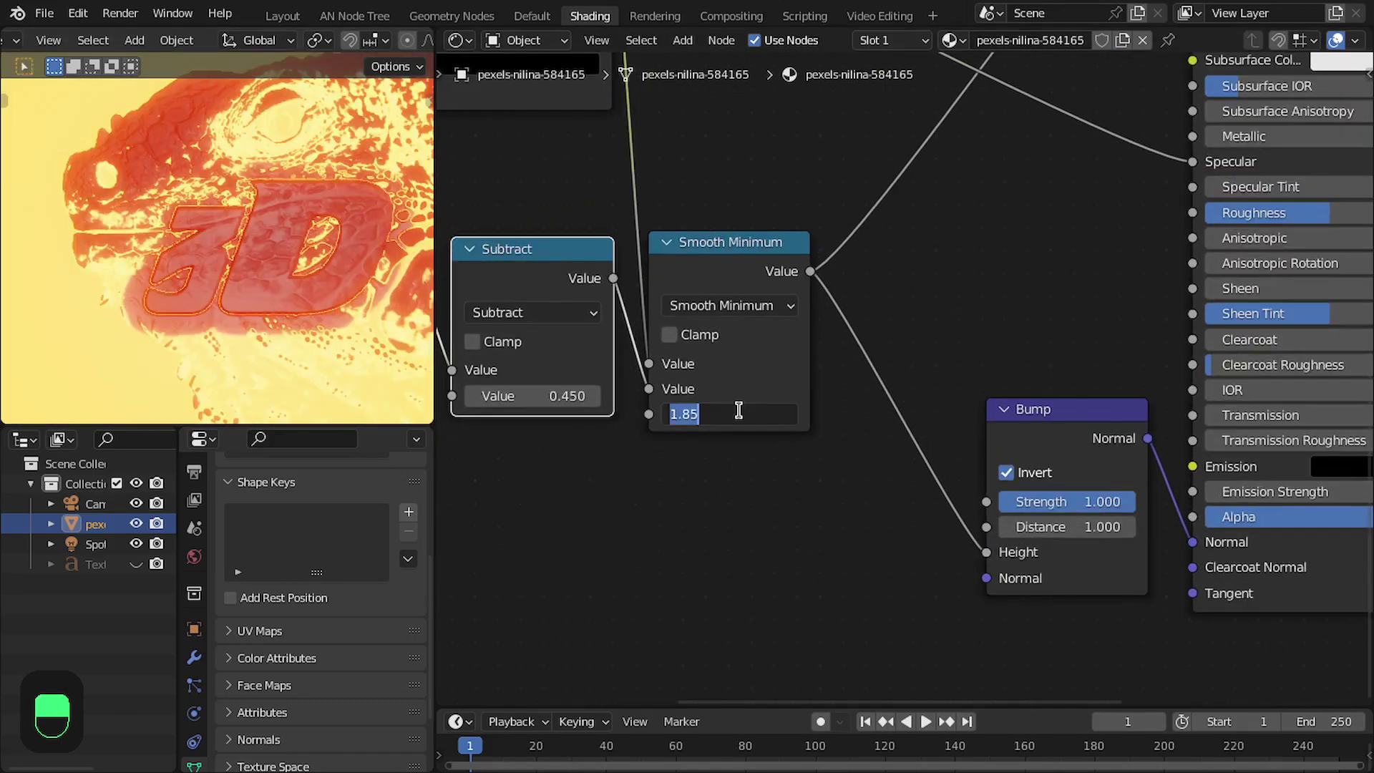
type("0")
key("Return")
Add a Value node feeding the Smooth Minimum's Distance input and place it just below that node.
middle_click_drag(719, 479, 923, 399)
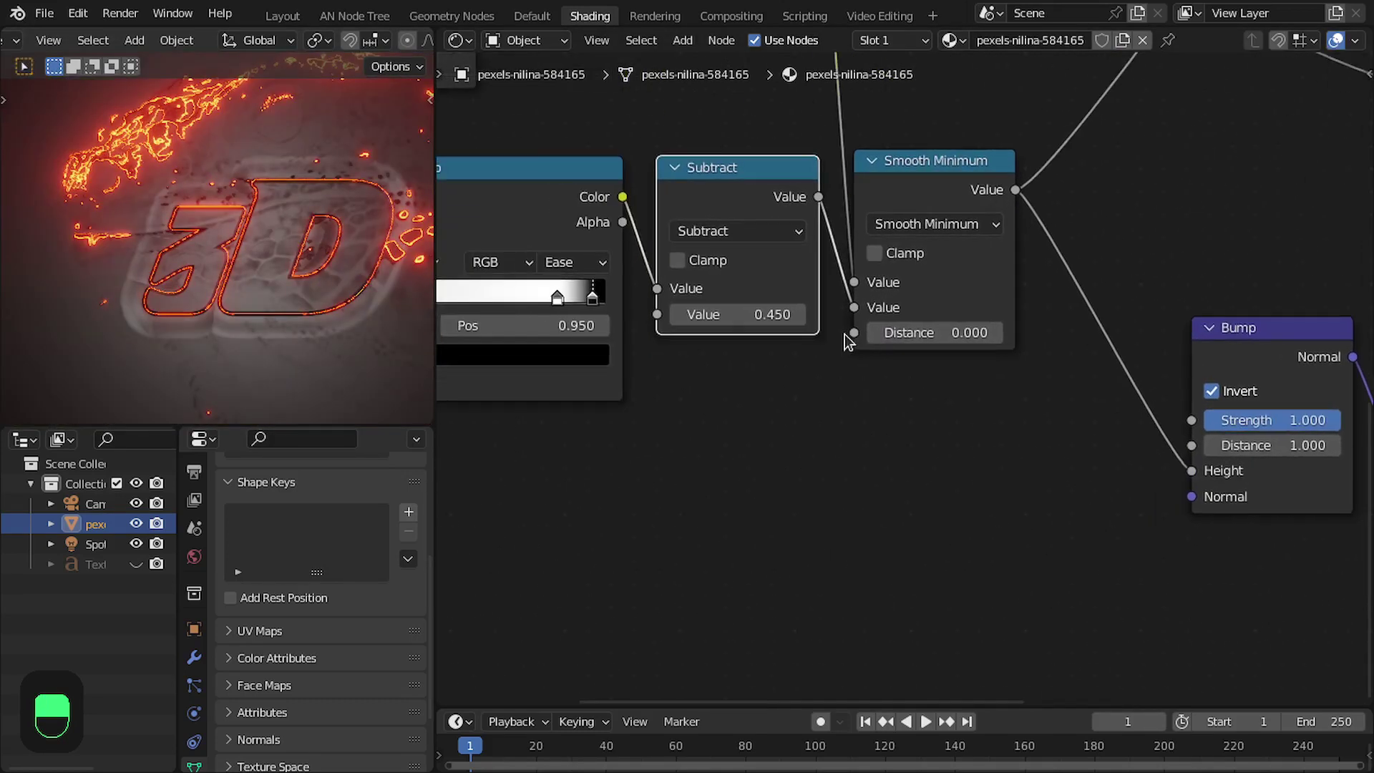
left_click_drag(853, 334, 815, 377)
type("value")
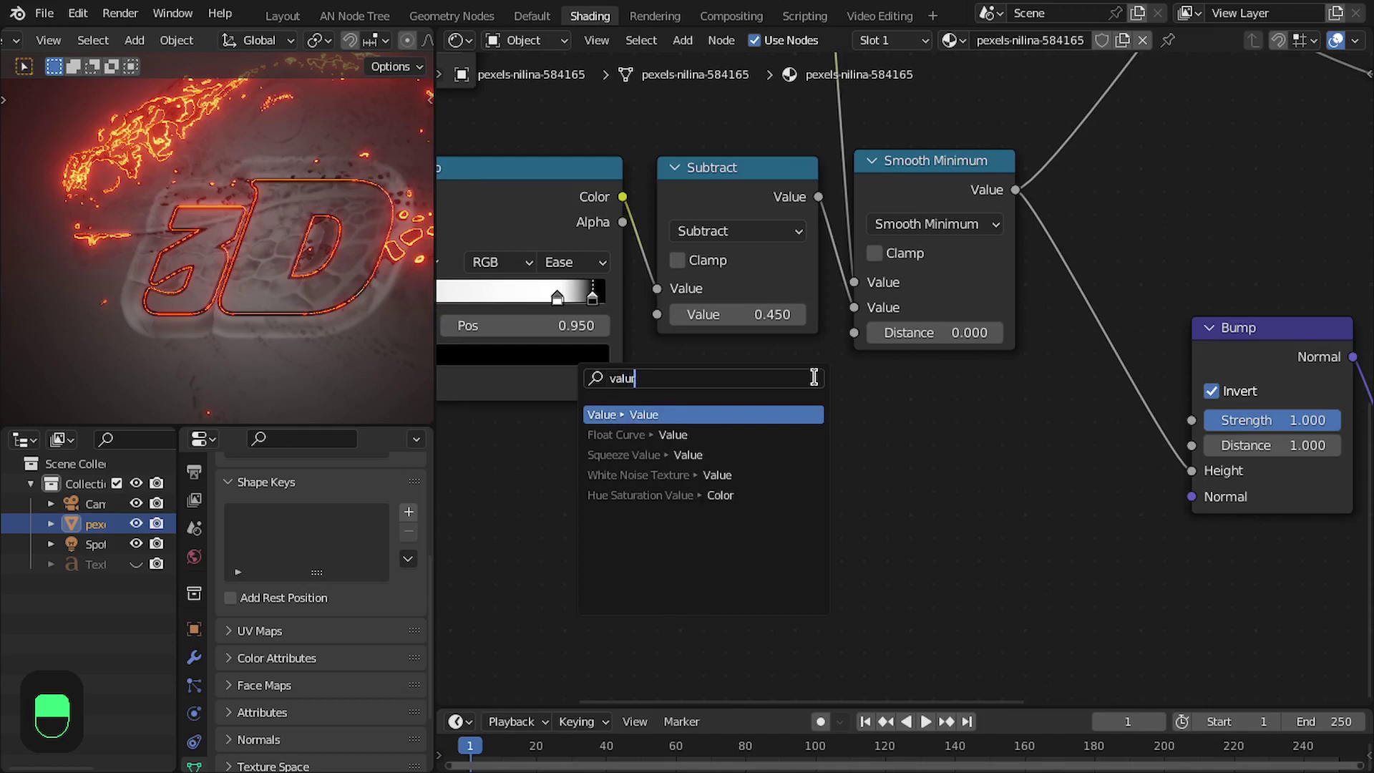
key("Return")
left_click(1023, 406)
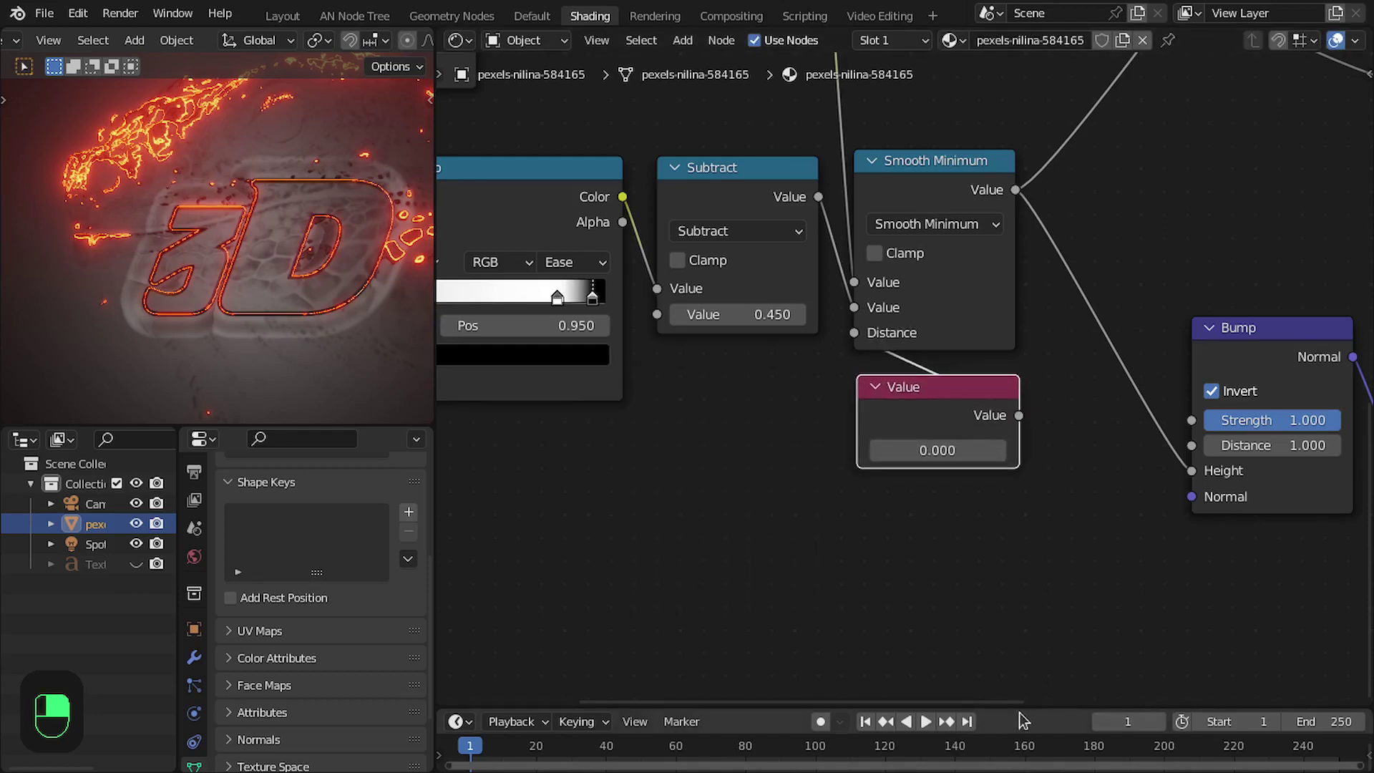
Set the animation's end frame to 96 and keyframe the Value node at 0 on frame 1.
left_click_drag(1019, 711, 1020, 660)
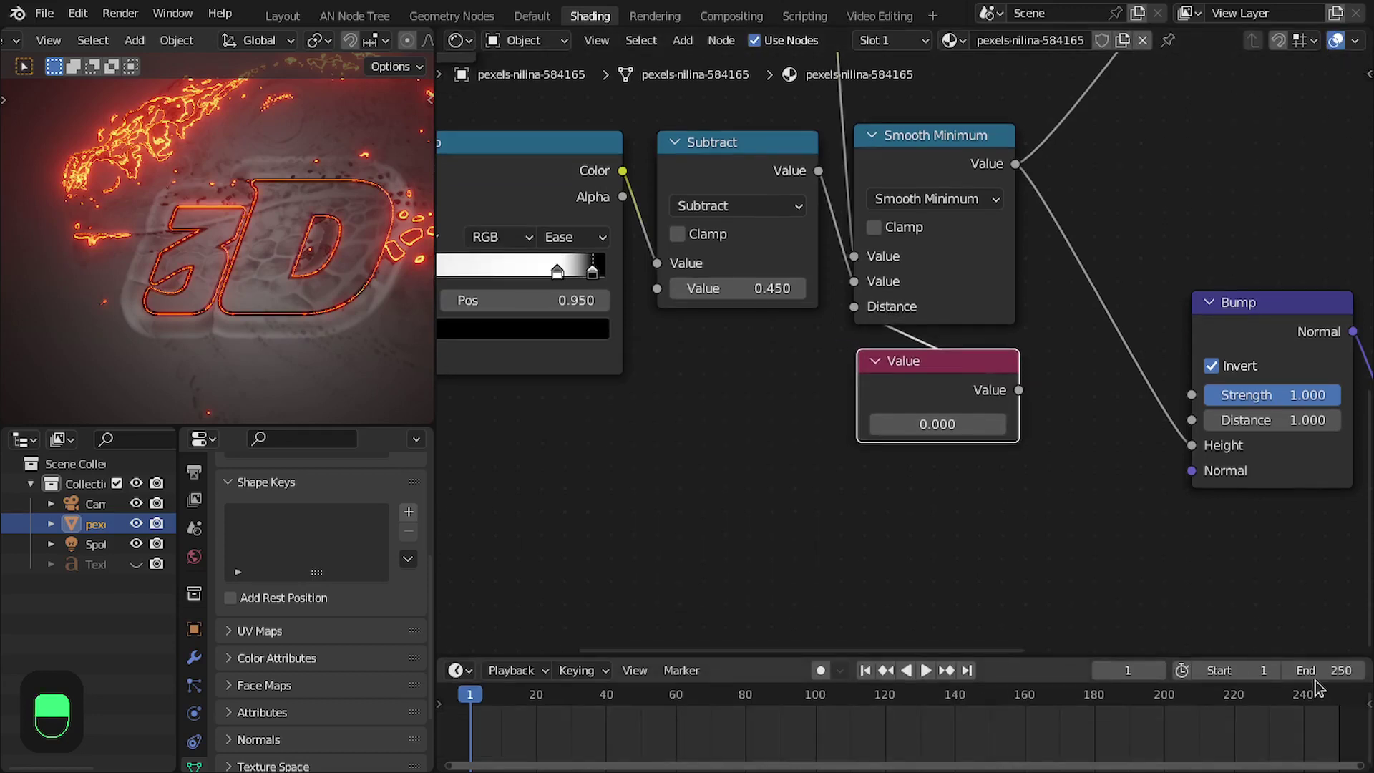
left_click(1329, 667)
type("96")
key("Return")
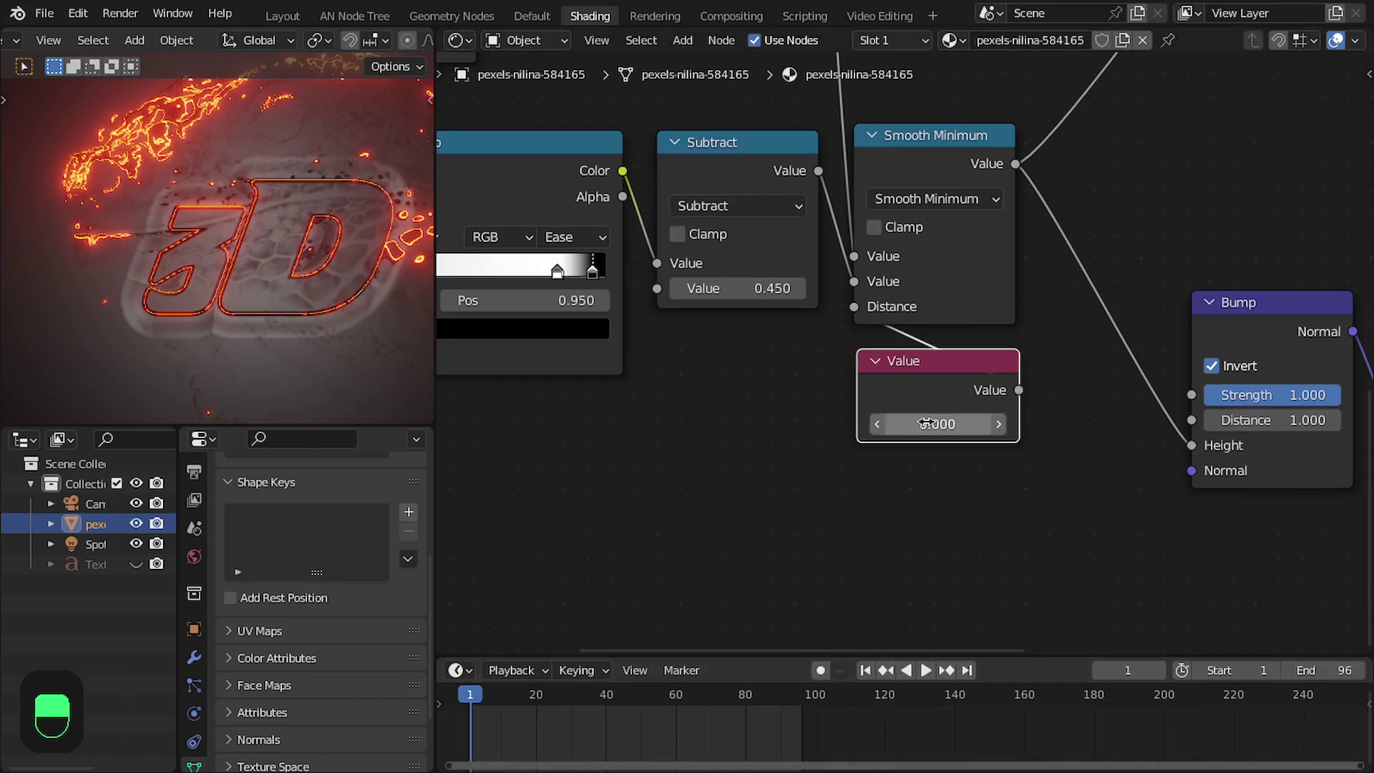
key("i")
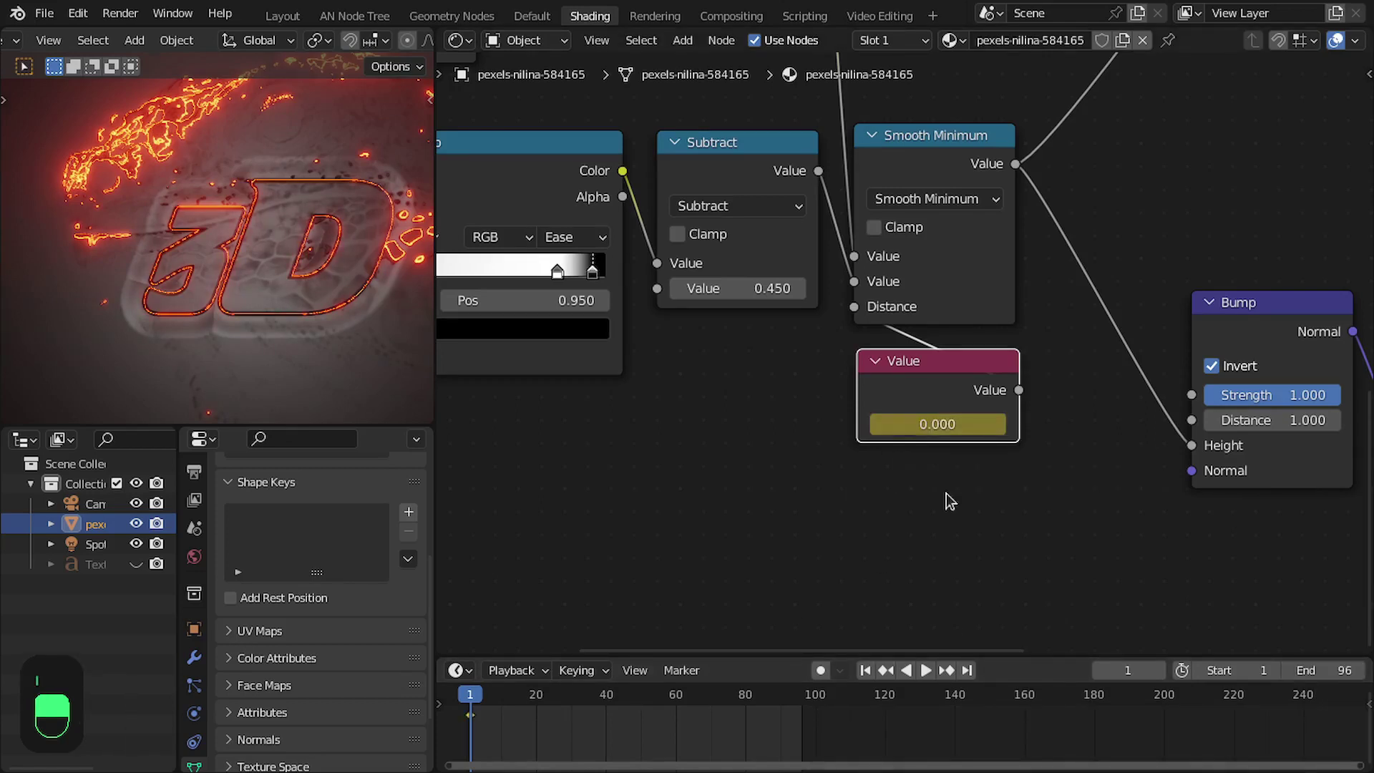
Set the Value node to 3.25 at frame 96 and insert a keyframe there.
left_click(964, 669)
left_click(938, 424)
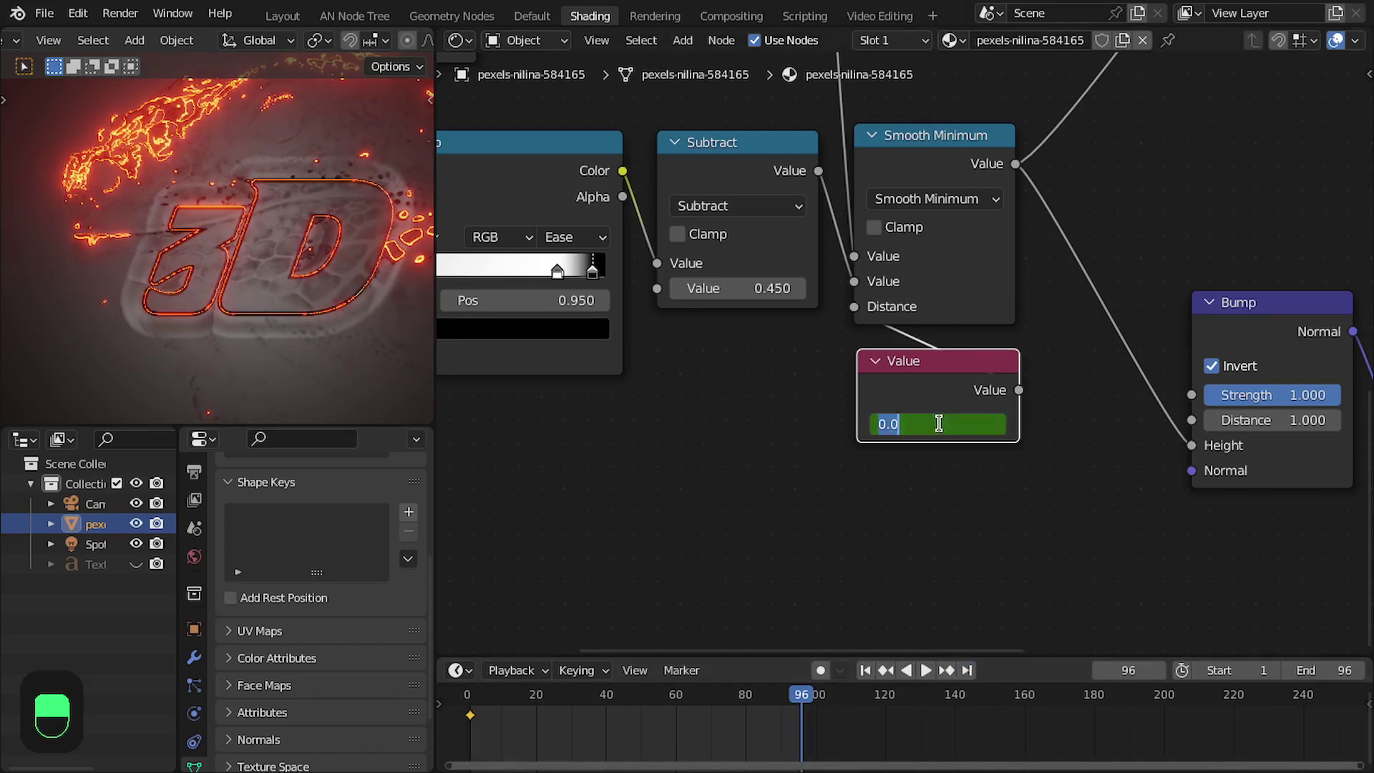
type("3.25")
key("Return")
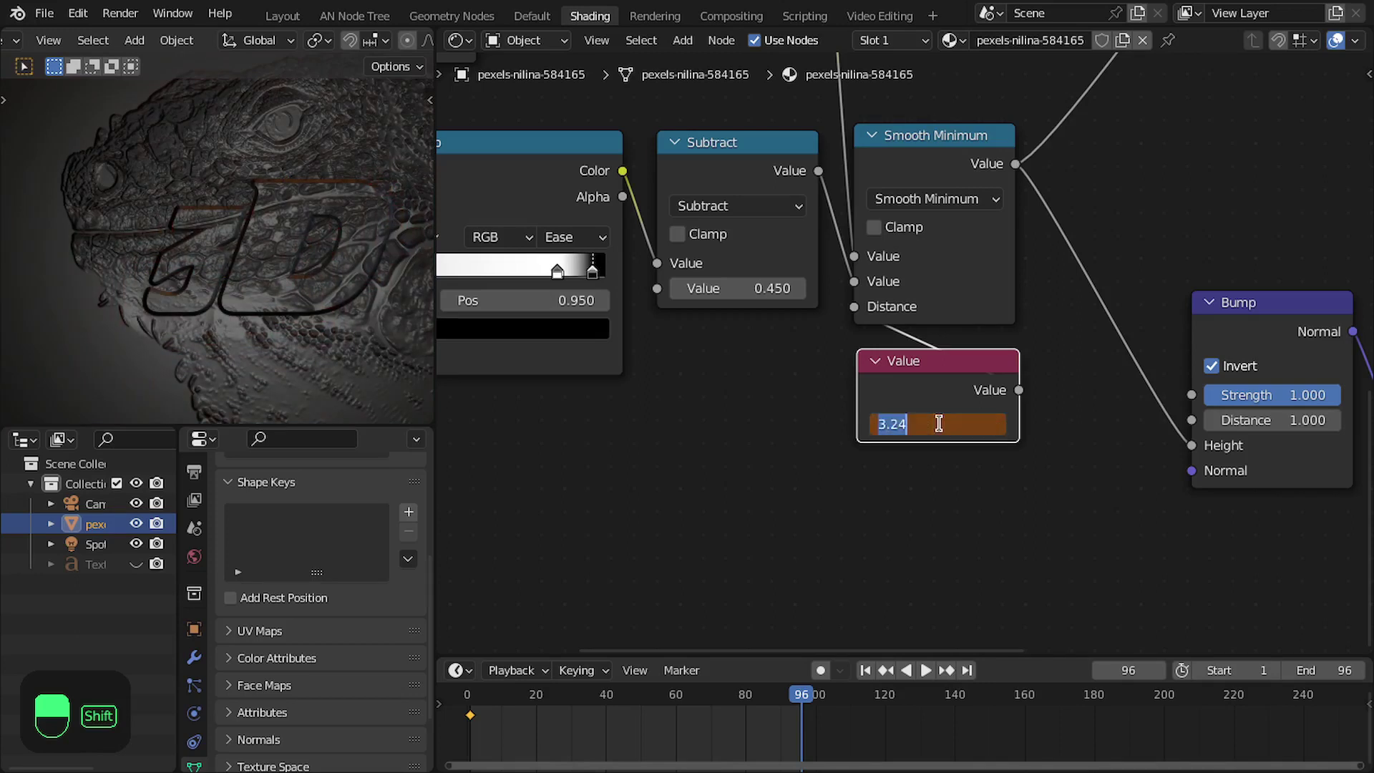
type("5")
key("Return")
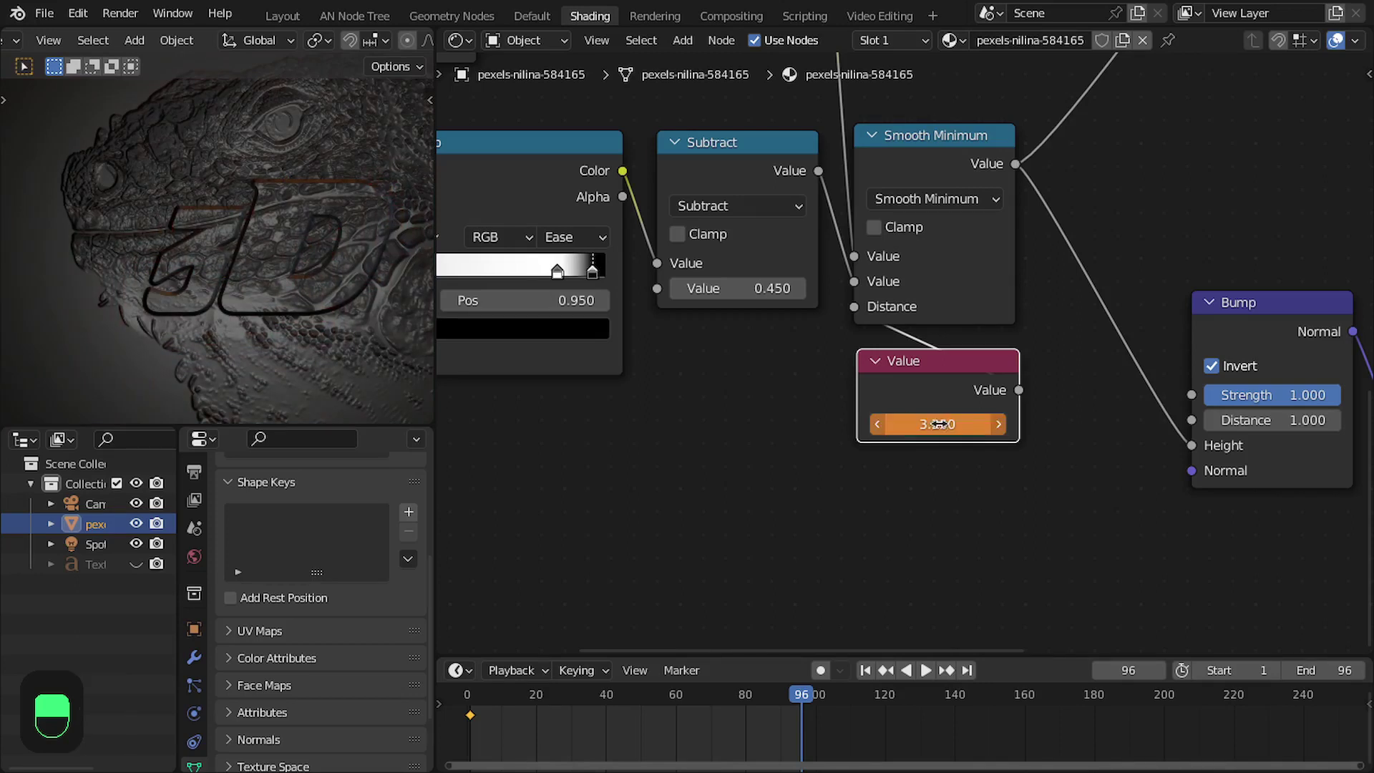
key("i")
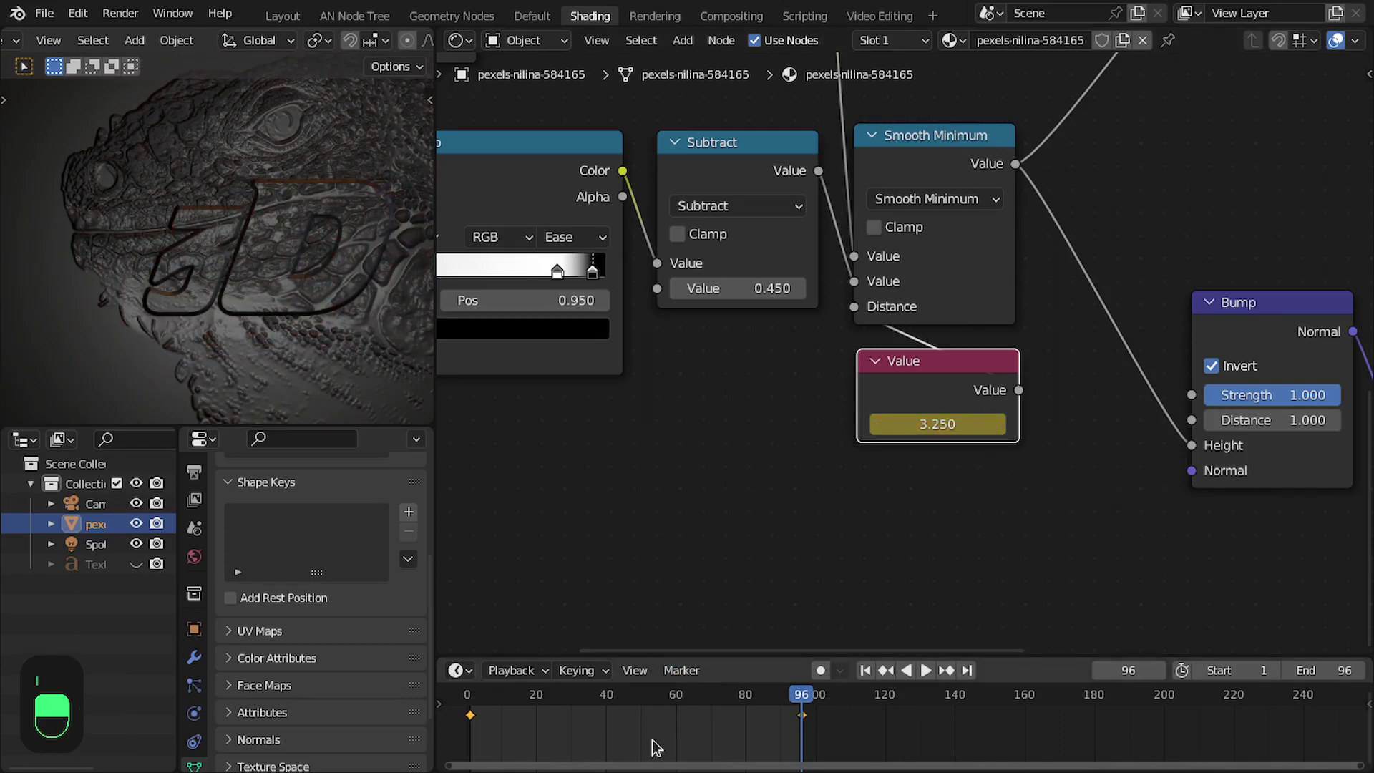
Set the Value keyframes' interpolation to Linear and play the animation from the first frame.
key("t")
left_click(270, 647)
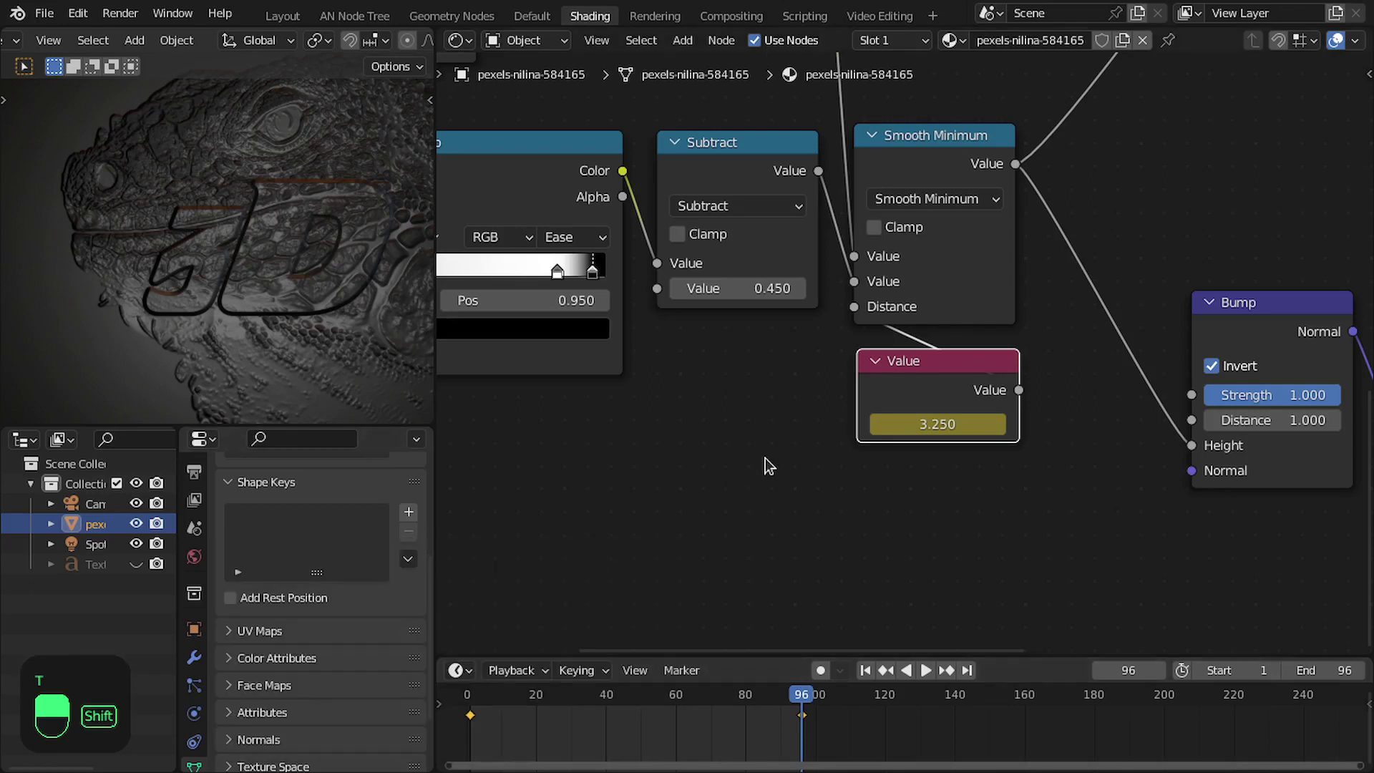
key("shift+Left")
key("space")
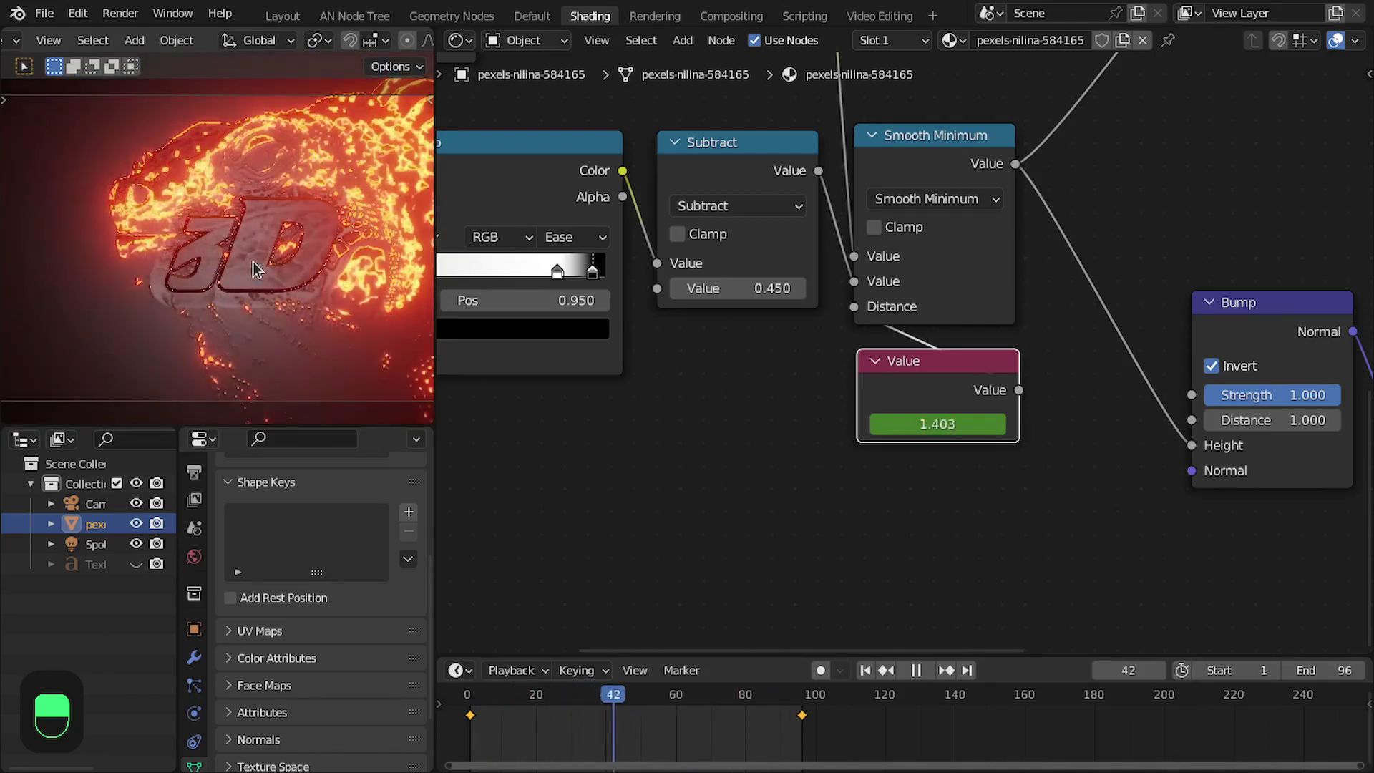
key("space")
Move the iguana image texture and its ColorRamp further from the Smooth Minimum, bringing the ColorRamp closer to the image node.
scroll(852, 363, "down", 3)
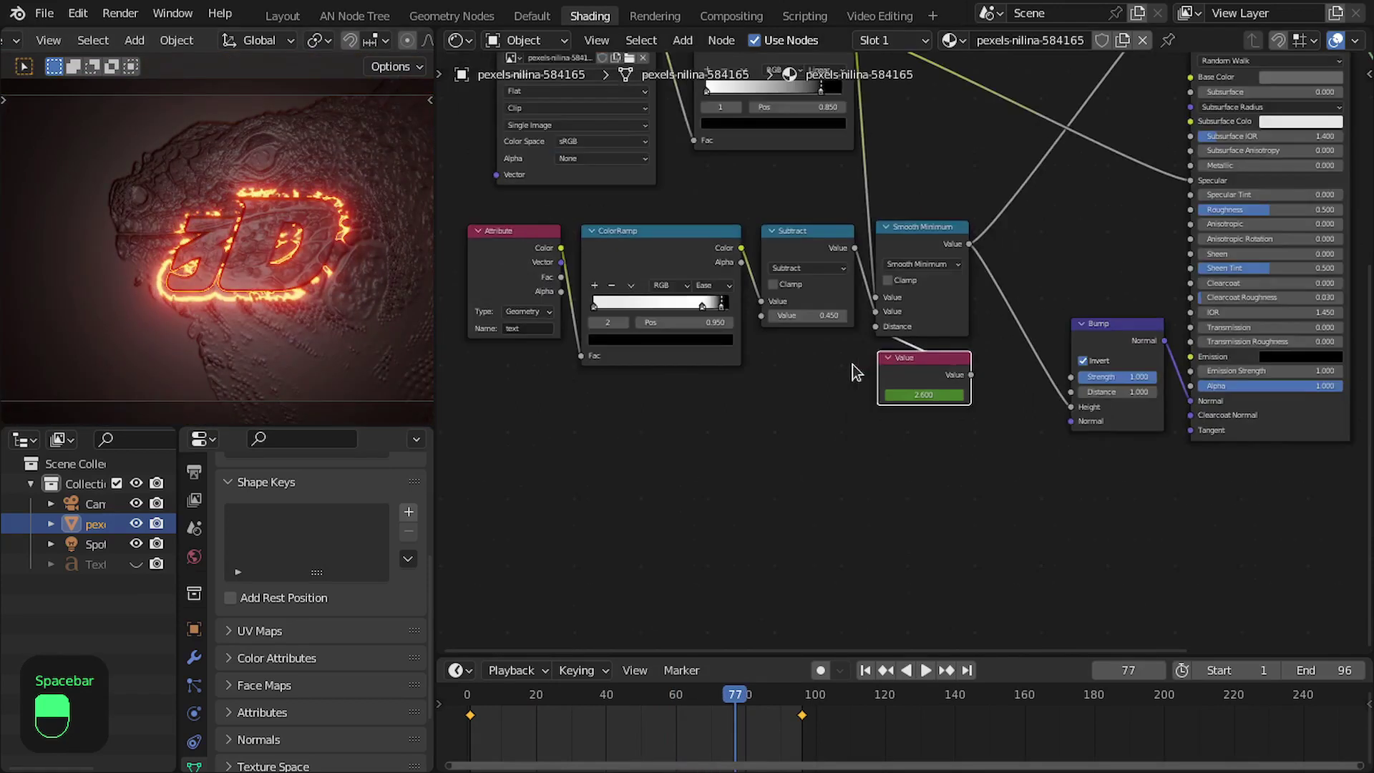
middle_click_drag(852, 363, 905, 495)
middle_click_drag(830, 417, 871, 472)
middle_click_drag(740, 360, 904, 353)
scroll(906, 351, "up", 2)
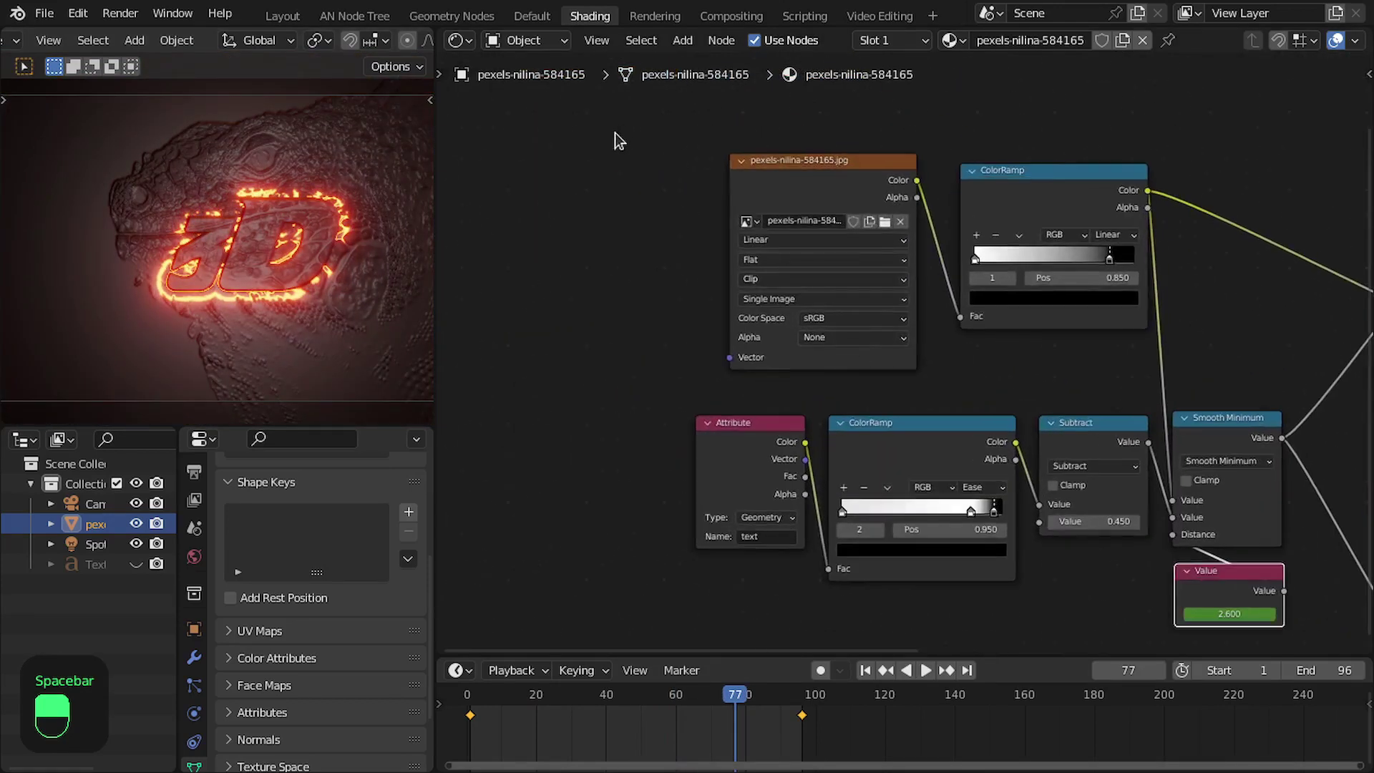
left_click_drag(619, 141, 1069, 276)
left_click_drag(1036, 214, 962, 207)
left_click(991, 230)
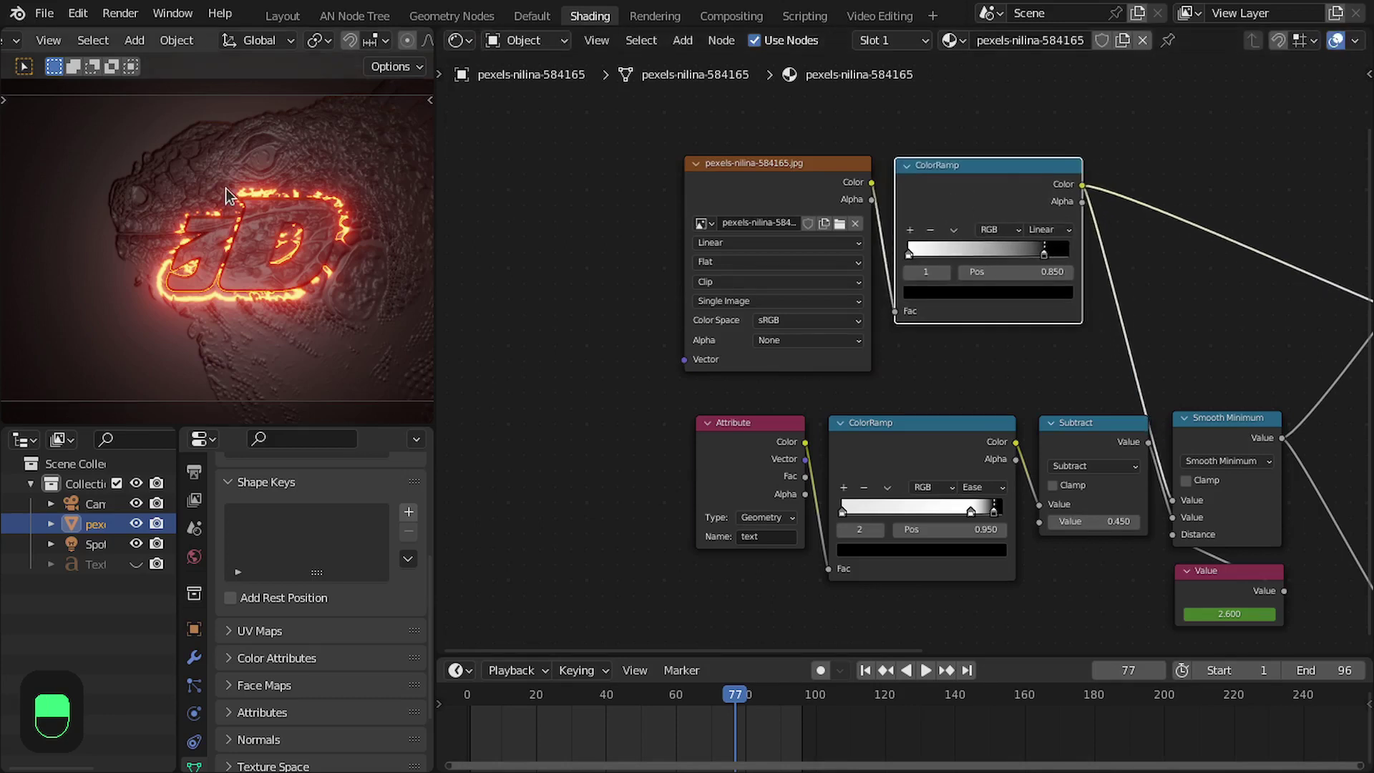
Move the iguana image texture and its ColorRamp together slightly so the image node lines up above the Attribute node.
scroll(225, 195, "up", 1)
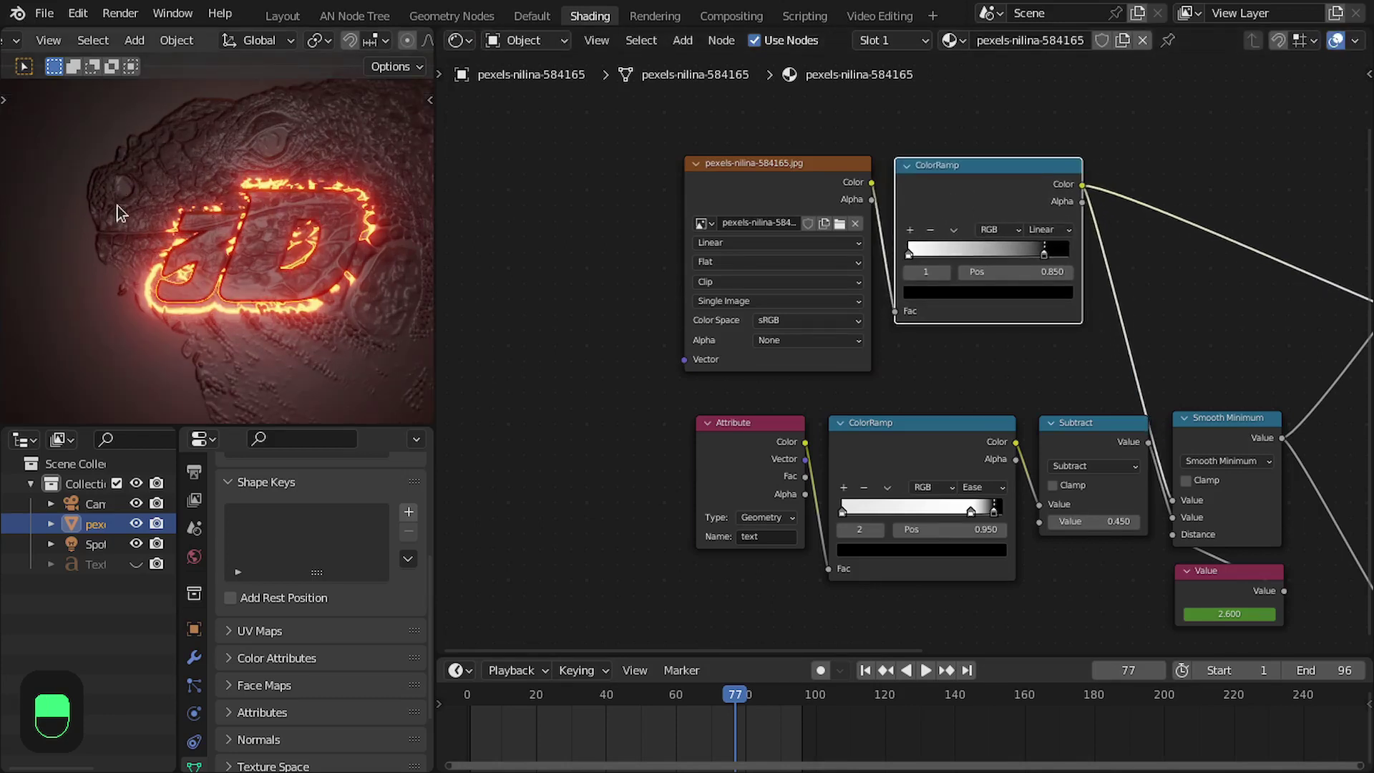
scroll(588, 337, "down", 3)
middle_click_drag(777, 314, 848, 320)
scroll(822, 308, "up", 2)
left_click_drag(664, 186, 1059, 314)
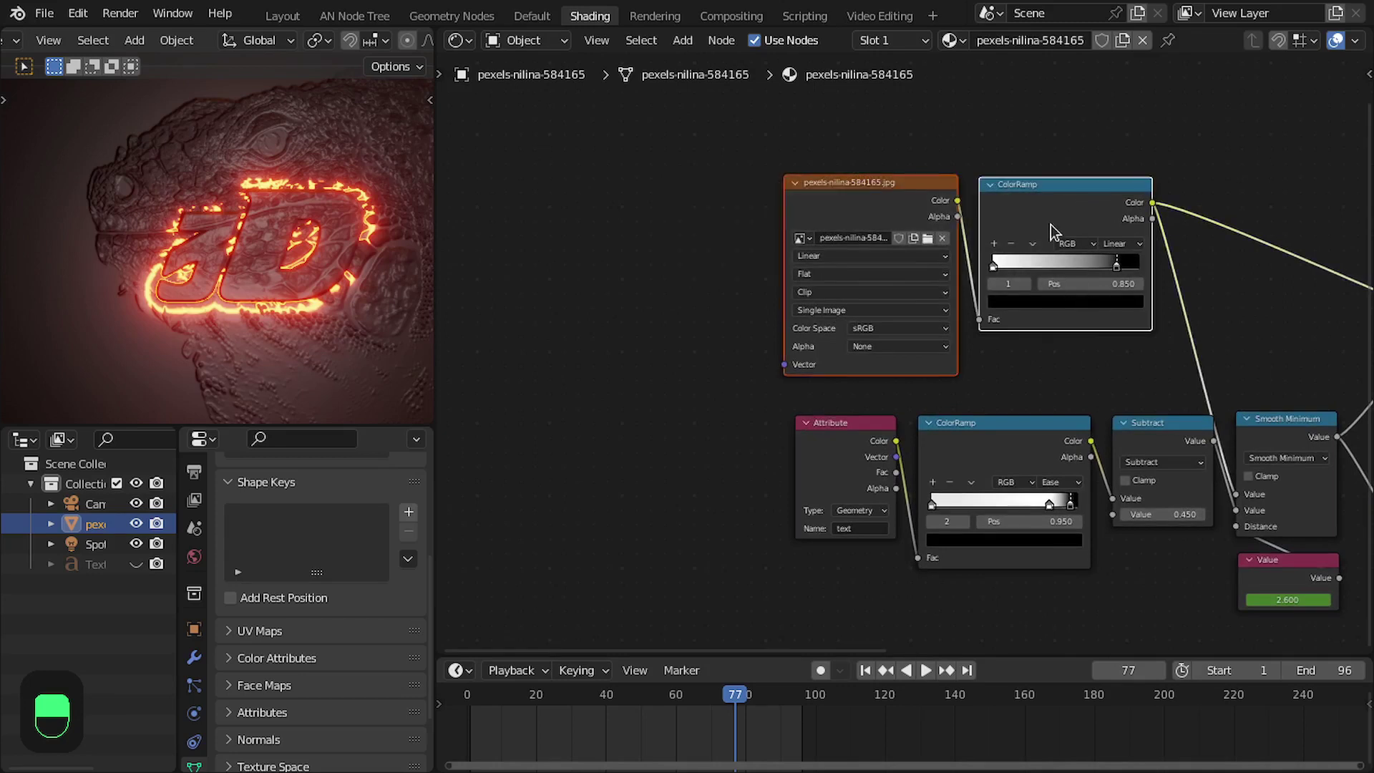
mouse_move(1054, 225)
left_mouse_down()
mouse_move(1075, 224)
mouse_move(1066, 216)
left_mouse_up()
Add Texture Coordinate and Mapping nodes to the iguana image texture, with the UV output driving its Vector input.
scroll(855, 334, "down", 1)
middle_click_drag(808, 350, 890, 394)
scroll(889, 393, "up", 3)
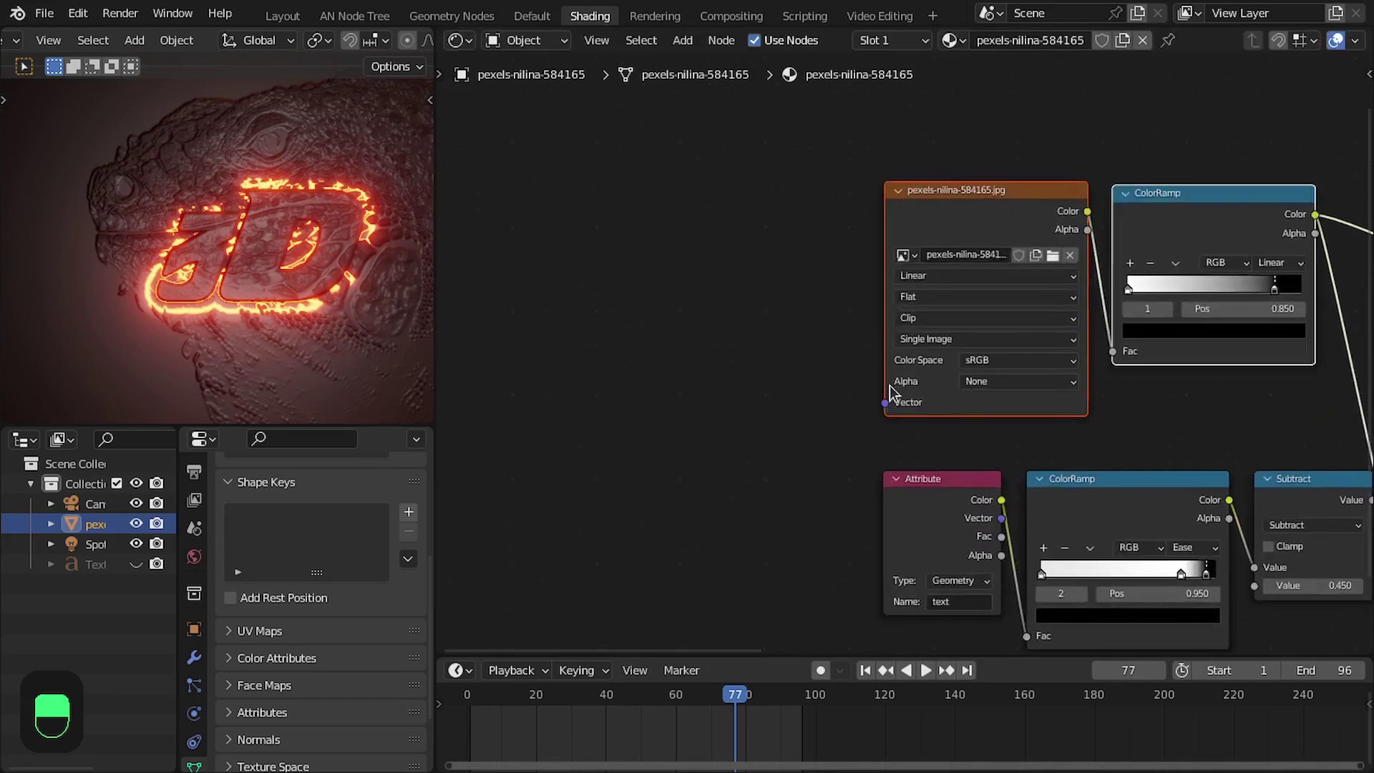
left_click(939, 221)
key("ctrl+t")
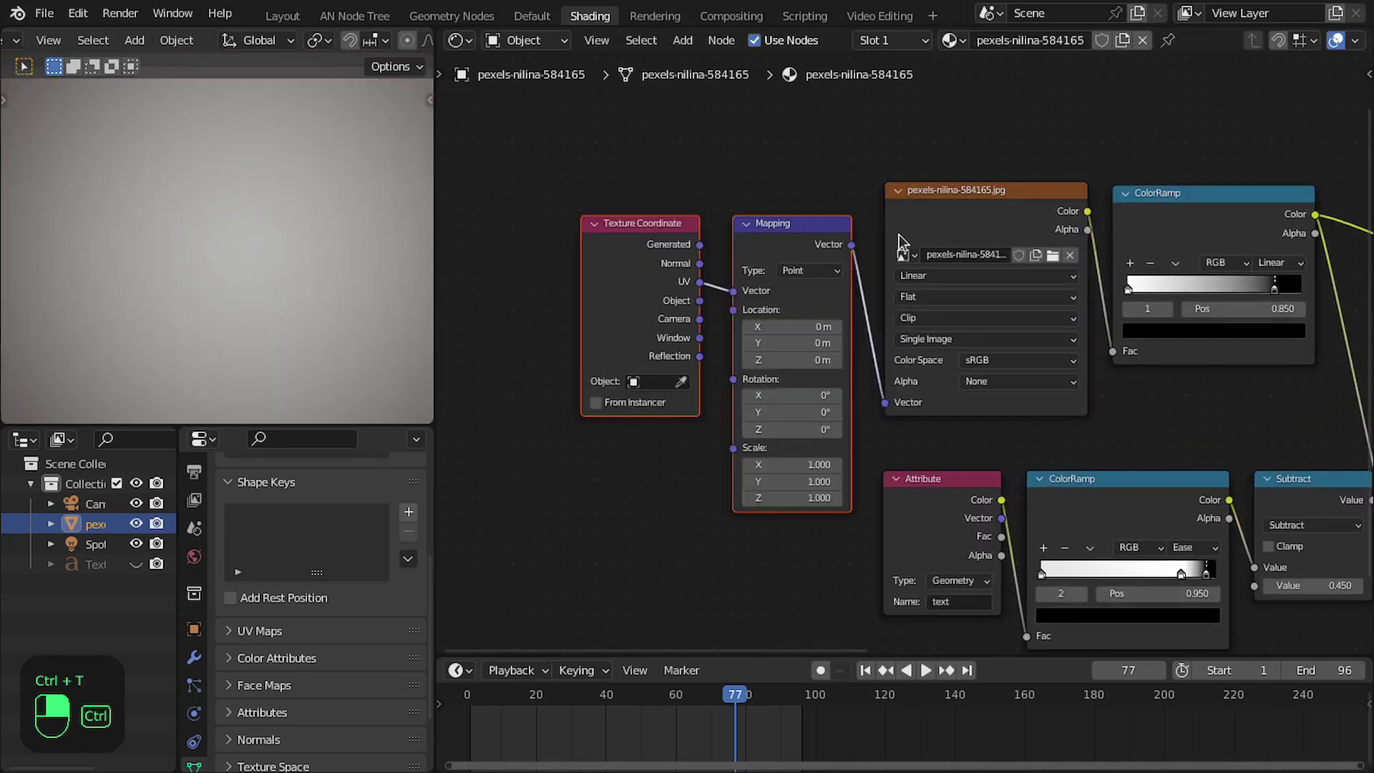
left_click_drag(587, 179, 673, 216)
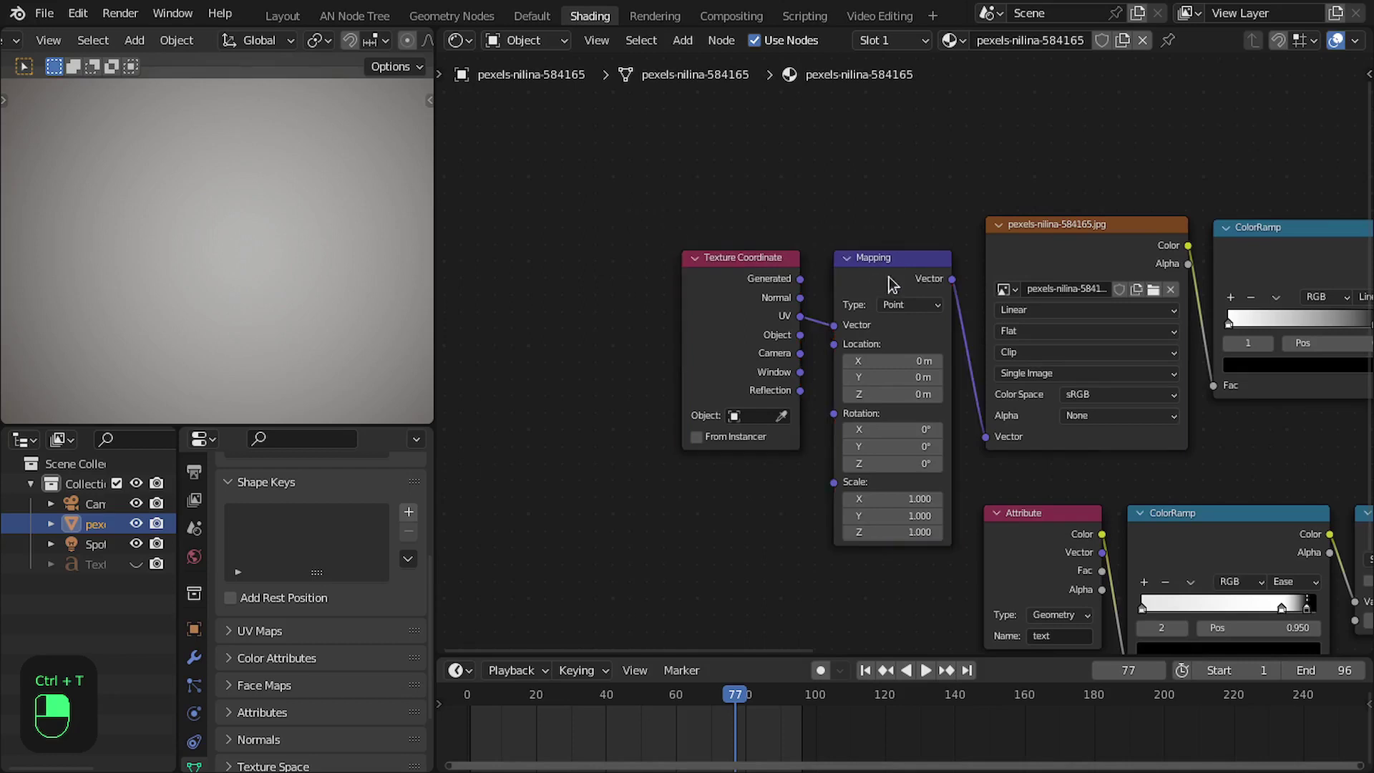
Move the Texture Coordinate and Mapping nodes away from the iguana image texture and insert a MixRGB node between Mapping and the image.
left_click_drag(867, 252, 685, 209)
left_click_drag(918, 258, 753, 236)
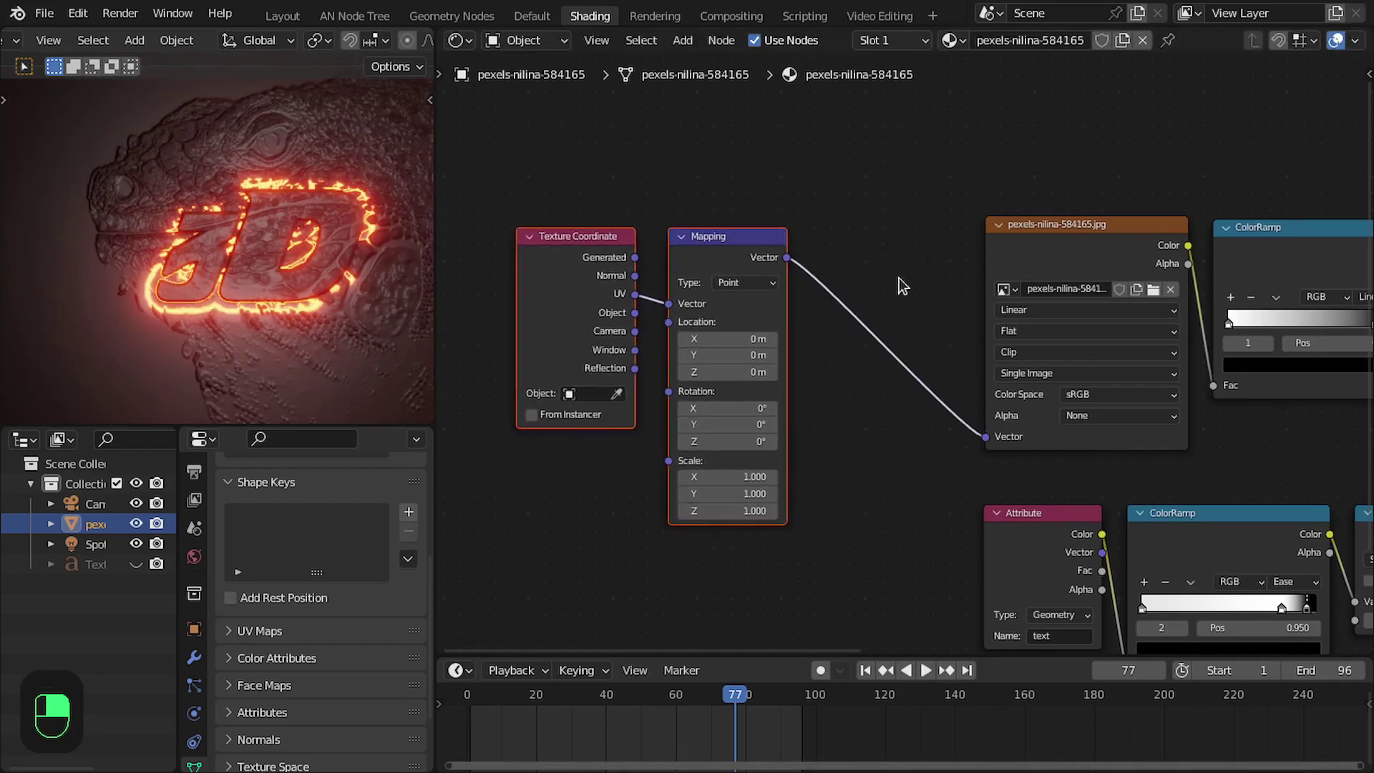
key("shift+a")
left_click(858, 224)
type("mix")
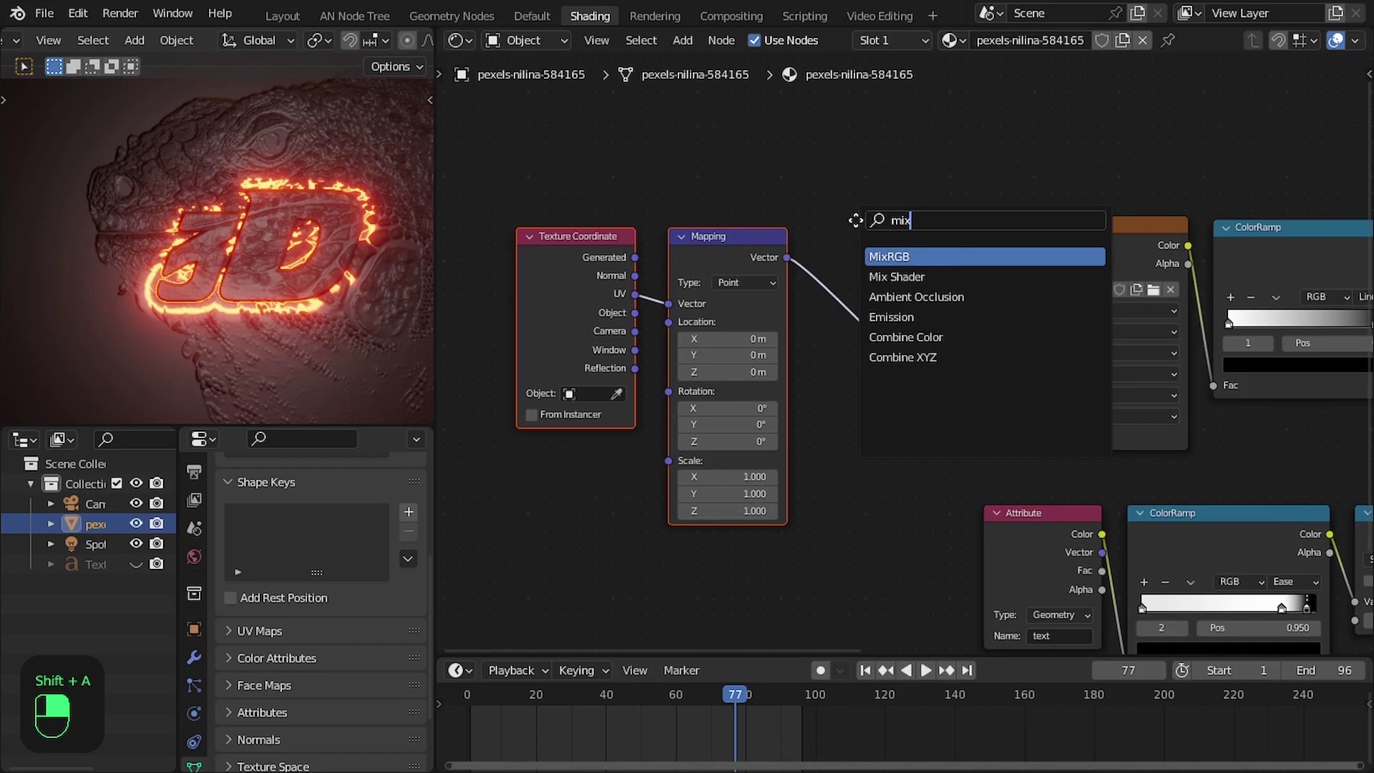
key("Return")
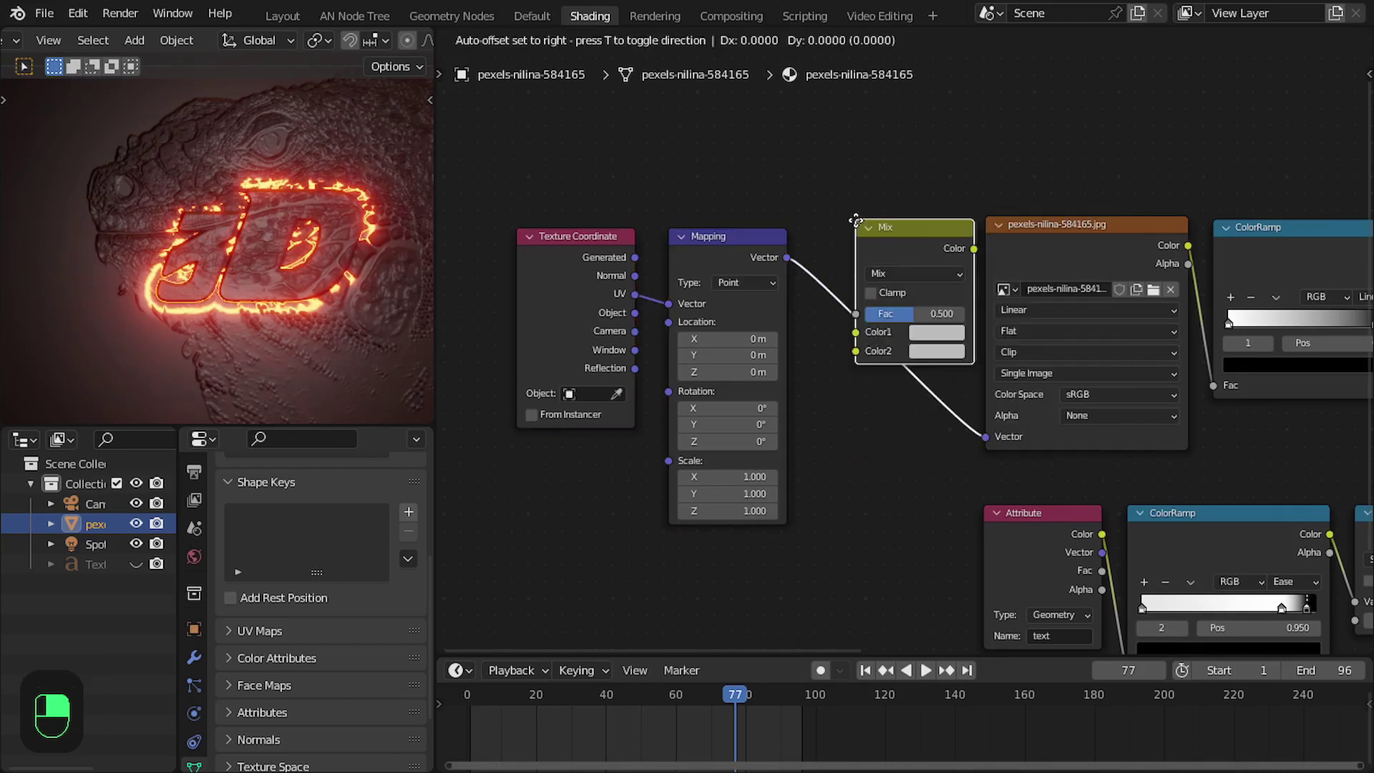
left_click(896, 281)
Align the Texture Coordinate, Mapping, Mix, iguana image texture and ColorRamp nodes in one evenly spaced row.
scroll(943, 283, "down", 1)
middle_click_drag(880, 272, 683, 273)
scroll(683, 273, "down", 4)
left_click_drag(796, 169, 1014, 263)
middle_click_drag(684, 245, 972, 289)
scroll(972, 289, "up", 1)
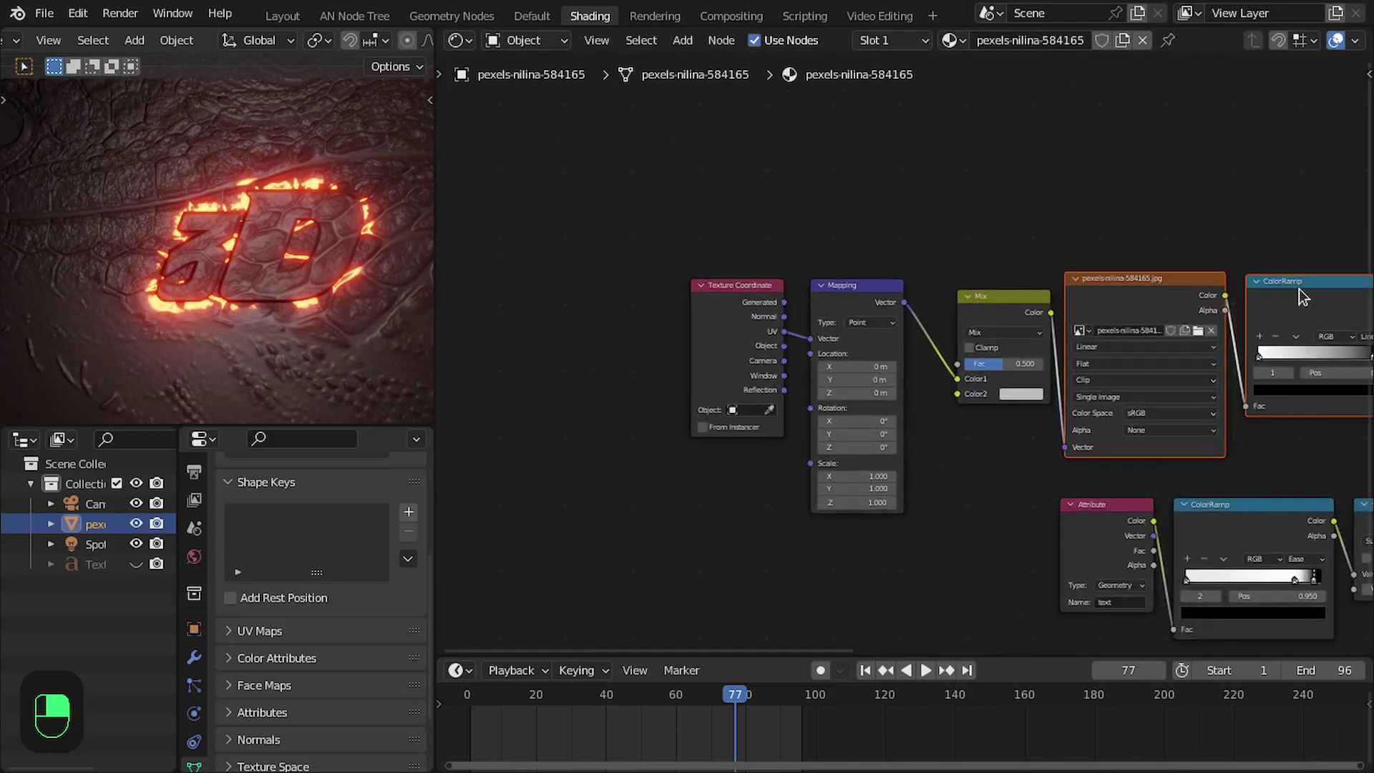
middle_click_drag(1300, 291, 1037, 268)
left_click(1038, 268)
key("shift+e")
middle_click_drag(481, 130, 624, 130)
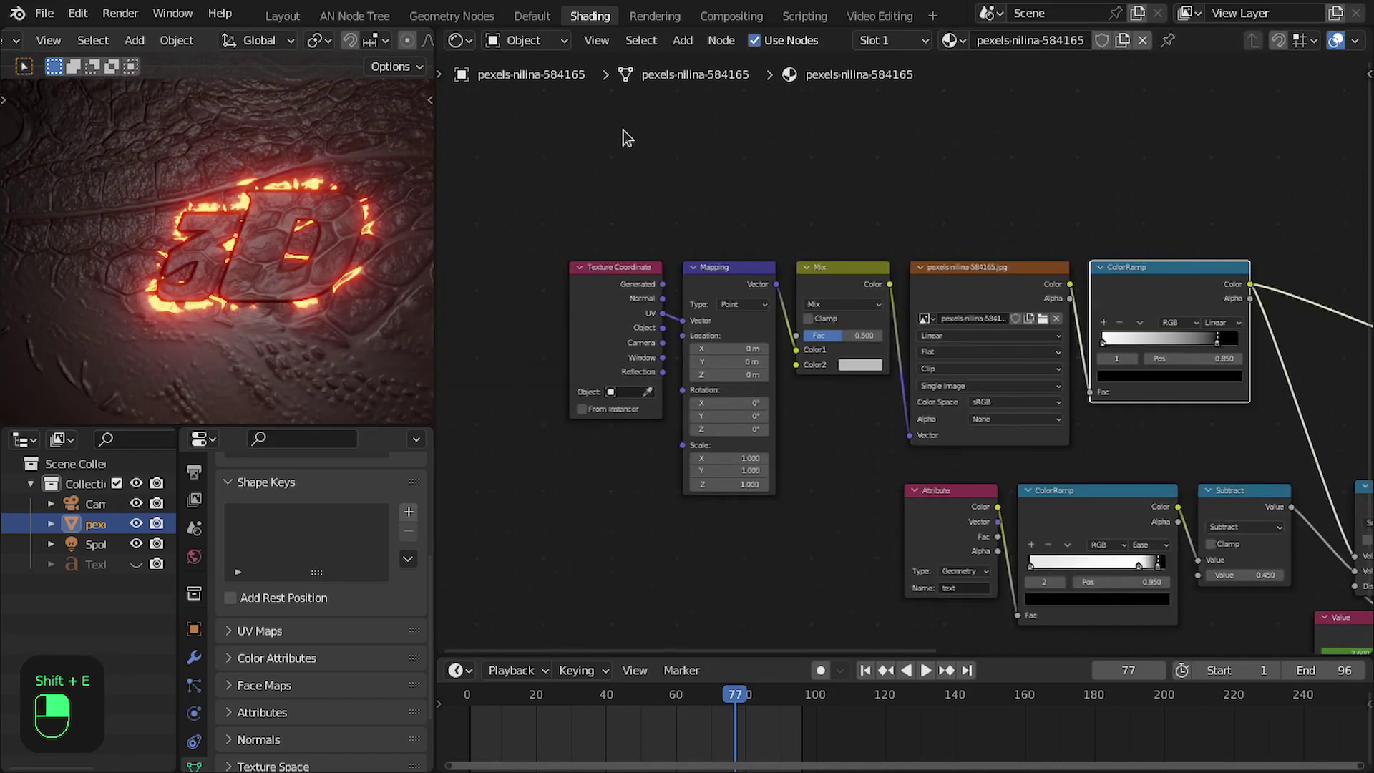
Turn off Auto-offset in the node editor.
left_click(604, 40)
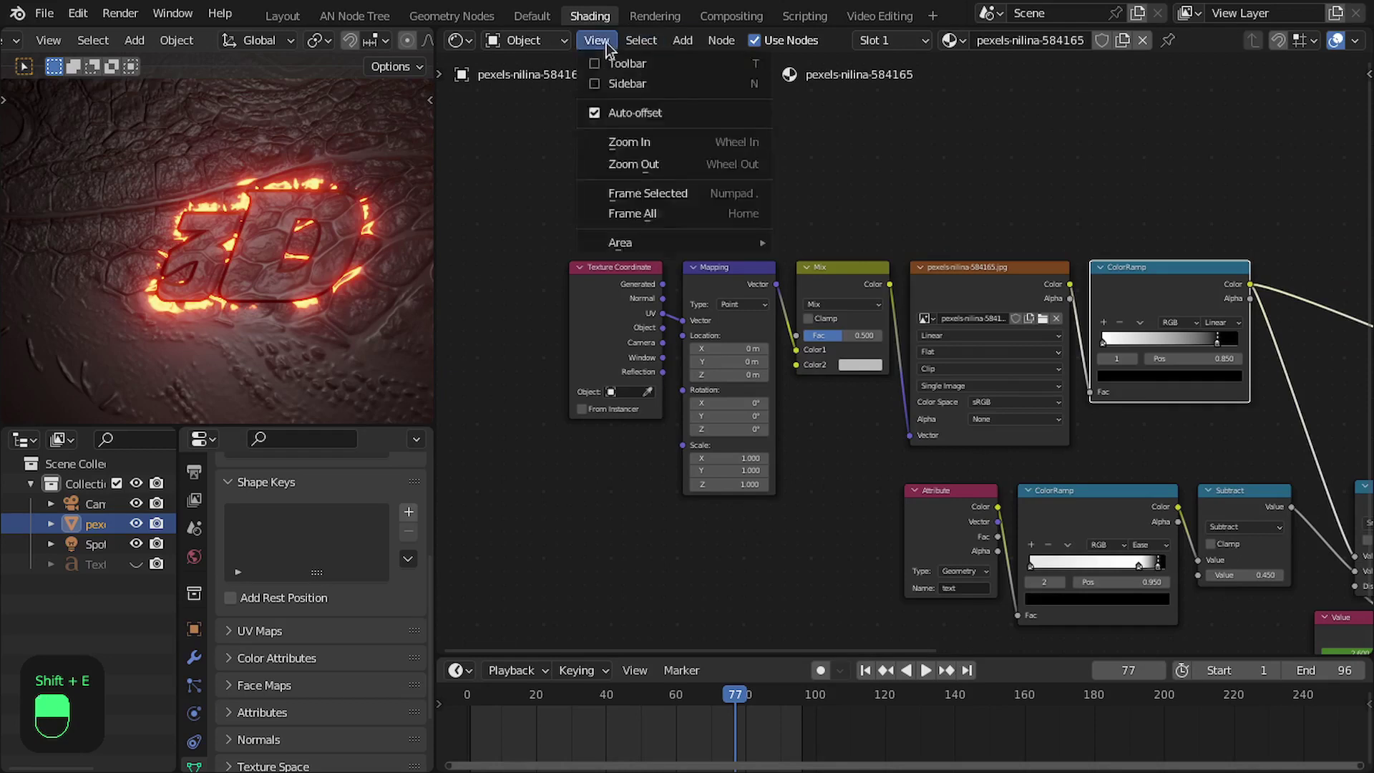
left_click(619, 114)
middle_click_drag(1164, 277, 644, 279)
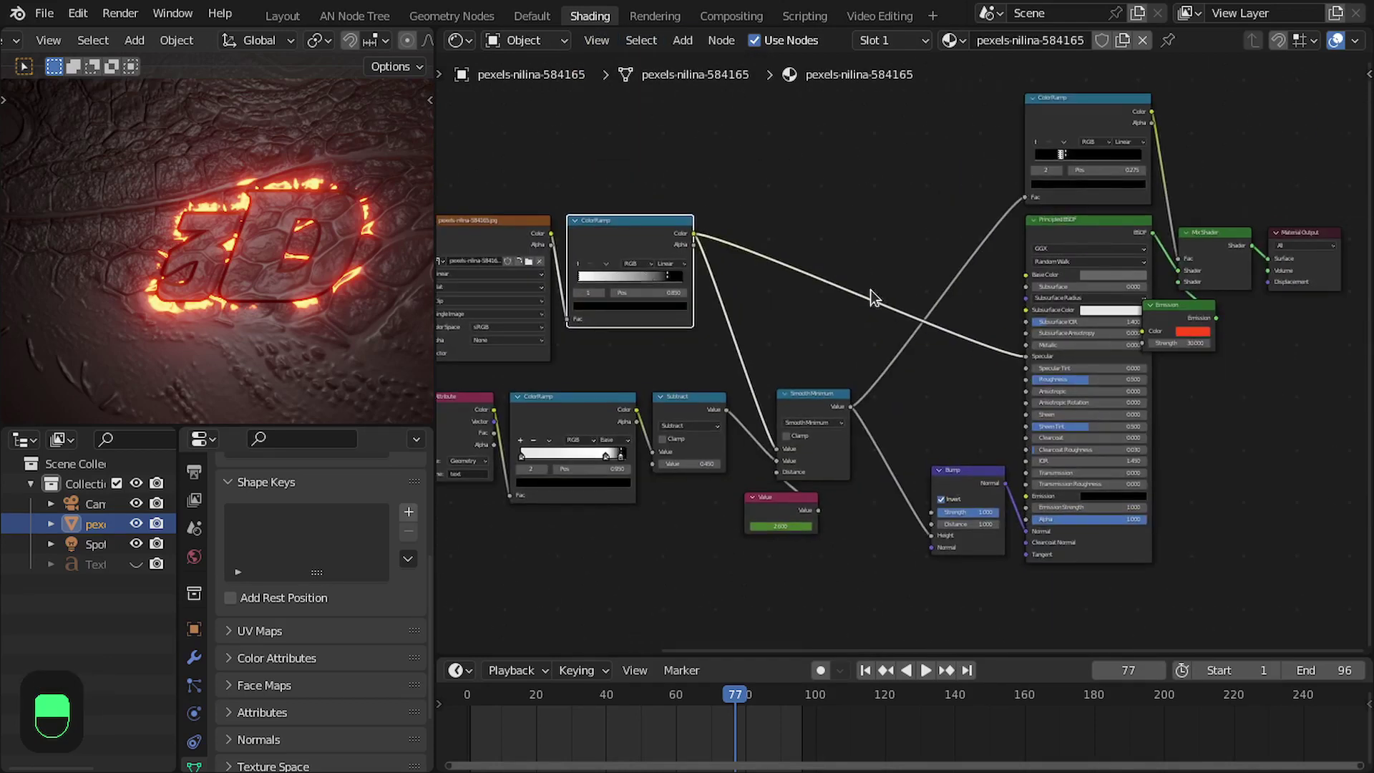
scroll(874, 297, "up", 2)
left_click_drag(1275, 303, 1322, 301)
Add a Noise Texture below the Mapping node, with its Color output driving the Mix node's Color2 input.
scroll(859, 272, "down", 3)
middle_click_drag(697, 254, 1174, 240)
scroll(880, 316, "up", 10)
middle_click_drag(920, 251, 847, 194)
left_click_drag(829, 184, 758, 442)
type("nois")
key("Down")
key("Down")
key("Return")
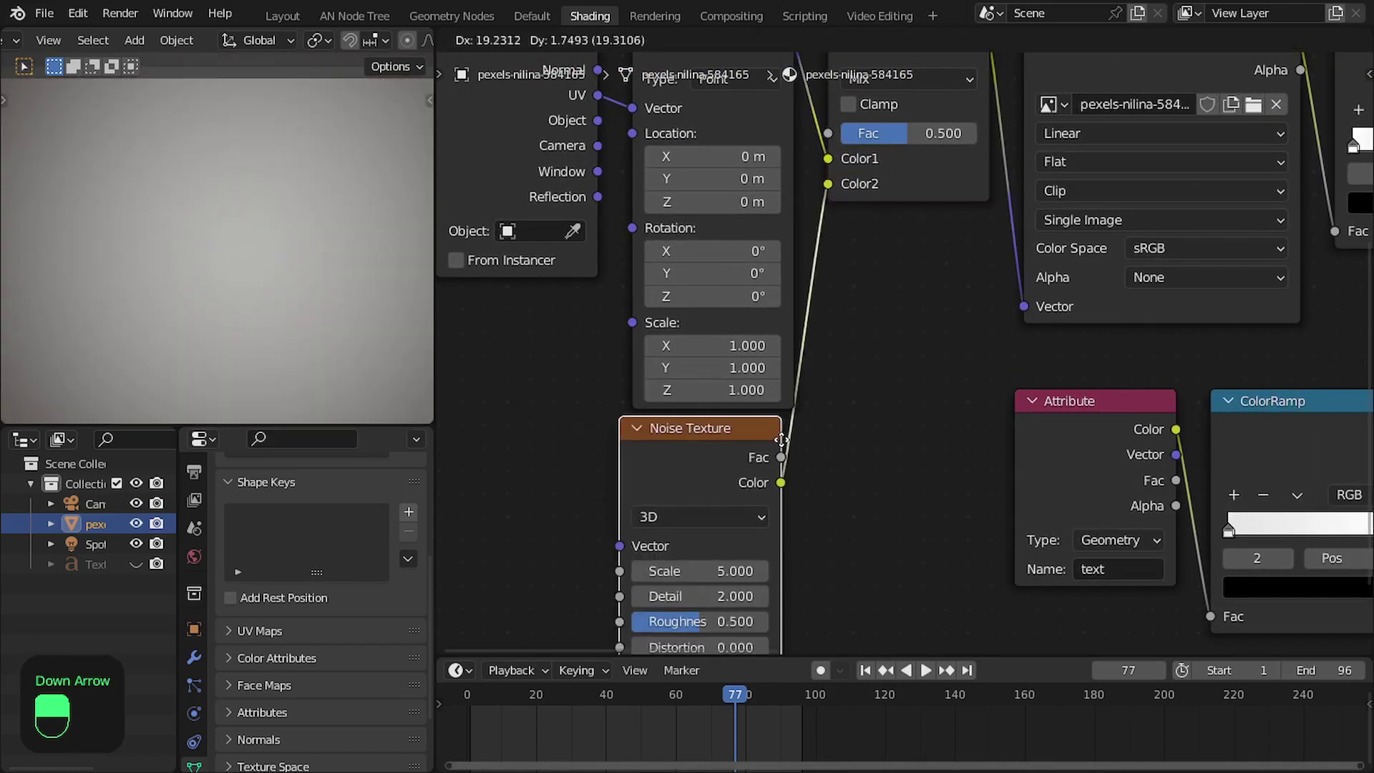
left_click(791, 465)
Set the Noise Texture's Detail, Roughness and Distortion to 0.
scroll(792, 473, "down", 3)
middle_click_drag(792, 478, 828, 365)
scroll(823, 376, "up", 3)
left_click(758, 472)
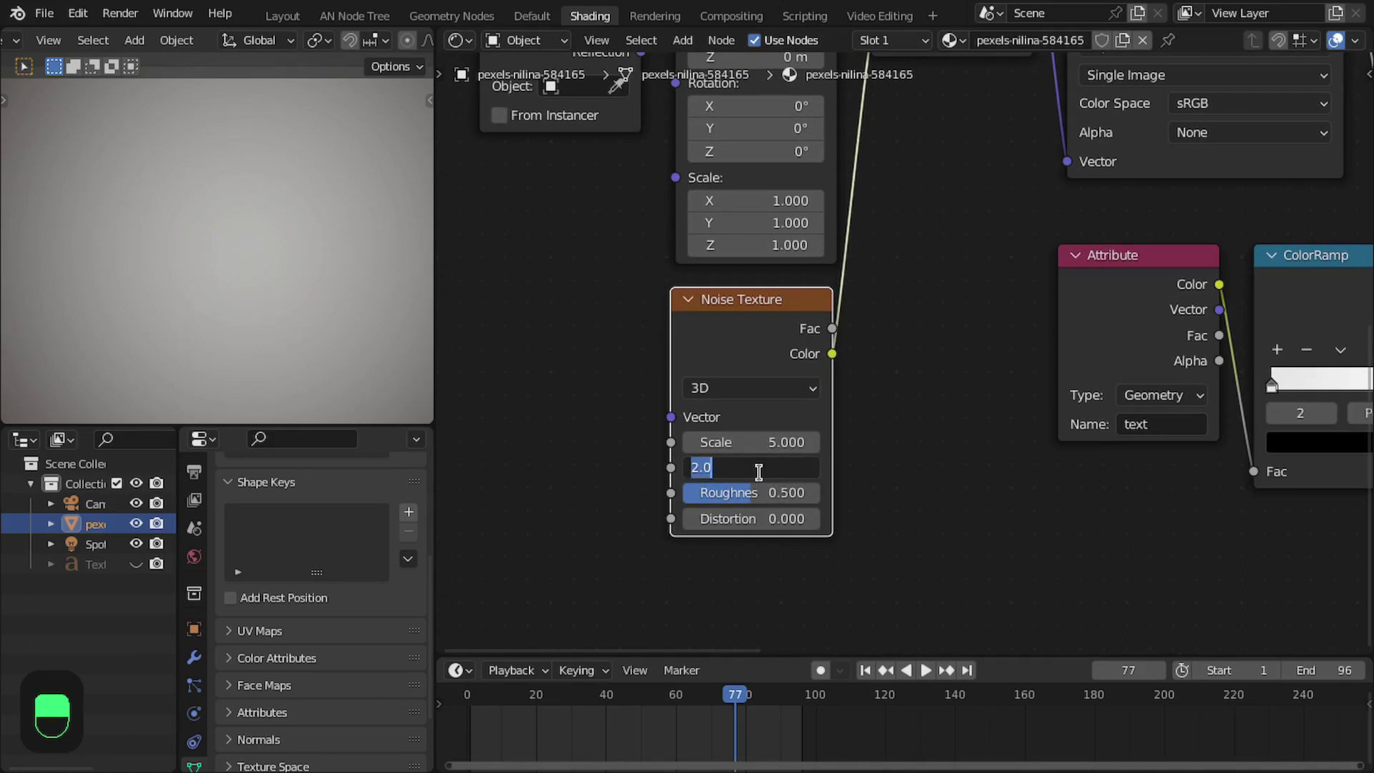
type("0")
key("Tab")
type("00")
key("Tab")
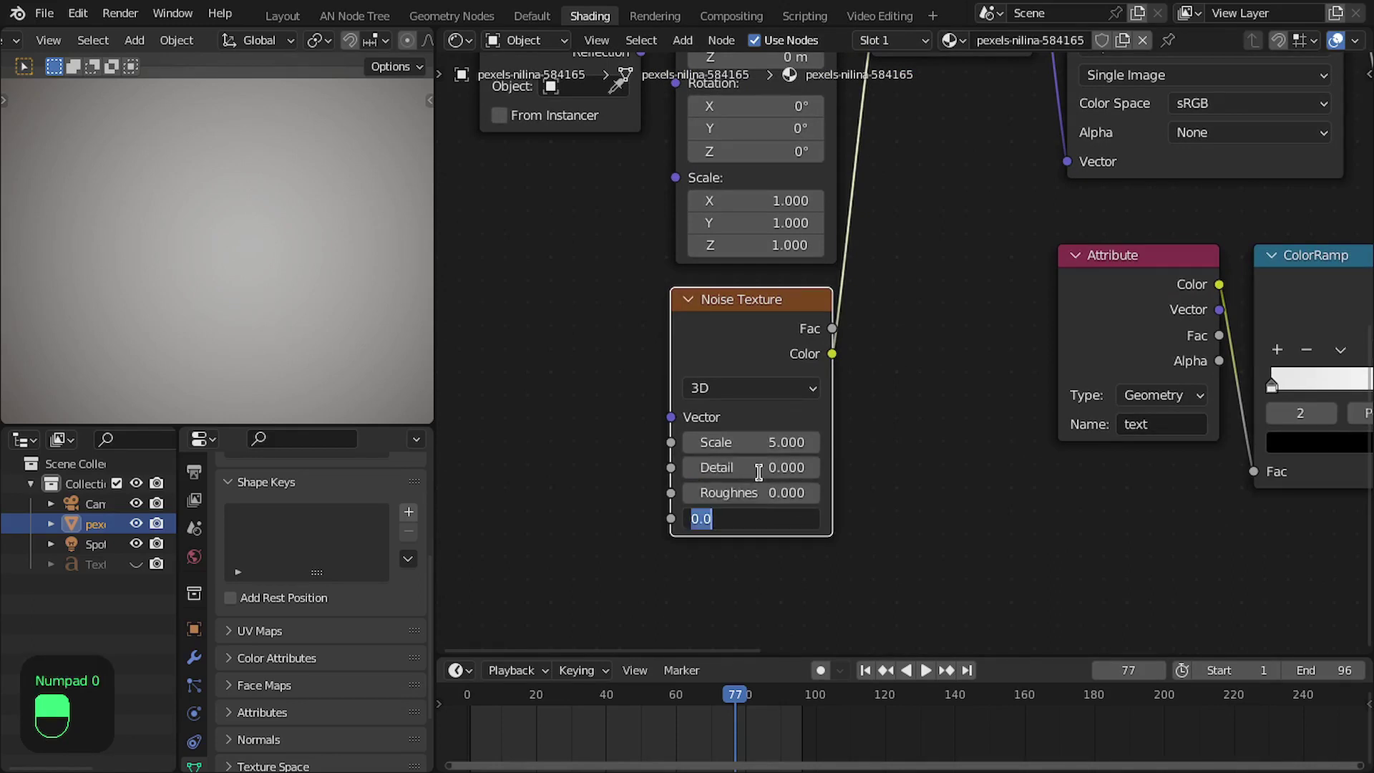
type("0")
key("Return")
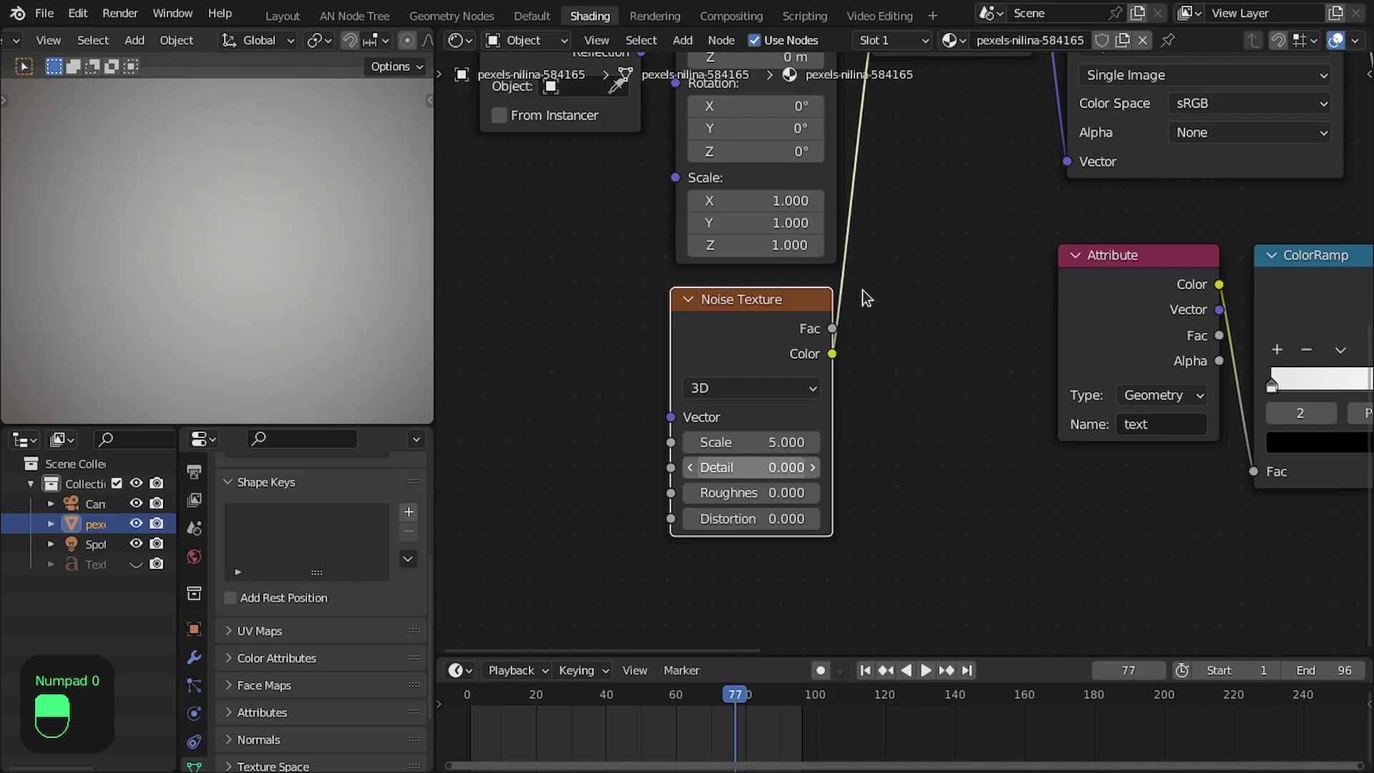
Set the Fac of the Mix node between Mapping and the image texture to 0.150.
scroll(862, 288, "down", 8)
middle_click_drag(862, 287, 833, 368)
scroll(878, 240, "up", 3)
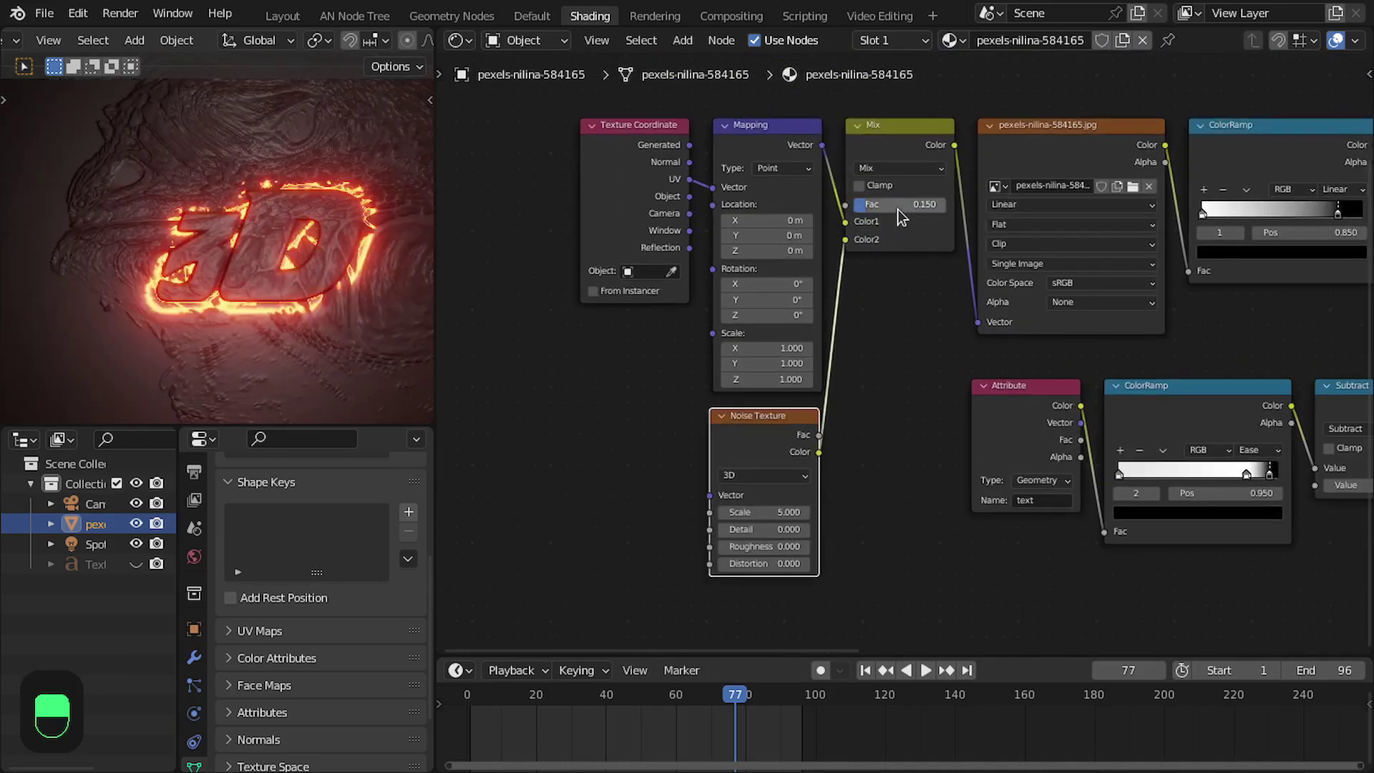
key("Return")
scroll(628, 215, "down", 2)
scroll(705, 191, "up", 2)
Move the Texture Coordinate node further from Mapping and add a Vector Math Add node driven by its Generated output.
left_click_drag(705, 192, 506, 192)
scroll(780, 400, "up", 2)
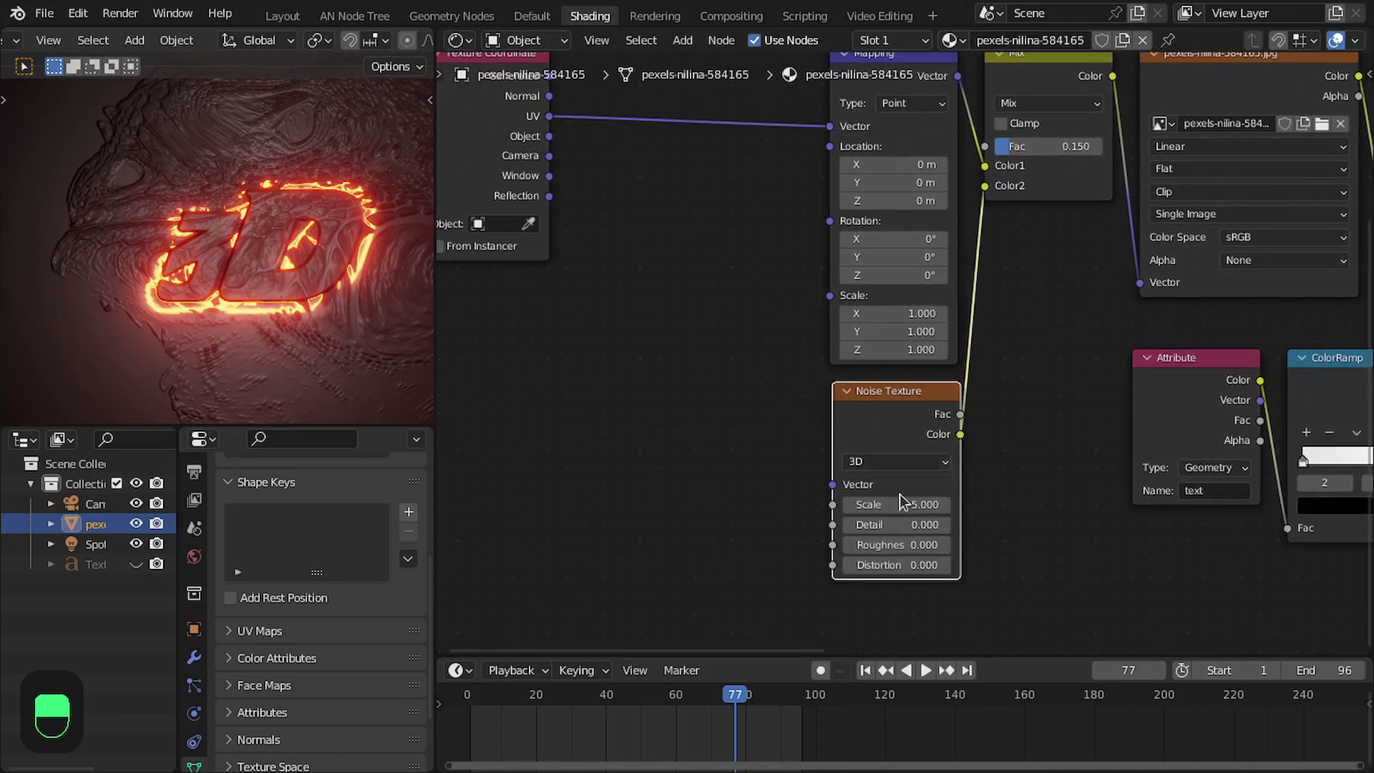
left_click(886, 461)
middle_click_drag(767, 395, 789, 400)
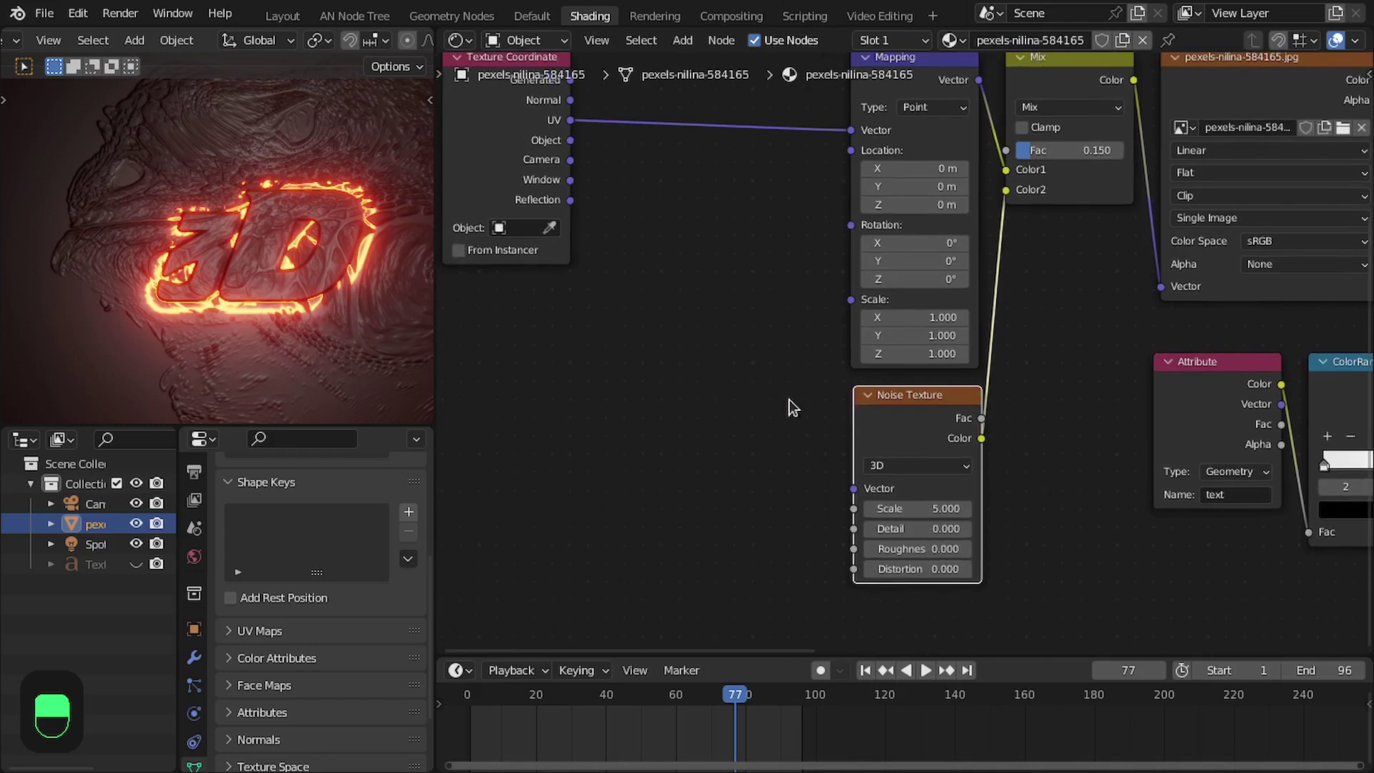
middle_click_drag(769, 342, 799, 388)
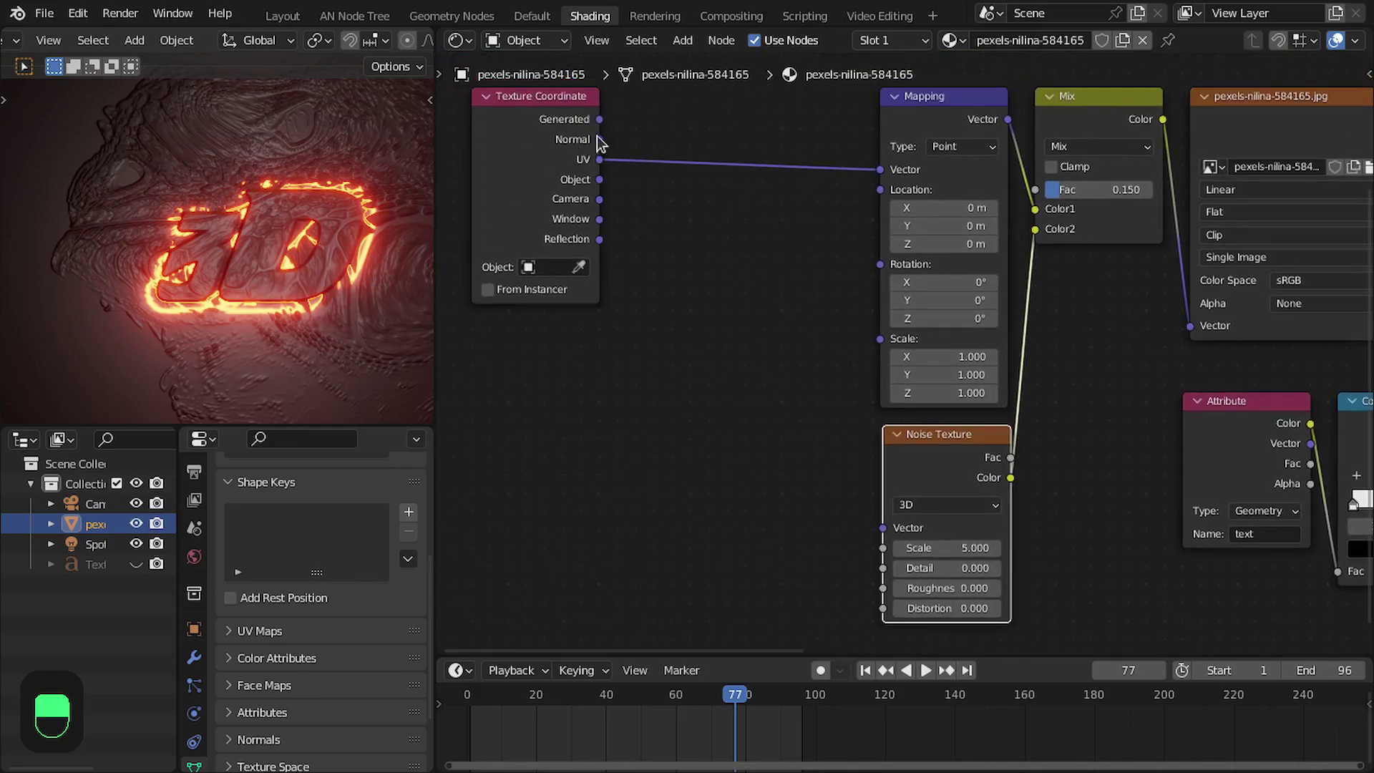
left_click_drag(599, 139, 633, 290)
type("add")
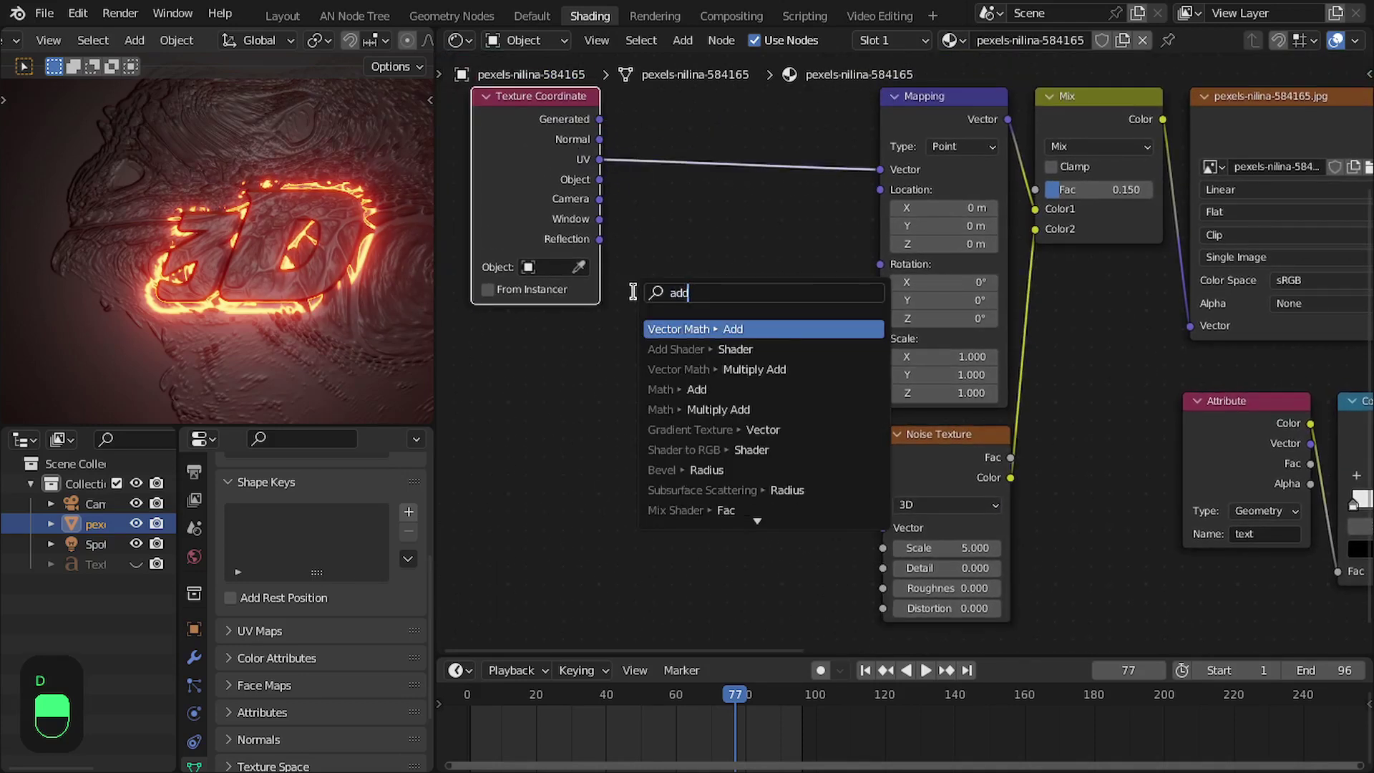
key("Return")
left_click(733, 438)
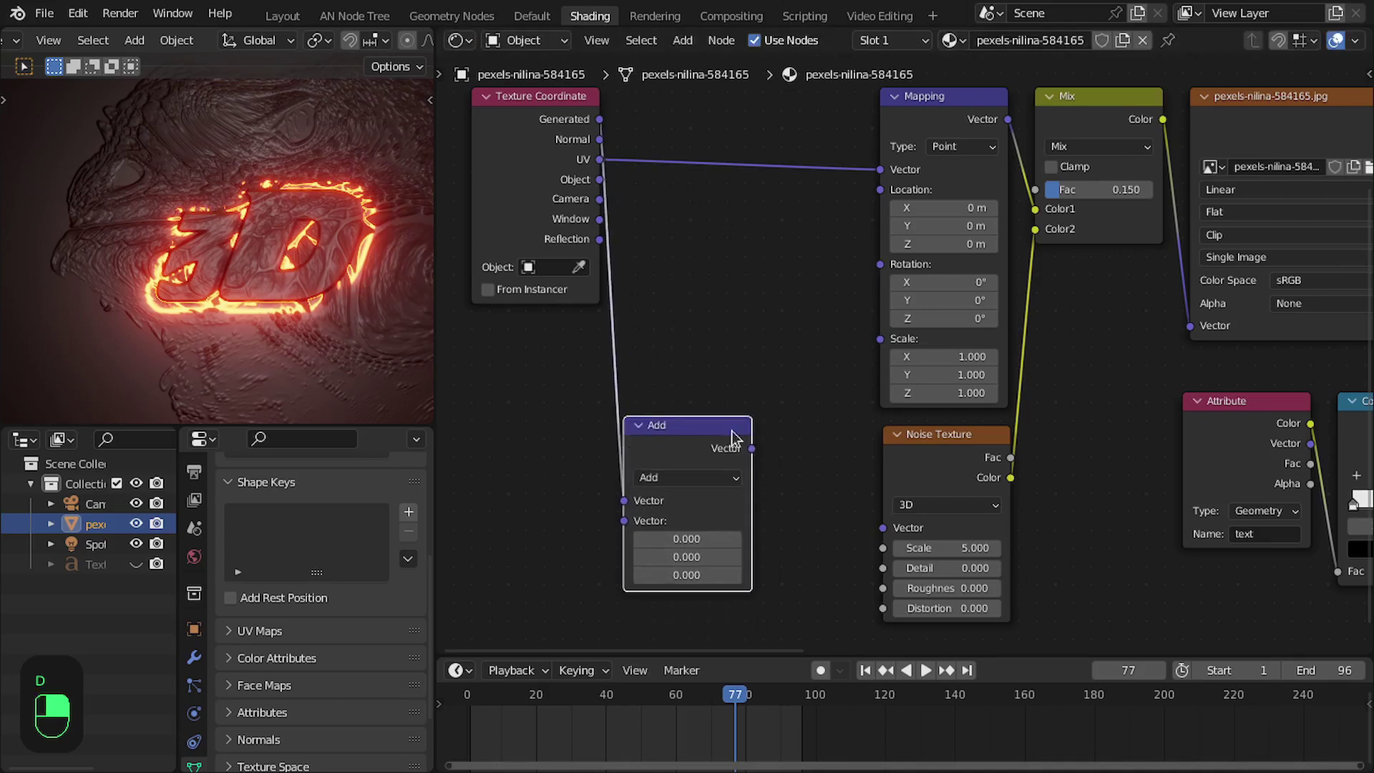
Connect the Add node's output to the Noise Texture's Vector input and place the Add node beside the Noise Texture.
scroll(786, 395, "up", 3)
middle_click_drag(785, 395, 787, 306)
left_click_drag(661, 373, 710, 374)
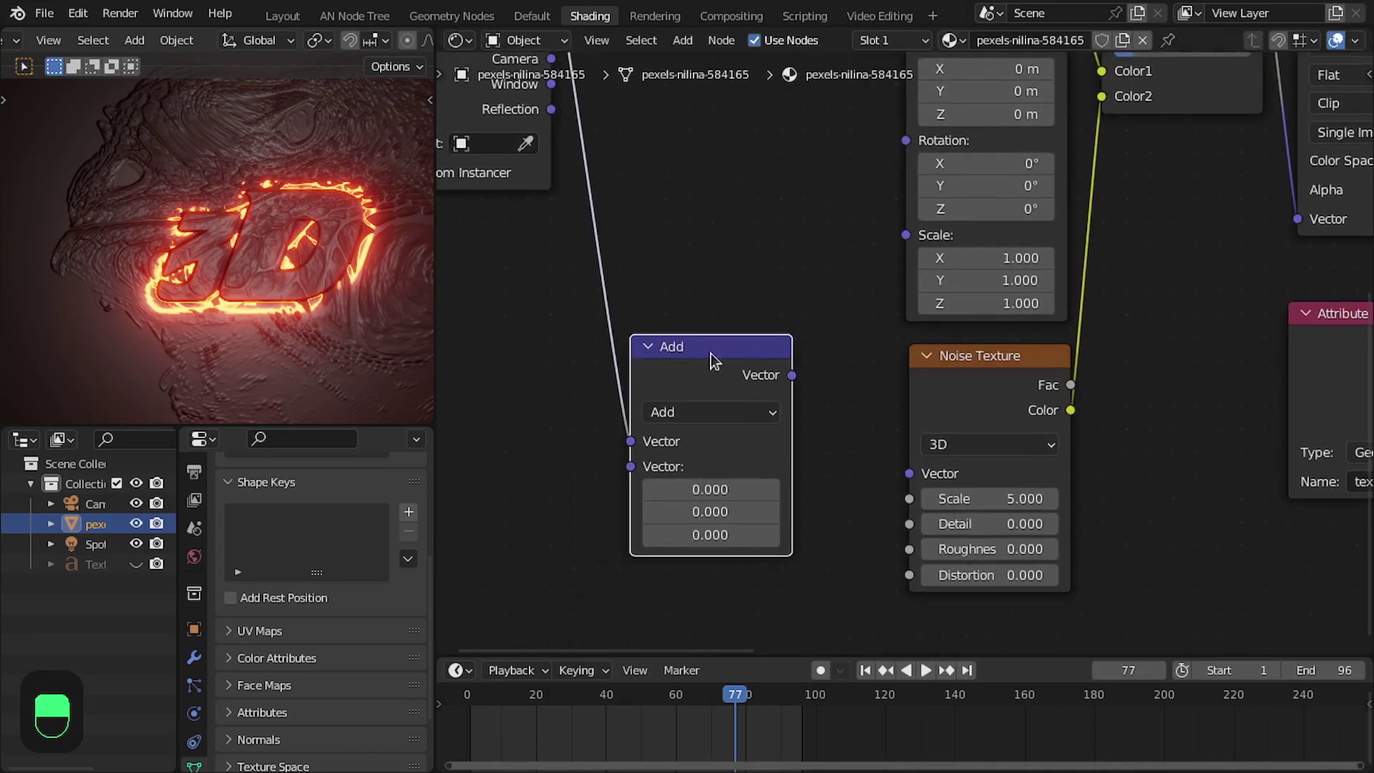
middle_click_drag(712, 360, 776, 367)
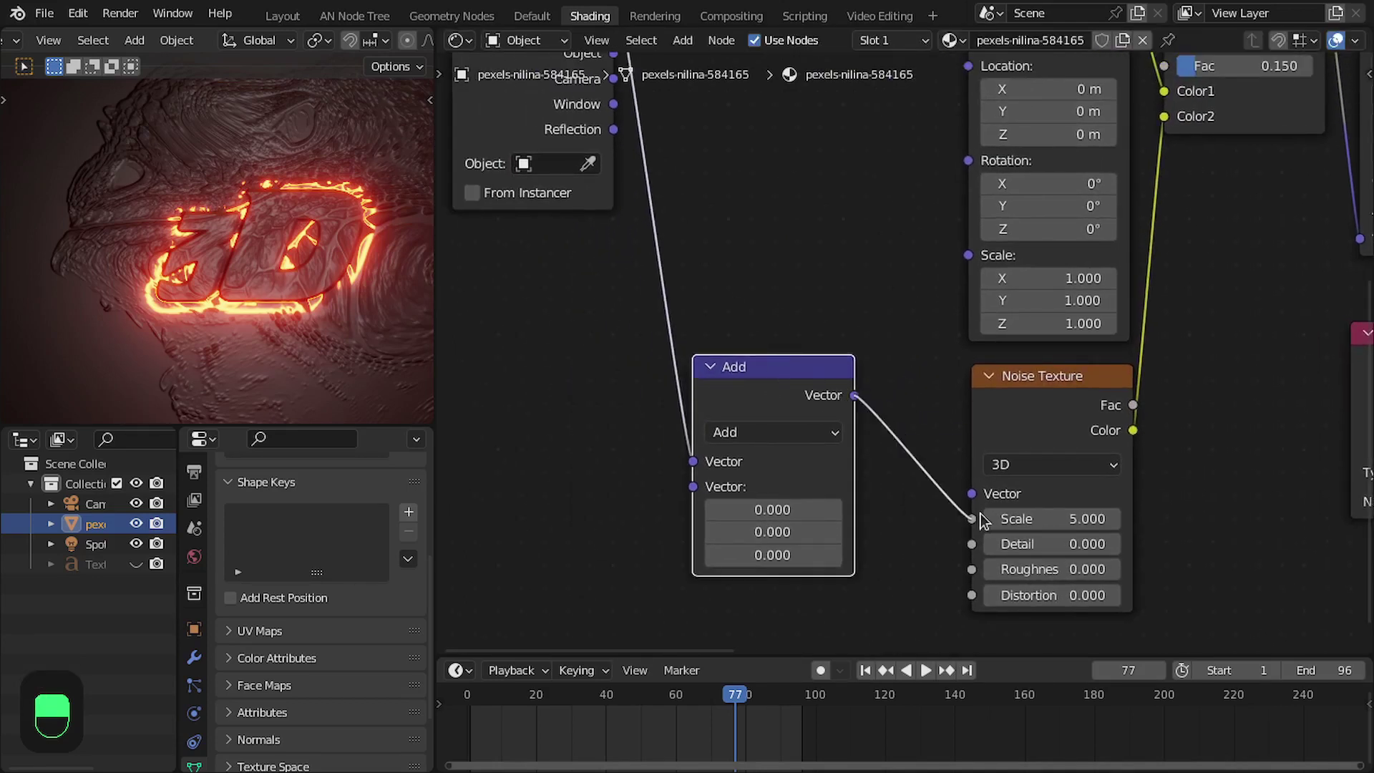
left_click_drag(773, 377, 860, 393)
scroll(977, 397, "down", 3)
middle_click_drag(929, 402, 881, 412)
scroll(774, 414, "up", 1)
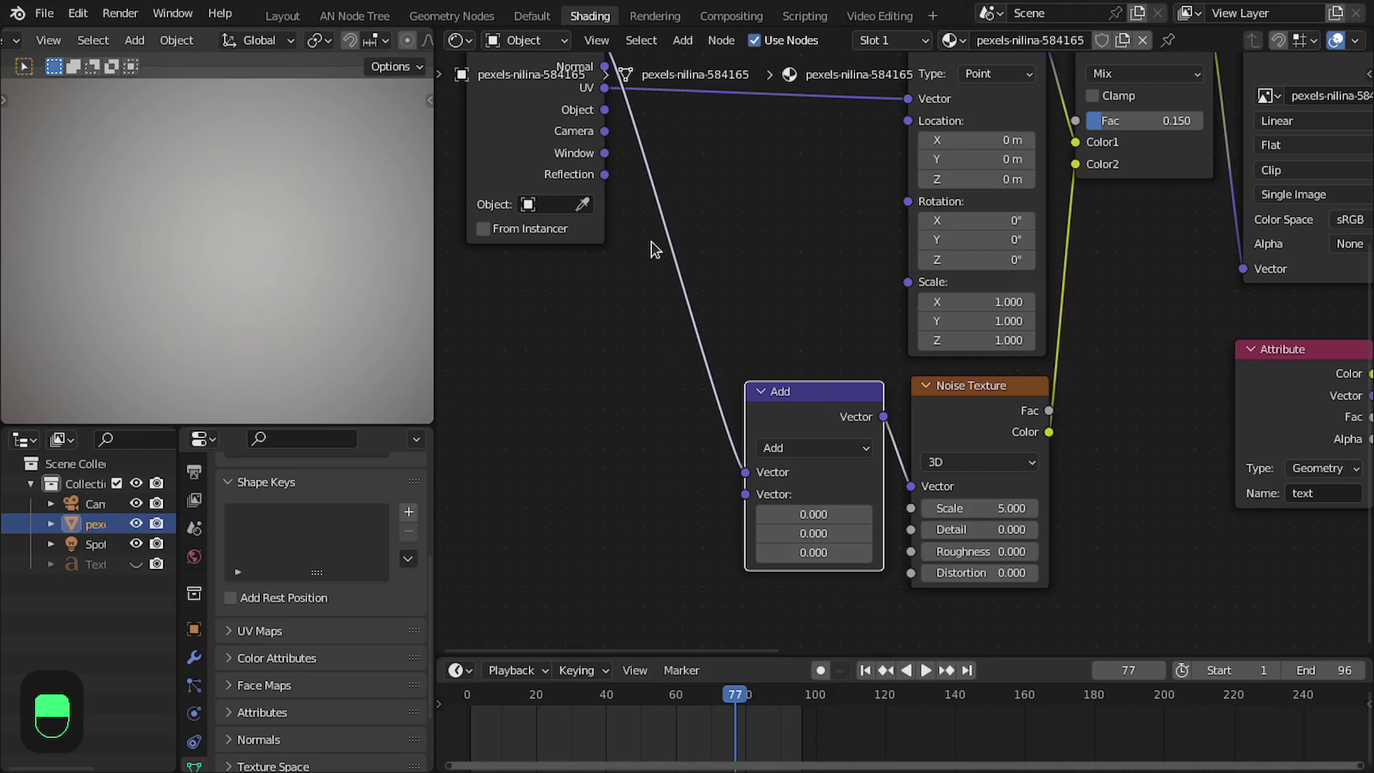
Set the X value of the Add node's second vector to 1.100.
middle_click_drag(694, 186, 672, 235)
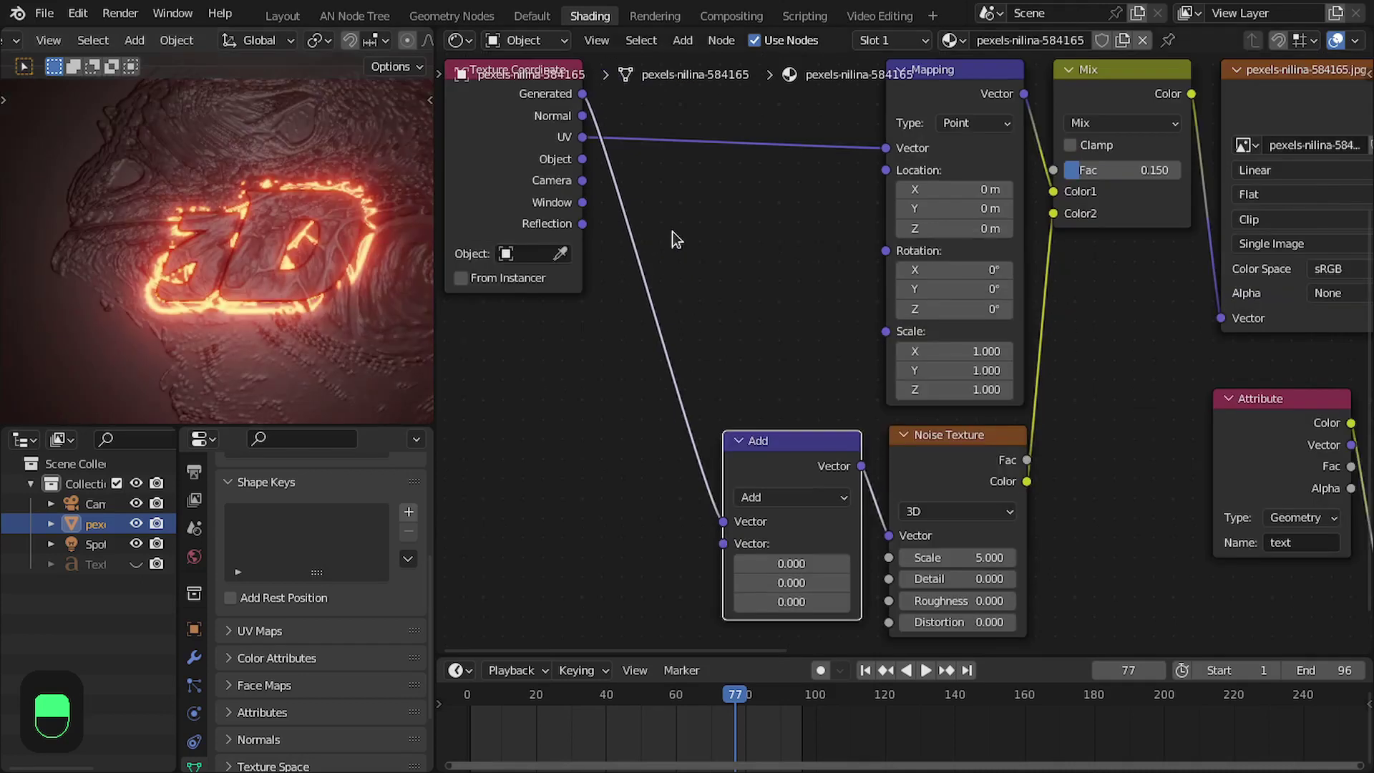
scroll(204, 215, "down", 3)
scroll(226, 214, "up", 2)
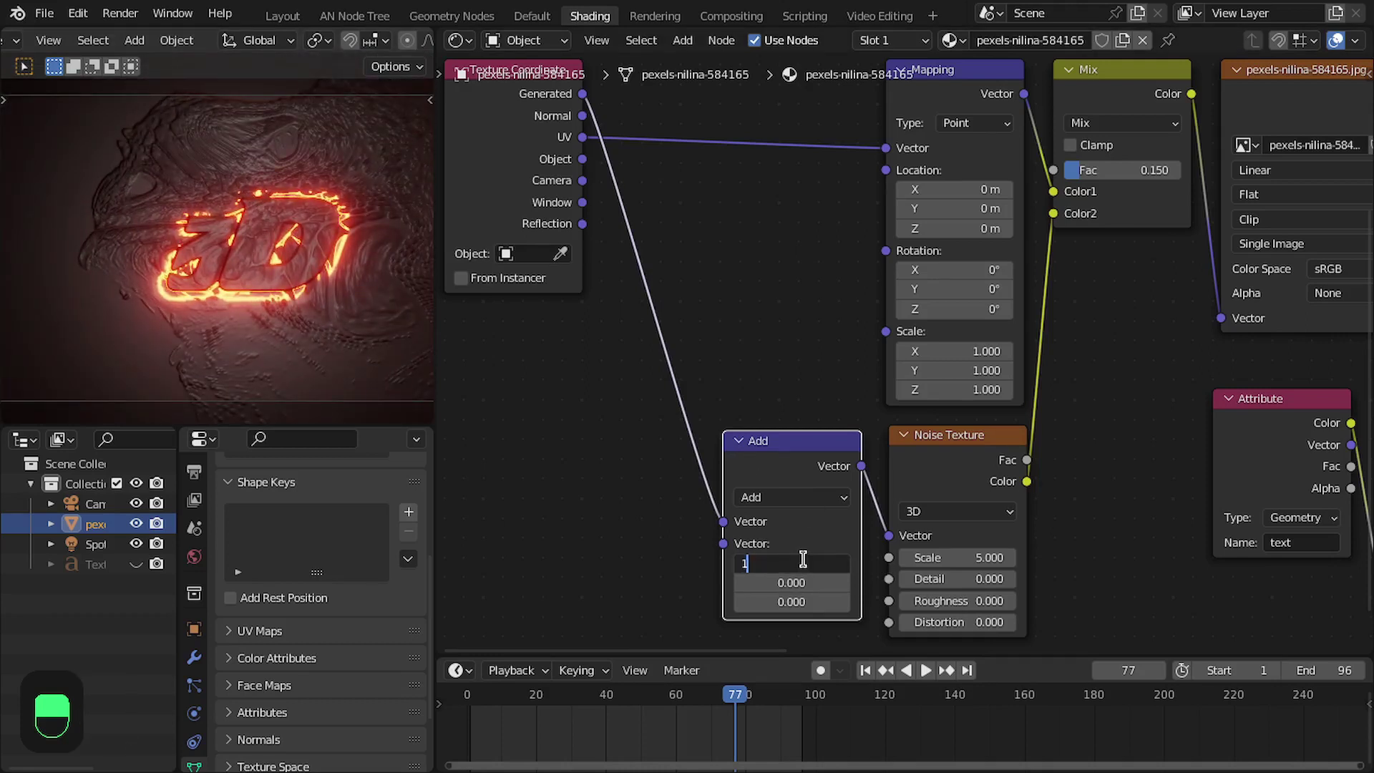
key("Return")
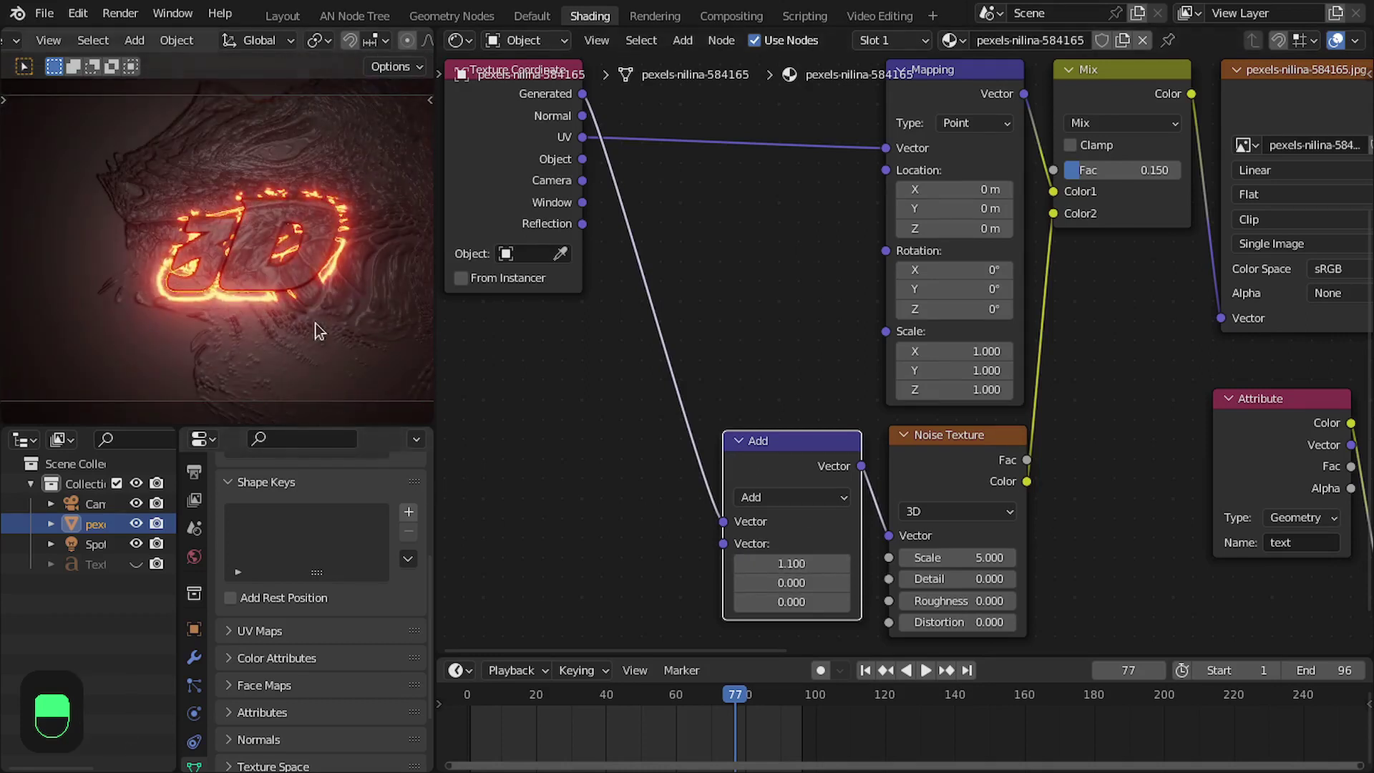
Lower the Mix node's Fac to 0.056 to reduce the noise distortion of the iguana image.
middle_click_drag(273, 206, 259, 247, "shift")
scroll(248, 207, "up", 1)
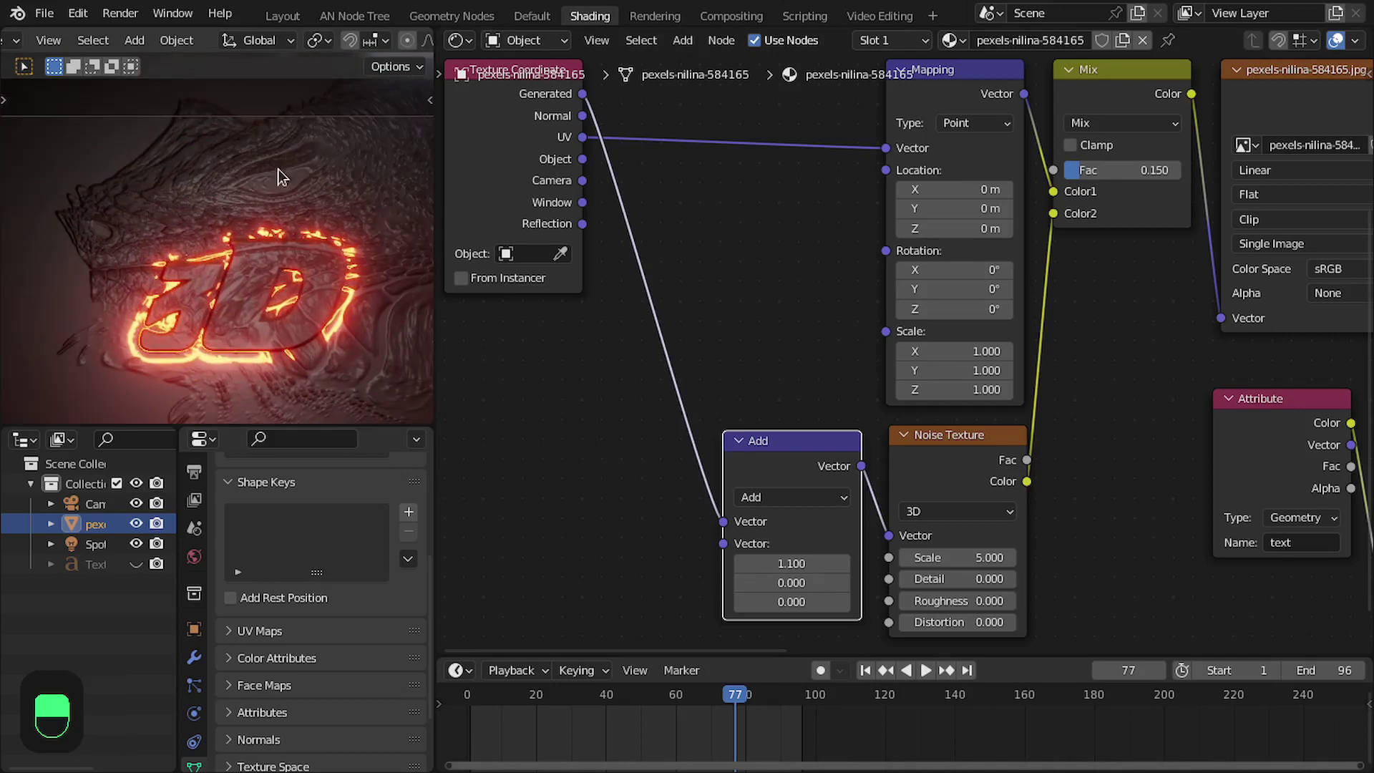
middle_click_drag(1085, 174, 851, 175)
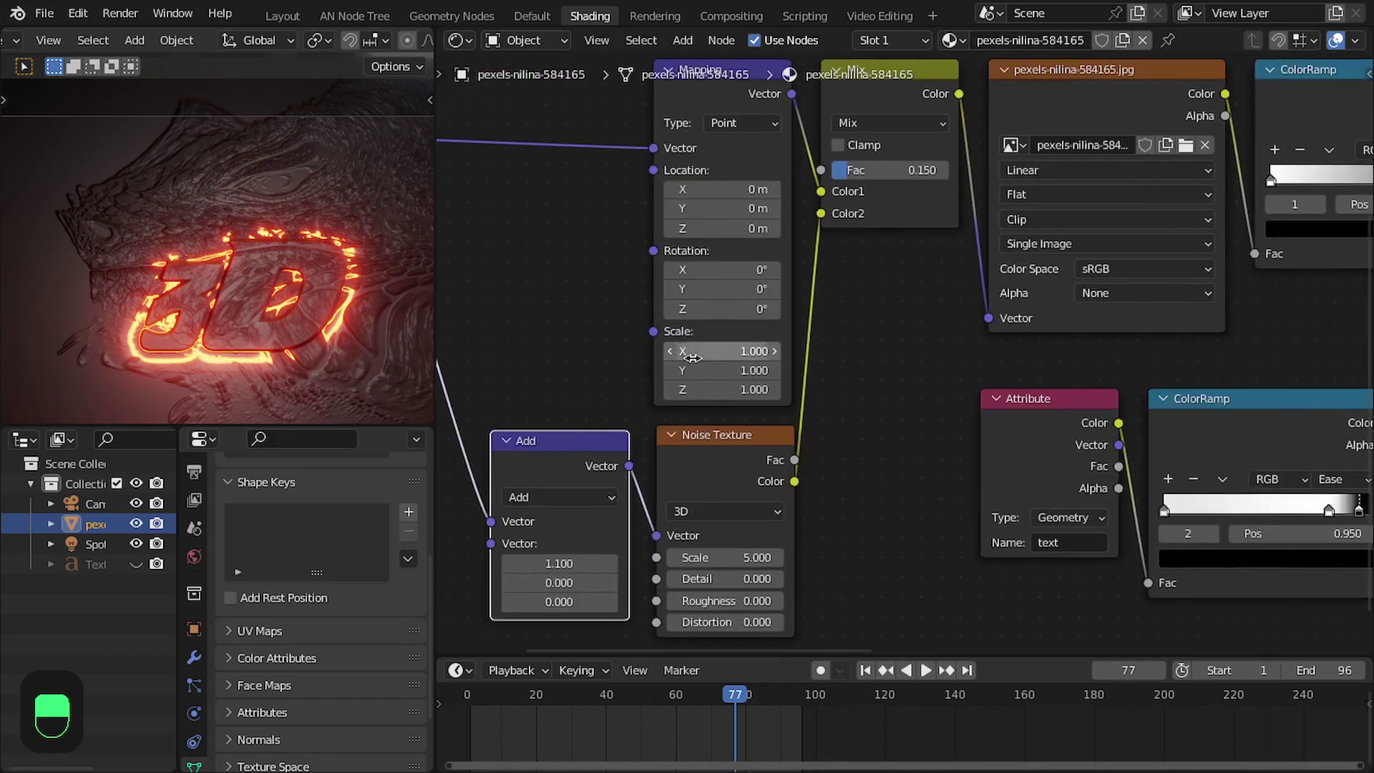
left_click_drag(852, 172, 811, 175, "shift")
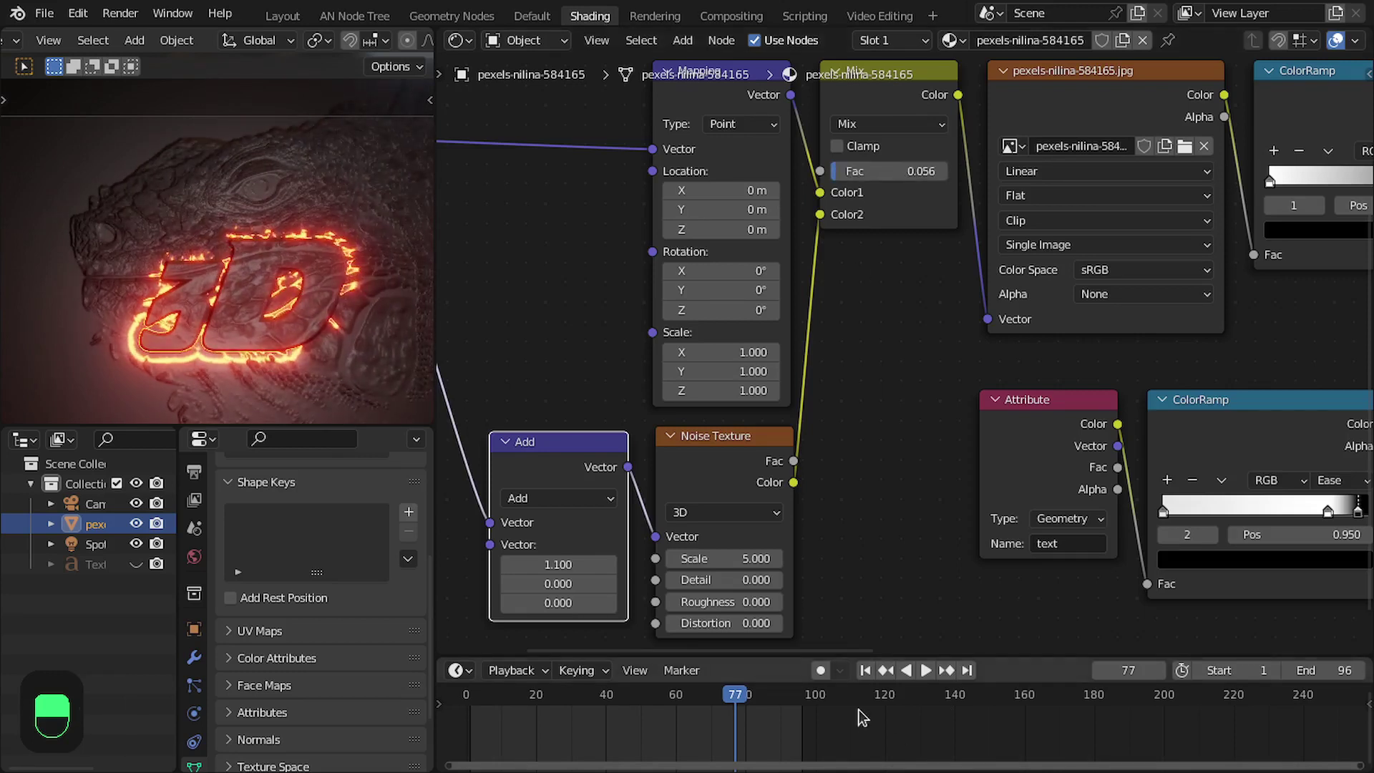
Go to frame 1 and keyframe the Mix node's Fac at 0.
left_click(866, 670)
middle_click_drag(895, 180, 900, 307)
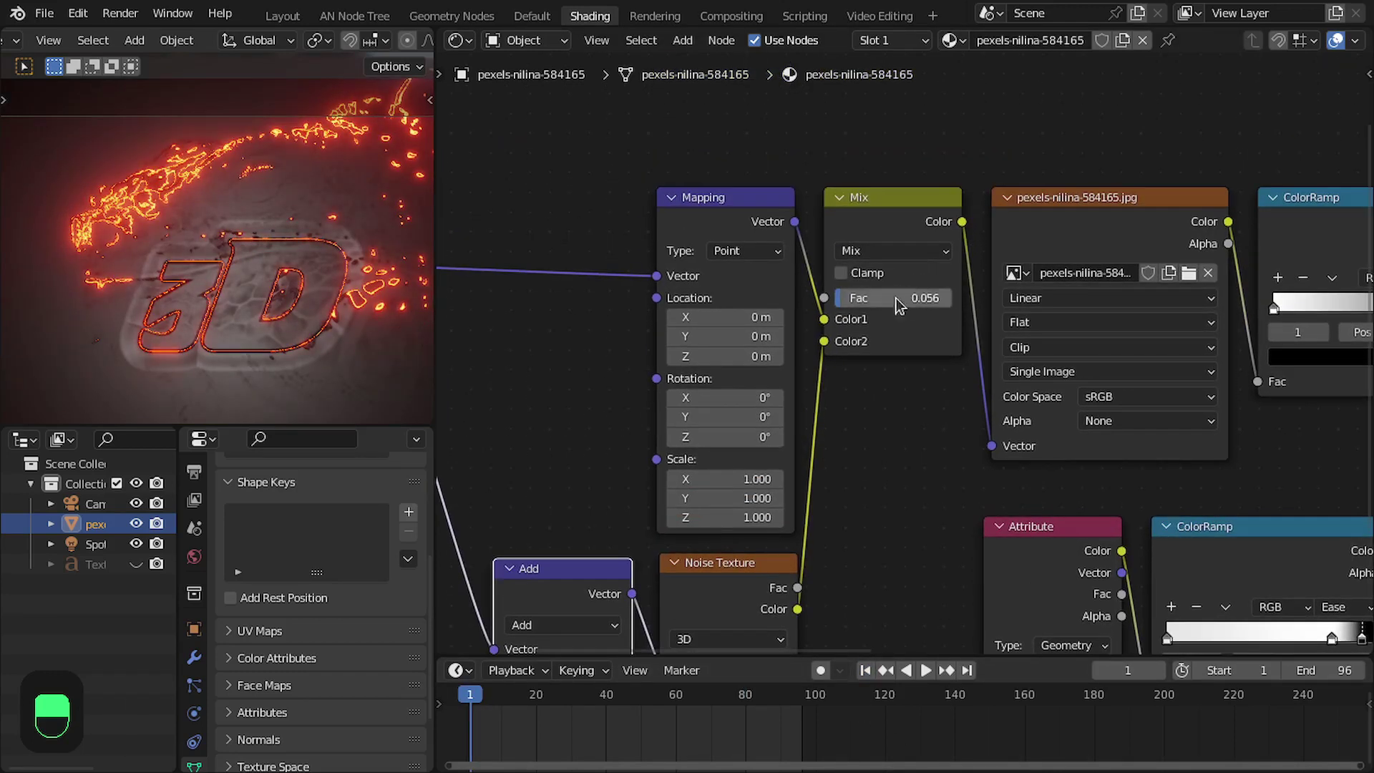
key("ctrl")
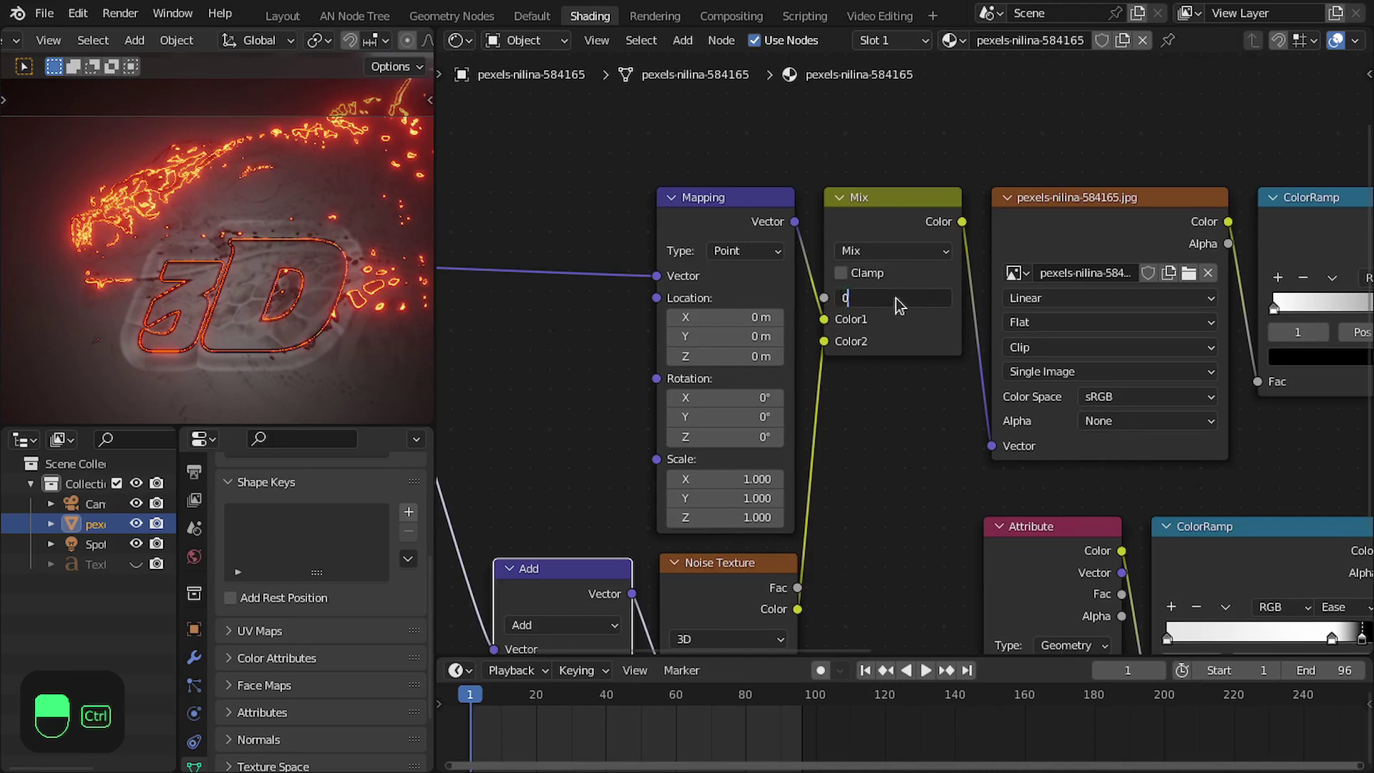
key("Return")
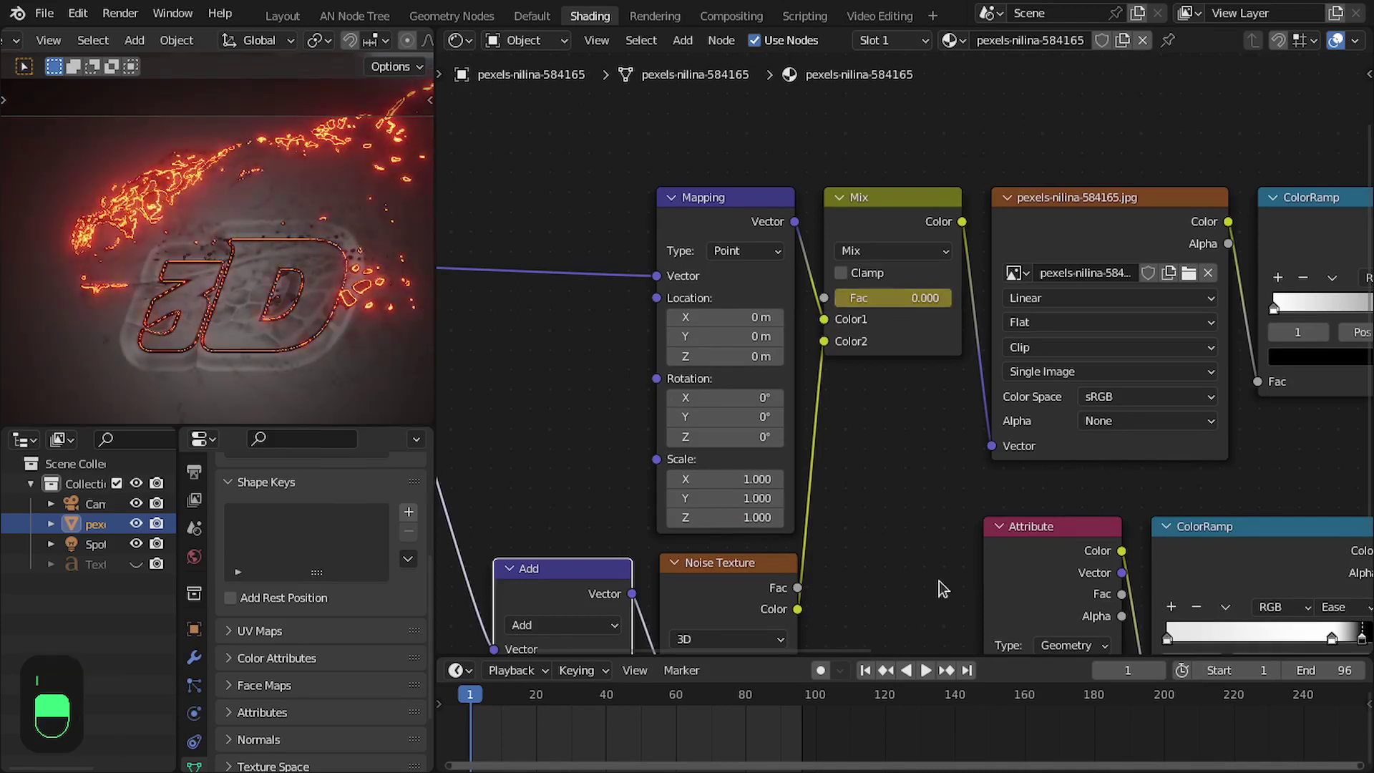
Go to frame 70 and keyframe the Mix node's Fac at 0.150.
right_click_drag(685, 722, 726, 724, "shift")
mouse_move(681, 731)
left_mouse_down()
mouse_move(652, 715)
mouse_move(705, 722)
left_mouse_up()
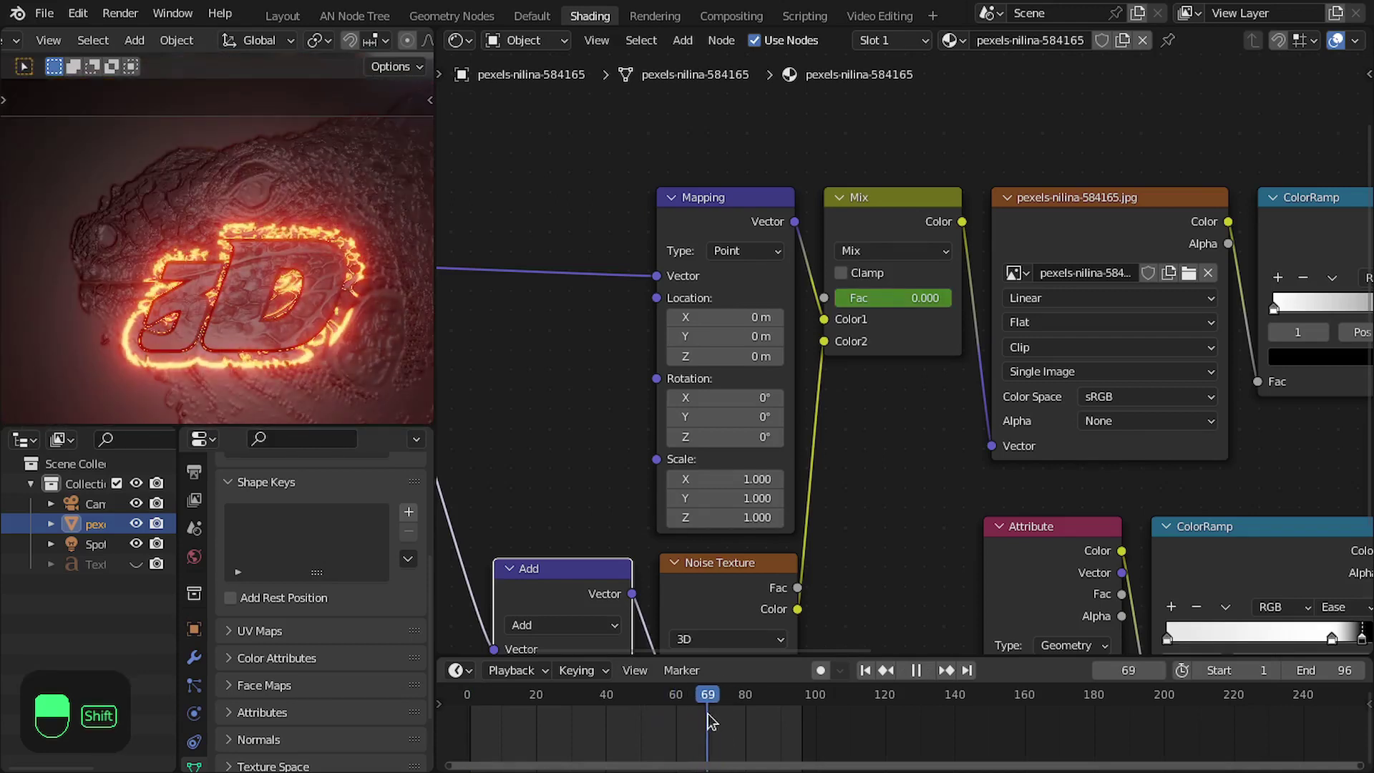
key("shift+space")
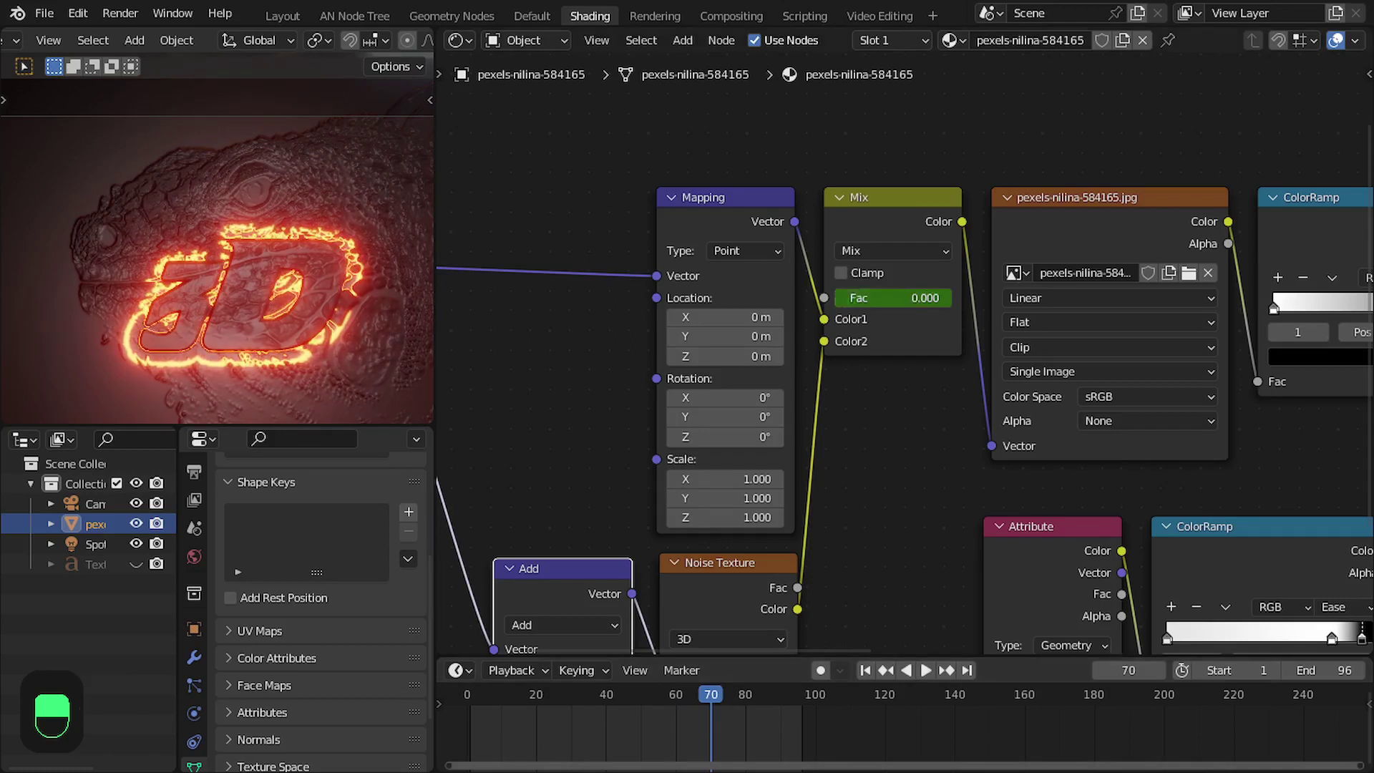
key("Return")
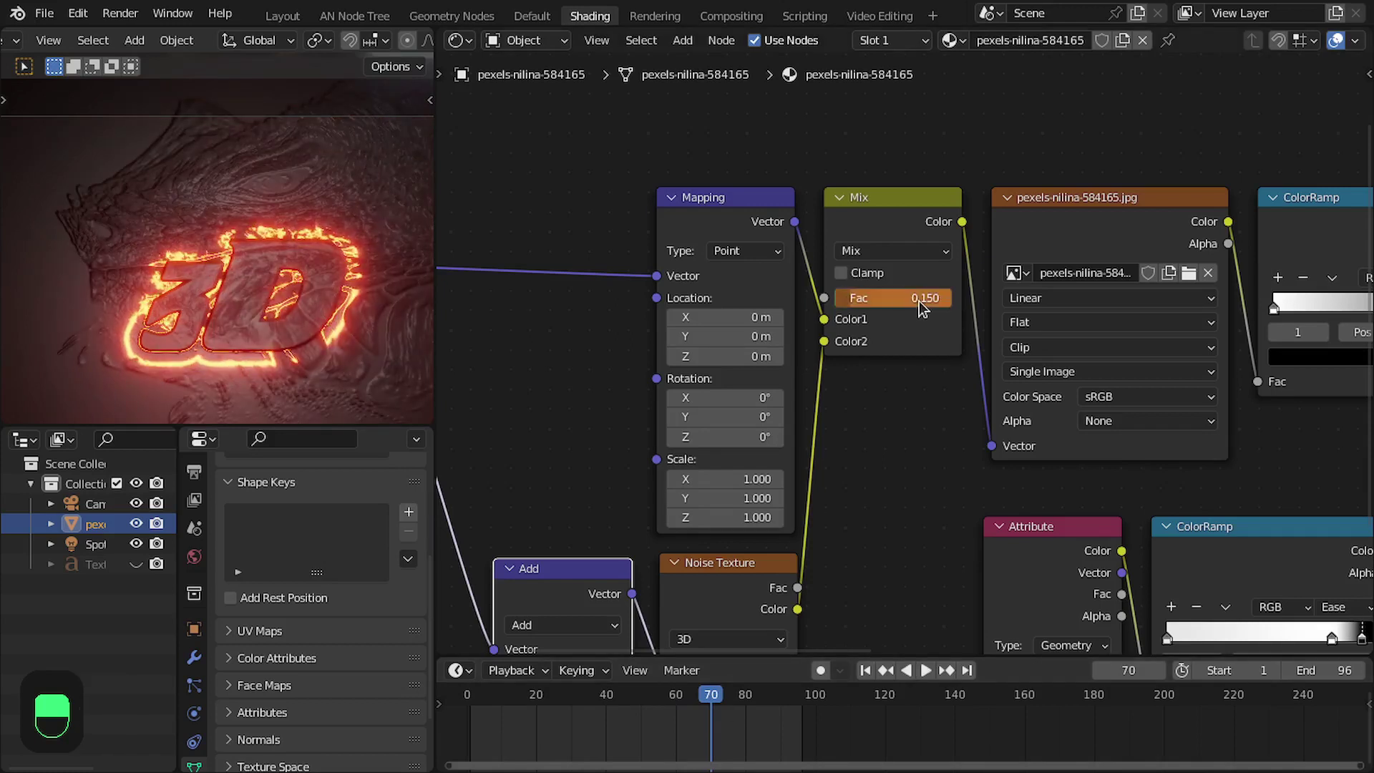
key("i")
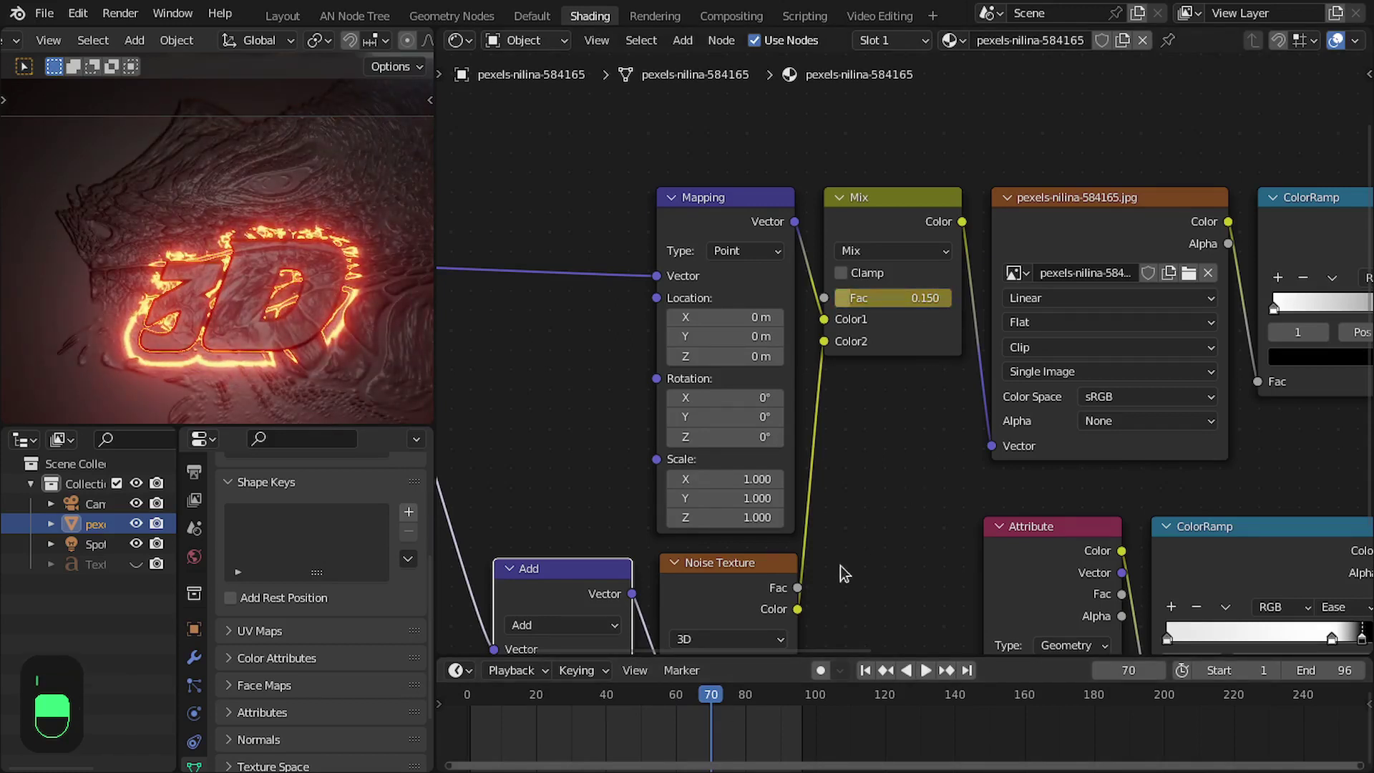
Scrub and play the transition with the Mix node selected, inspecting the image distortion around the glowing text near frame 78.
middle_click_drag(842, 565, 852, 486)
left_click_drag(650, 739, 561, 715)
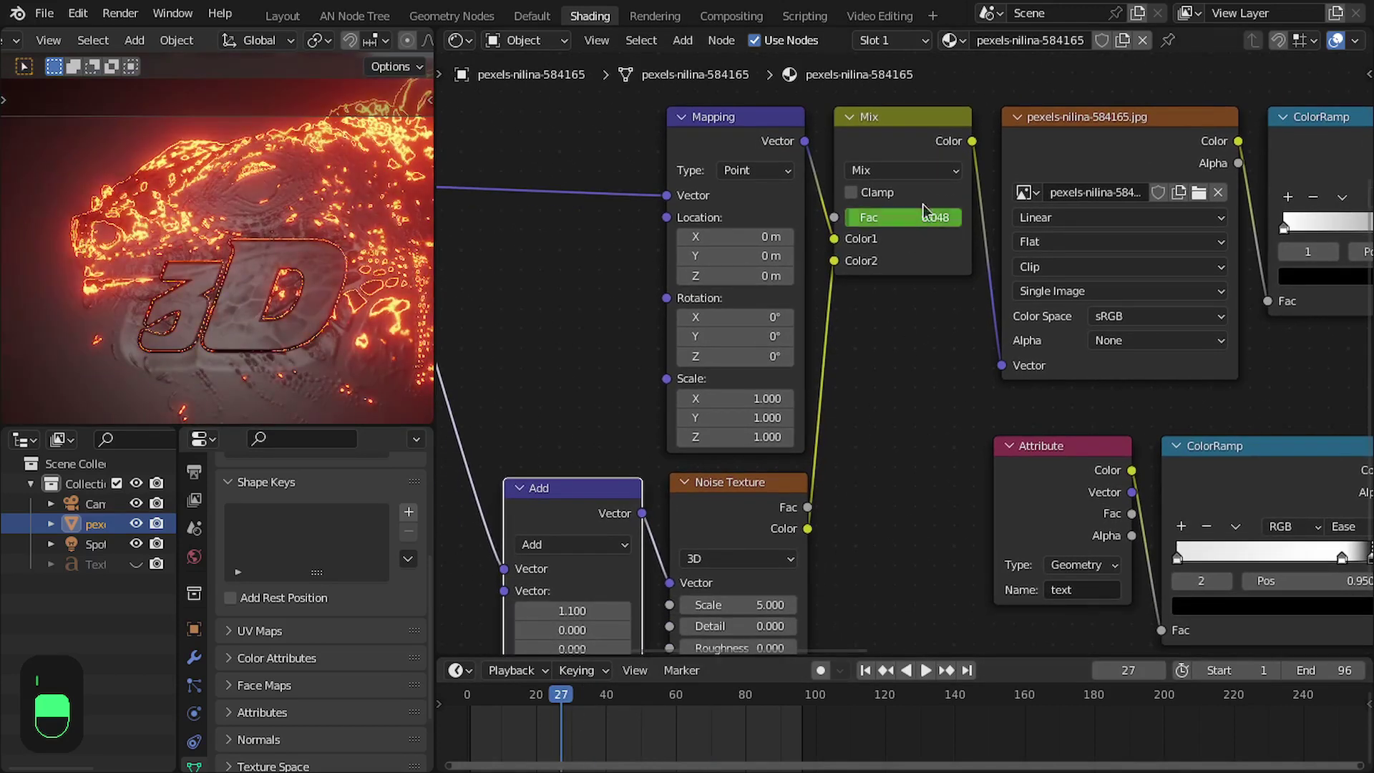
left_click(856, 184)
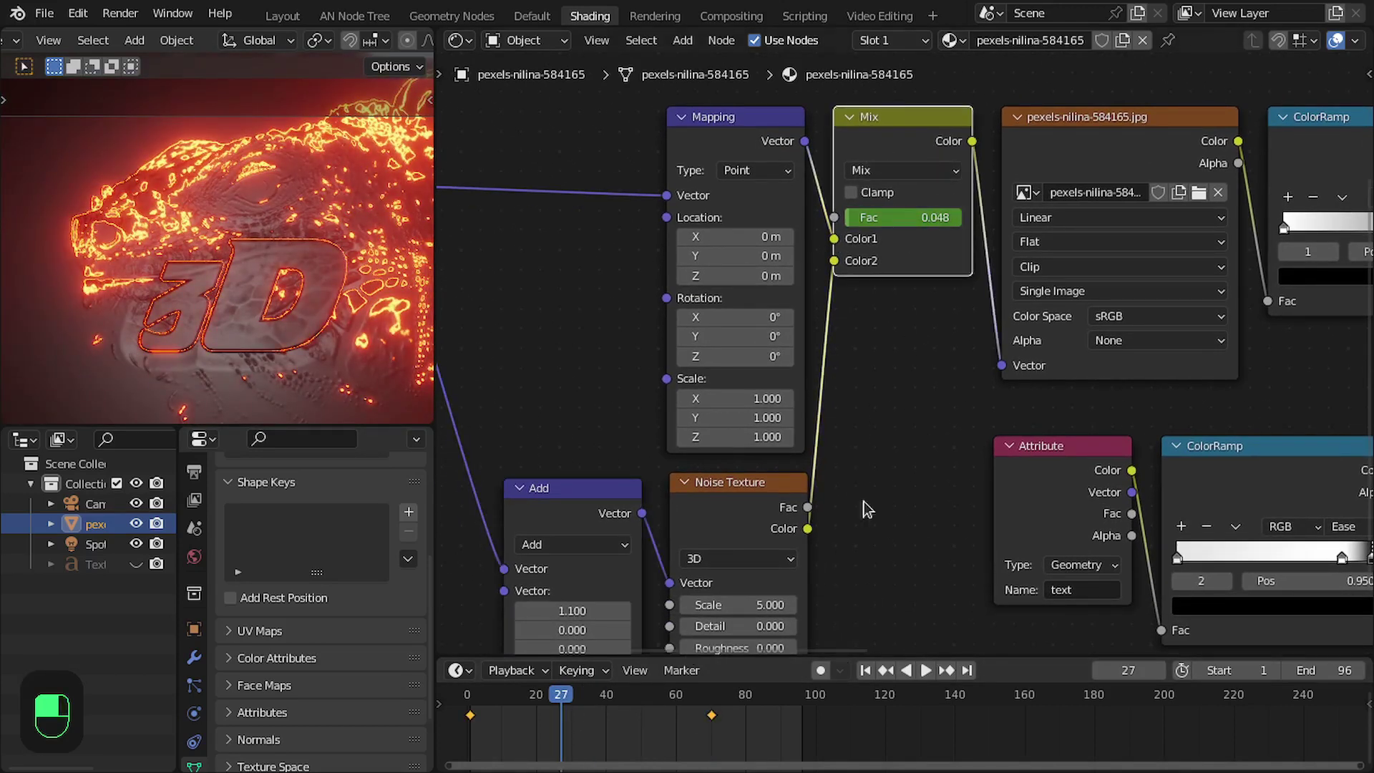
key("space")
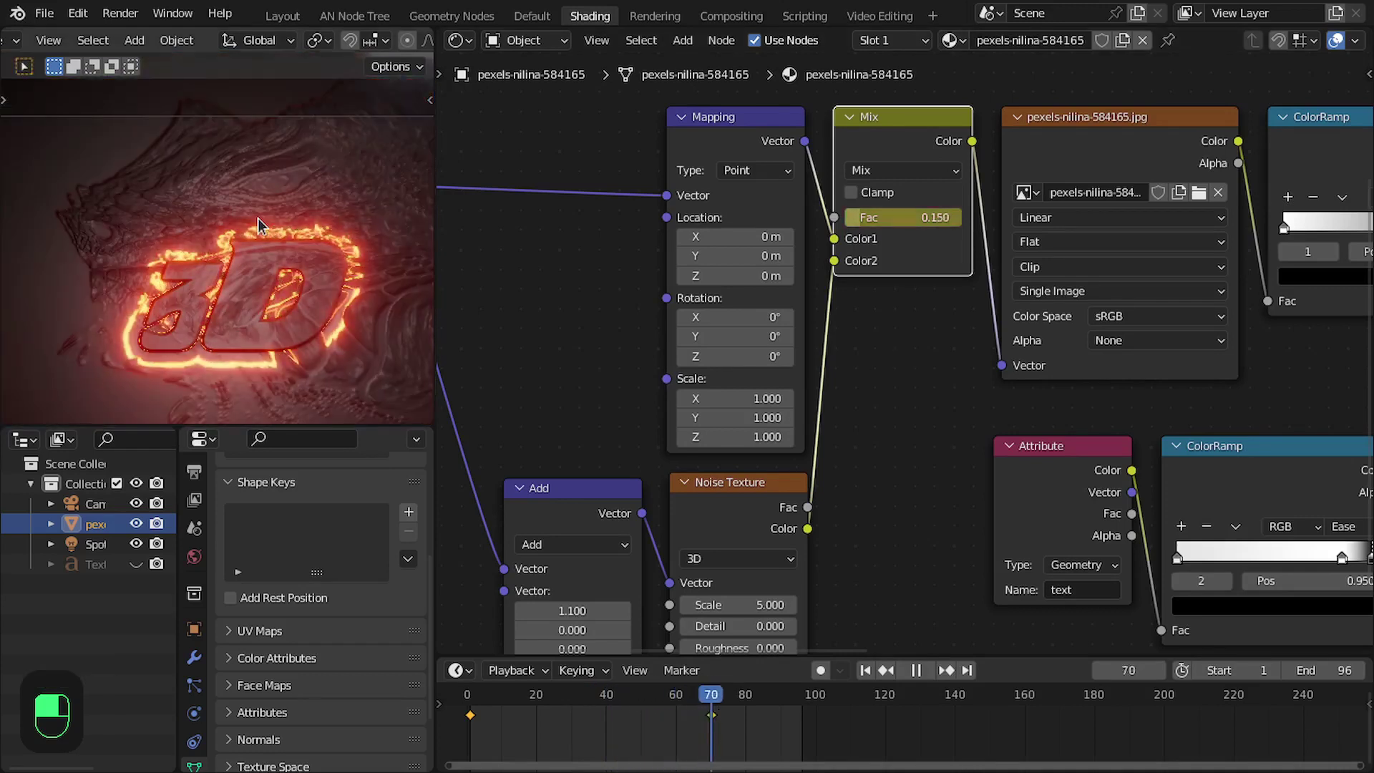
key("space")
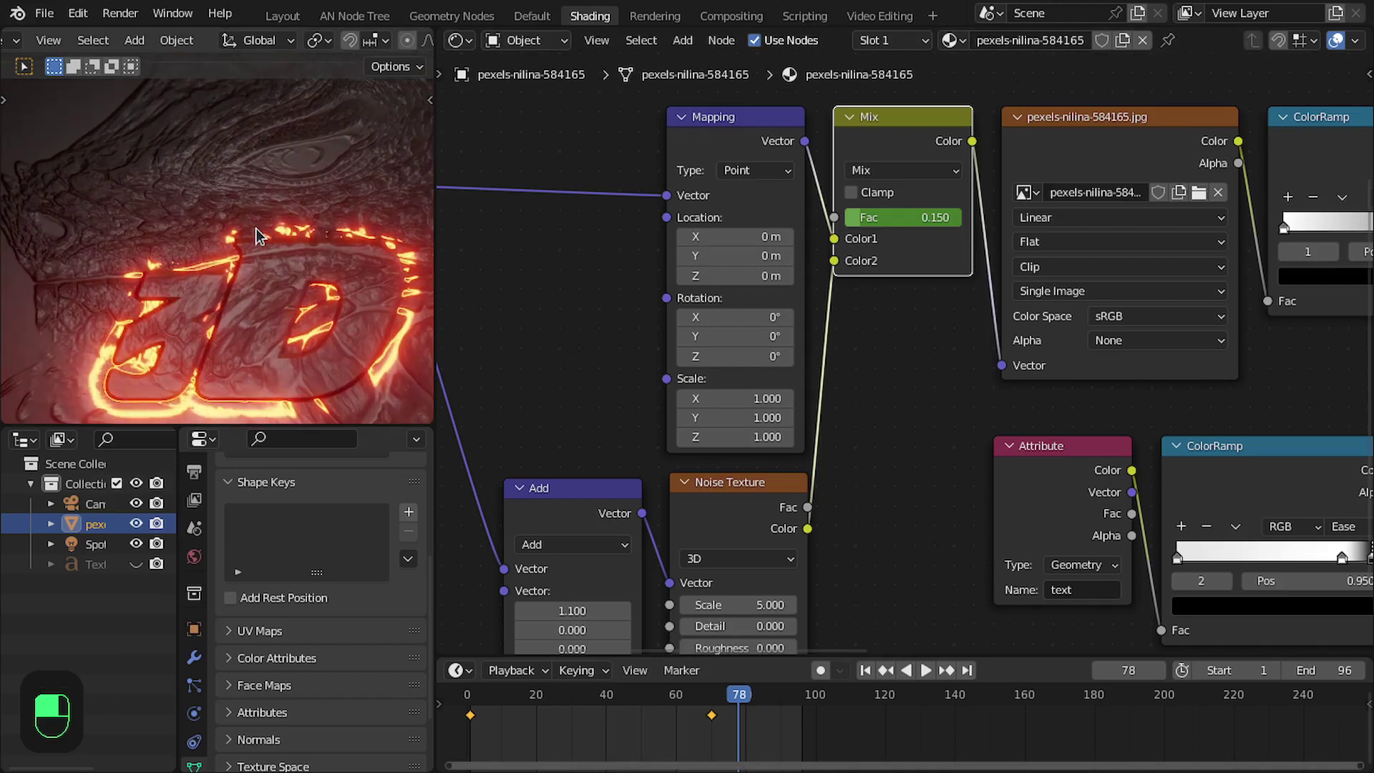
scroll(256, 228, "down", 2)
scroll(256, 228, "up", 1)
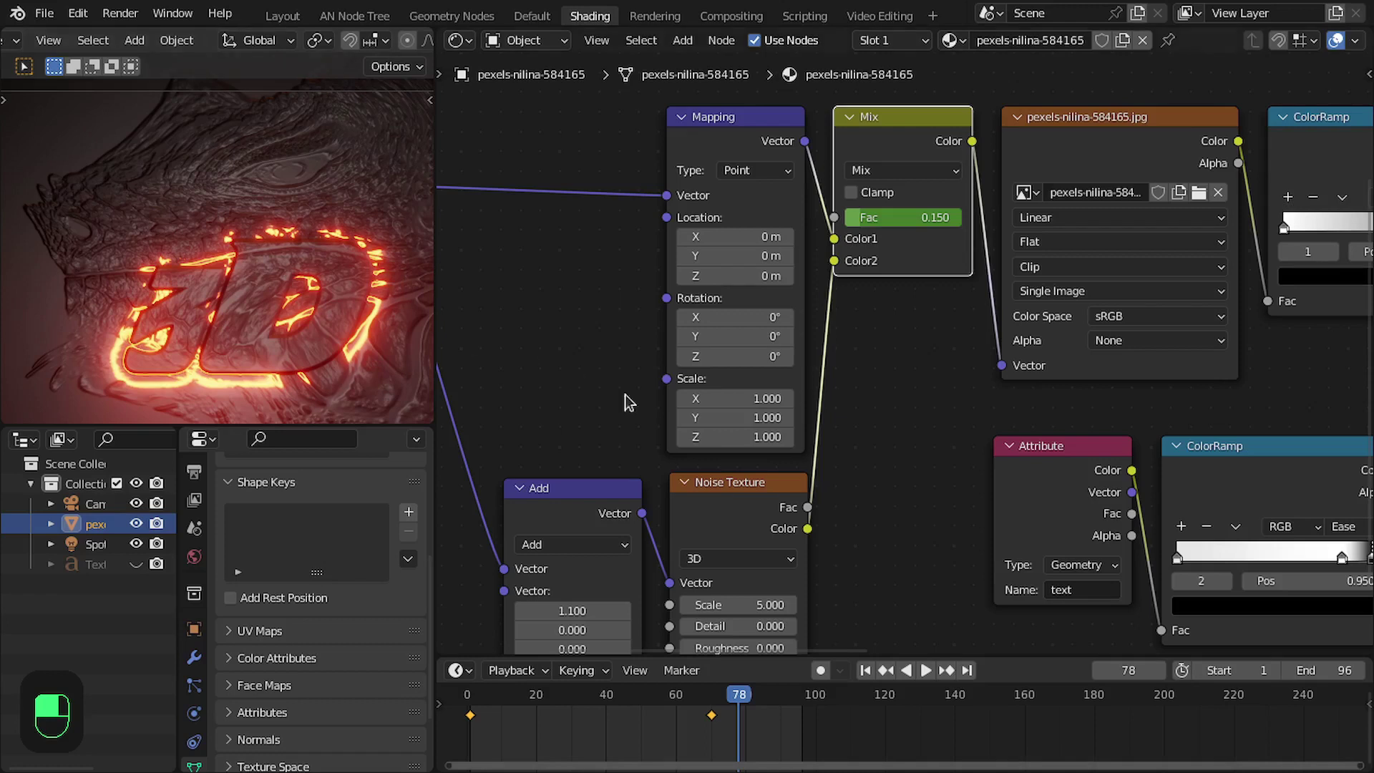
Return to frame 70 and switch the timeline to an enlarged Graph Editor framing the Fac curve, with its sidebar hidden.
middle_click_drag(865, 504, 836, 472)
left_click_drag(731, 713, 718, 714)
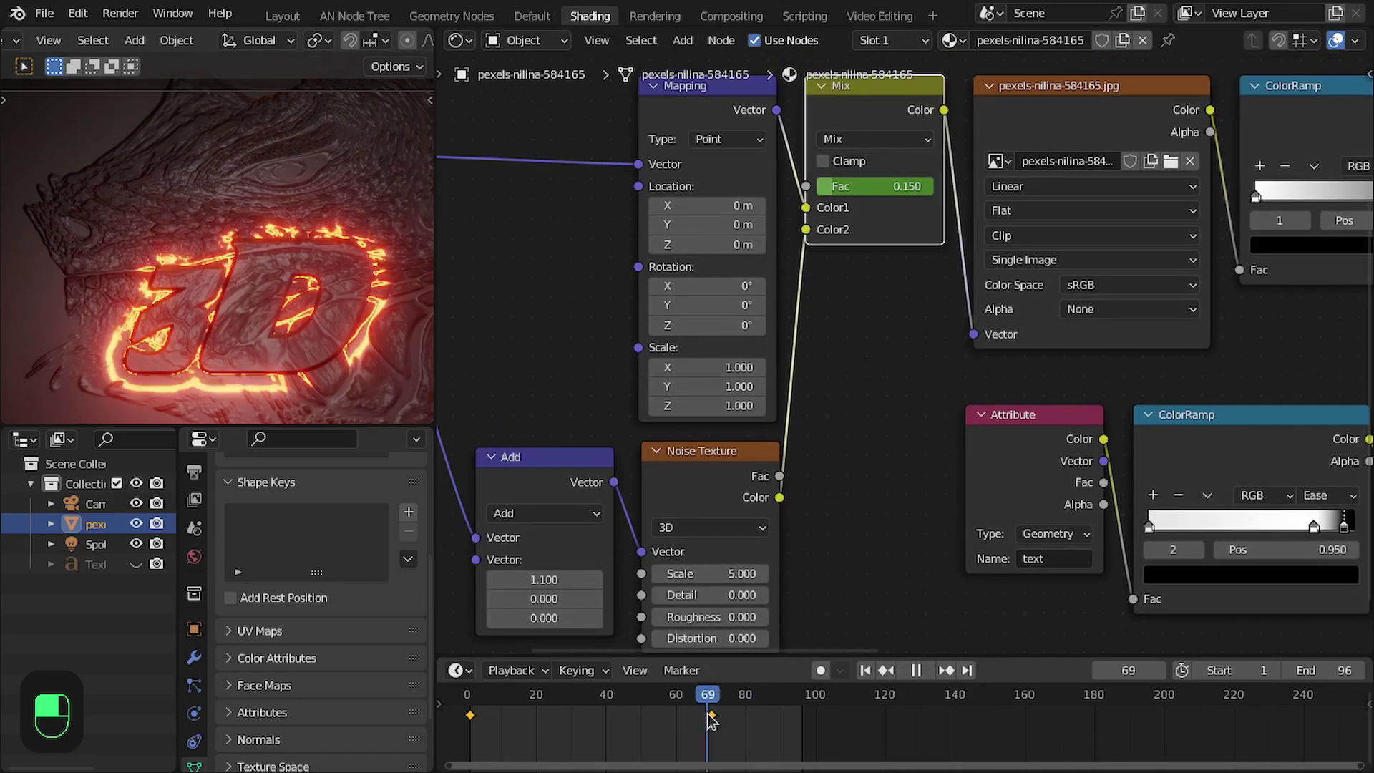
key("space")
left_click(456, 670)
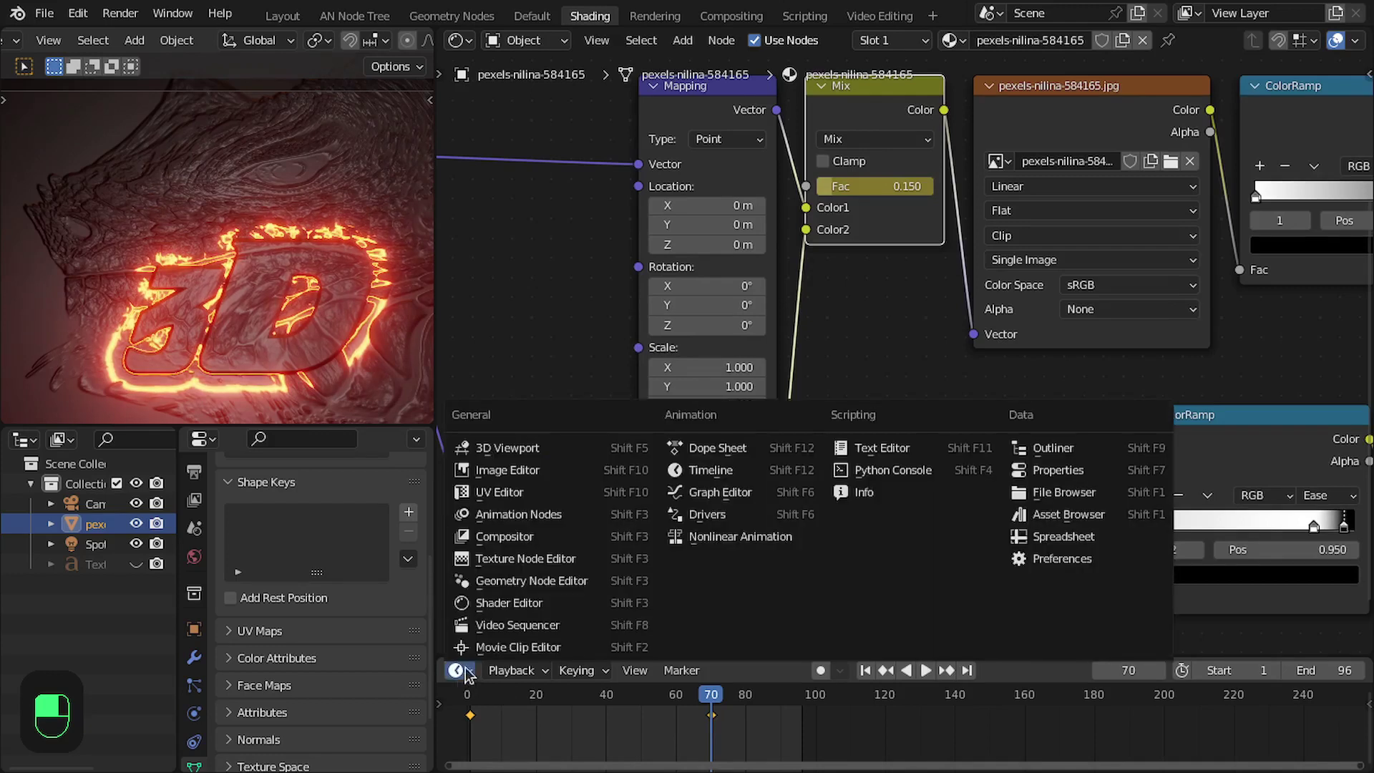
left_click(706, 494)
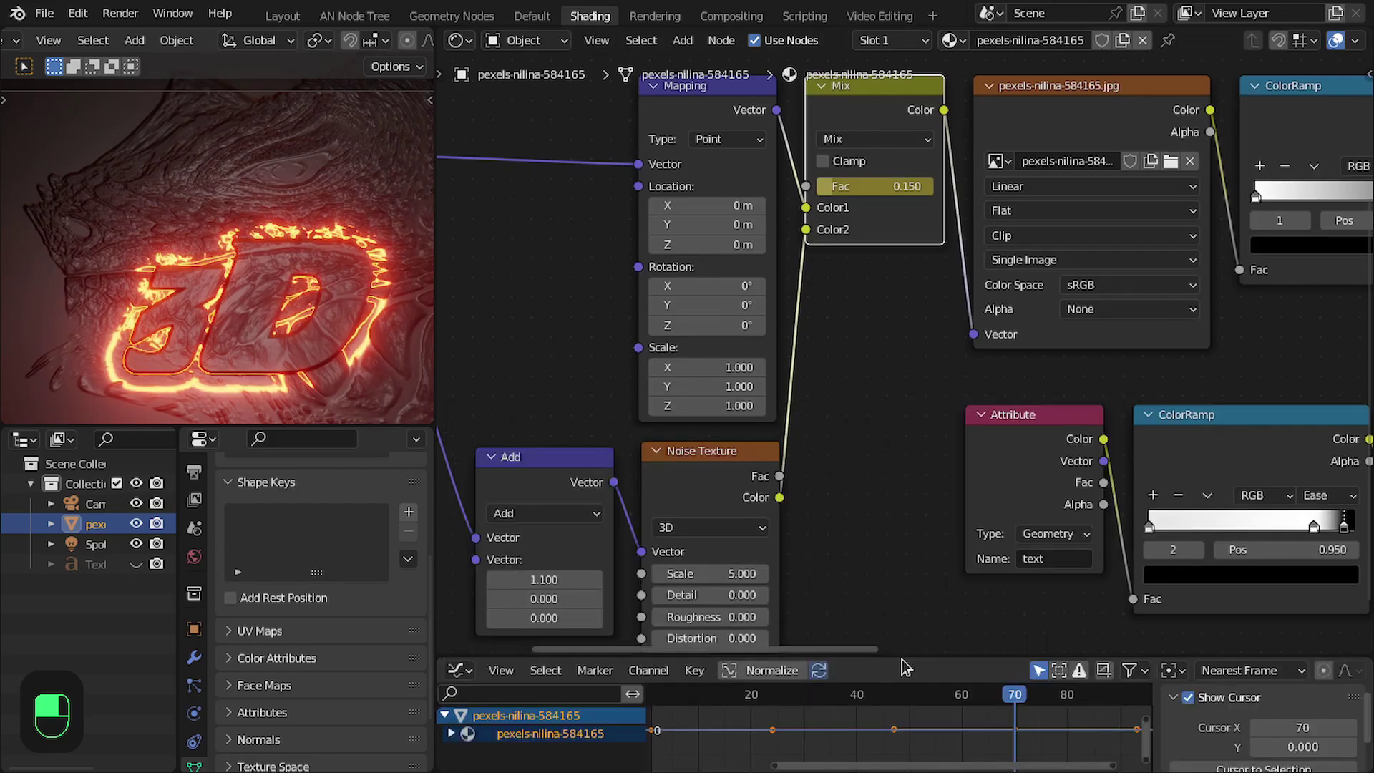
left_click_drag(905, 654, 900, 327)
key("Home")
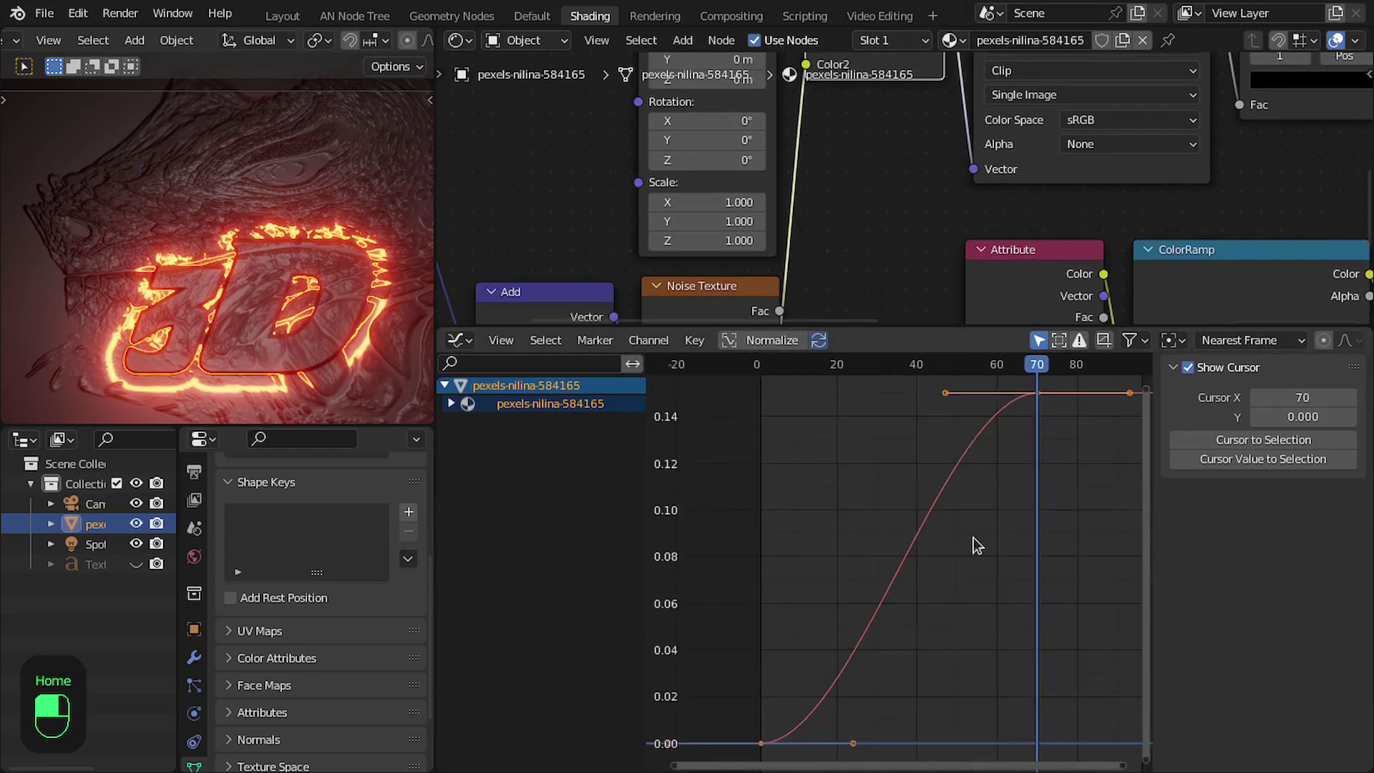
key("n")
Shorten the outgoing handle of the frame 1 keyframe by about 18 frames along X so the Fac curve starts rising immediately.
middle_click_drag(1009, 609, 876, 585)
middle_click_drag(839, 679, 935, 680)
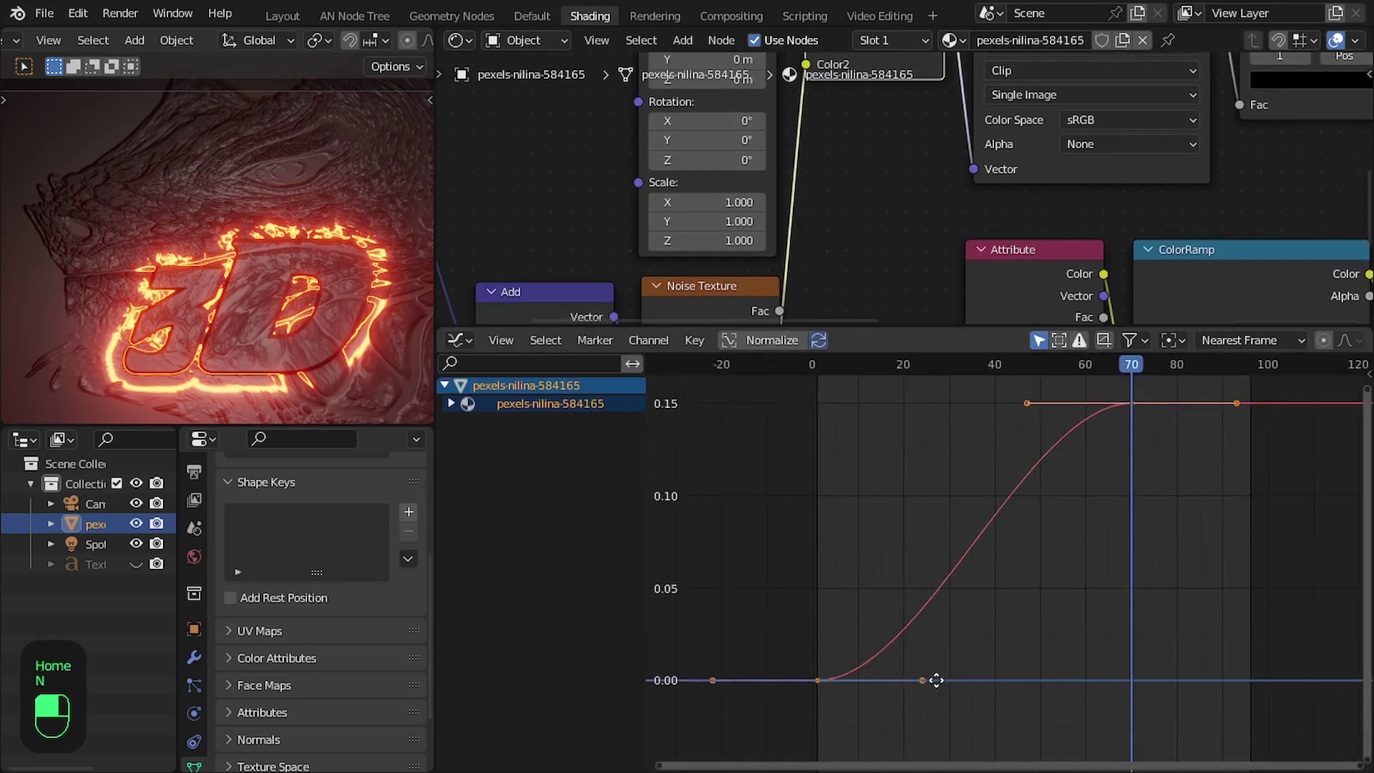
scroll(935, 680, "up", 1)
left_click(921, 689)
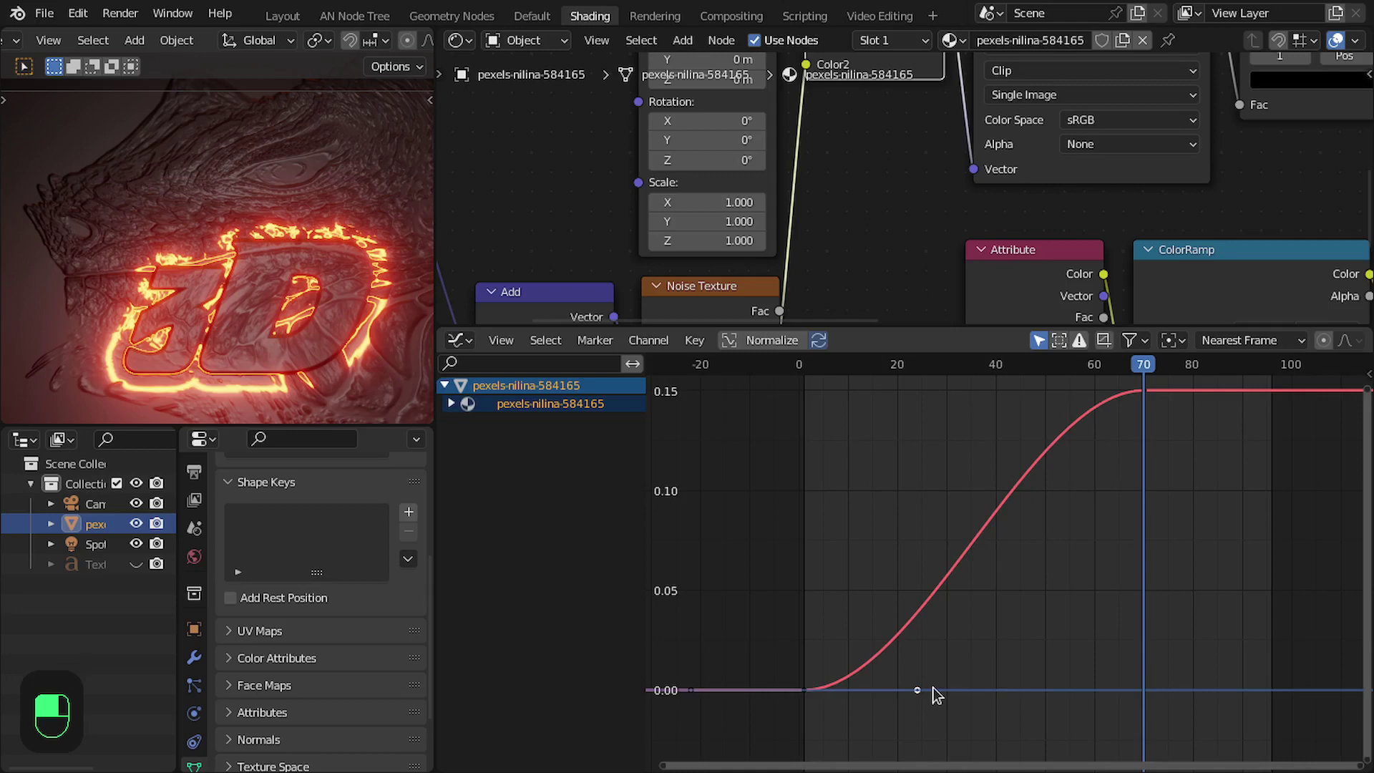
key("g")
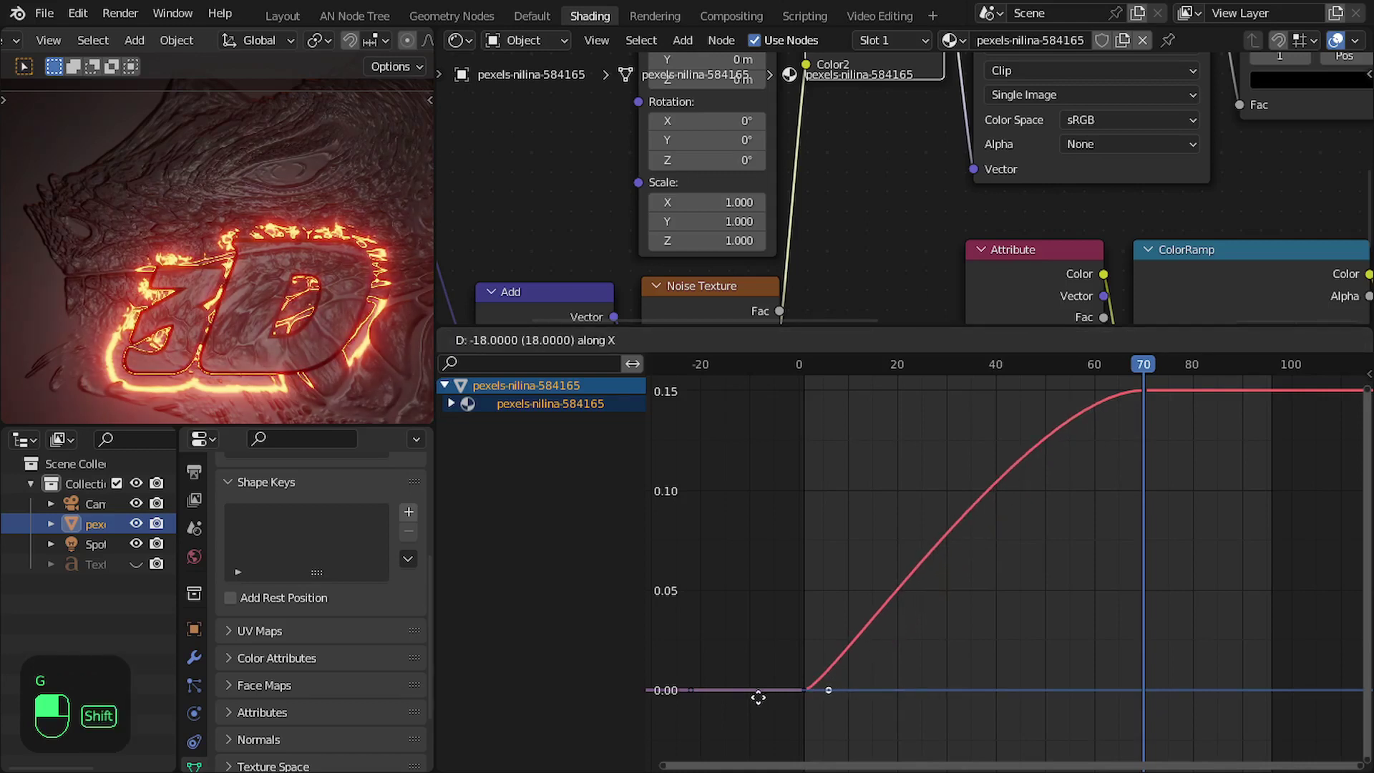
left_click(792, 690)
Go to frame 96 and duplicate the frame 70 Fac keyframe to about frame 85, saving the file.
middle_click_drag(1160, 502, 922, 632)
scroll(897, 561, "up", 6)
left_click(845, 500)
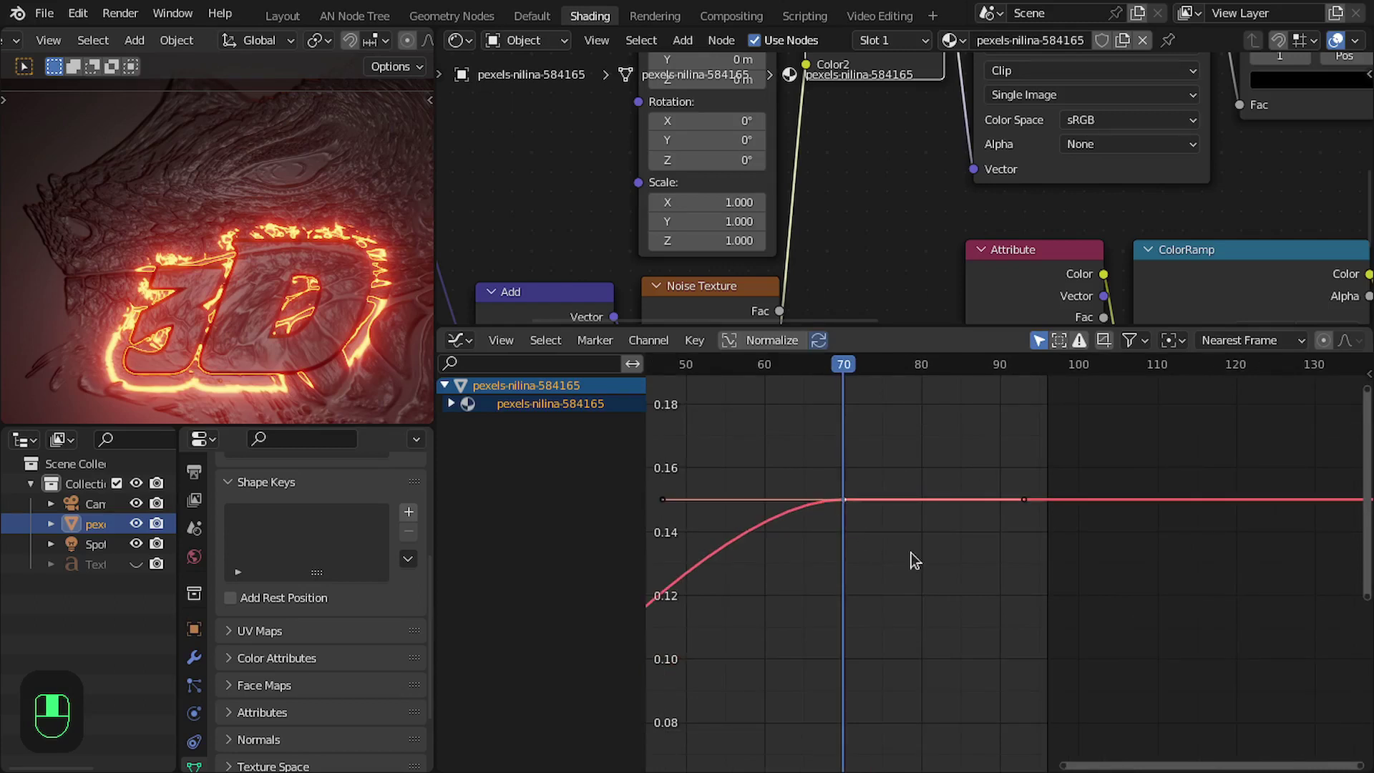
key("shift+Right")
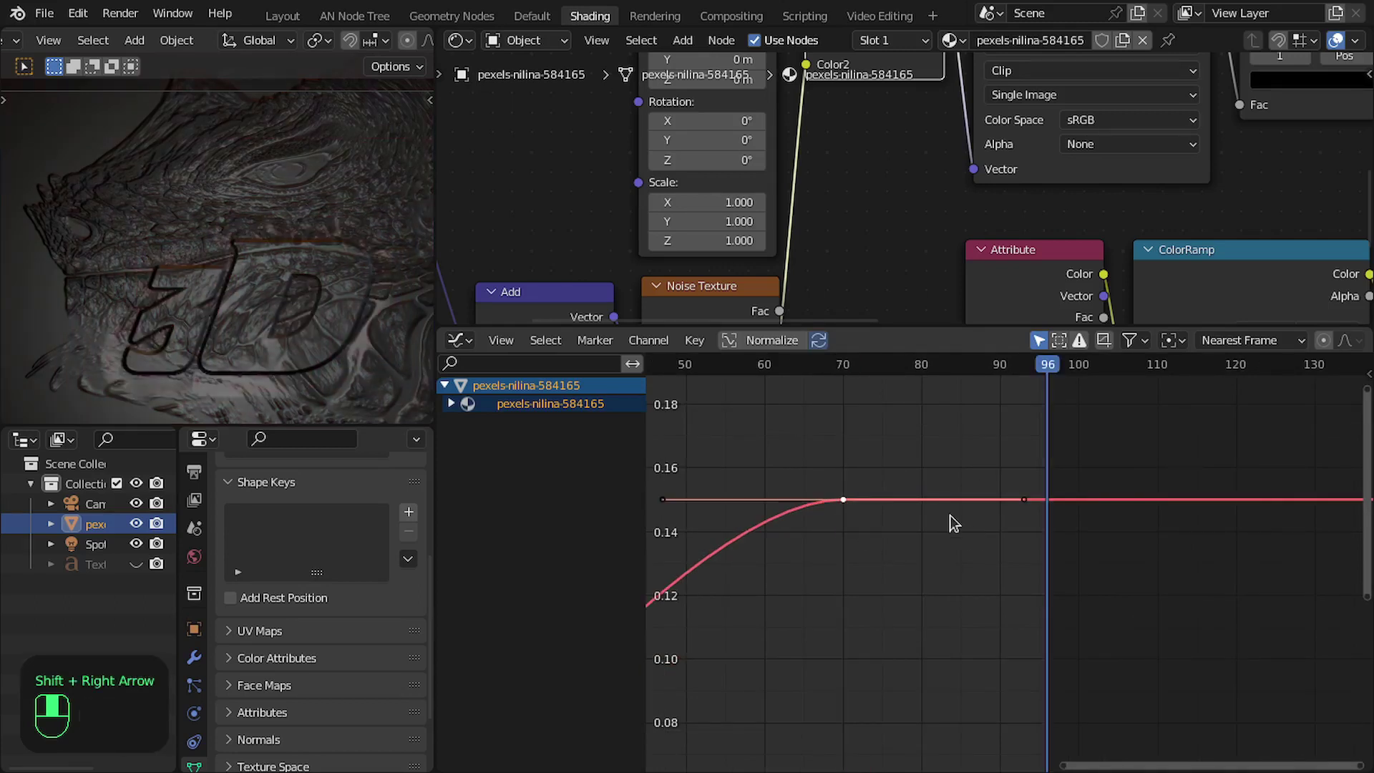
key("shift+d")
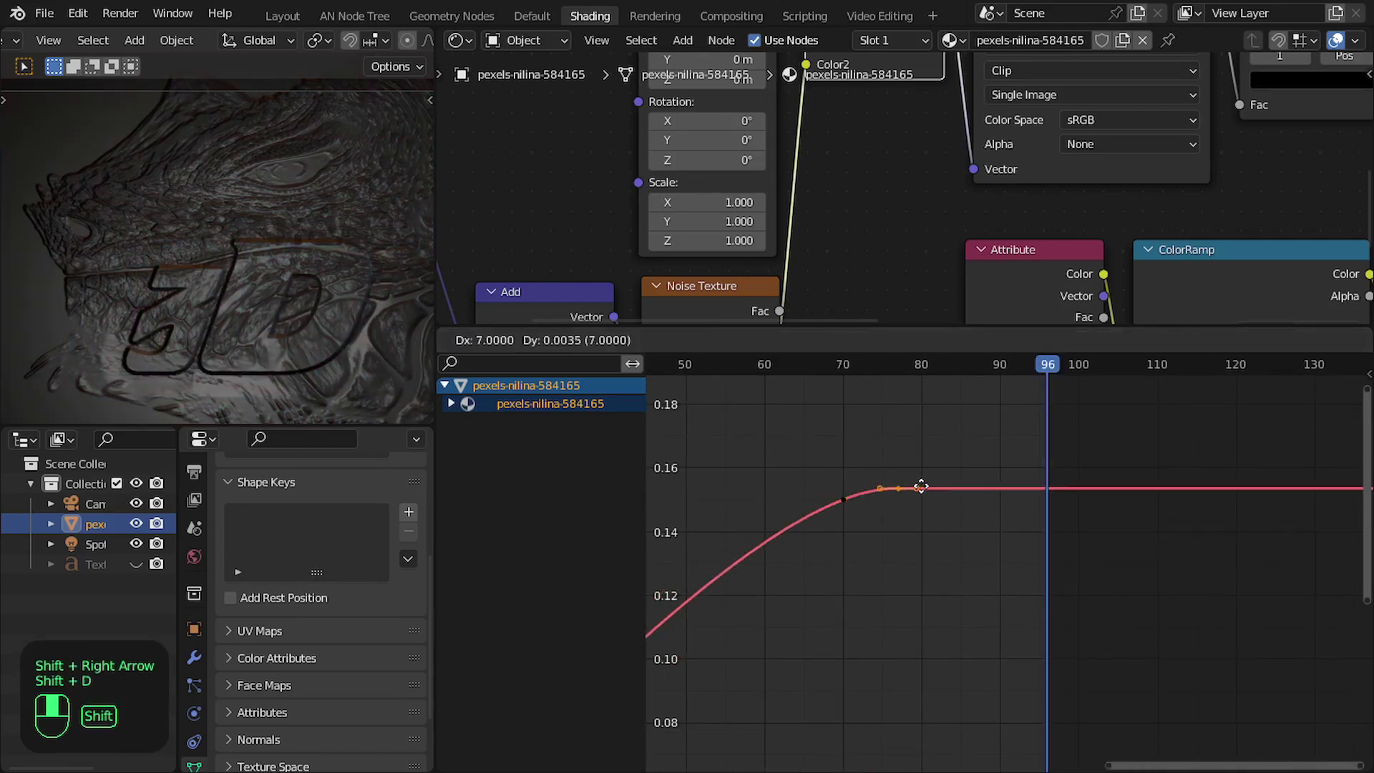
left_click(954, 495)
key("ctrl+s")
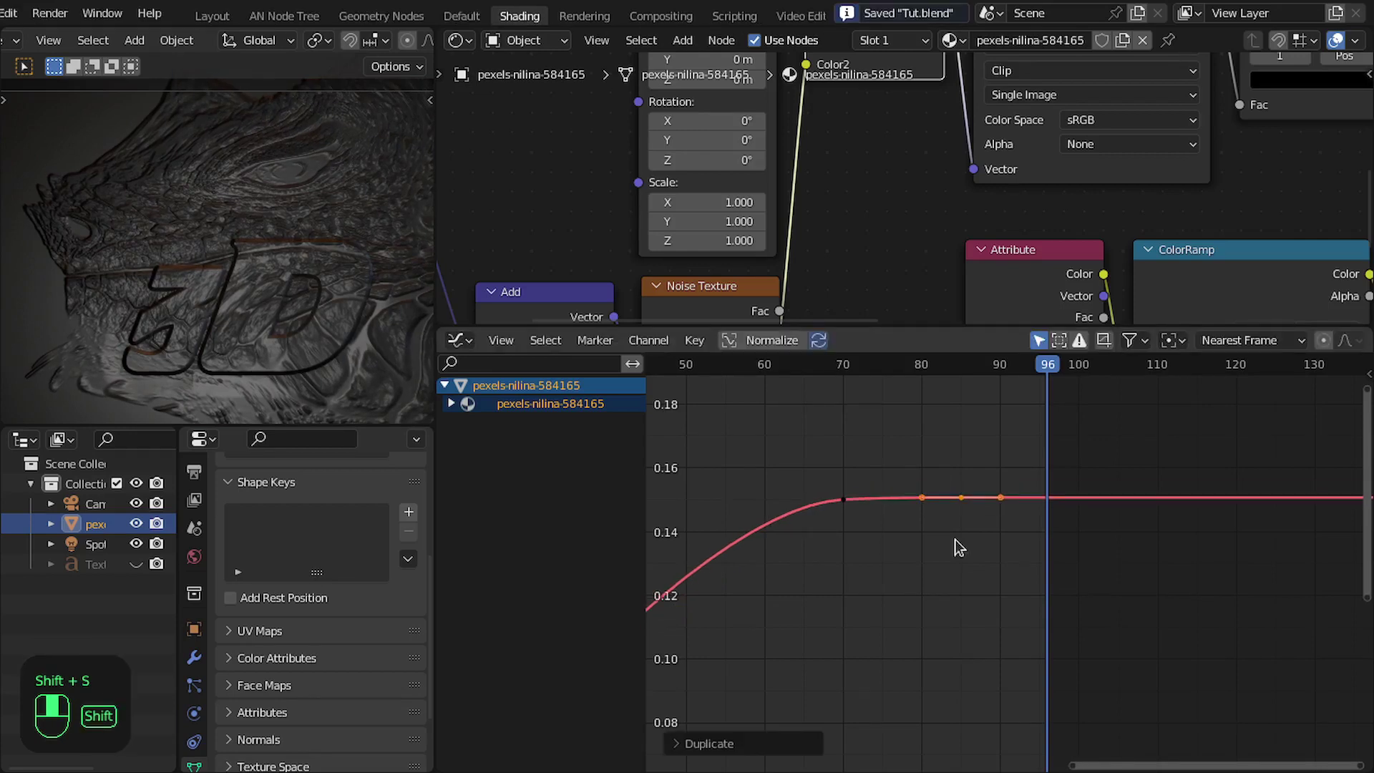
Snap the duplicated keyframe to the current frame 96 and raise its value by about 0.01.
key("shift+s")
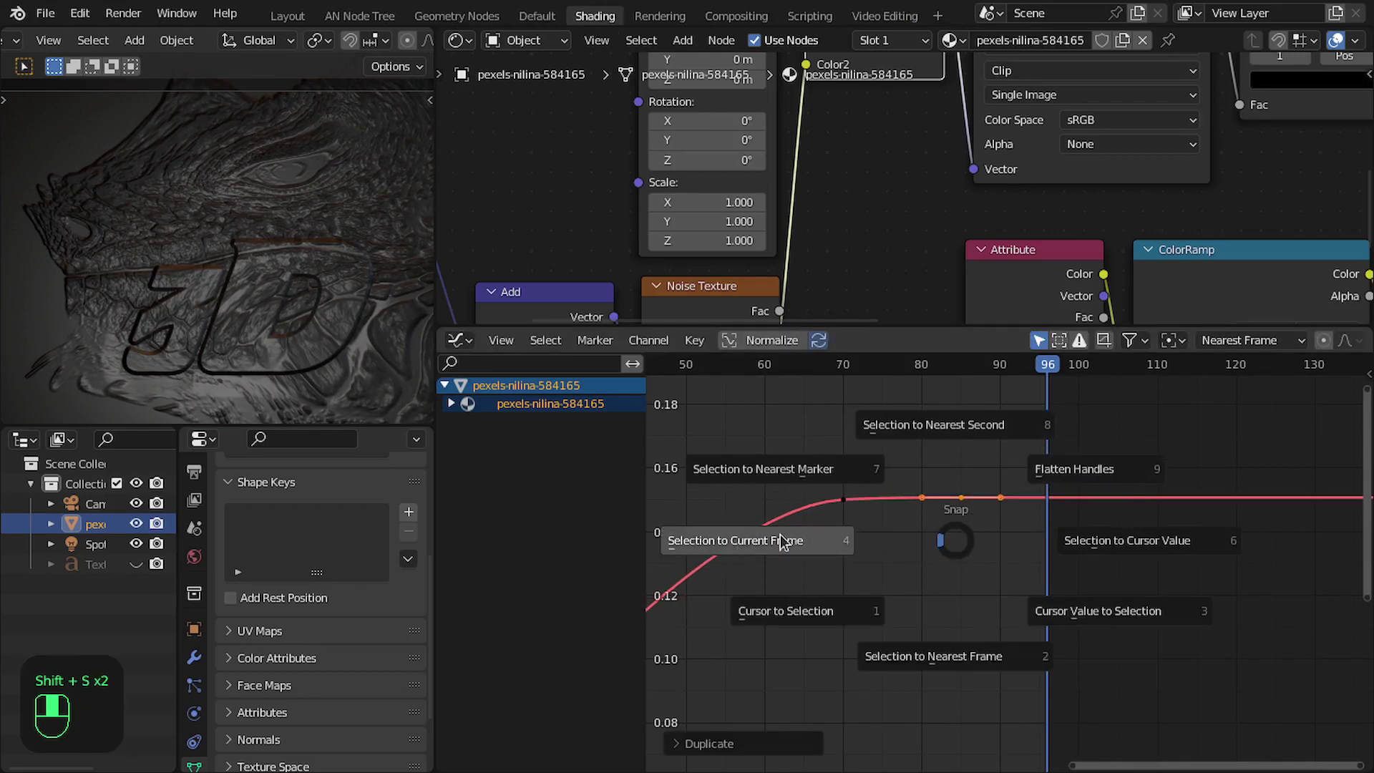
left_click(721, 546)
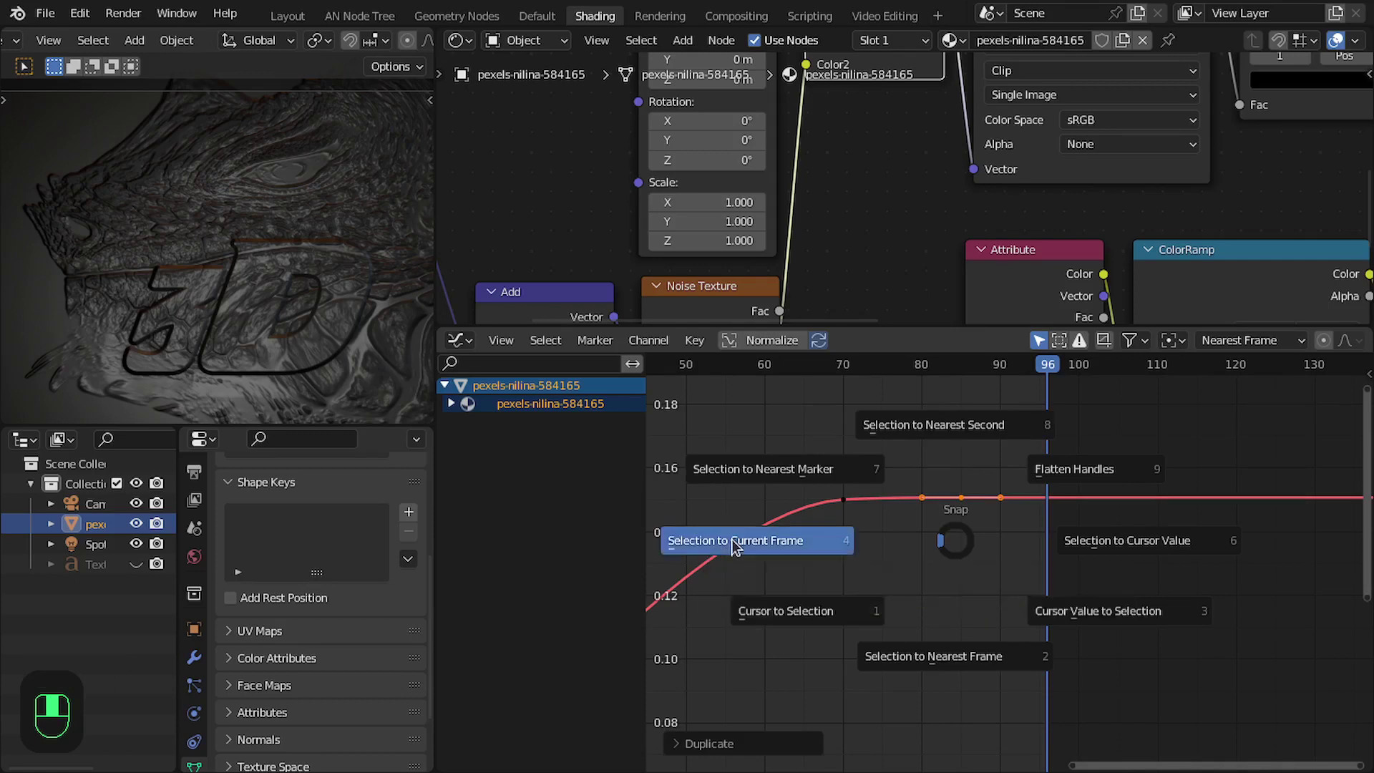
scroll(1052, 478, "up", 3)
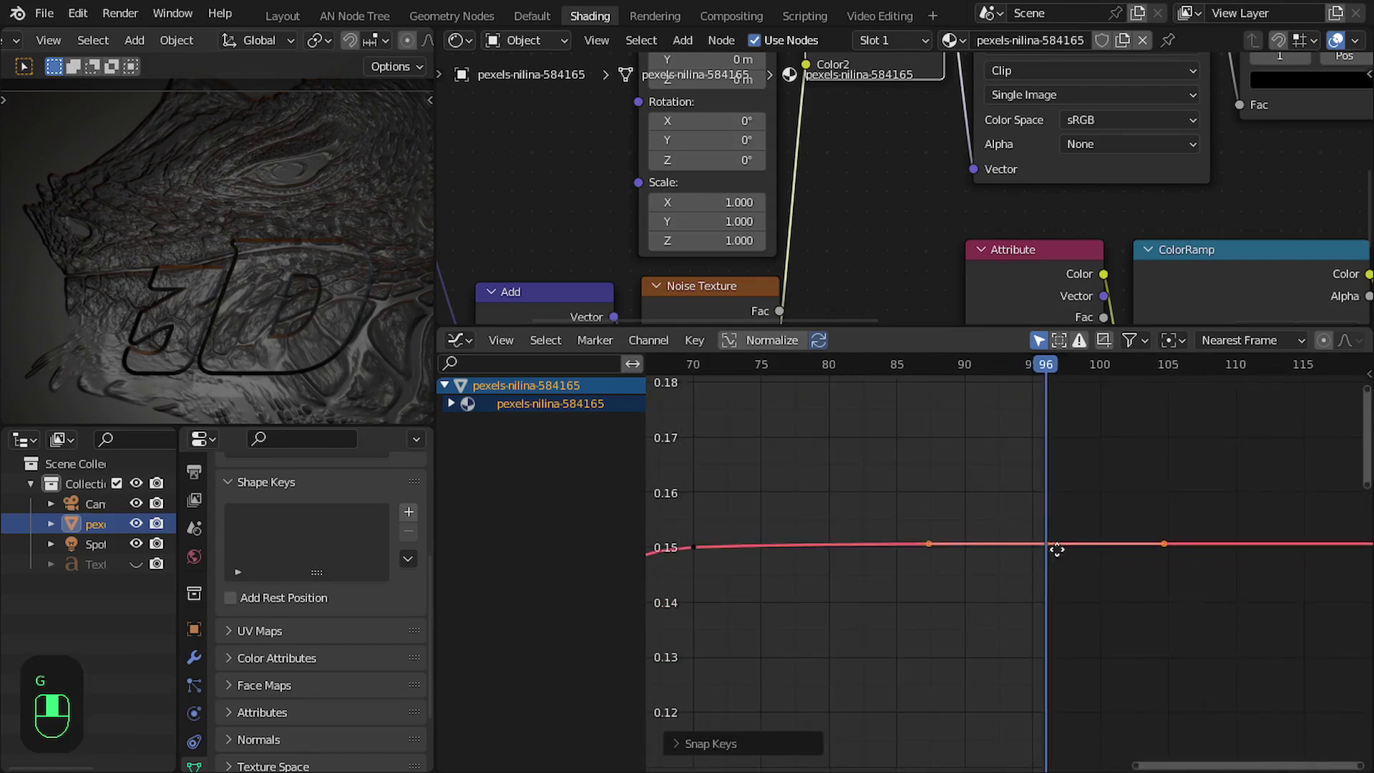
key("g")
middle_click_drag(1037, 444, 1003, 582, "shift")
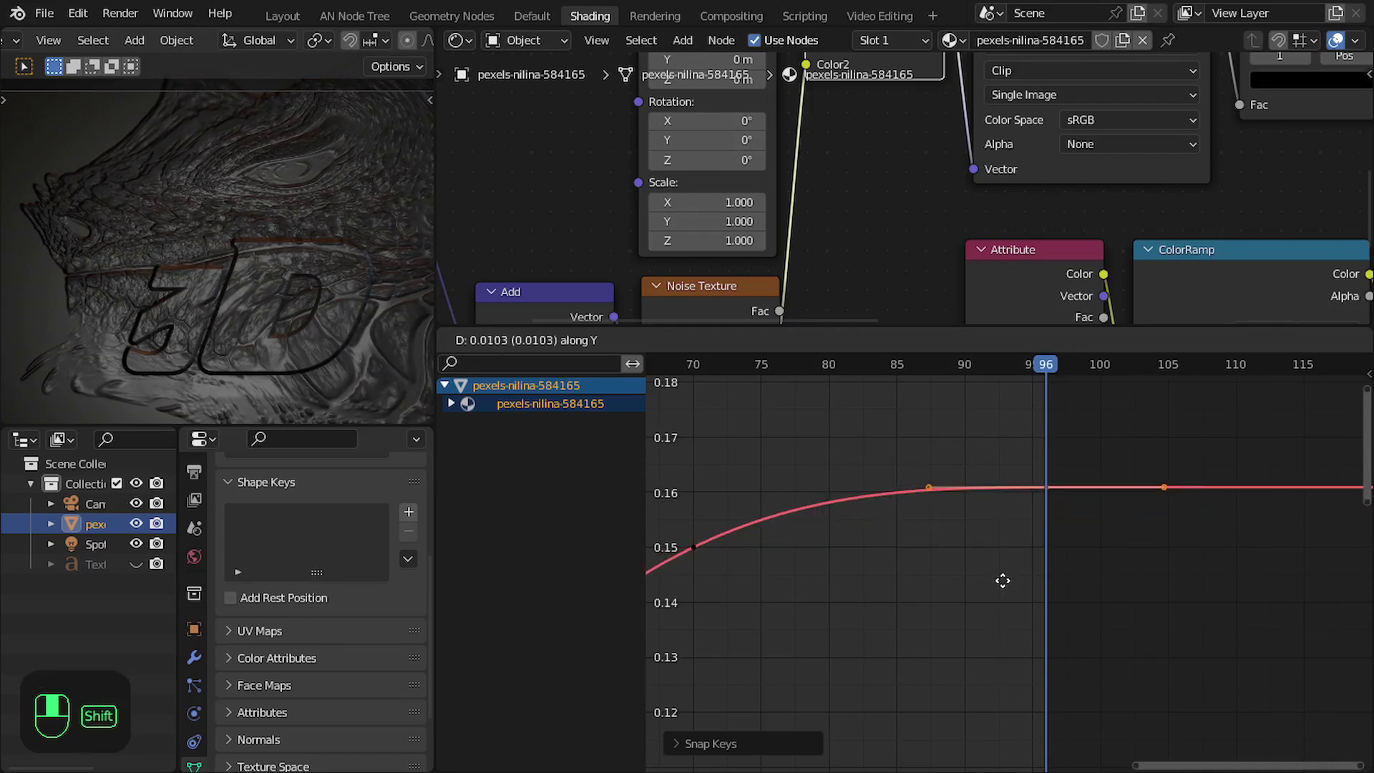
left_click_drag(1003, 580, 1002, 580, "shift")
scroll(907, 621, "down", 3)
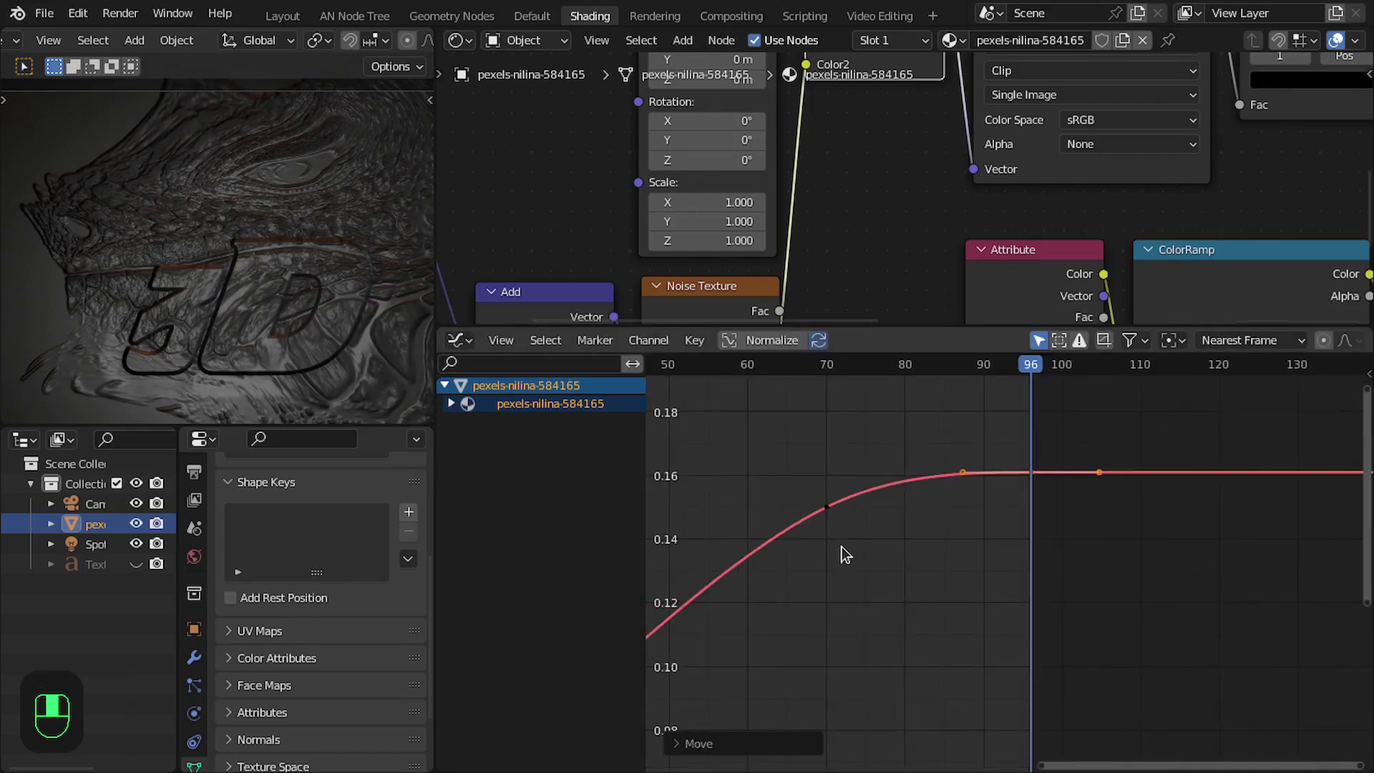
Move the frame 70 keyframe to about frame 71 to smooth the bend of the Fac curve.
right_click(831, 503)
middle_click_drag(763, 545, 1010, 614, "shift")
scroll(966, 569, "up", 2)
middle_click_drag(891, 649, 847, 584, "shift")
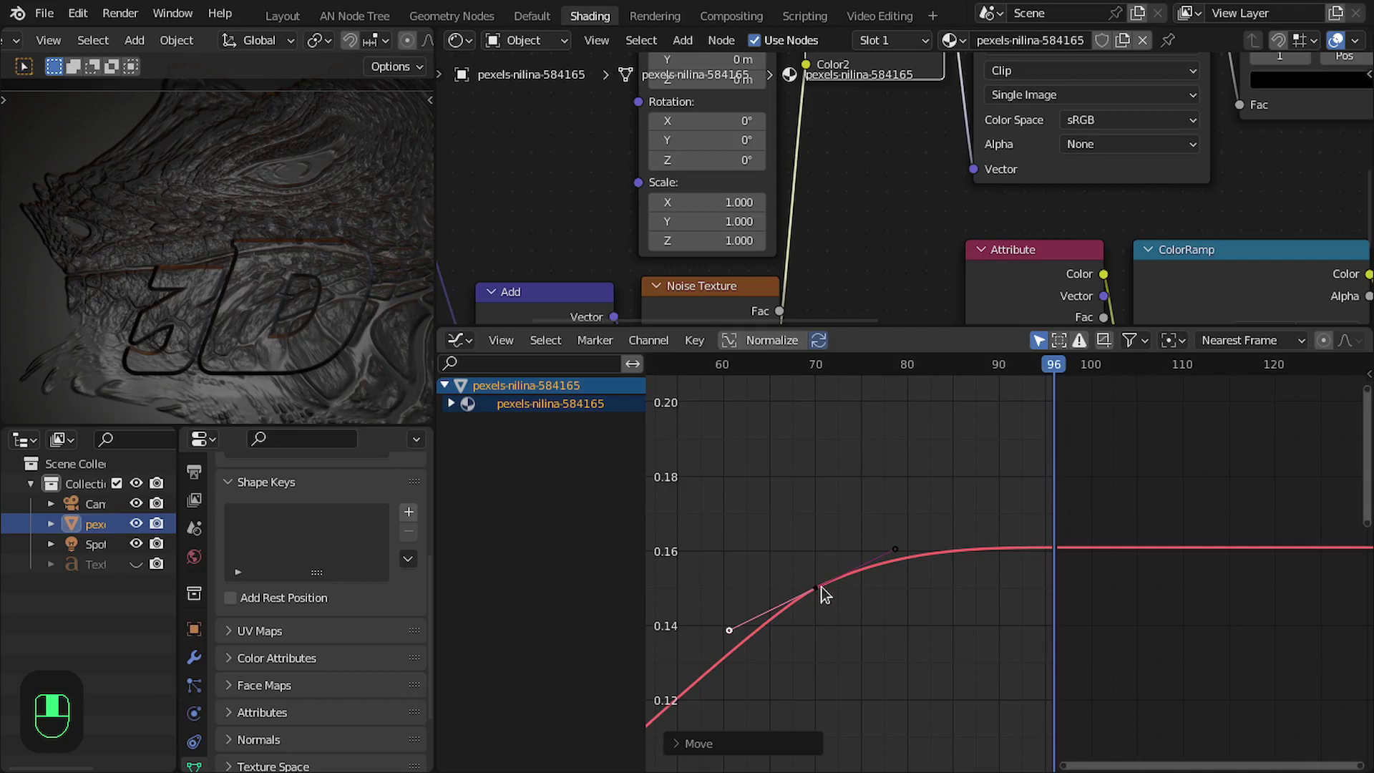
left_click(819, 588)
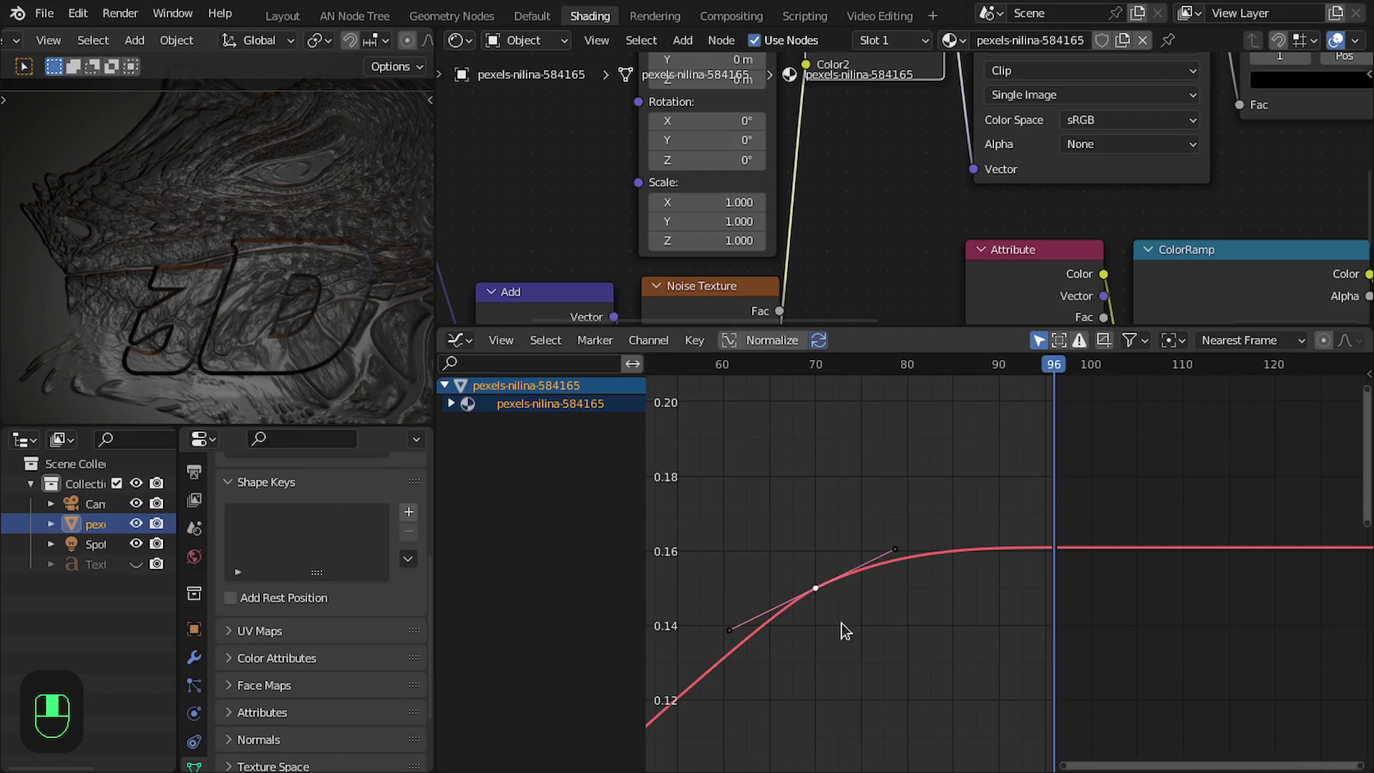
key("g")
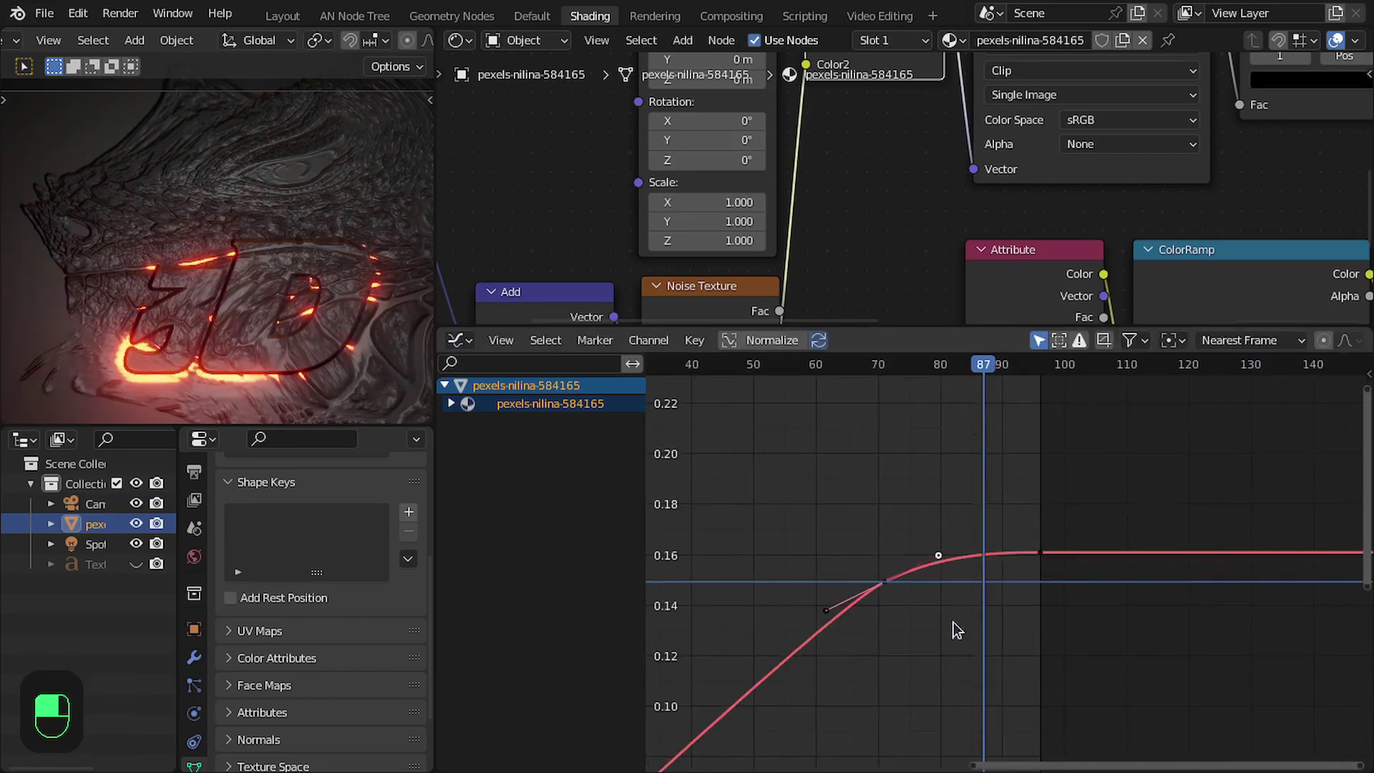
scroll(957, 630, "down", 2)
Scrub to frame 70 and play the animation from the start to check the revised distortion of the iguana image.
key("shift+Left")
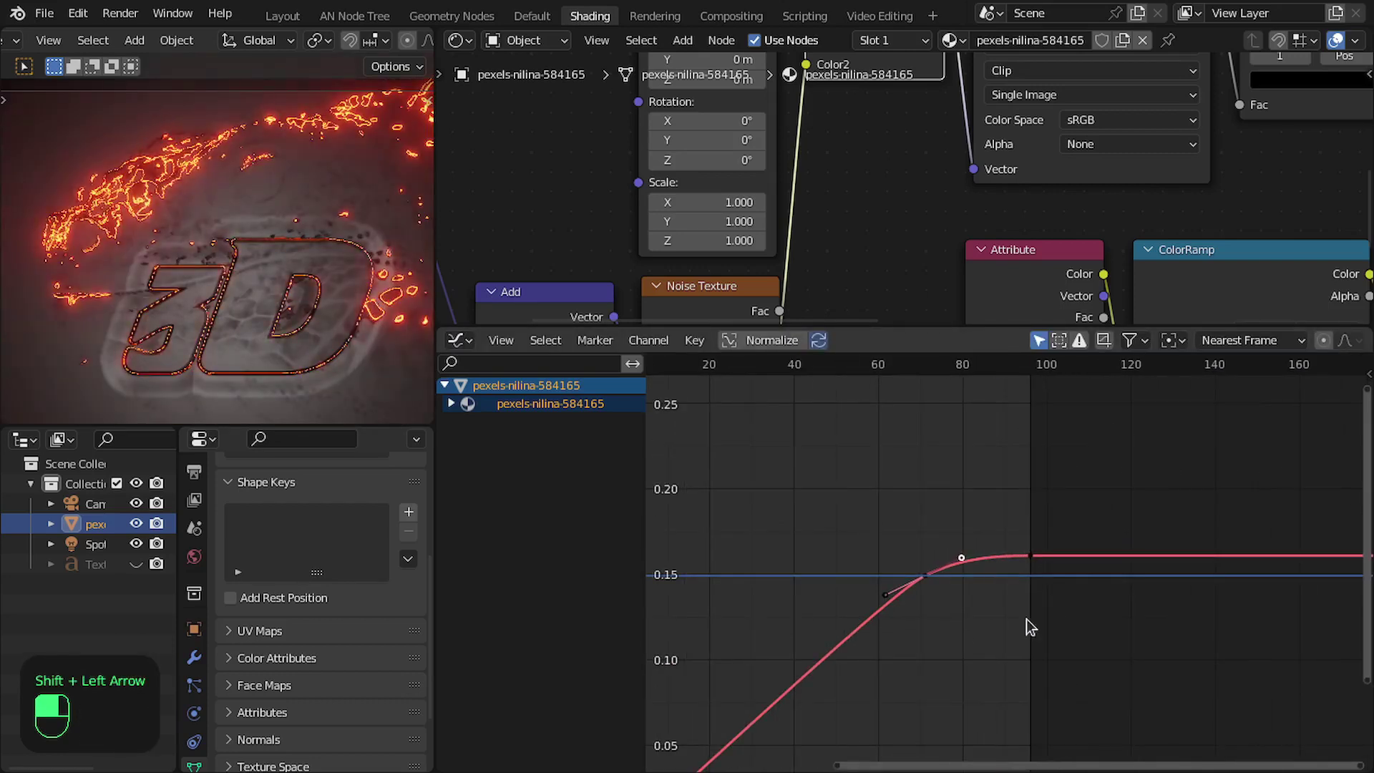
left_click_drag(893, 523, 921, 514)
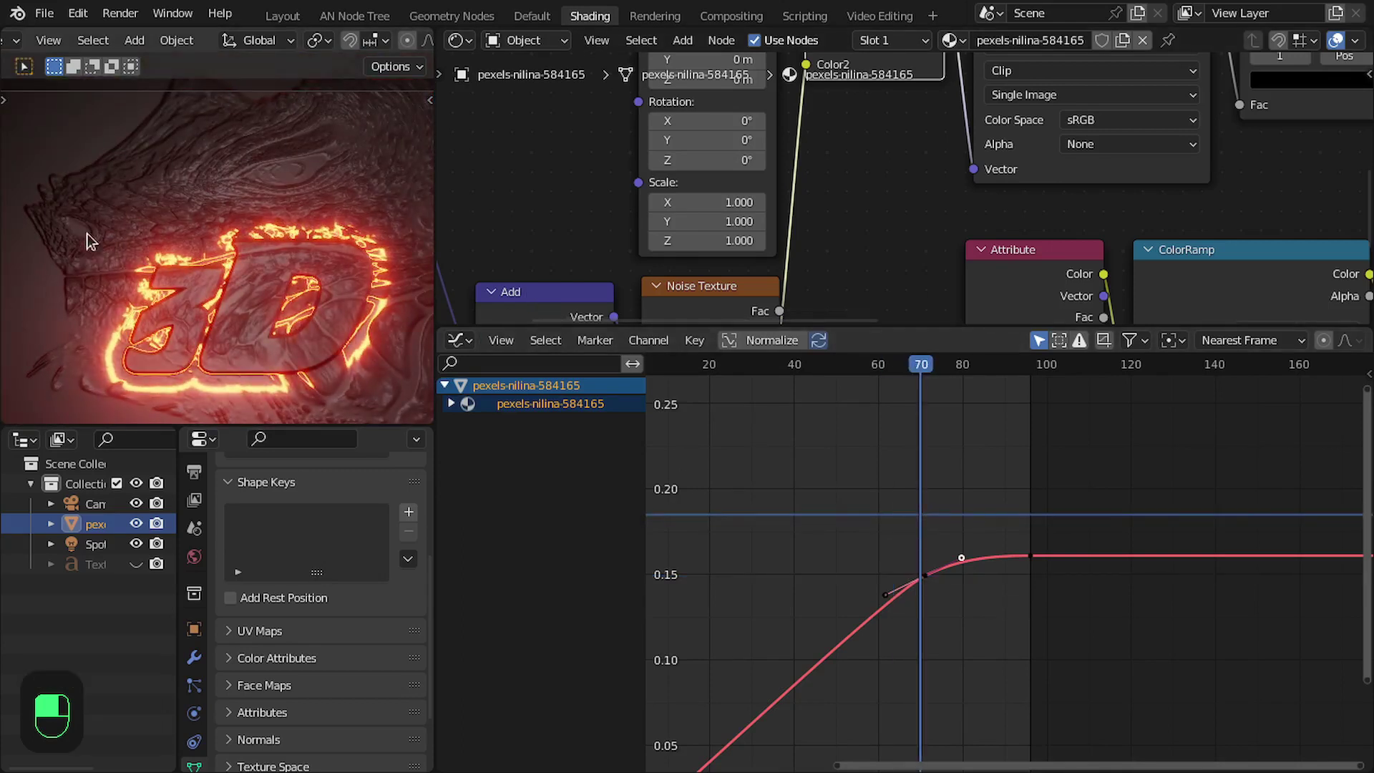
scroll(254, 184, "down", 2)
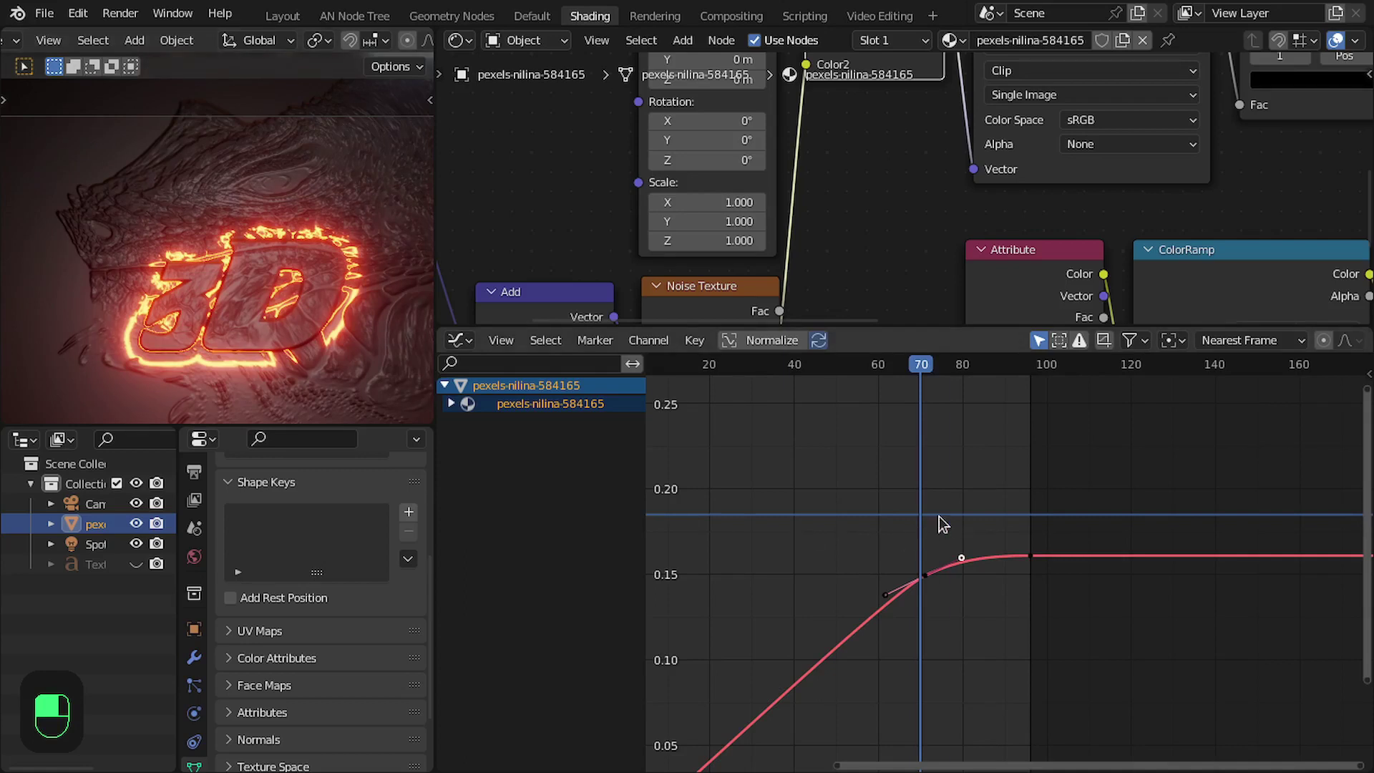
key("shift+Left")
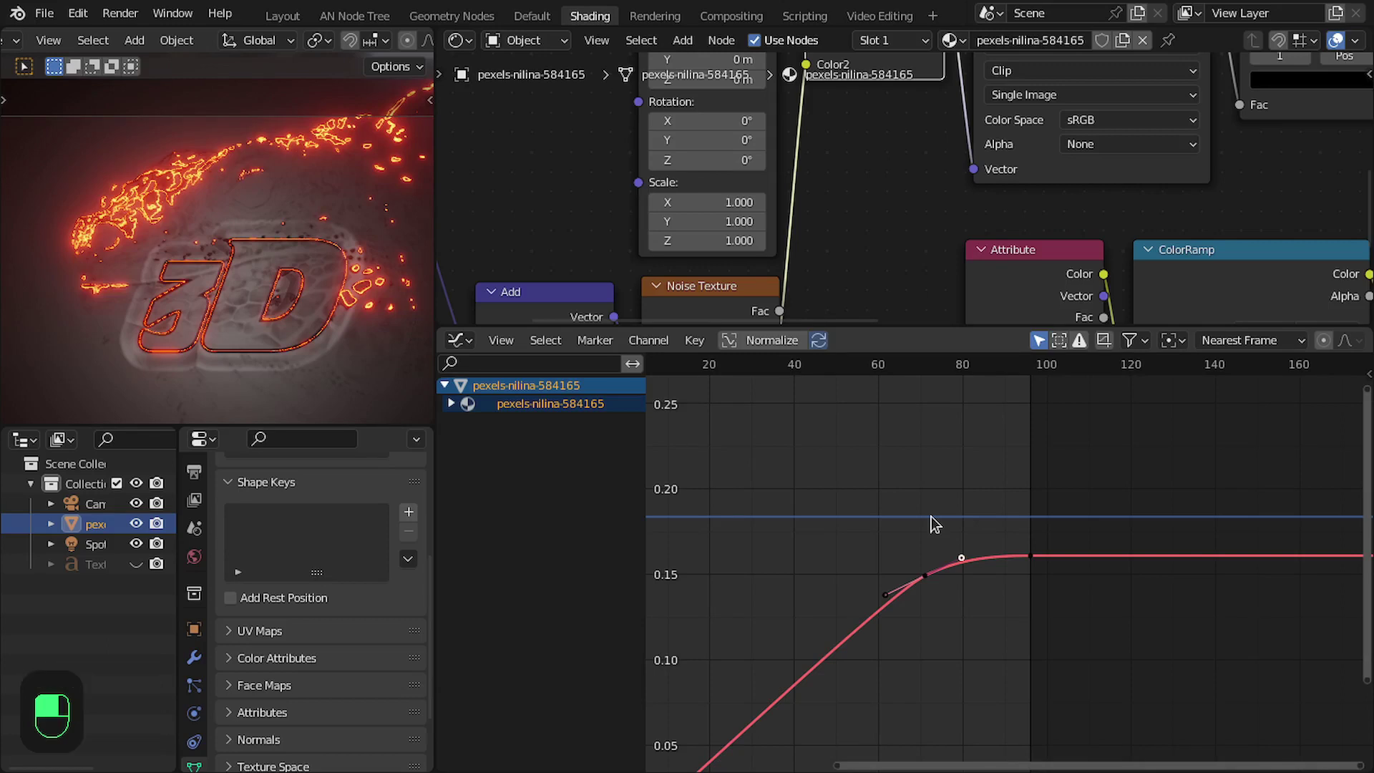
middle_click_drag(930, 516, 1077, 501)
key("space")
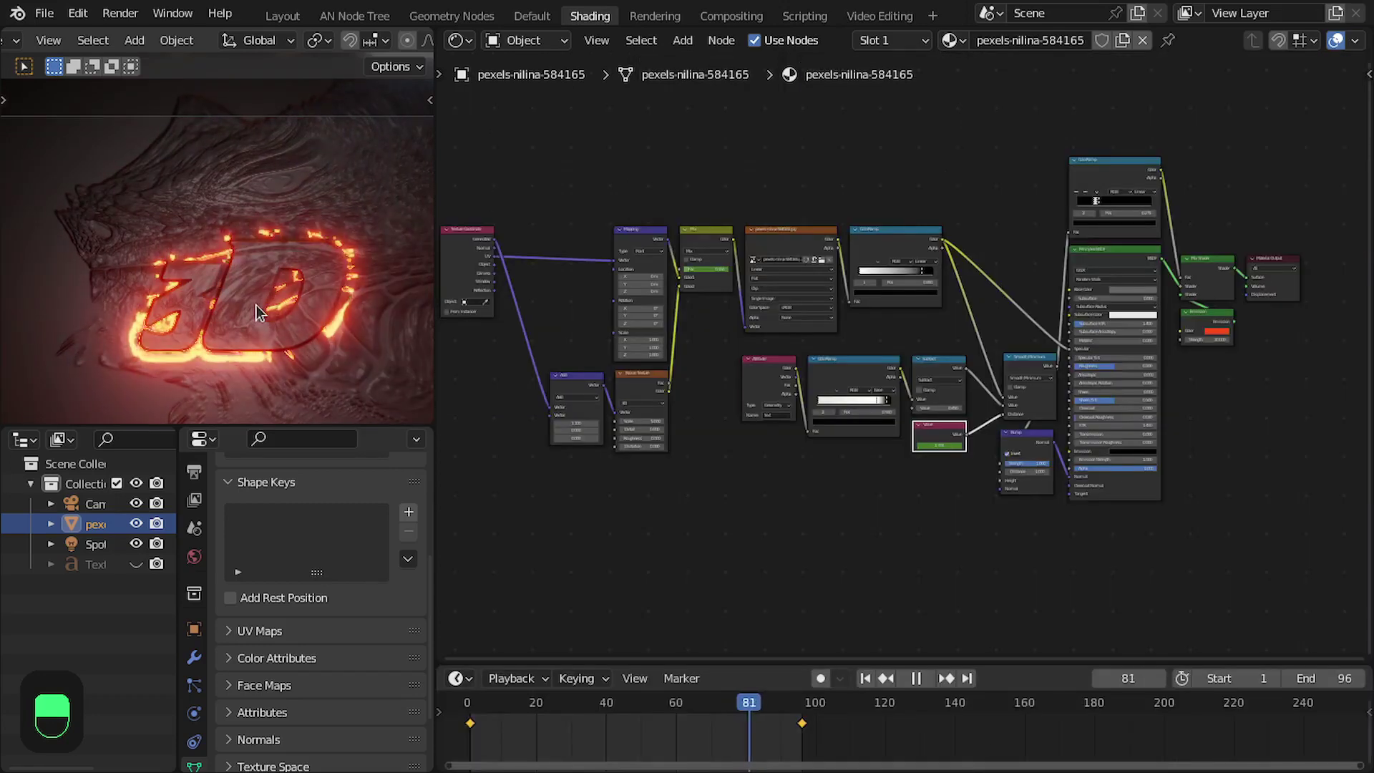
key("space")
Replace the iguana picture in the image texture node with ash-ash-cloud-bird-s-eye-view-73828.jpg.
scroll(787, 311, "up", 8)
middle_click_drag(783, 309, 909, 322)
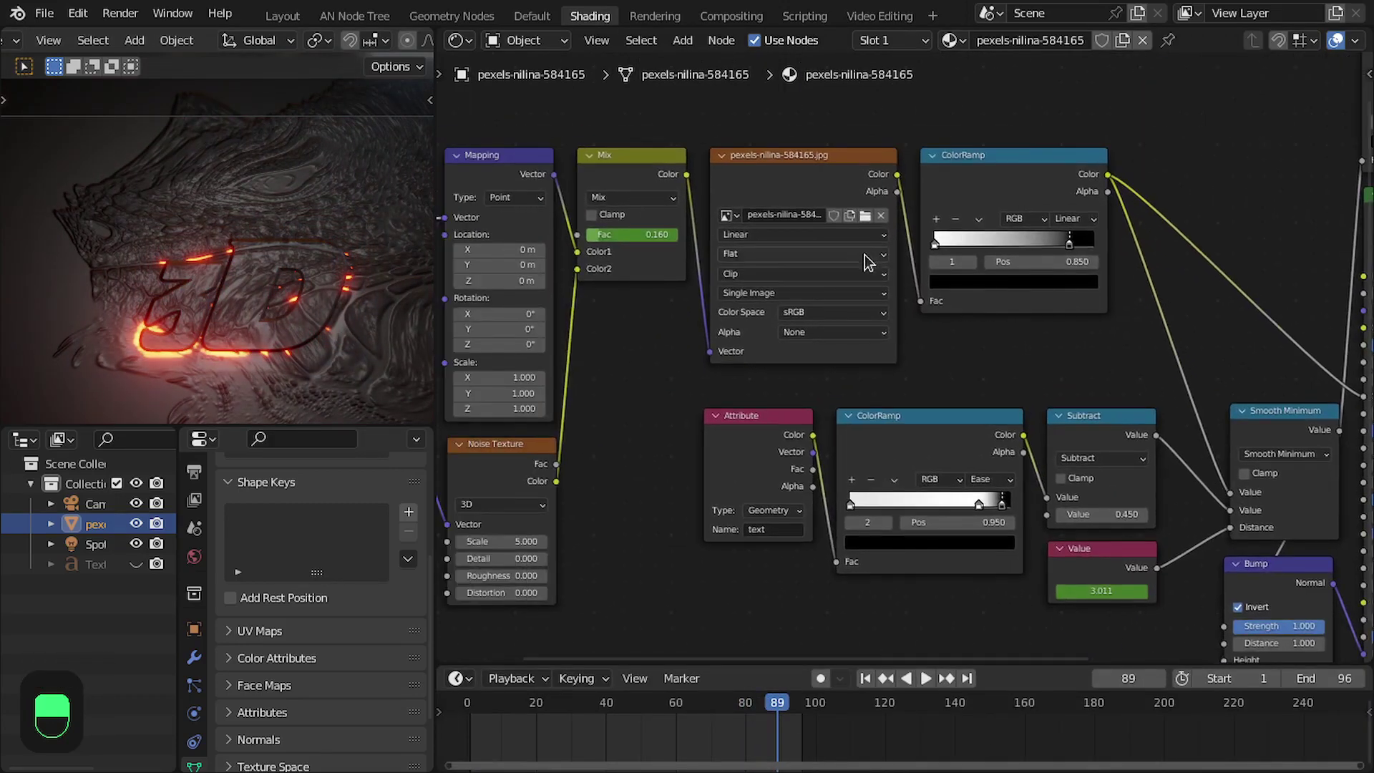
left_click(864, 216)
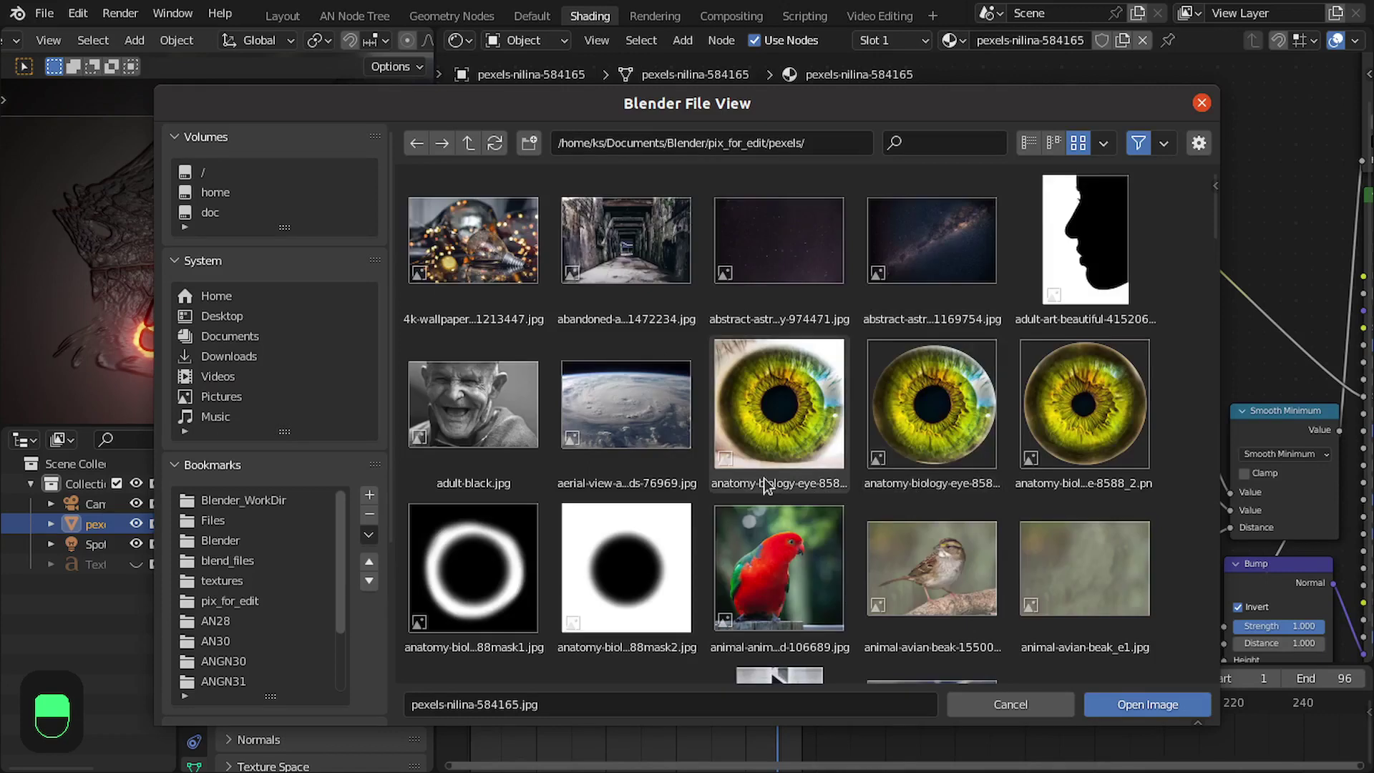
scroll(828, 473, "down", 5)
left_click(952, 378)
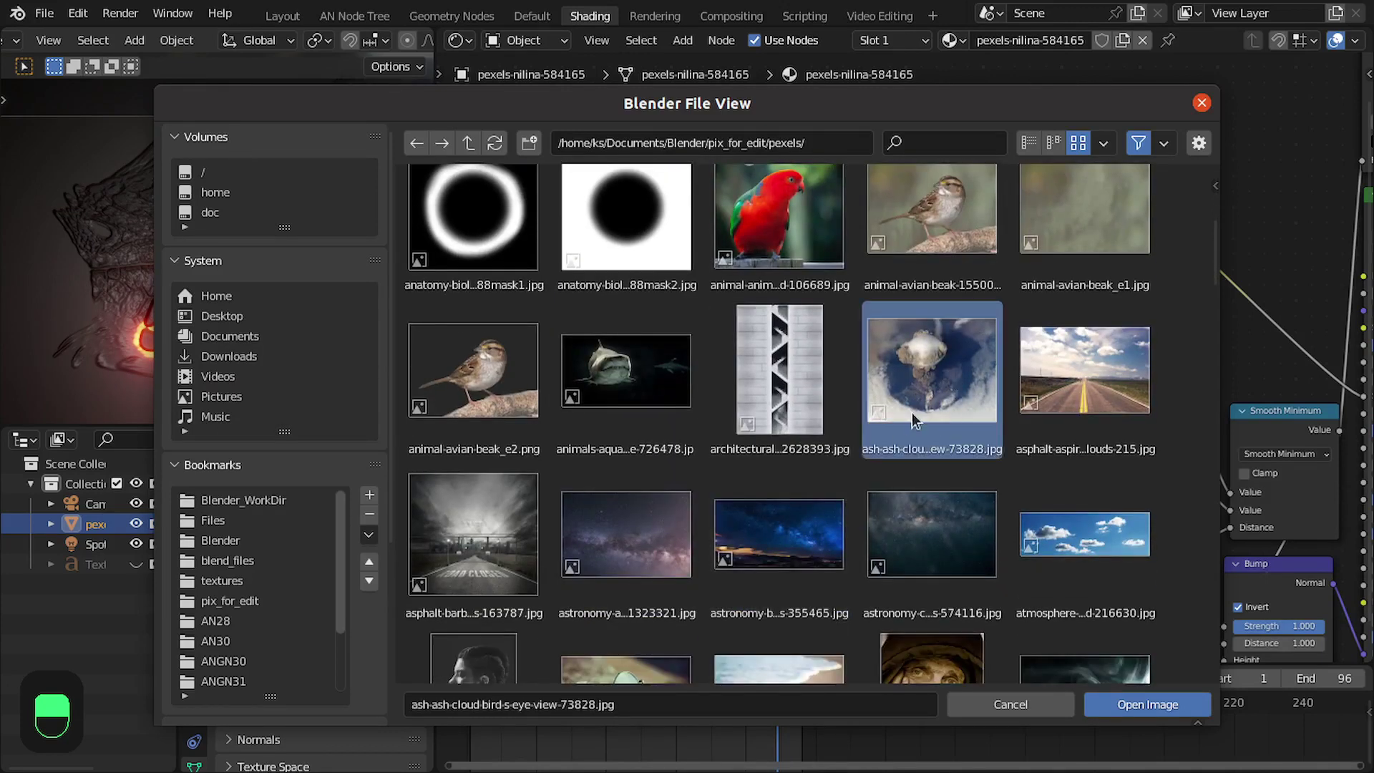
left_click(1147, 704)
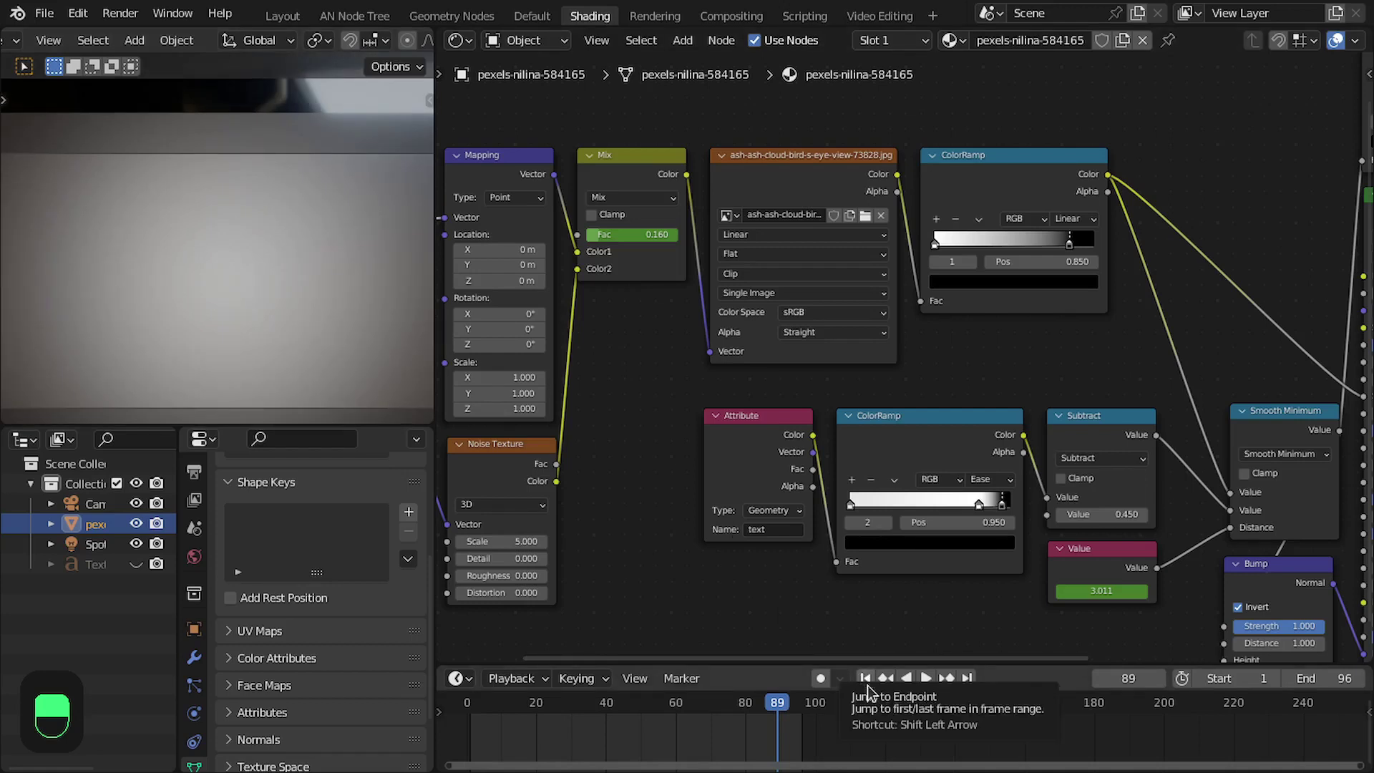
Play the transition from the first frame to examine the glow effect with the ash cloud image, and view the whole node tree.
key("shift+Left")
key("space")
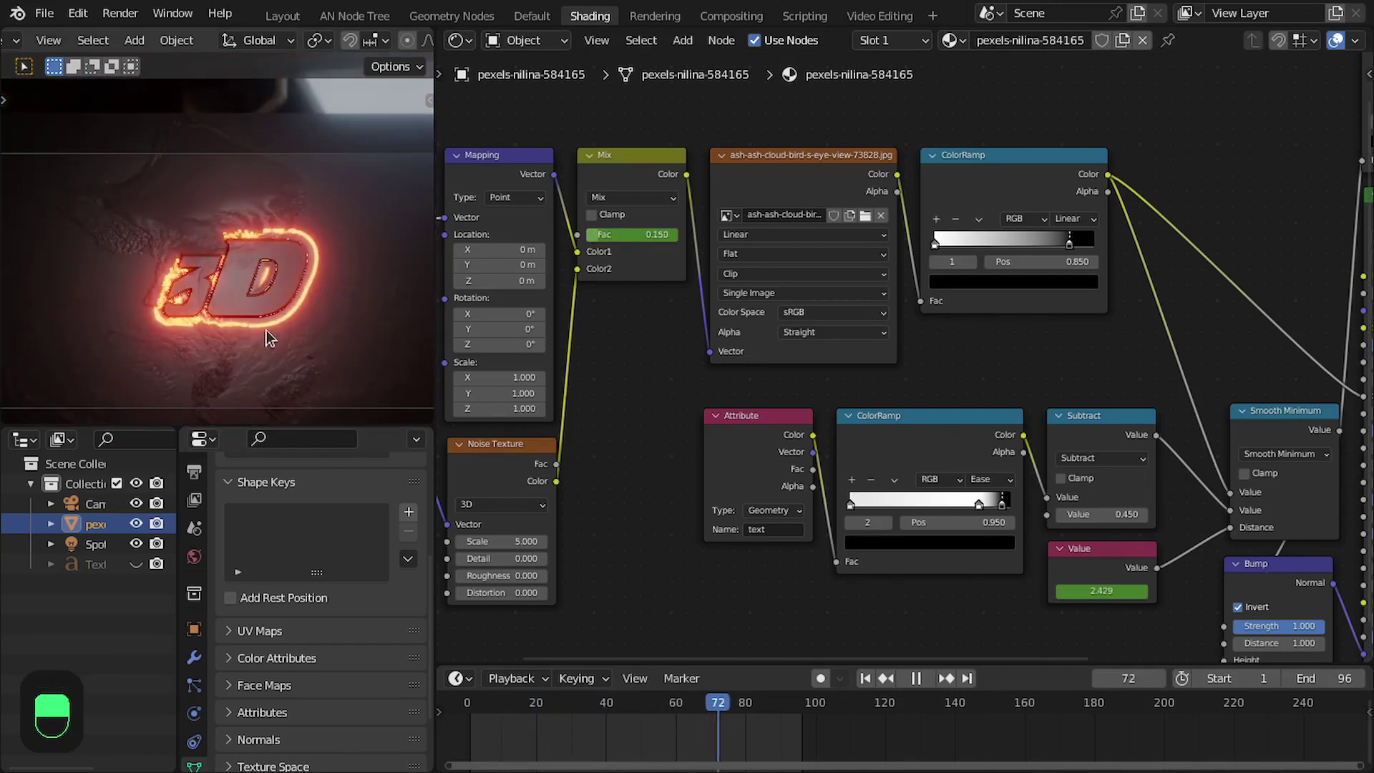
key("space")
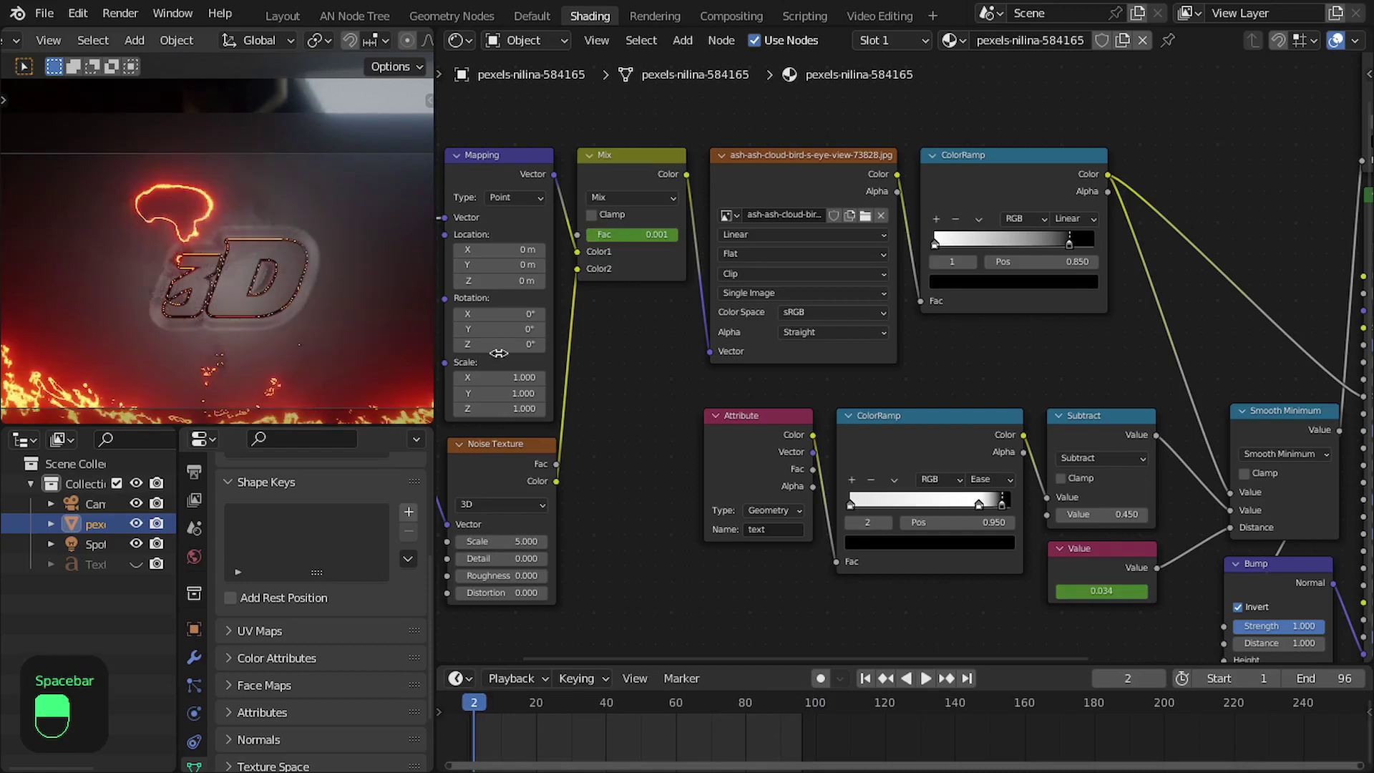
scroll(573, 321, "down", 3)
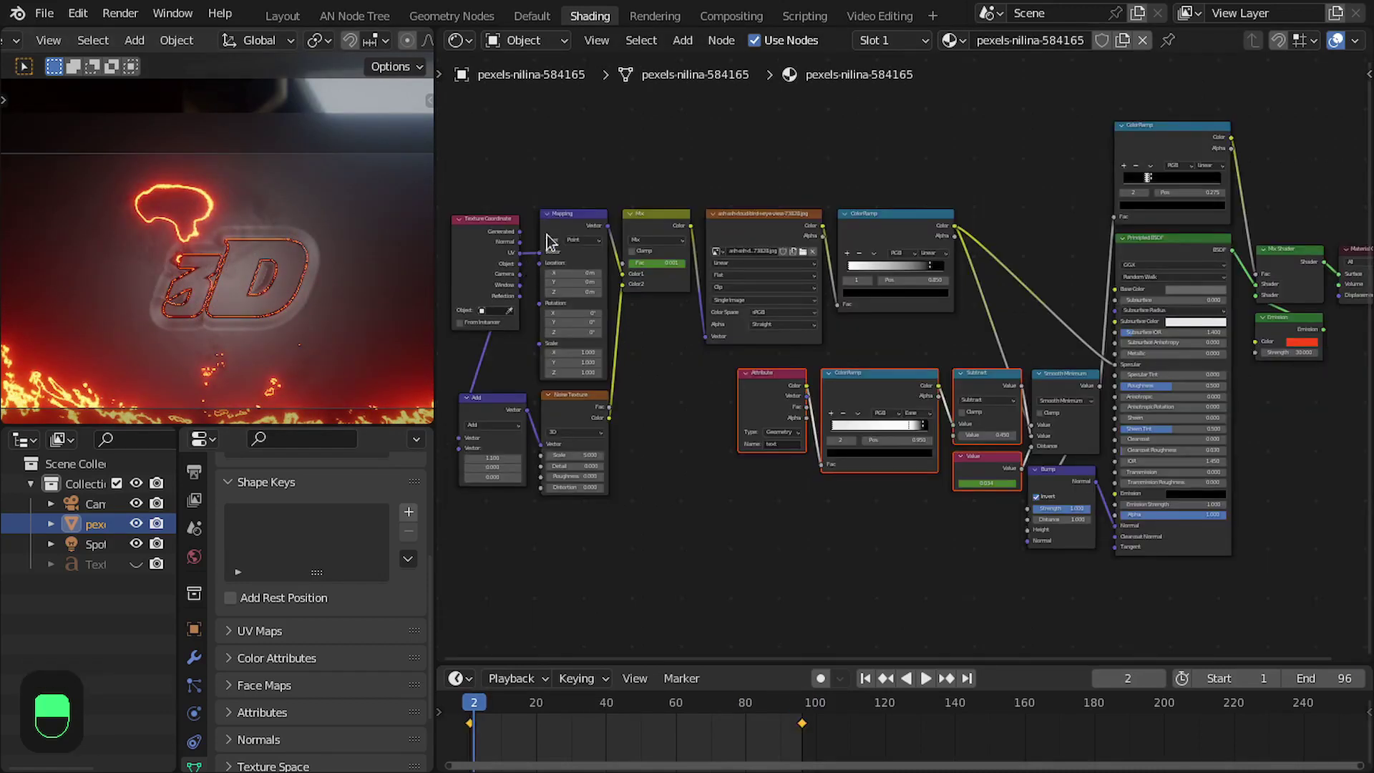